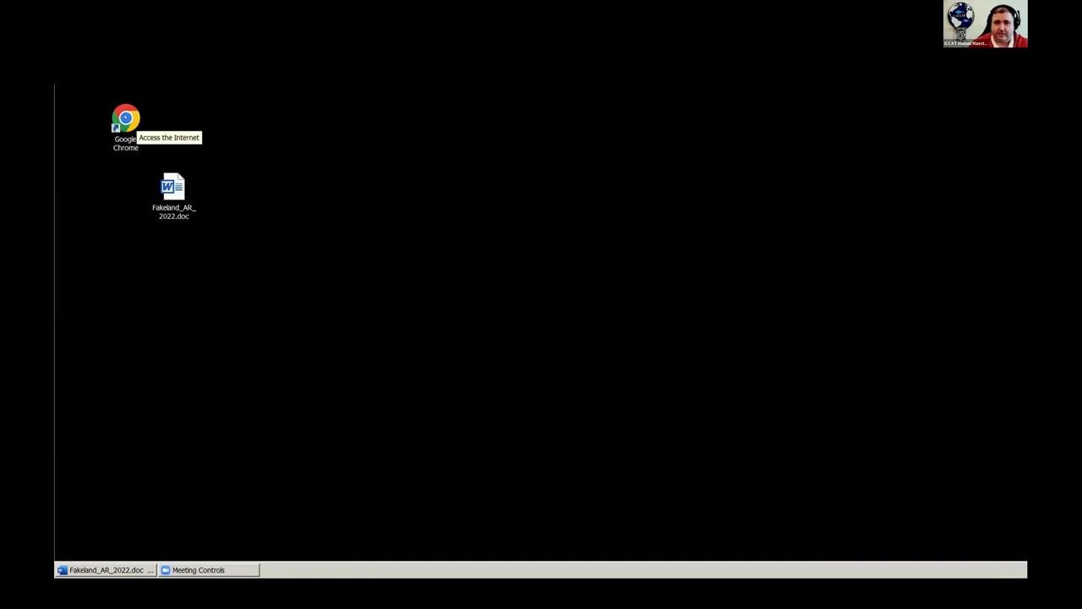
- Open Google Chrome, search Google for "ioms iccat", and open the IOMS - Integrated Online Management System site
{"action": "double_click", "coordinate": [125, 119]}
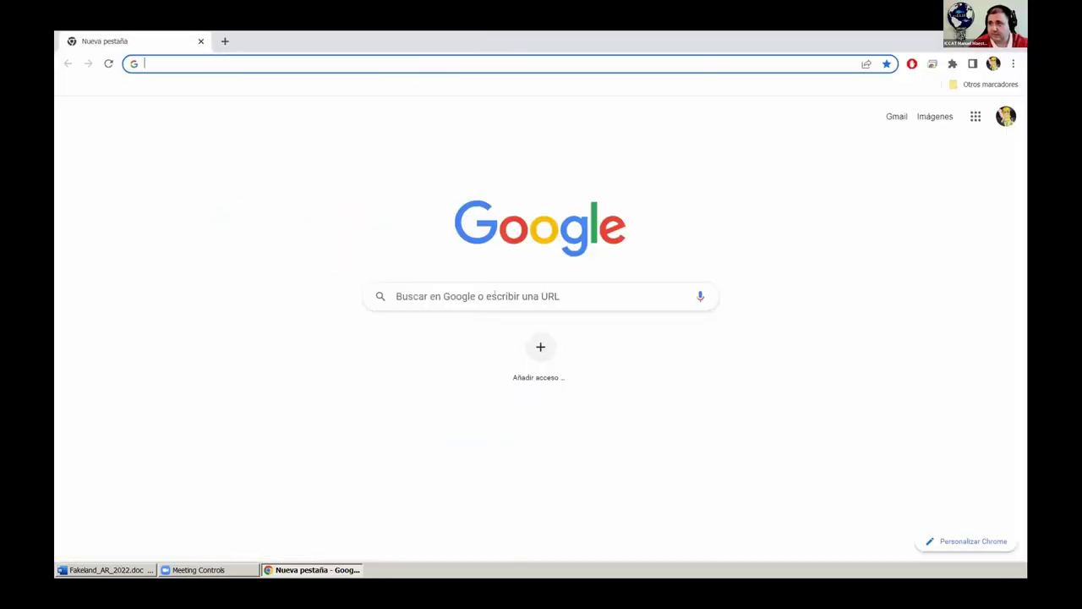
{"action": "left_click", "coordinate": [495, 292]}
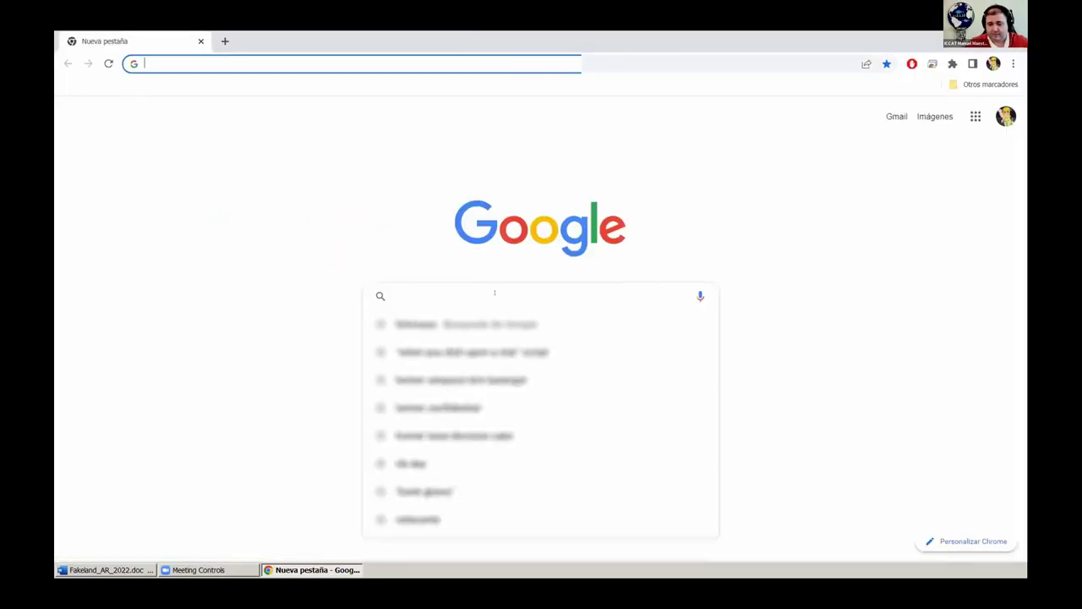
{"action": "type", "text": "ioms"}
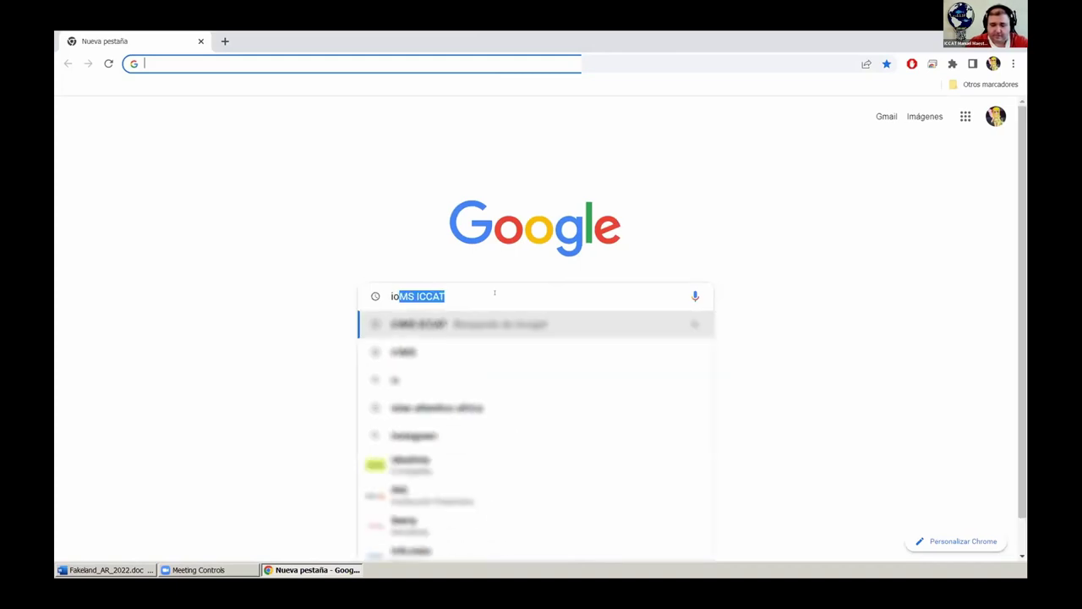
{"action": "type", "text": " icca"}
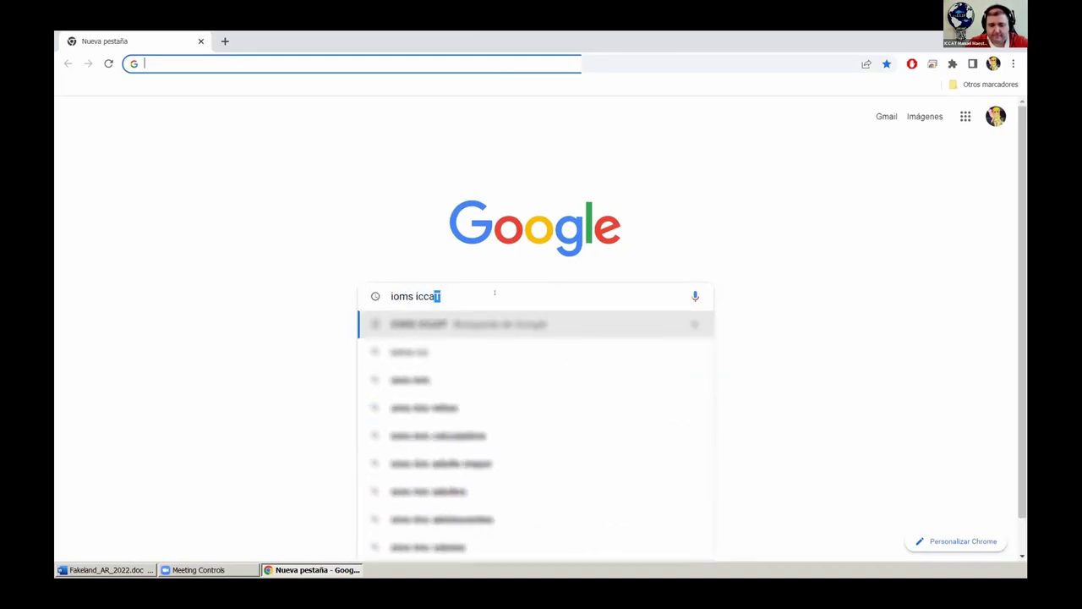
{"action": "type", "text": "t"}
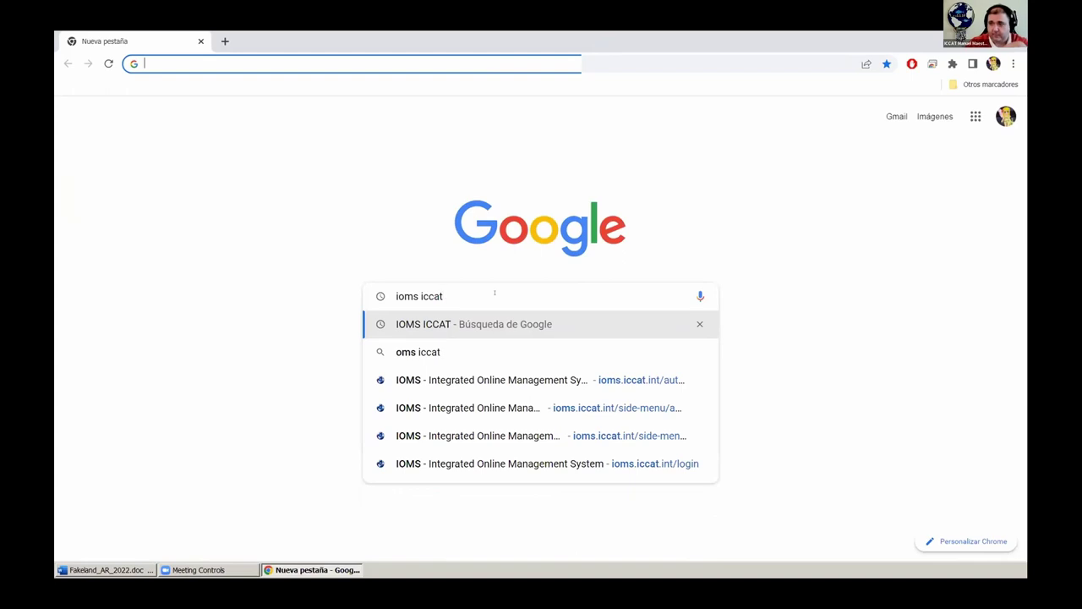
{"action": "key", "text": "Return"}
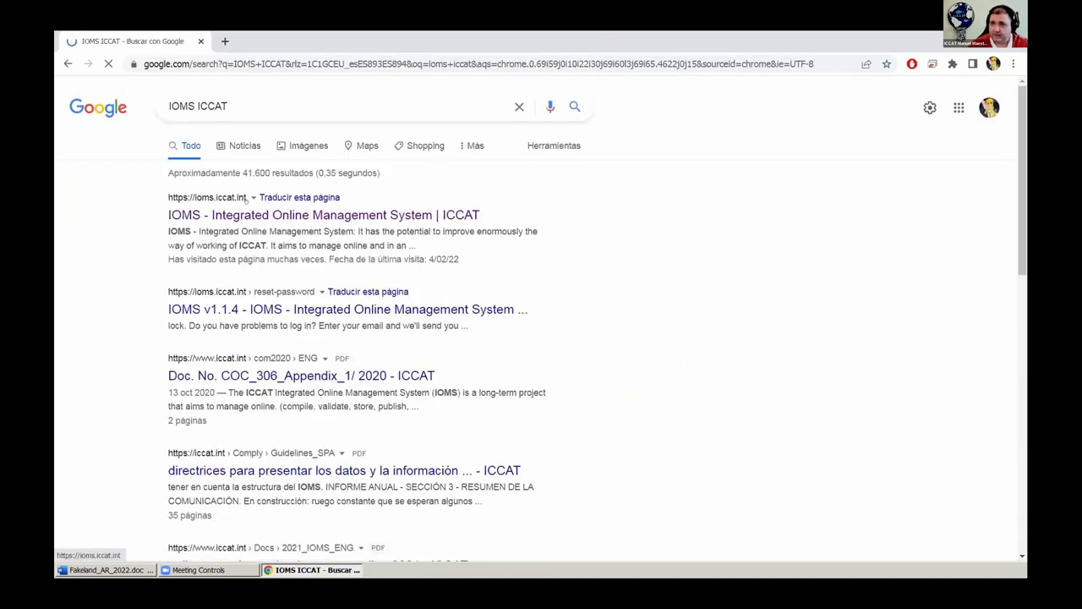
{"action": "left_click", "coordinate": [252, 209]}
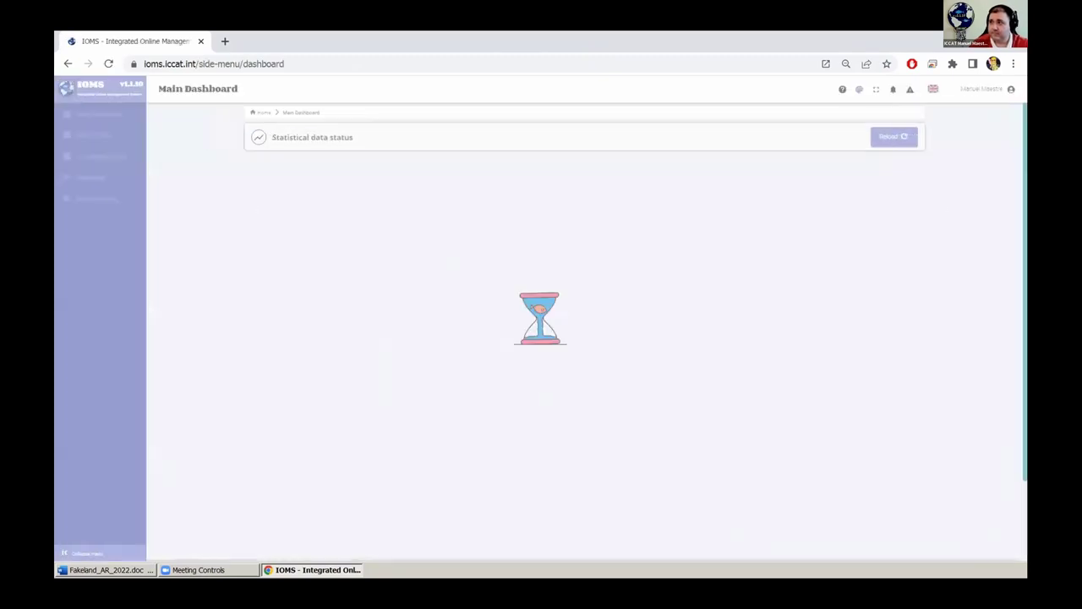
- Log out of the current IOMS session and log back in with the account e-mail and password
{"action": "left_click", "coordinate": [983, 88]}
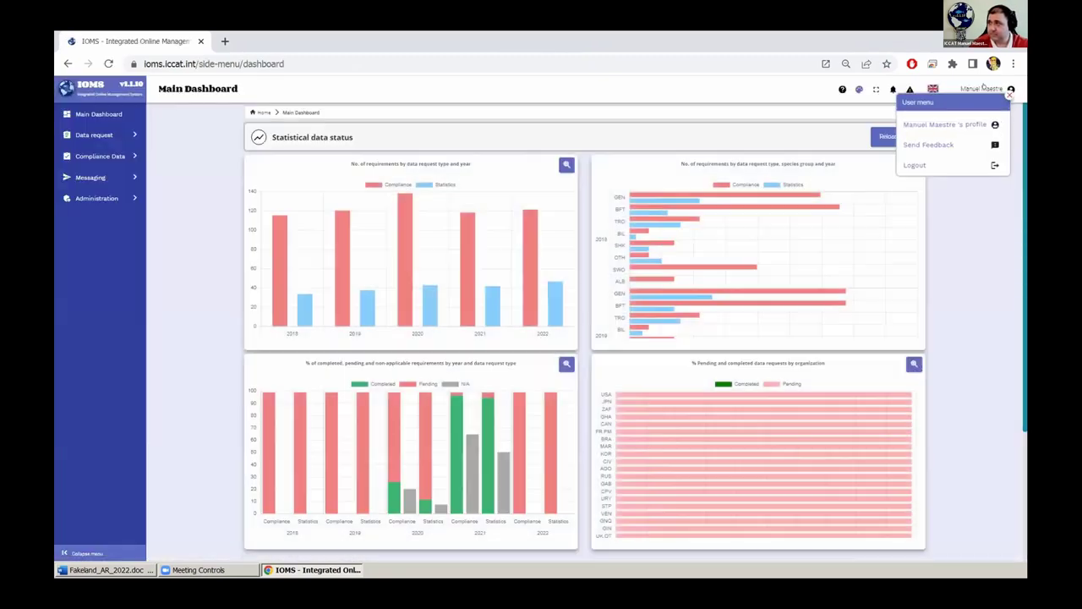
{"action": "left_click", "coordinate": [918, 167]}
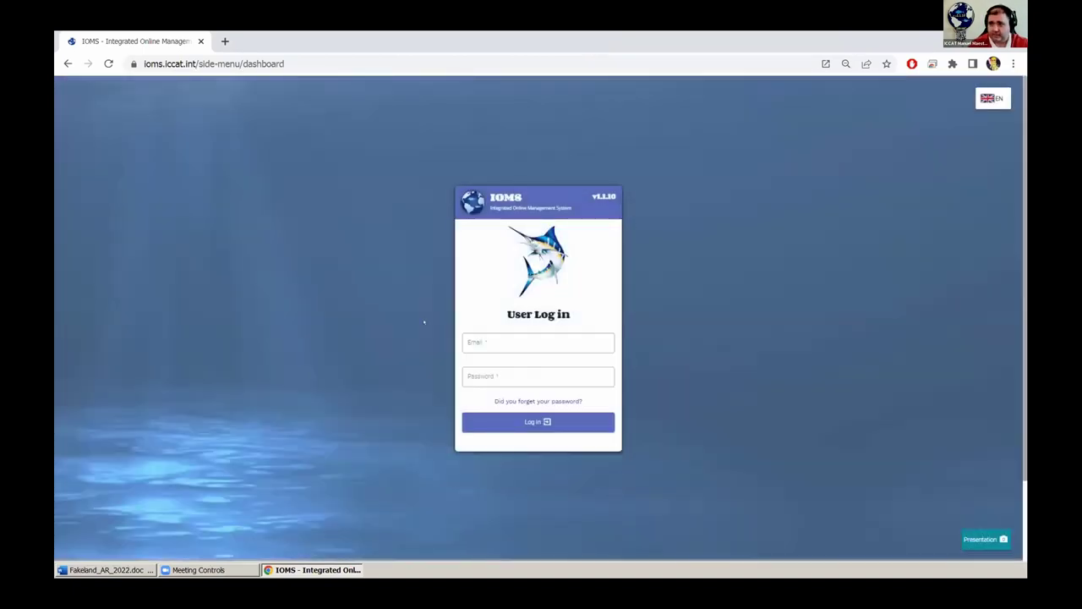
{"action": "left_click", "coordinate": [490, 337]}
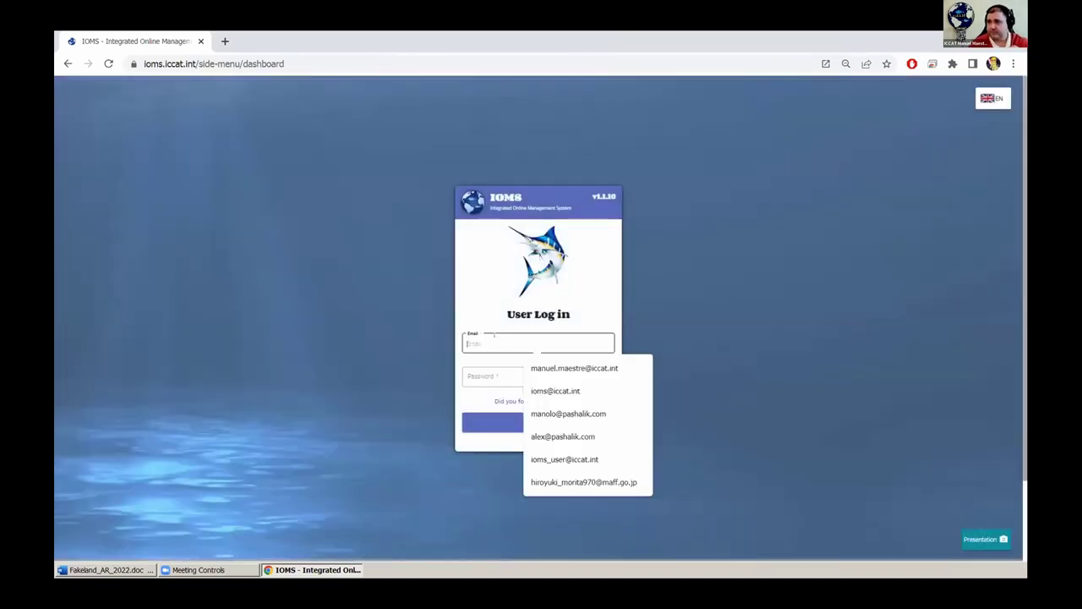
{"action": "left_click", "coordinate": [533, 367]}
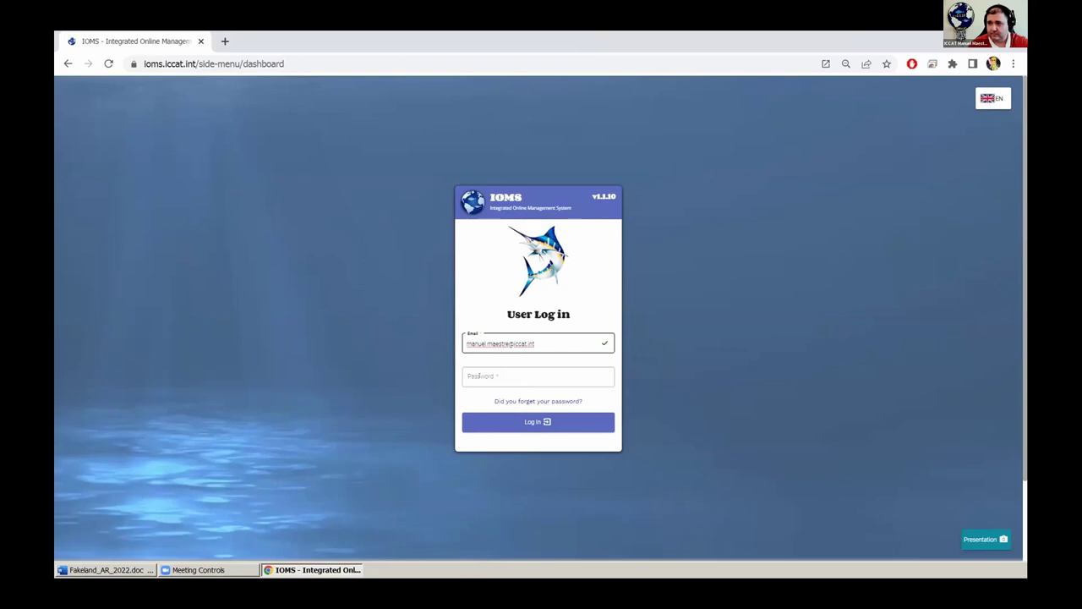
{"action": "left_click", "coordinate": [479, 376]}
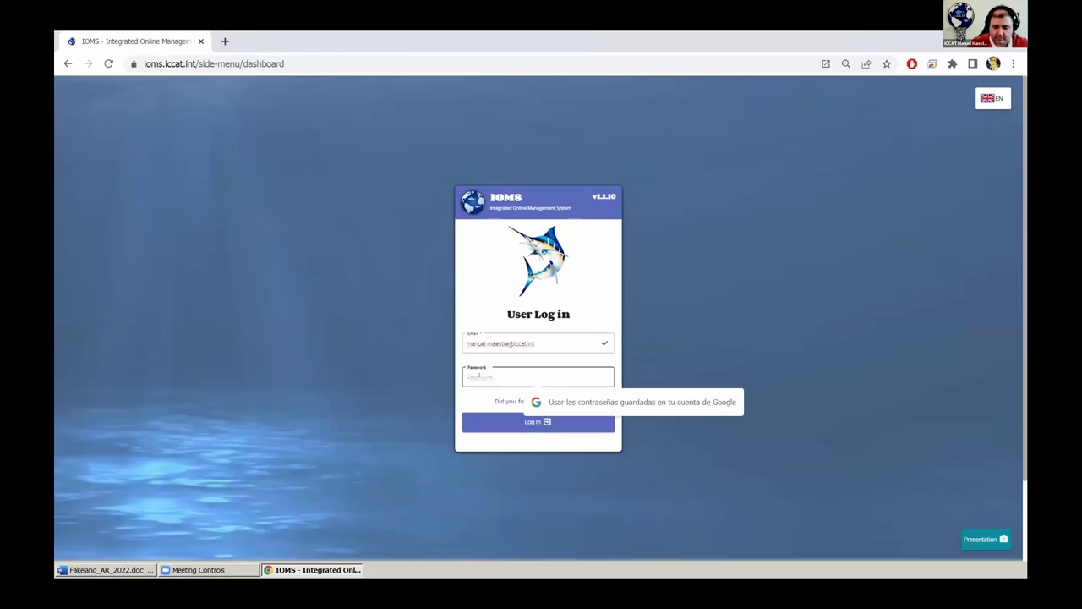
{"action": "type", "text": "**"}
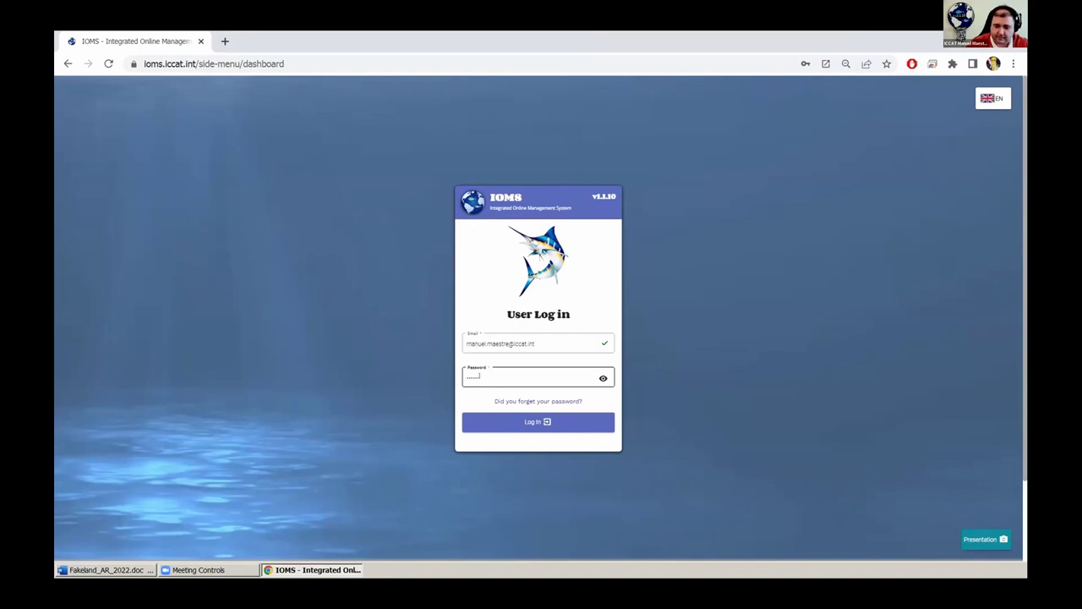
{"action": "type", "text": "*"}
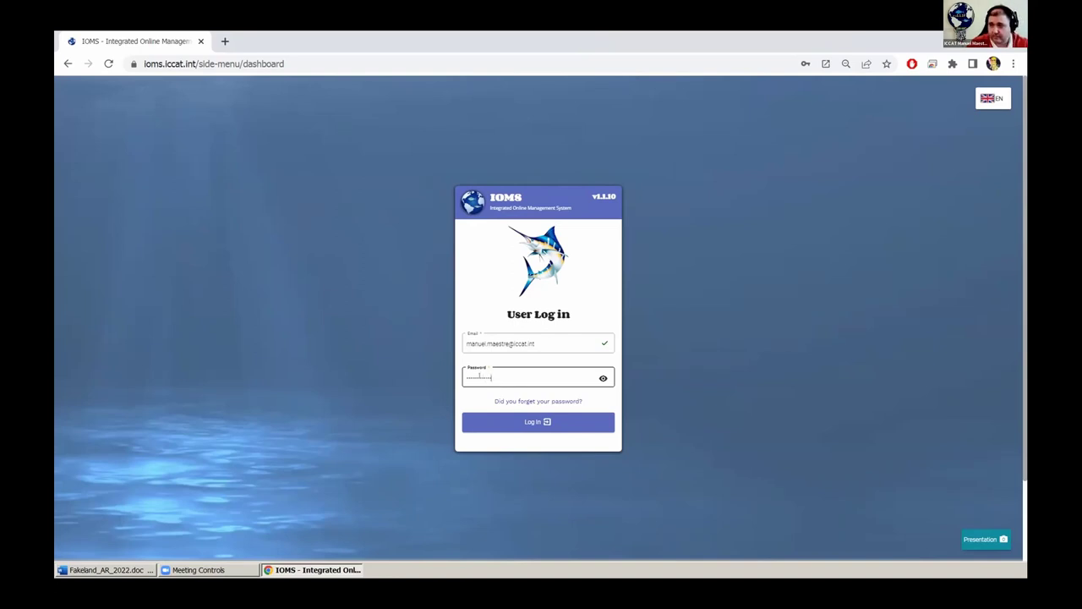
{"action": "key", "text": "Return"}
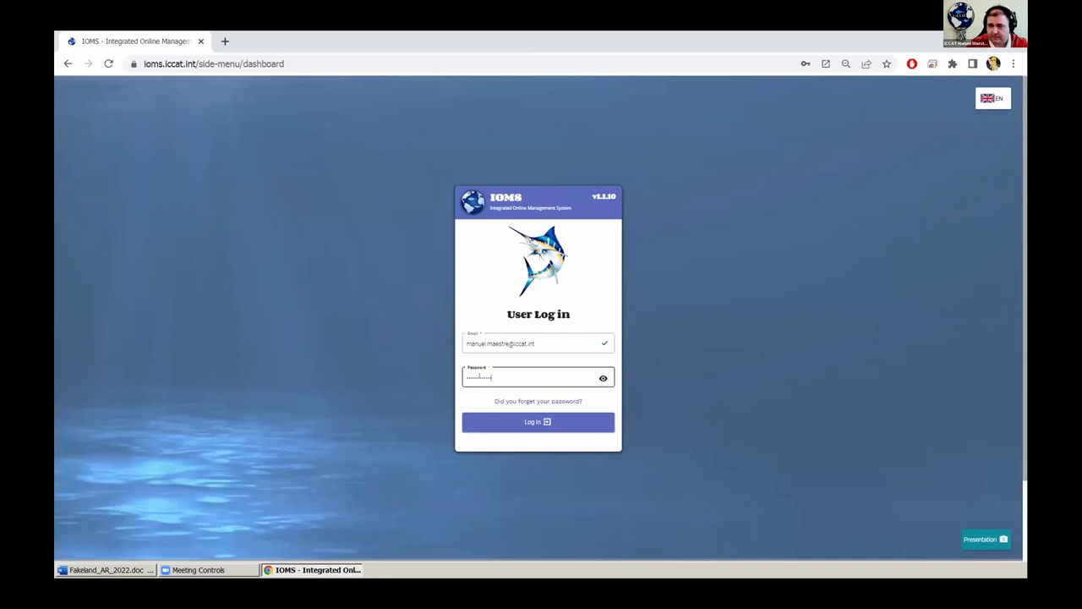
{"action": "key", "text": "Return"}
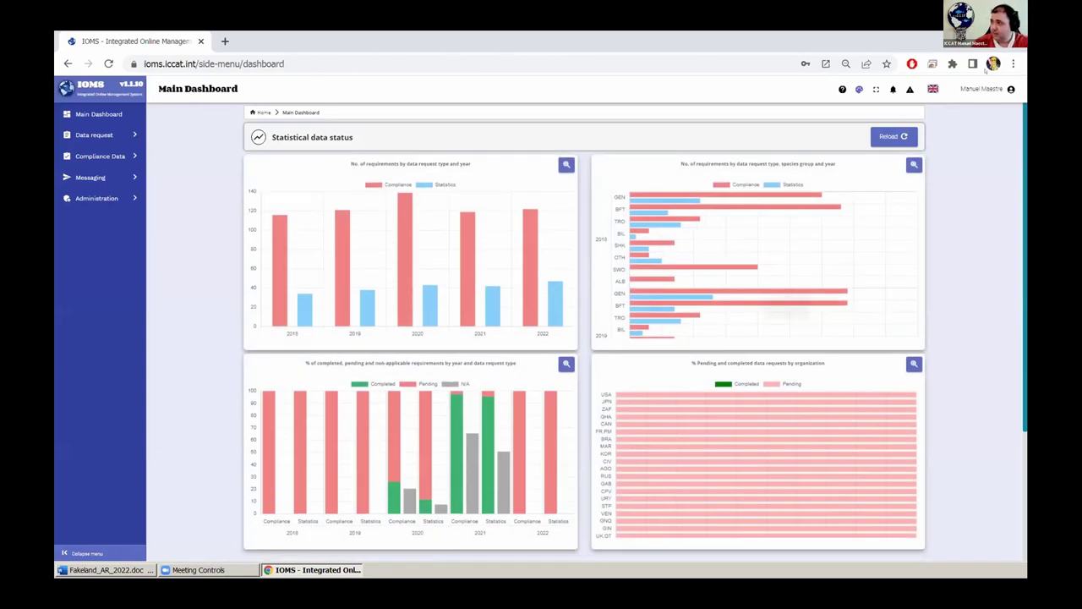
- View the logged-in account's profile details and return to the Main Dashboard
{"action": "left_click", "coordinate": [985, 89]}
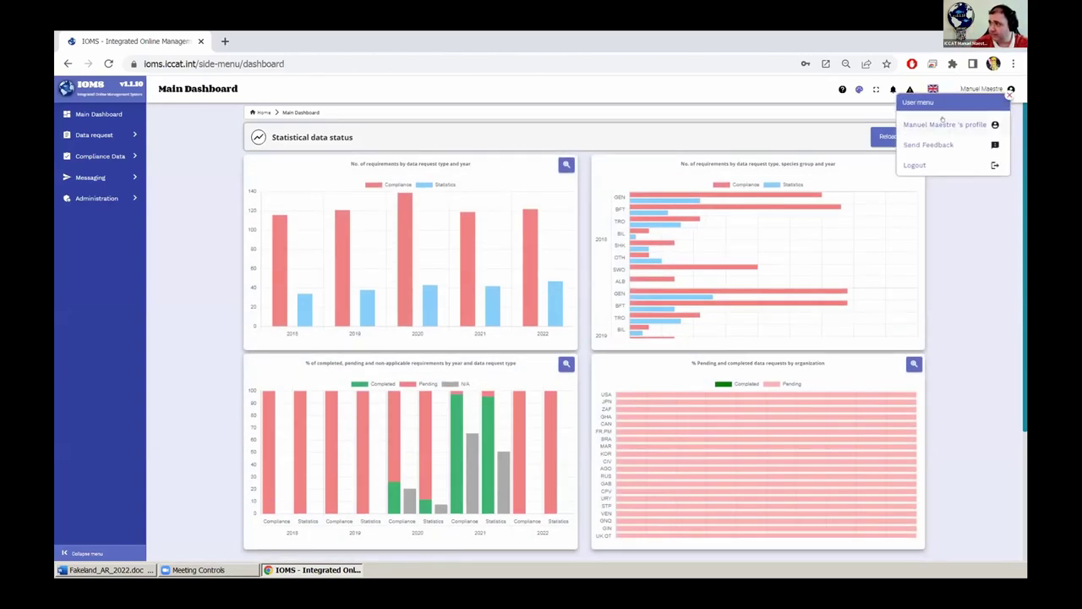
{"action": "left_click", "coordinate": [943, 124]}
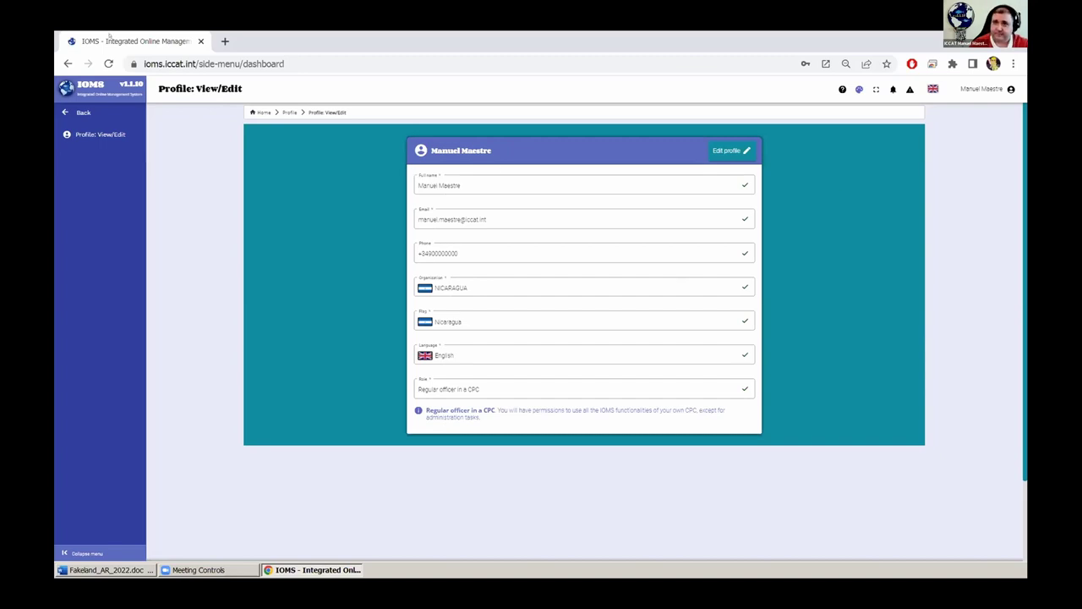
{"action": "left_click", "coordinate": [78, 111]}
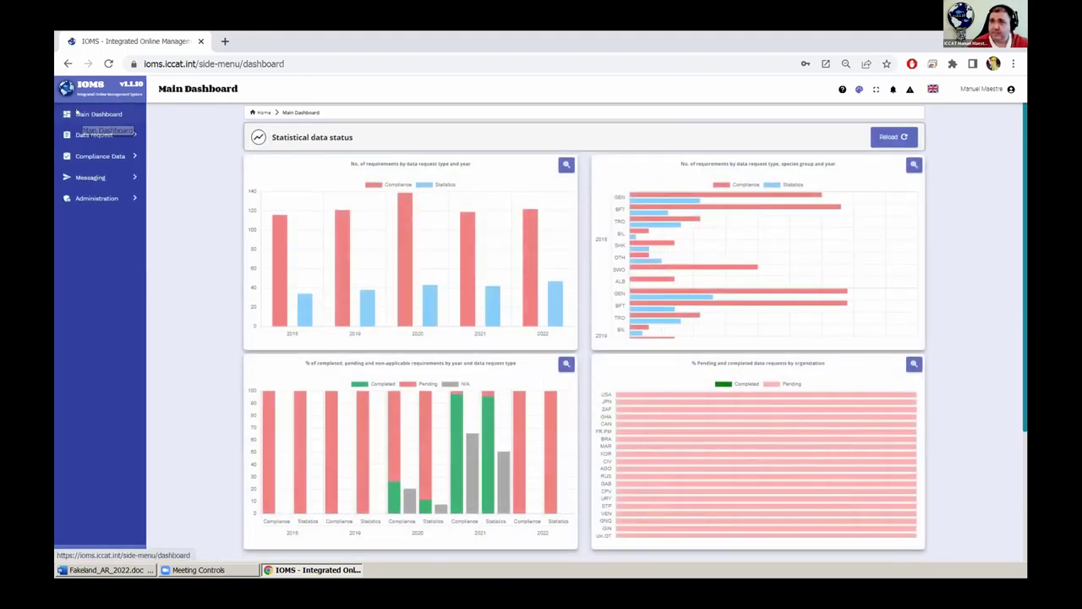
- Open the Edit/Add report page for the Annual Report within Compliance Data
{"action": "left_click", "coordinate": [93, 155]}
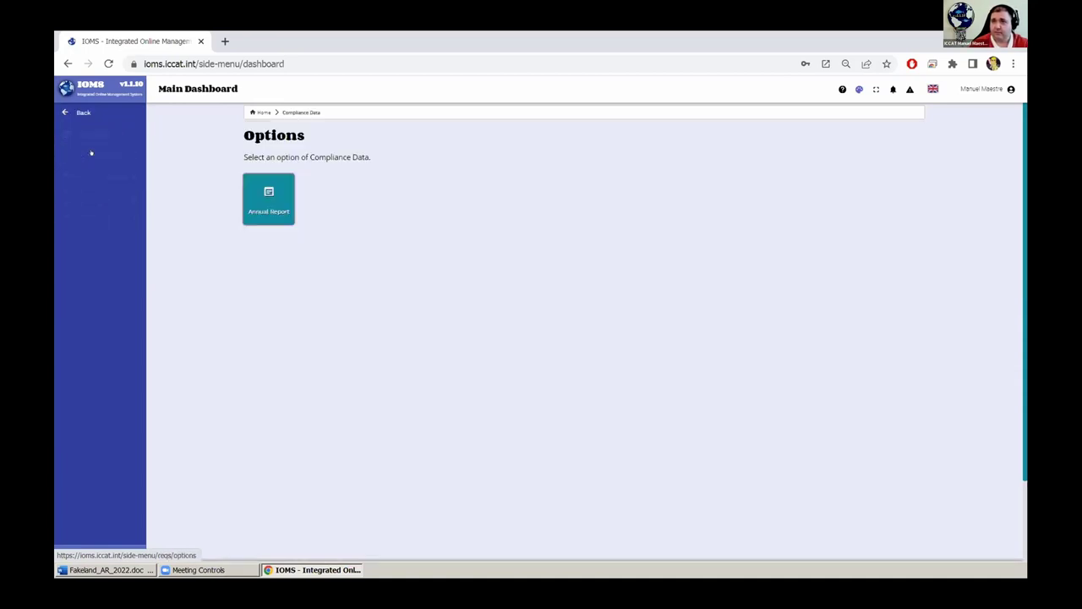
{"action": "left_click", "coordinate": [264, 197]}
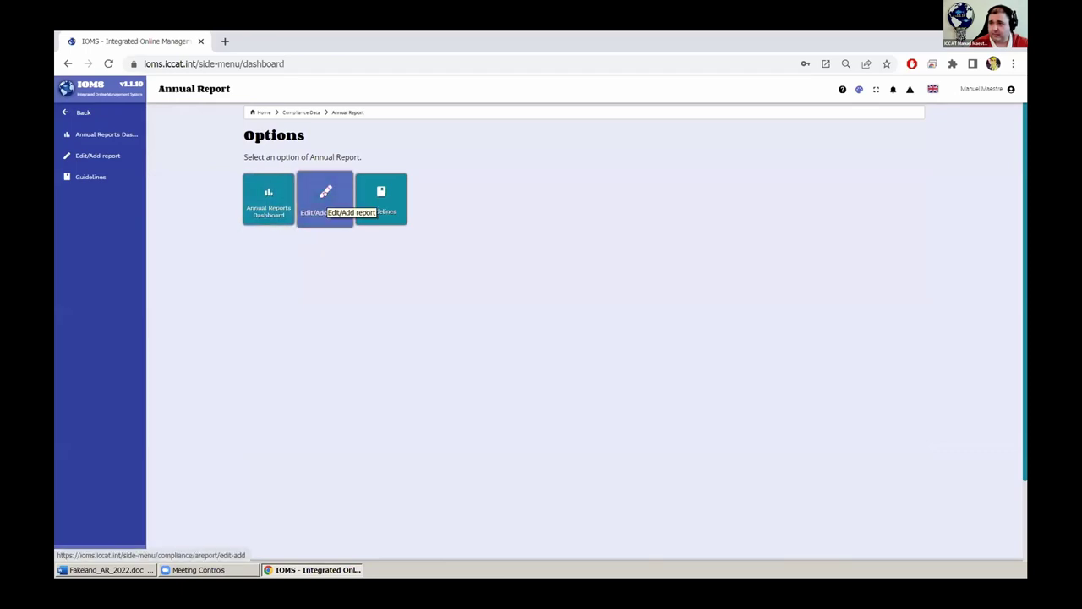
{"action": "left_click", "coordinate": [324, 194]}
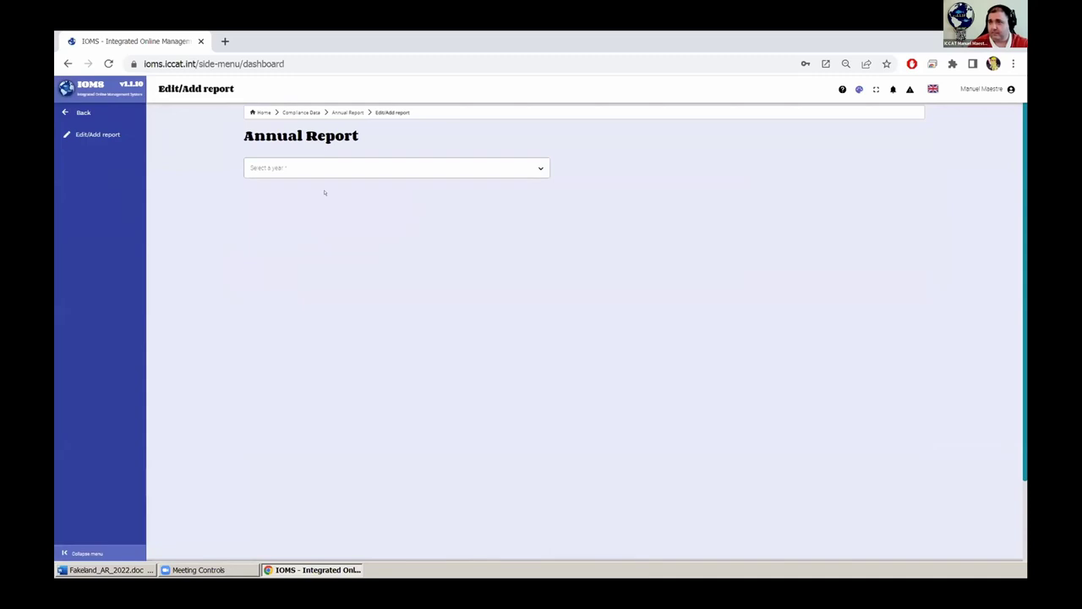
- Select year 2022 and the data request ICCAT CIRCULAR #0669 / 2022 on statistics for the annual report
{"action": "left_click", "coordinate": [334, 162]}
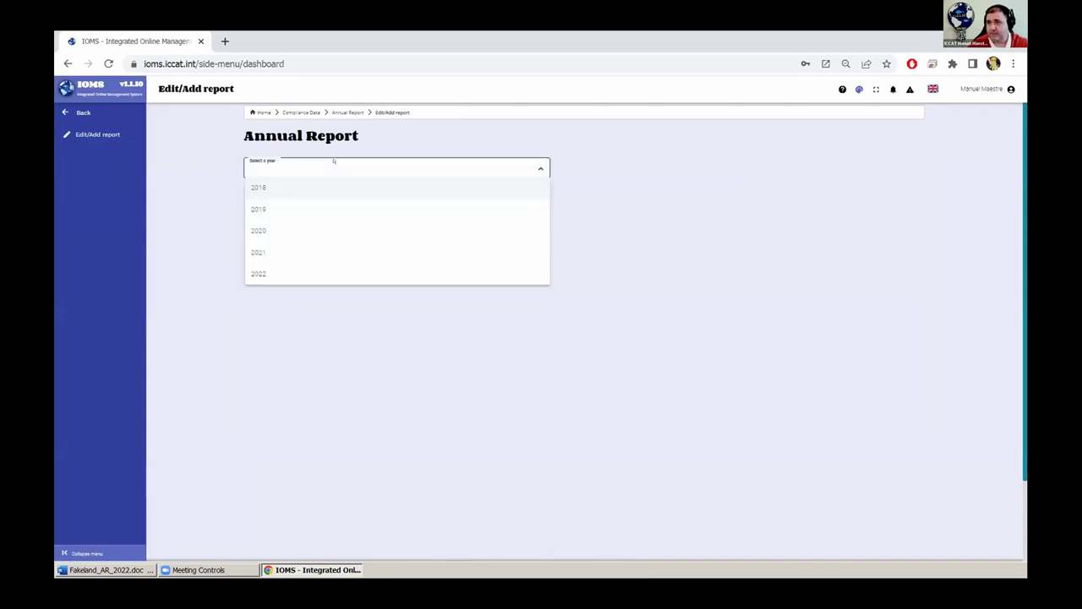
{"action": "left_click", "coordinate": [311, 272]}
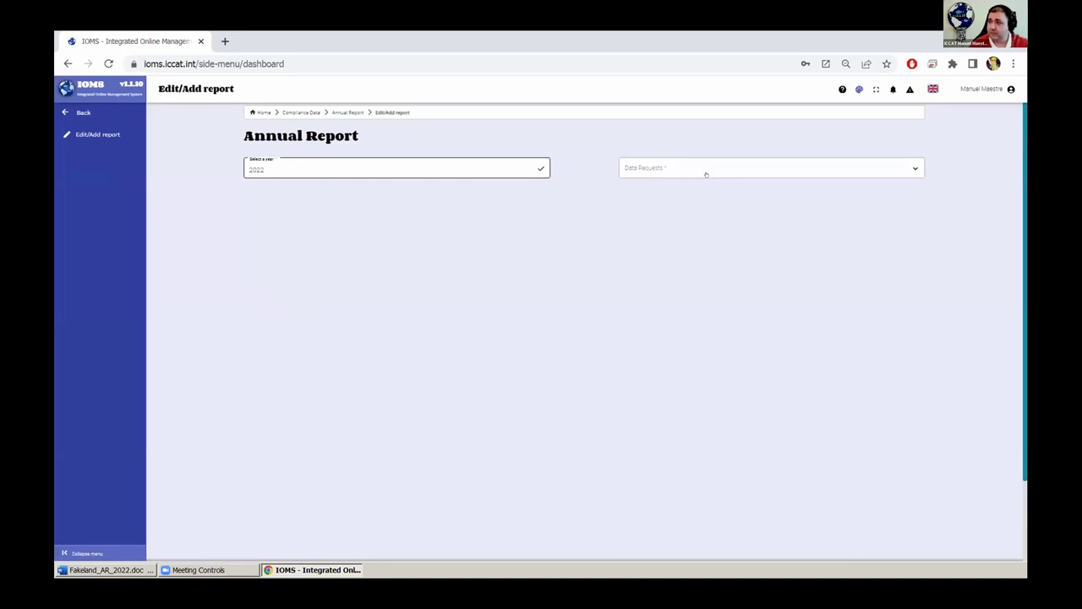
{"action": "left_click", "coordinate": [703, 173]}
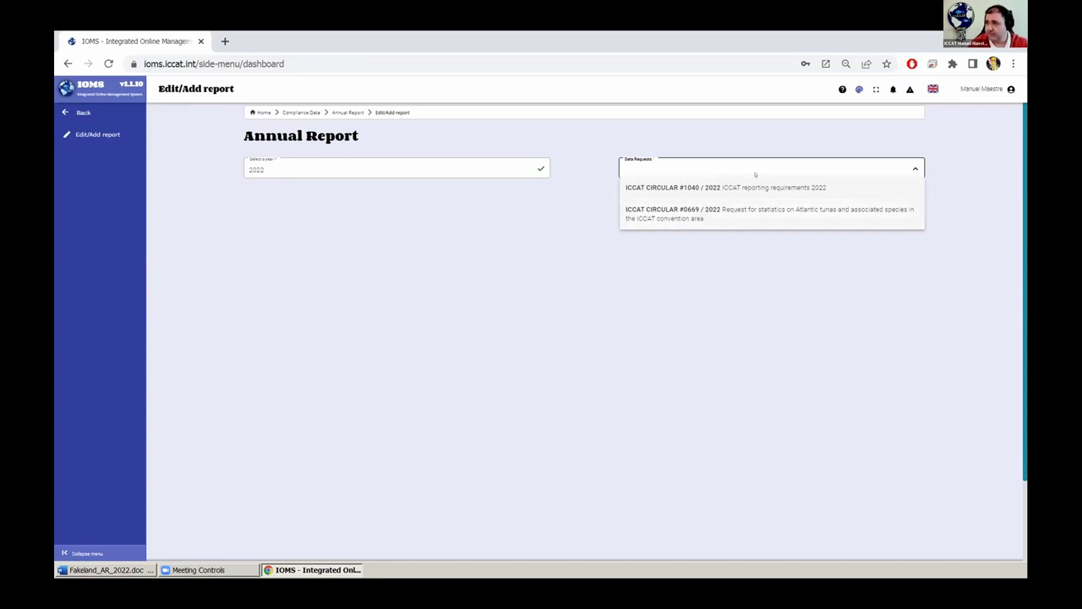
{"action": "left_click", "coordinate": [707, 219]}
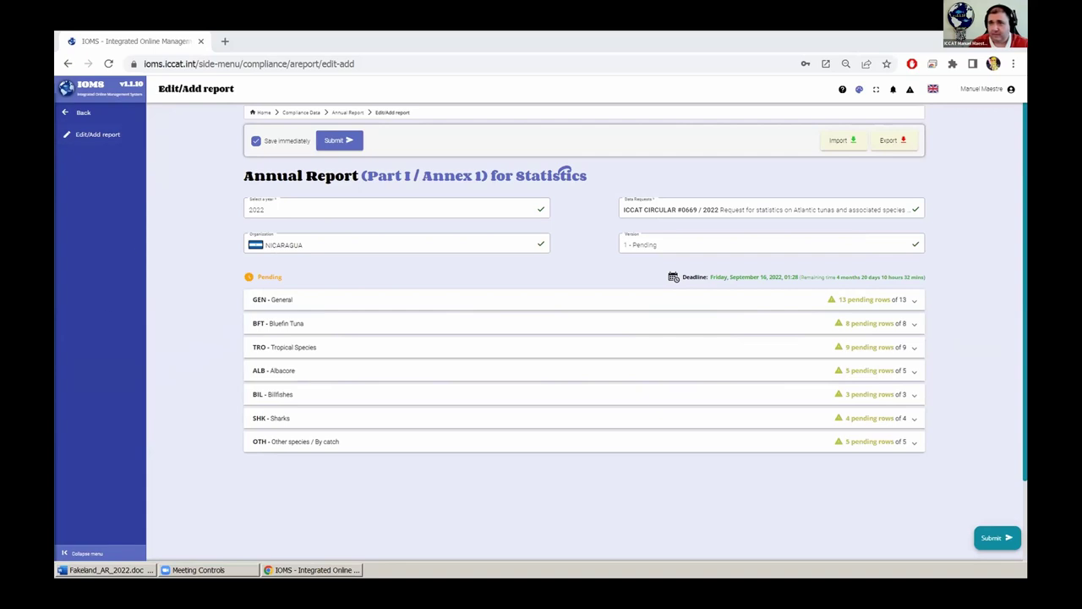
- Collapse the side menu and expand the GEN - General section to review its requirement rows
{"action": "left_click", "coordinate": [86, 553]}
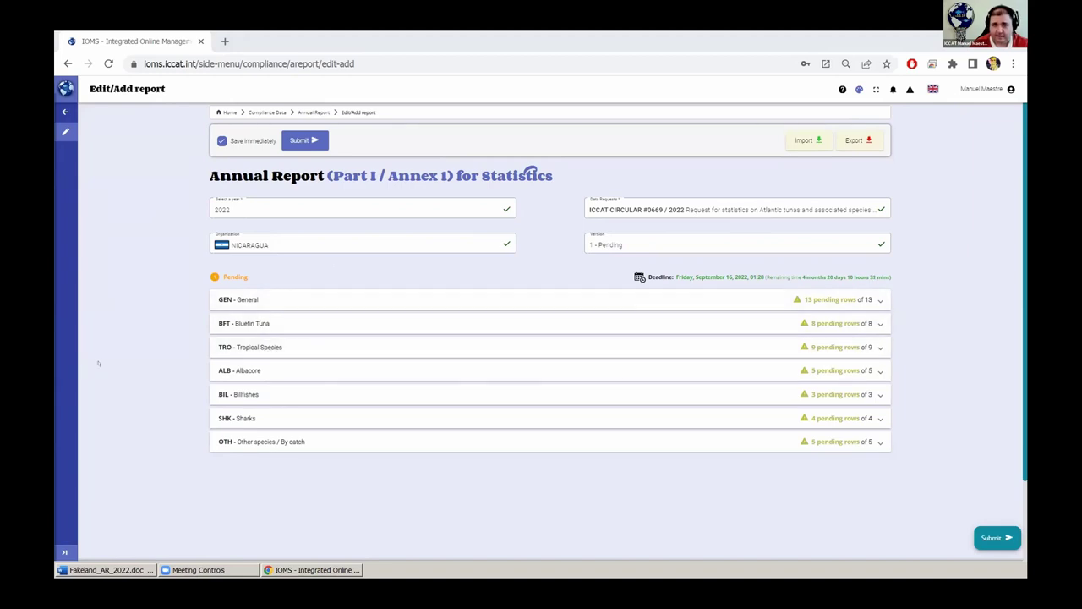
{"action": "left_click", "coordinate": [301, 298]}
{"action": "left_click", "coordinate": [301, 298]}
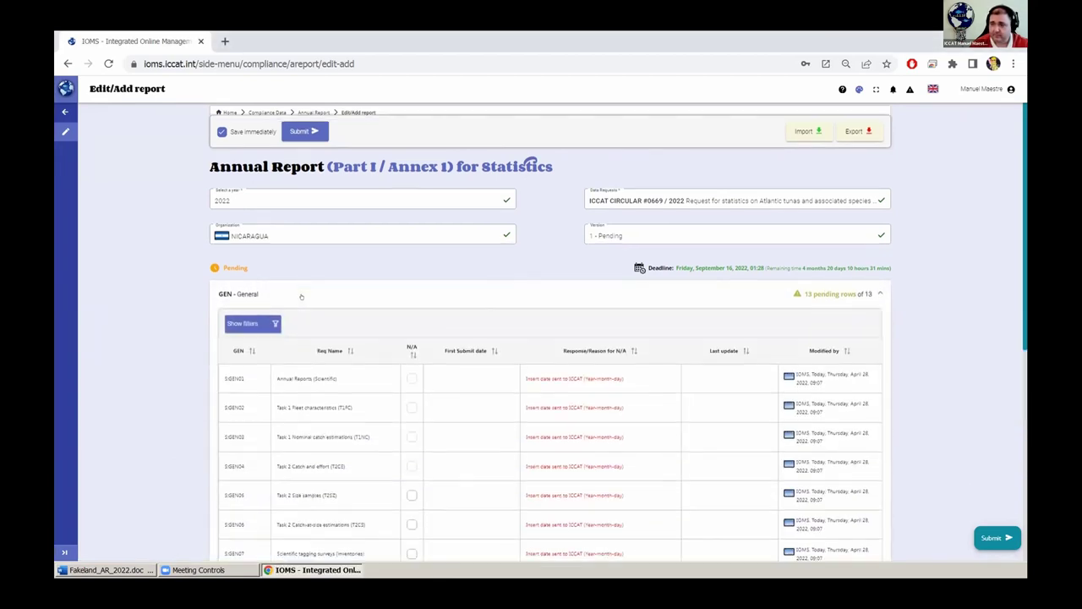
{"action": "scroll", "coordinate": [336, 347], "scroll_direction": "down", "scroll_amount": 3}
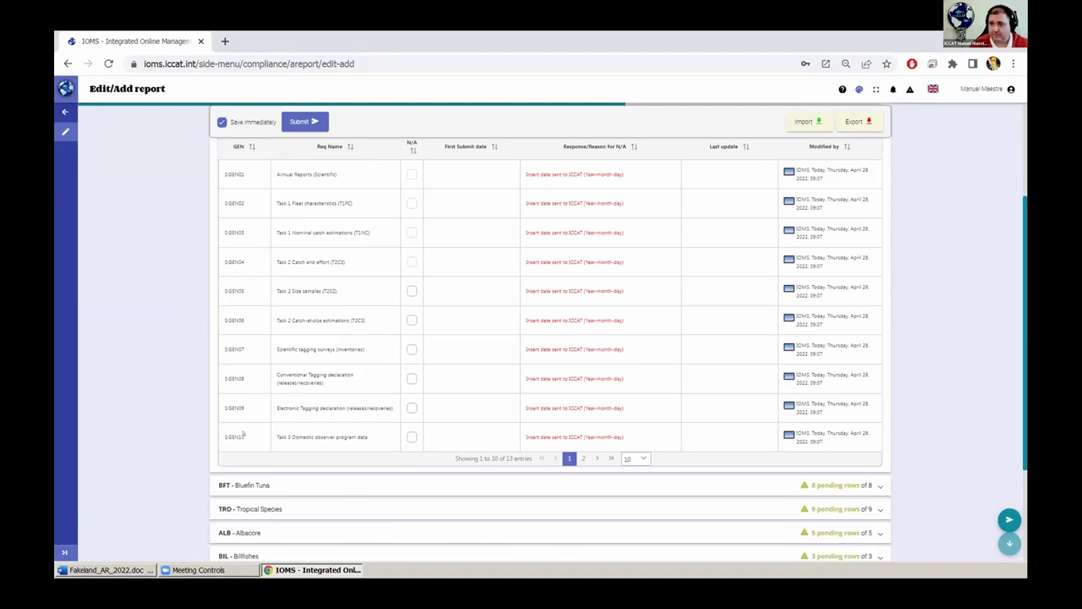
{"action": "scroll", "coordinate": [244, 386], "scroll_direction": "up", "scroll_amount": 2}
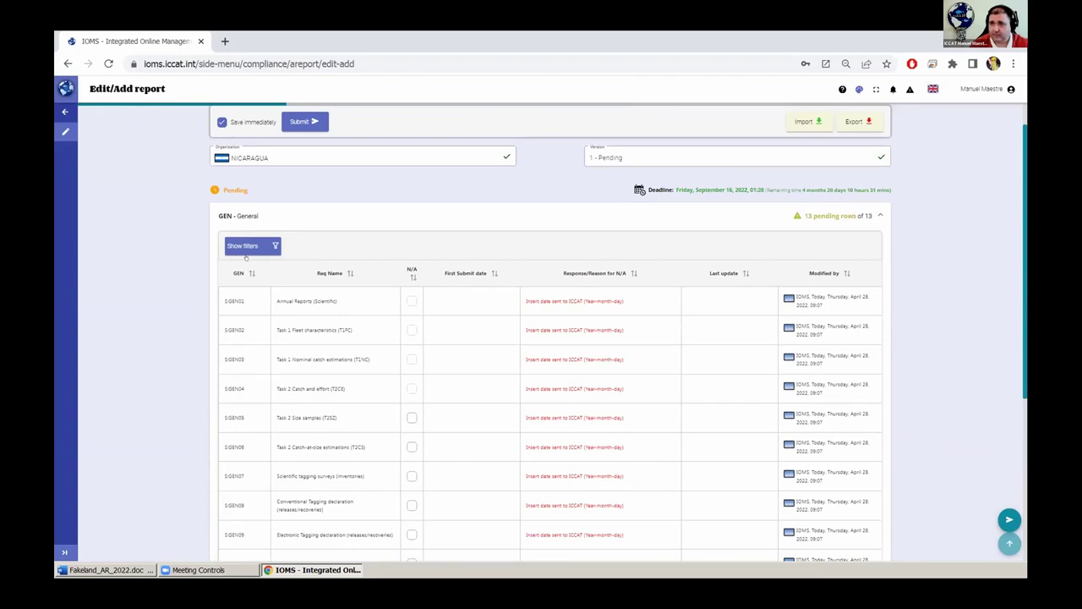
- Show the General table's filters, try filtering the GEN column by 10, clear the filter, and hide the filters again
{"action": "left_click", "coordinate": [244, 245]}
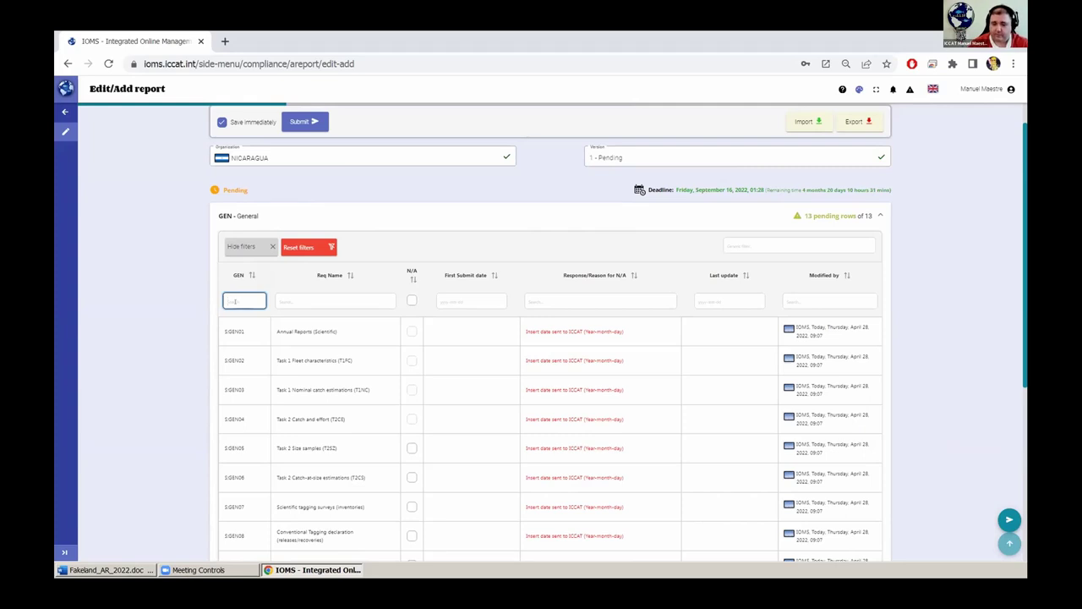
{"action": "type", "text": "10"}
{"action": "key", "text": "BackSpace"}
{"action": "key", "text": "BackSpace"}
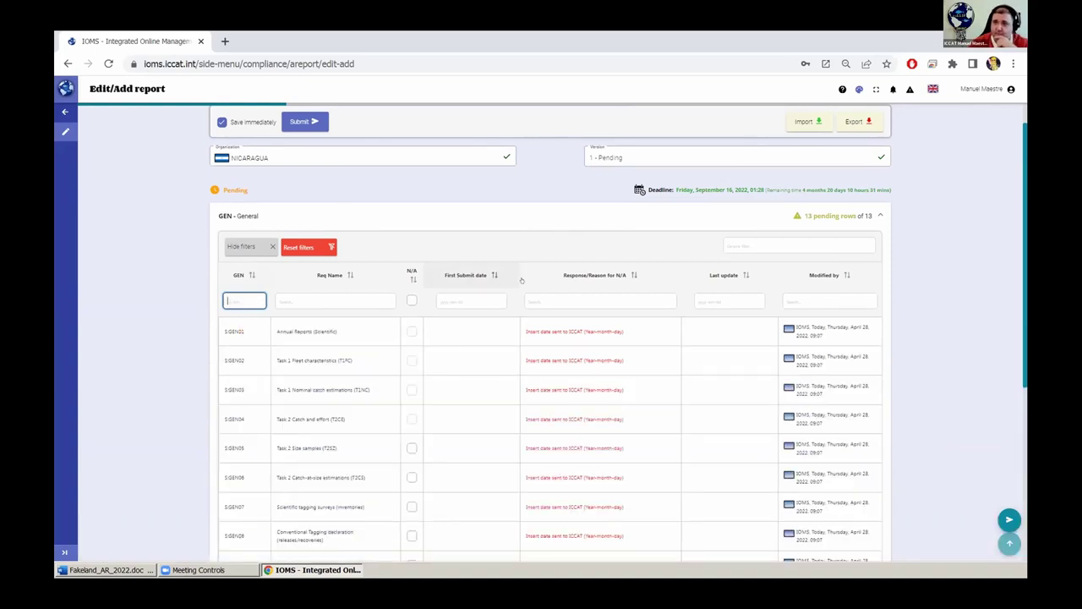
{"action": "left_click", "coordinate": [309, 301]}
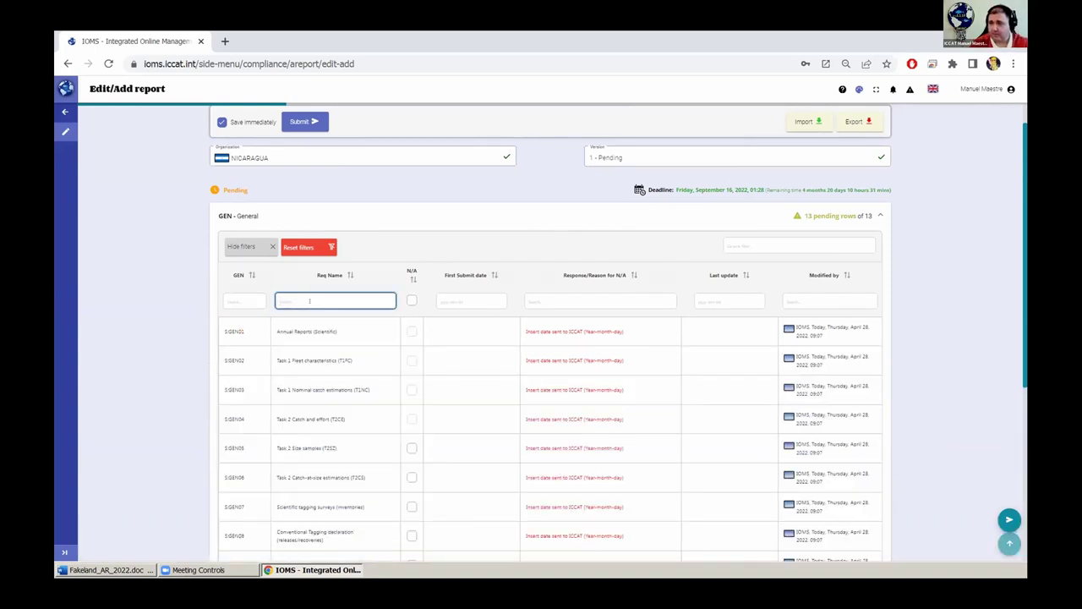
{"action": "left_click", "coordinate": [285, 247]}
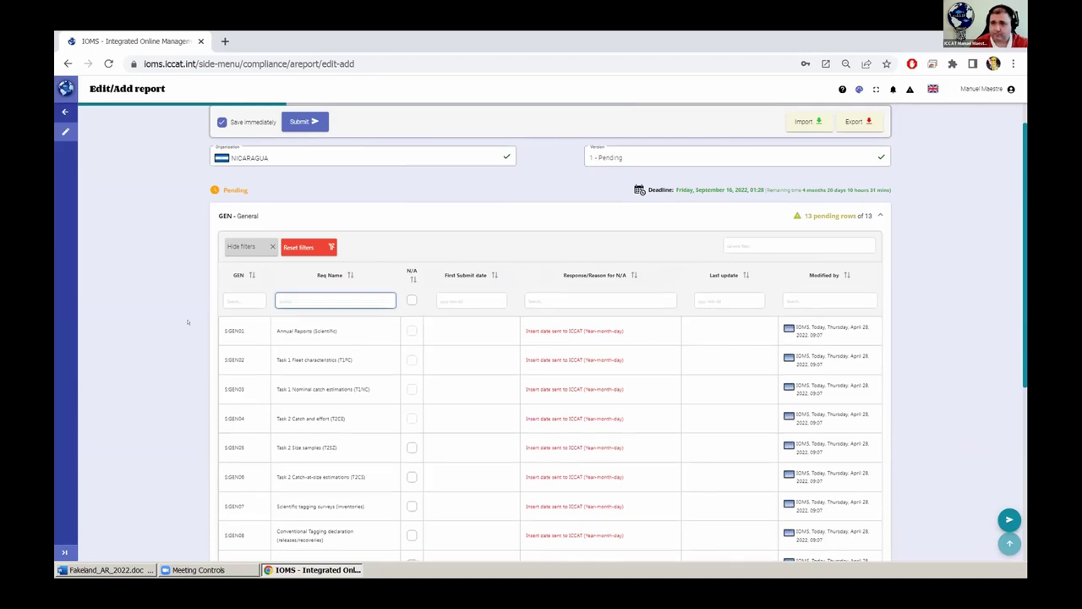
{"action": "left_click", "coordinate": [254, 246]}
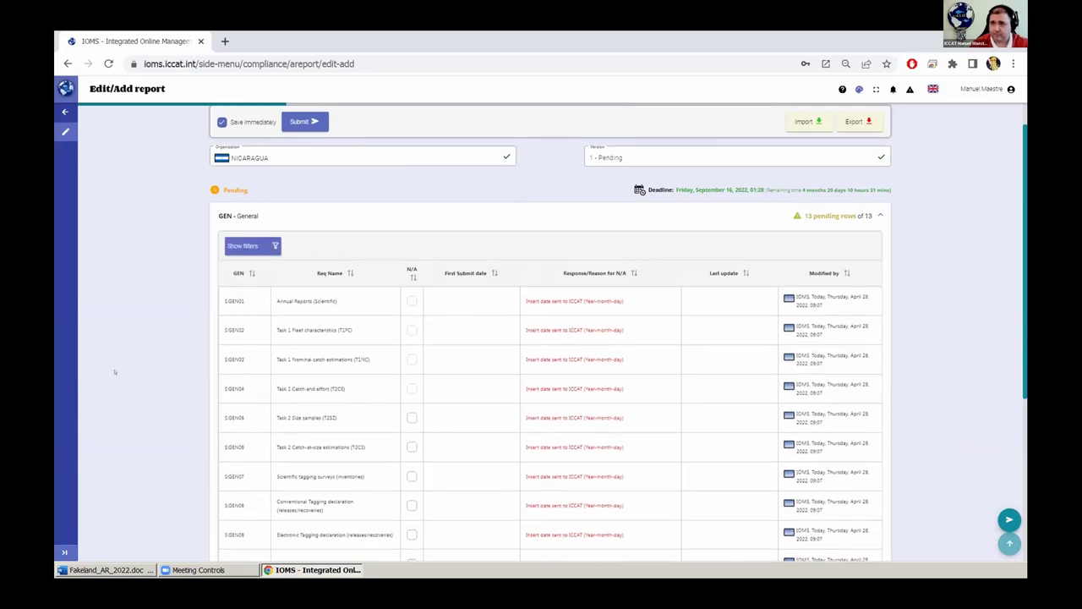
- Expand the BFT - Bluefin Tuna section to review its requirement rows, and return to the GEN - General section
{"action": "scroll", "coordinate": [169, 360], "scroll_direction": "down", "scroll_amount": 4}
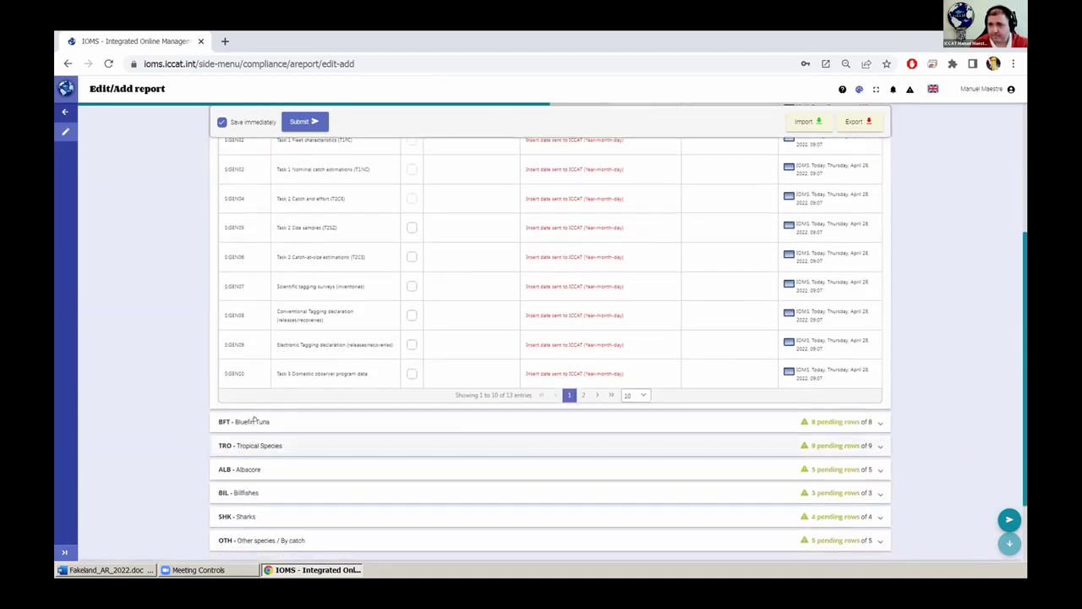
{"action": "left_click", "coordinate": [253, 415]}
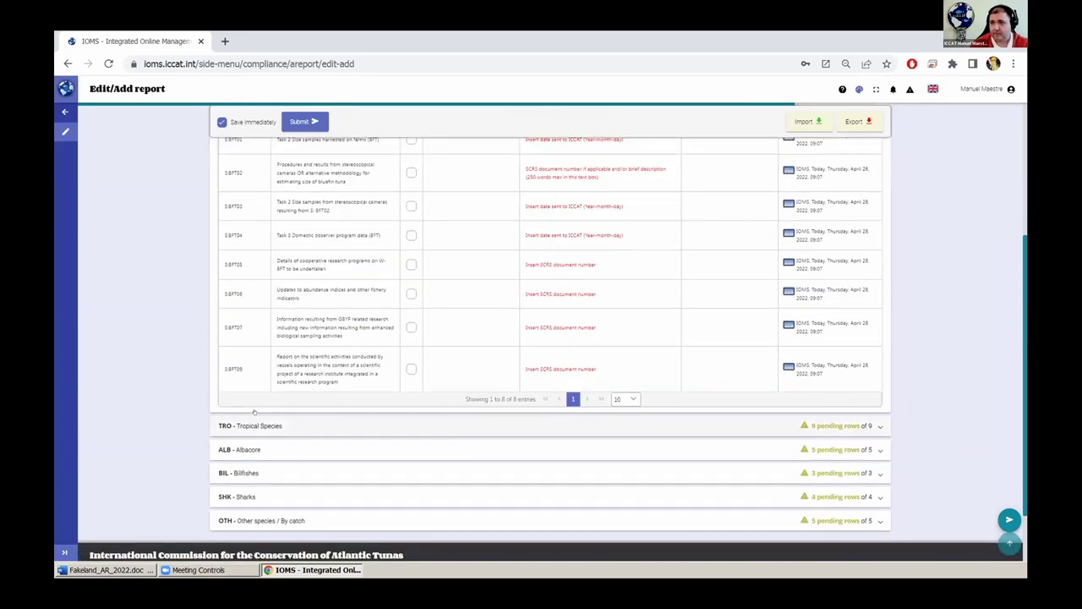
{"action": "scroll", "coordinate": [254, 298], "scroll_direction": "up", "scroll_amount": 2}
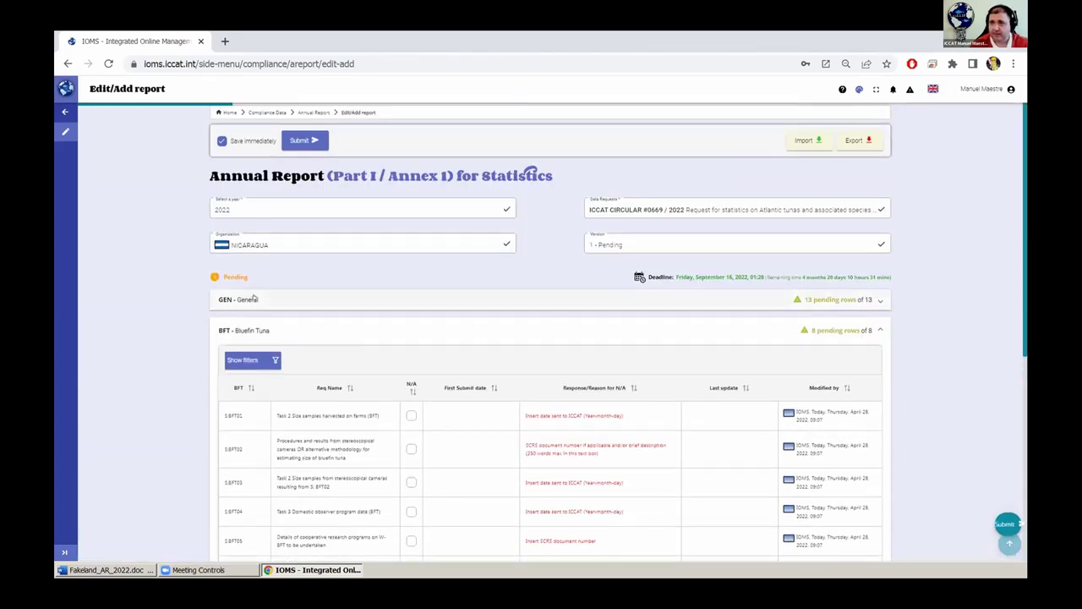
{"action": "left_click", "coordinate": [254, 297]}
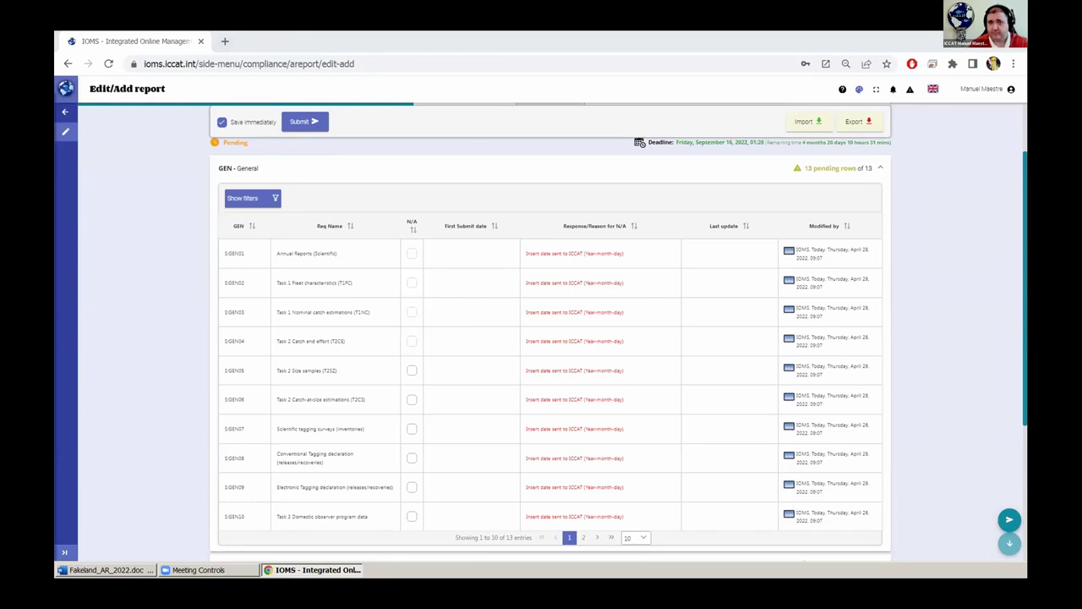
- Restore the browser window to a smaller size and arrange it over the right half of the screen at full height
{"action": "double_click", "coordinate": [677, 45]}
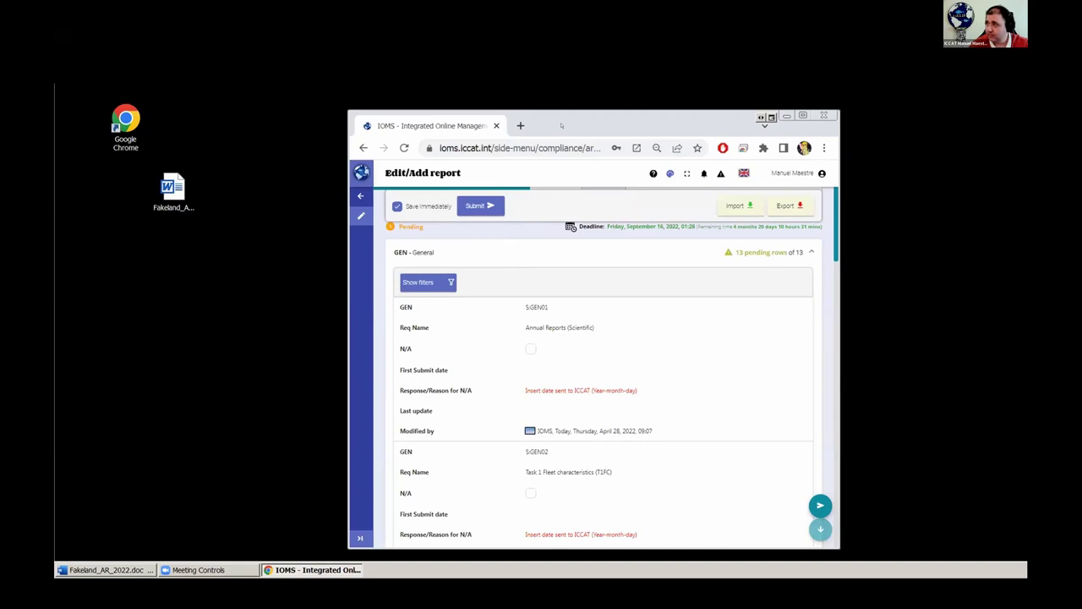
{"action": "left_click_drag", "start_coordinate": [562, 125], "coordinate": [751, 47]}
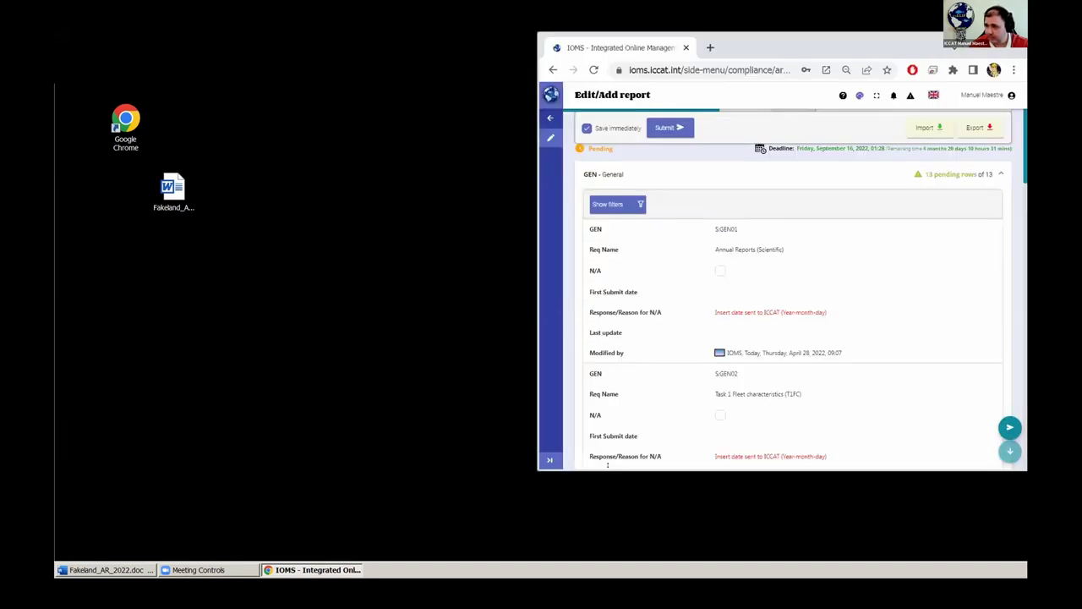
{"action": "left_click_drag", "start_coordinate": [607, 464], "coordinate": [607, 554]}
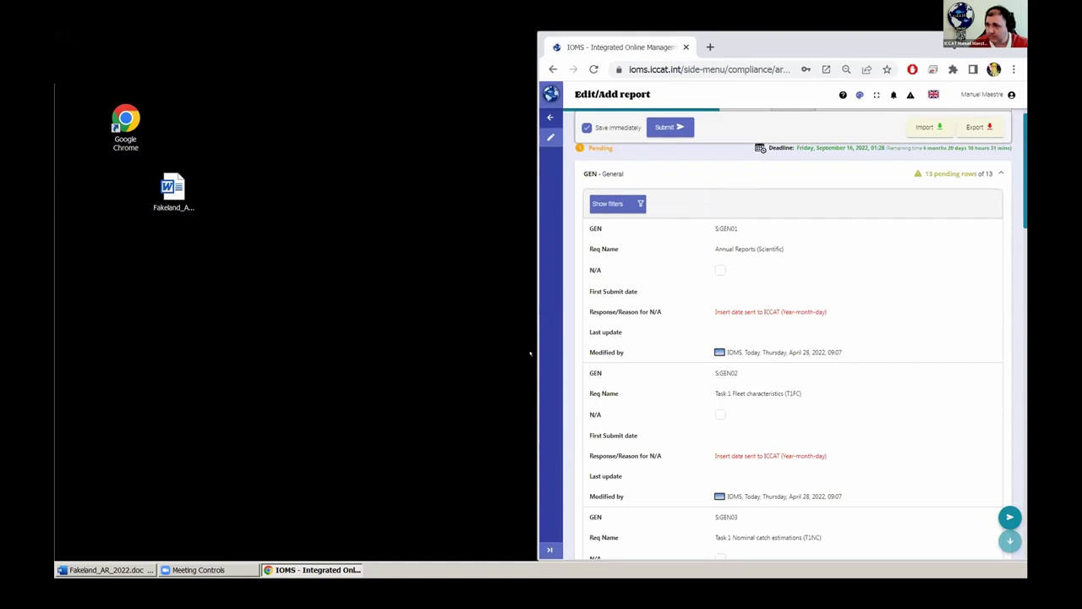
{"action": "left_click_drag", "start_coordinate": [529, 350], "coordinate": [473, 347]}
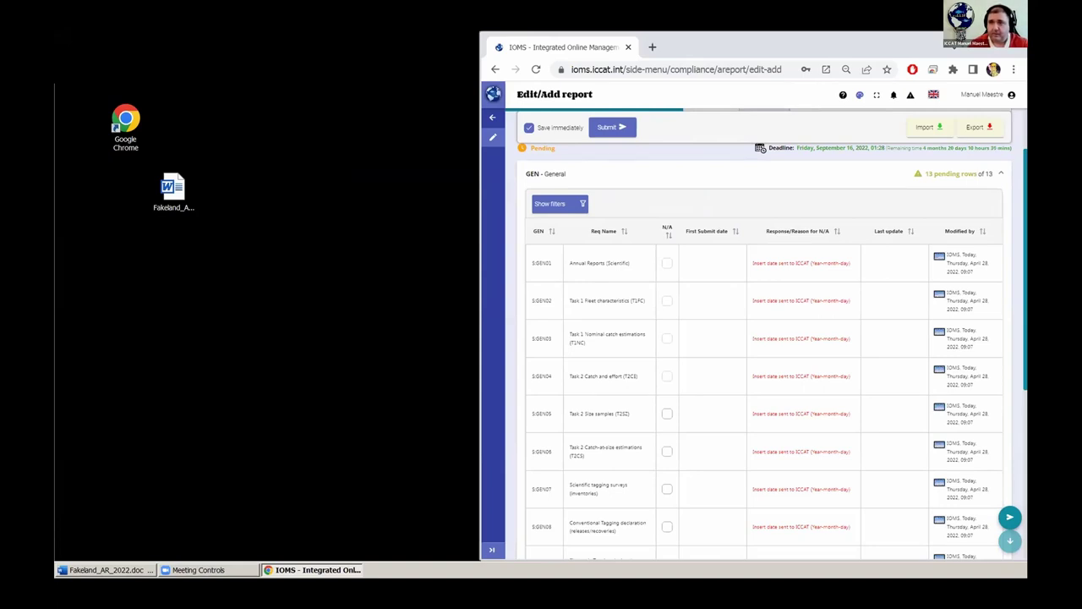
- Switch to Word with the Fakeland annual report document open beside the browser and find the Annex 1 to Part I scientific report table
{"action": "left_click", "coordinate": [185, 215]}
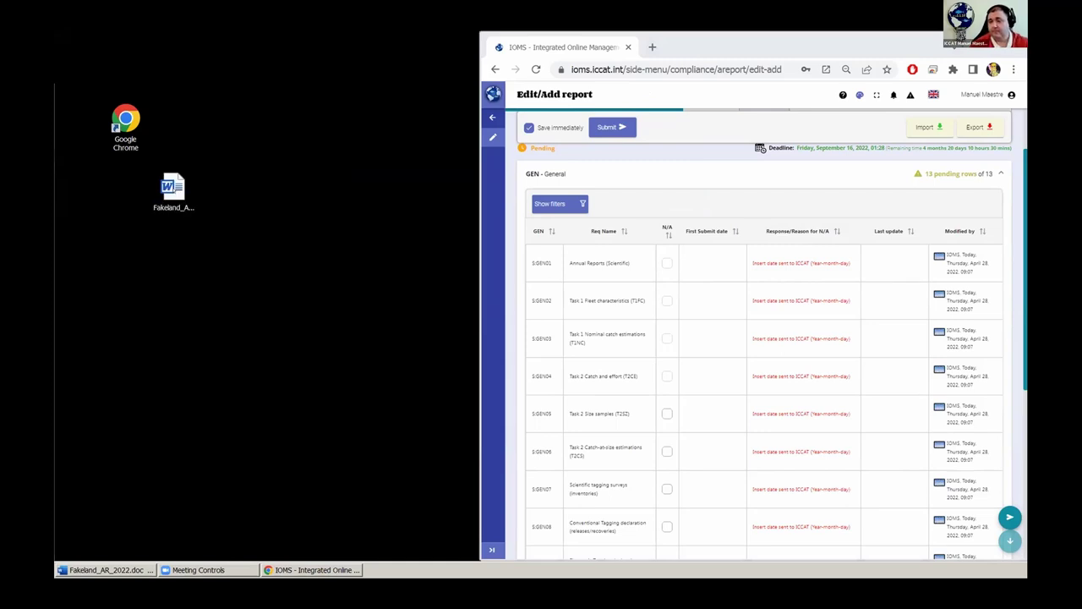
{"action": "double_click", "coordinate": [172, 190]}
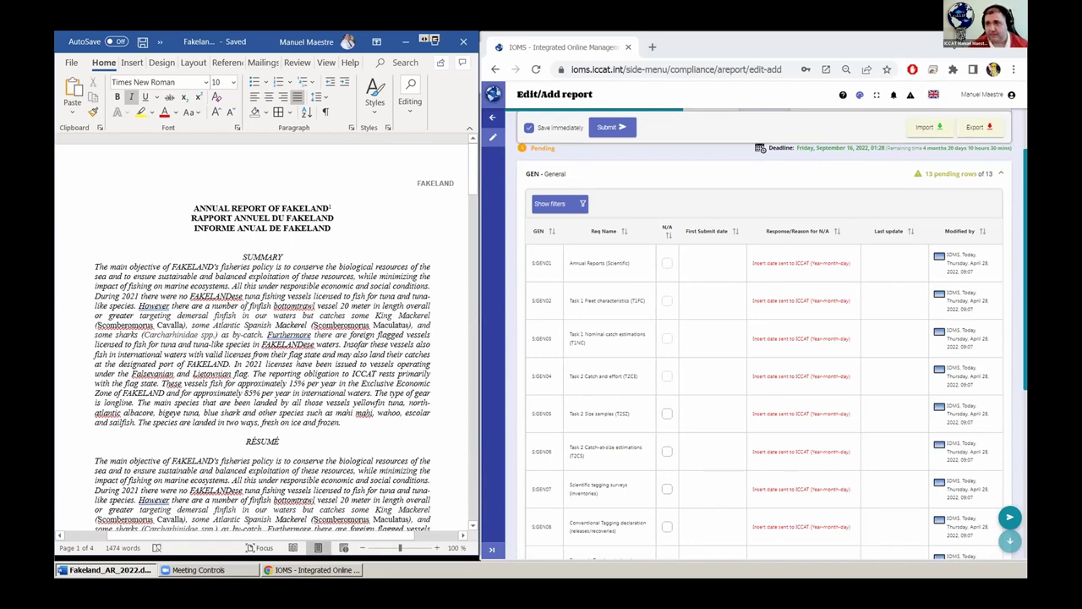
{"action": "scroll", "coordinate": [248, 292], "scroll_direction": "down", "scroll_amount": 5}
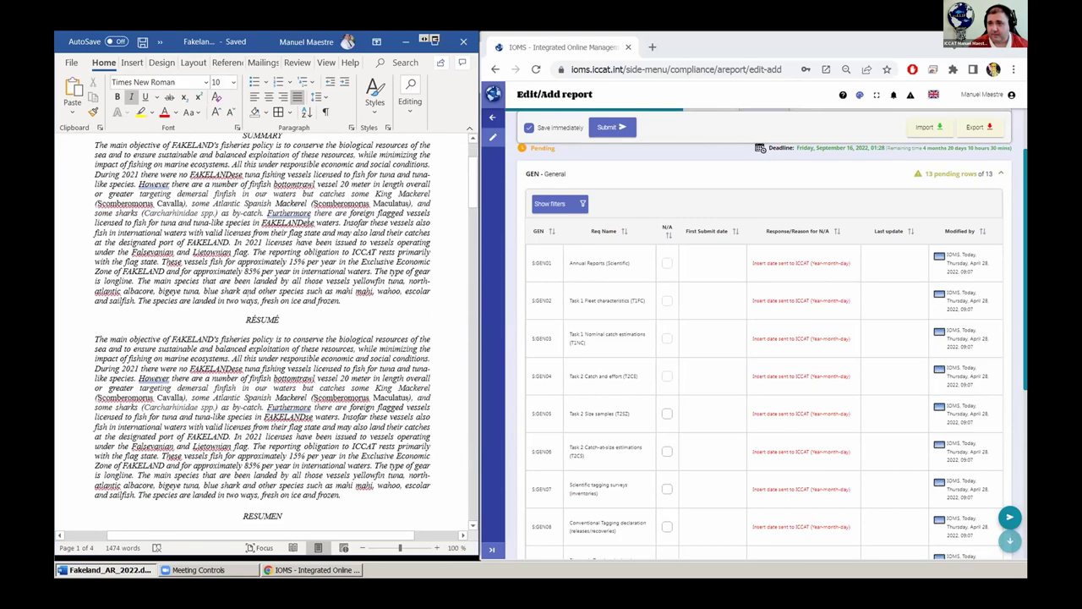
{"action": "scroll", "coordinate": [247, 292], "scroll_direction": "down", "scroll_amount": 6}
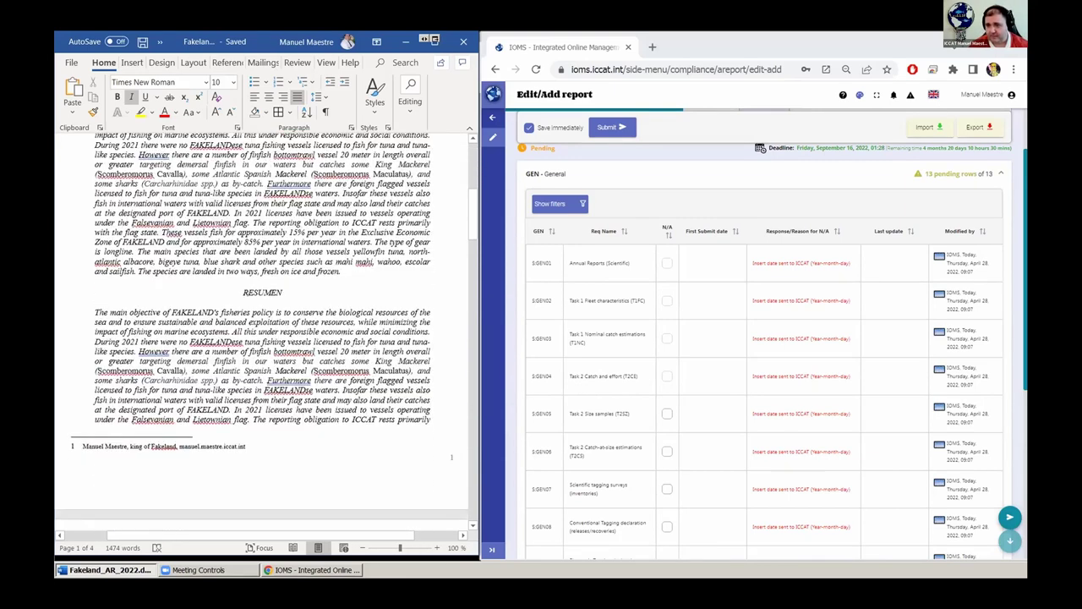
{"action": "scroll", "coordinate": [252, 295], "scroll_direction": "down", "scroll_amount": 5}
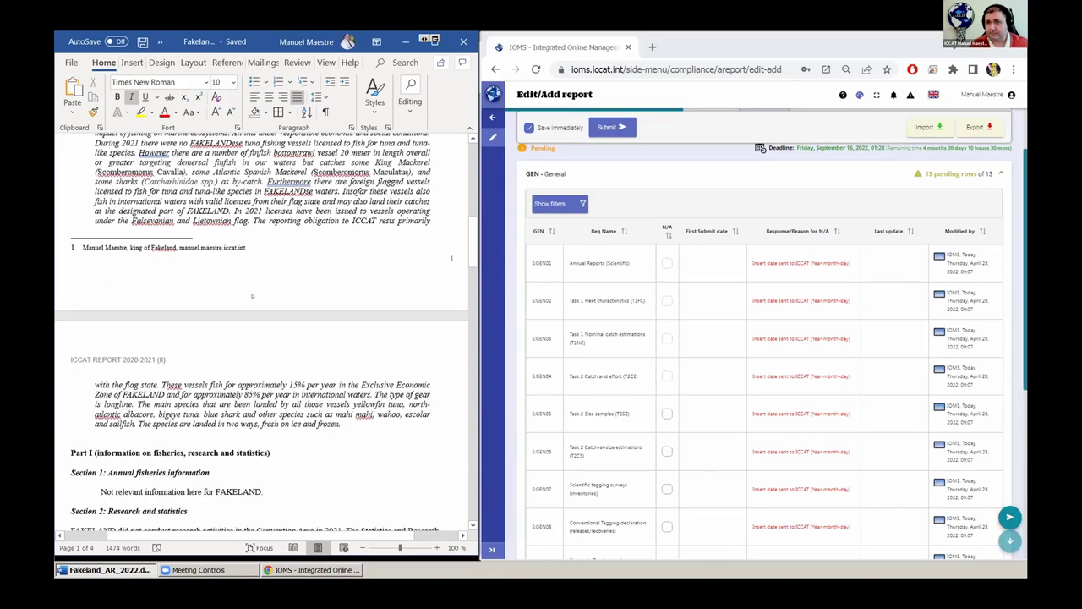
{"action": "scroll", "coordinate": [252, 296], "scroll_direction": "down", "scroll_amount": 3}
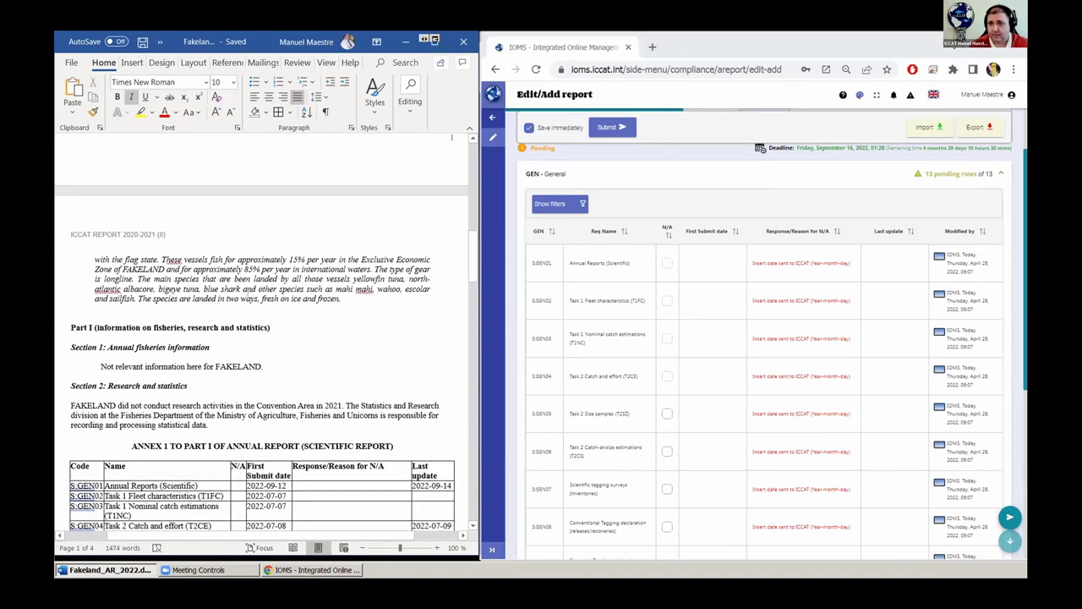
{"action": "scroll", "coordinate": [252, 293], "scroll_direction": "down", "scroll_amount": 5}
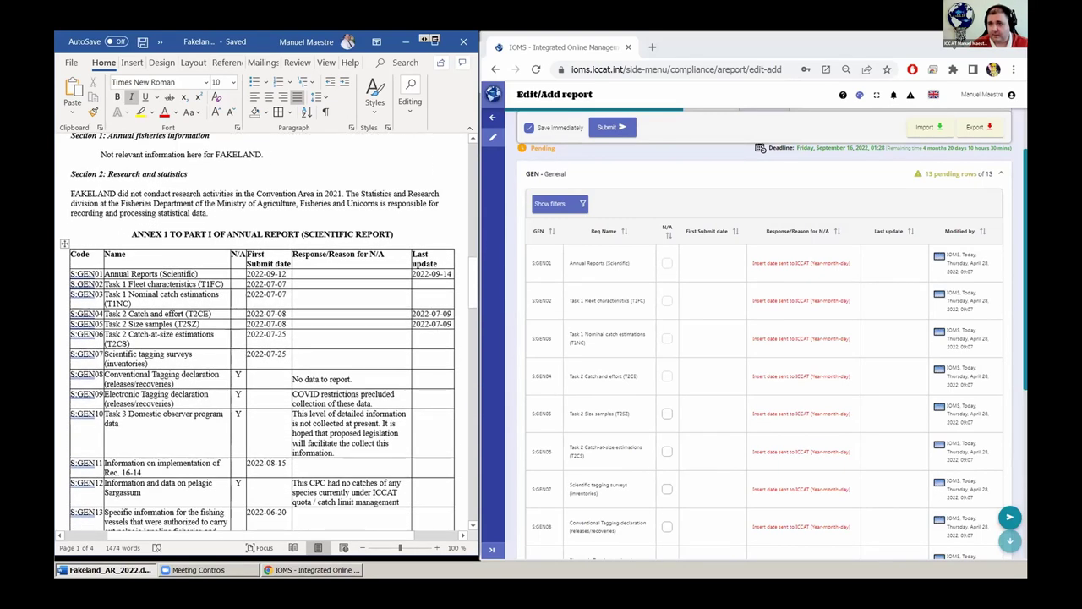
{"action": "scroll", "coordinate": [252, 292], "scroll_direction": "down", "scroll_amount": 2}
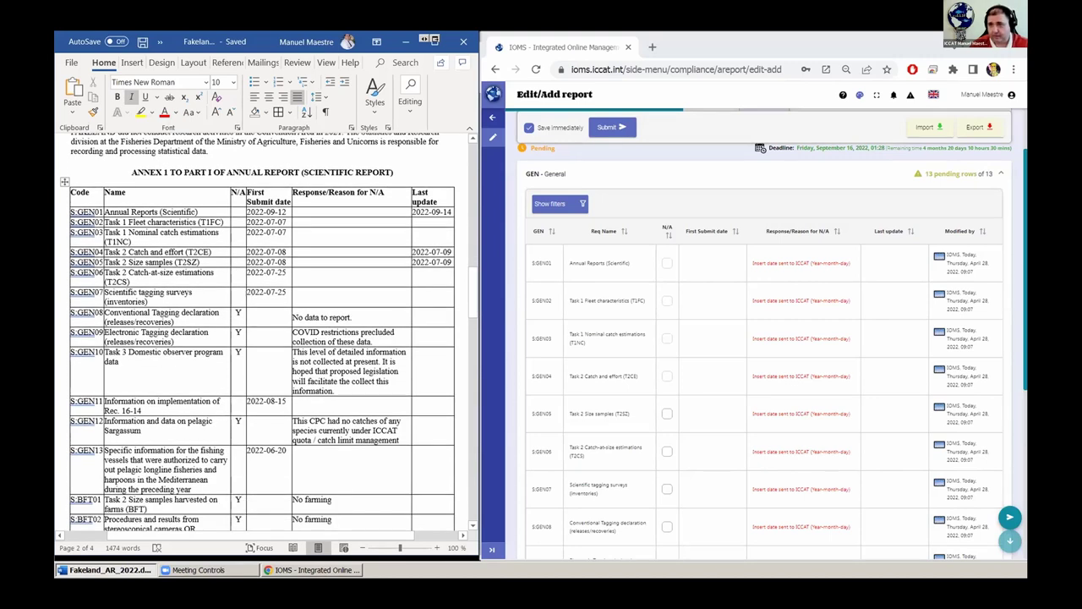
{"action": "scroll", "coordinate": [257, 331], "scroll_direction": "down", "scroll_amount": 2}
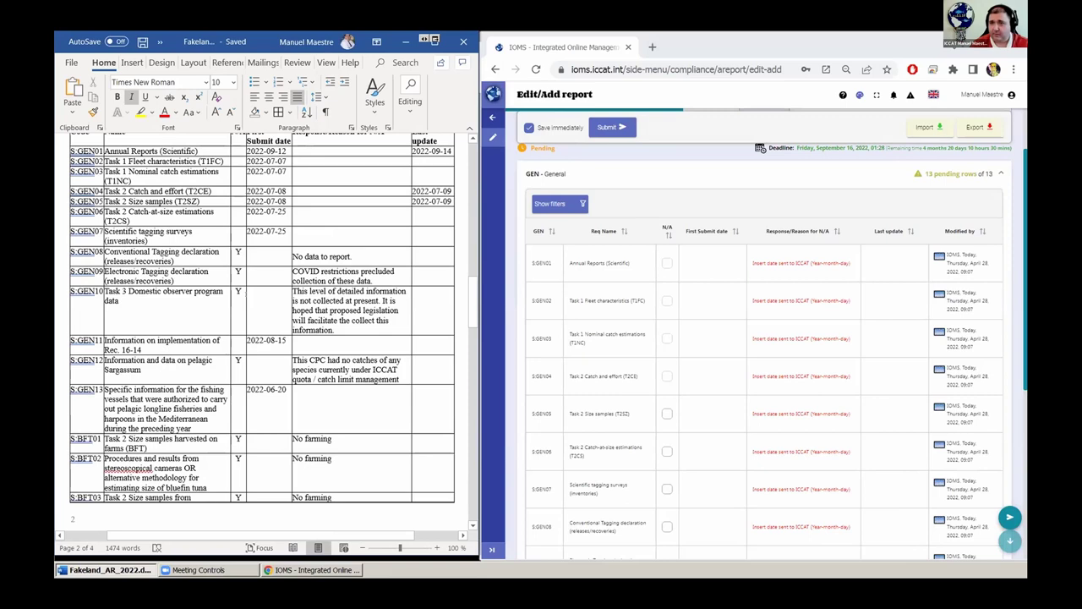
{"action": "scroll", "coordinate": [257, 330], "scroll_direction": "up", "scroll_amount": 2}
{"action": "scroll", "coordinate": [257, 330], "scroll_direction": "down", "scroll_amount": 4}
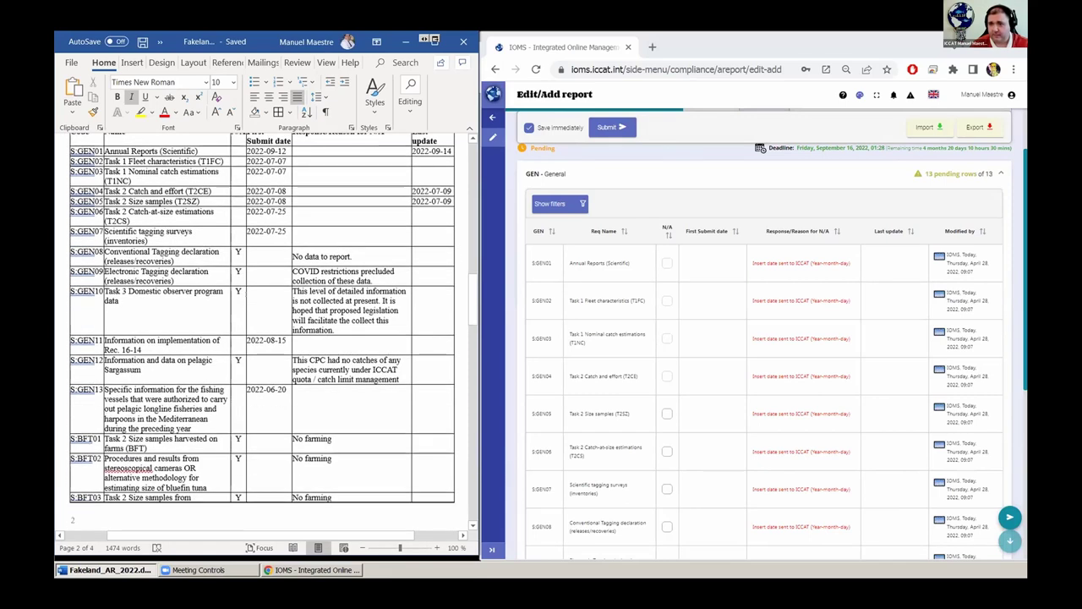
{"action": "scroll", "coordinate": [257, 330], "scroll_direction": "up", "scroll_amount": 3}
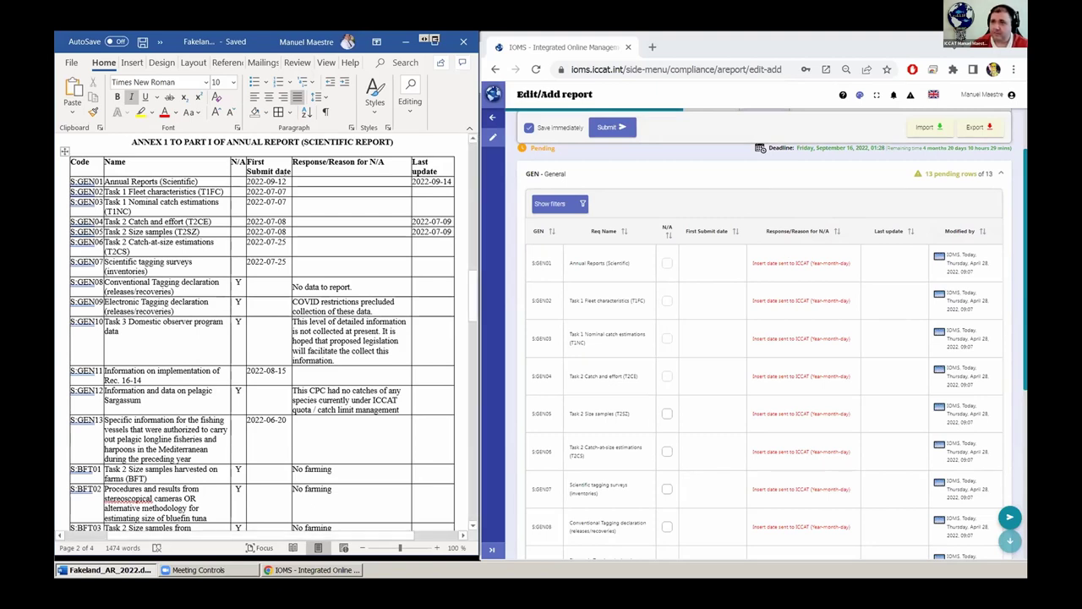
- Enter the document's date 2022-09-12 as the First Submit date of S:GEN01 Annual Reports (Scientific) in IOMS
{"action": "left_click", "coordinate": [265, 181]}
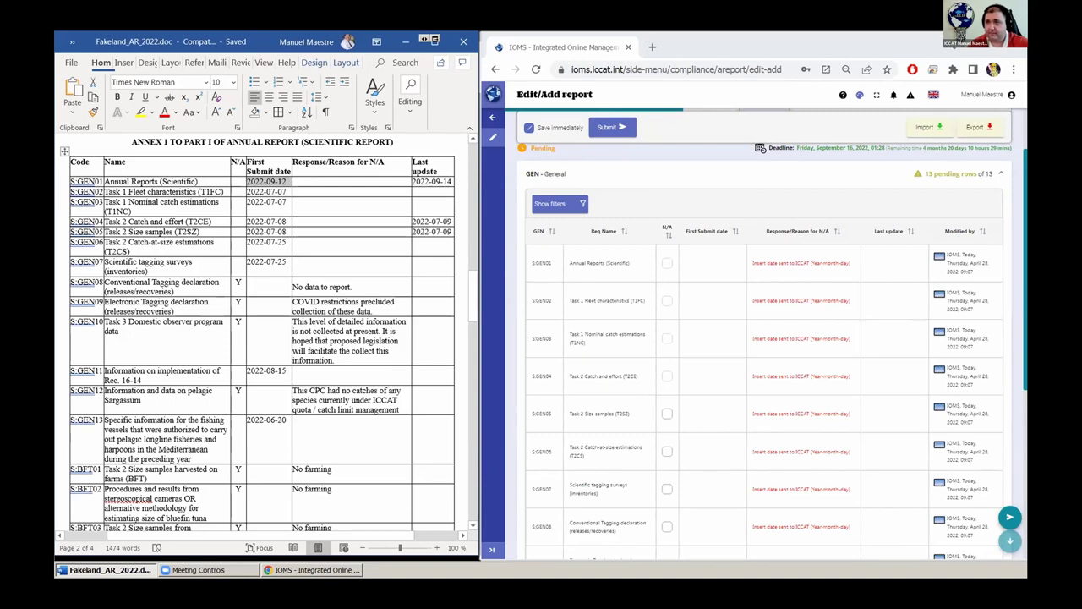
{"action": "left_click", "coordinate": [698, 255]}
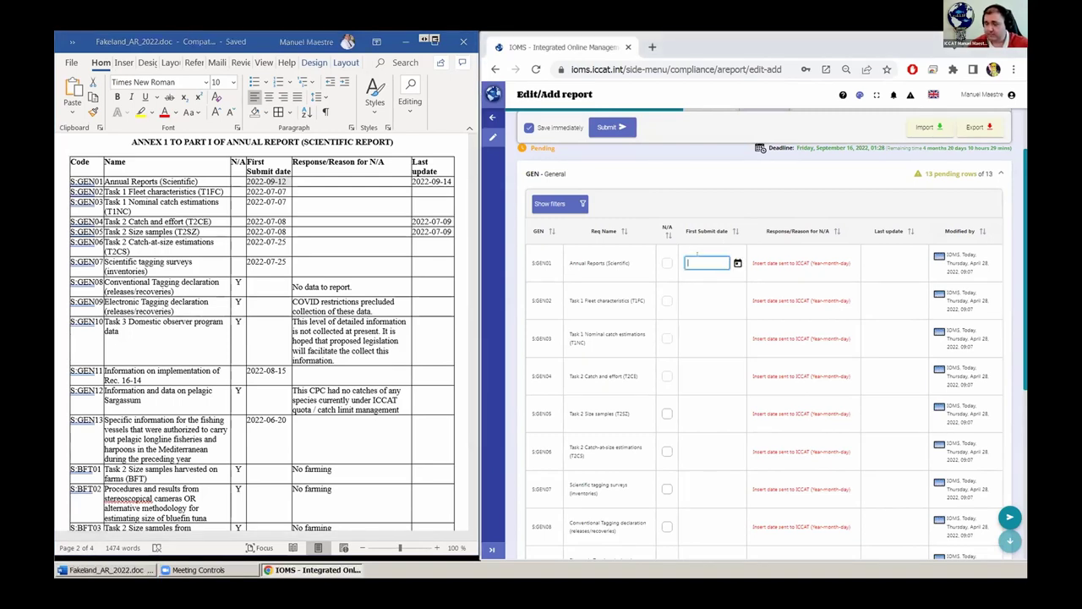
{"action": "type", "text": "2022-09-12"}
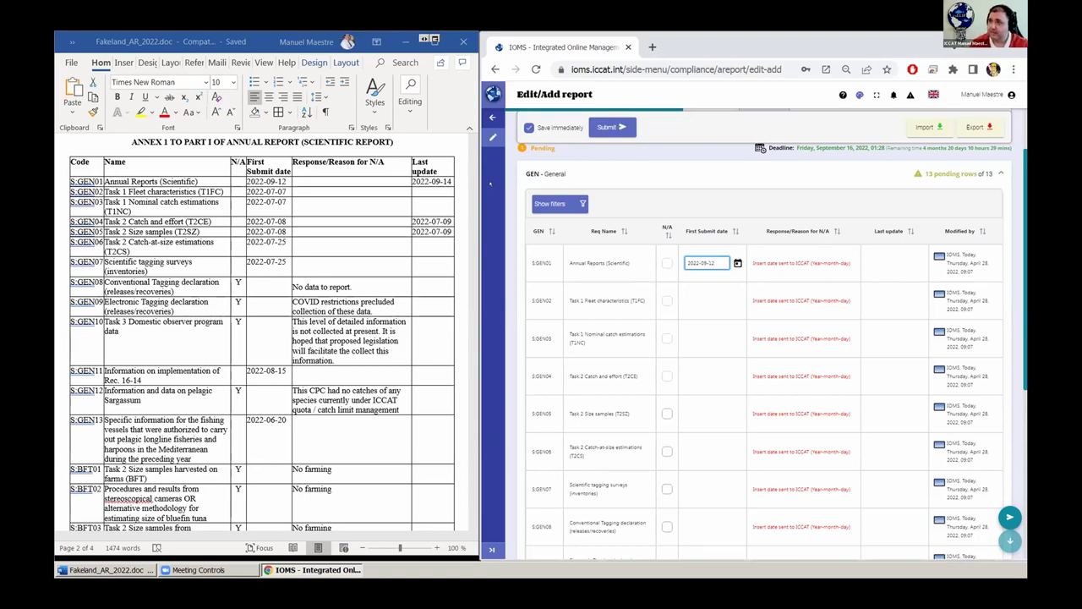
{"action": "left_click", "coordinate": [266, 181]}
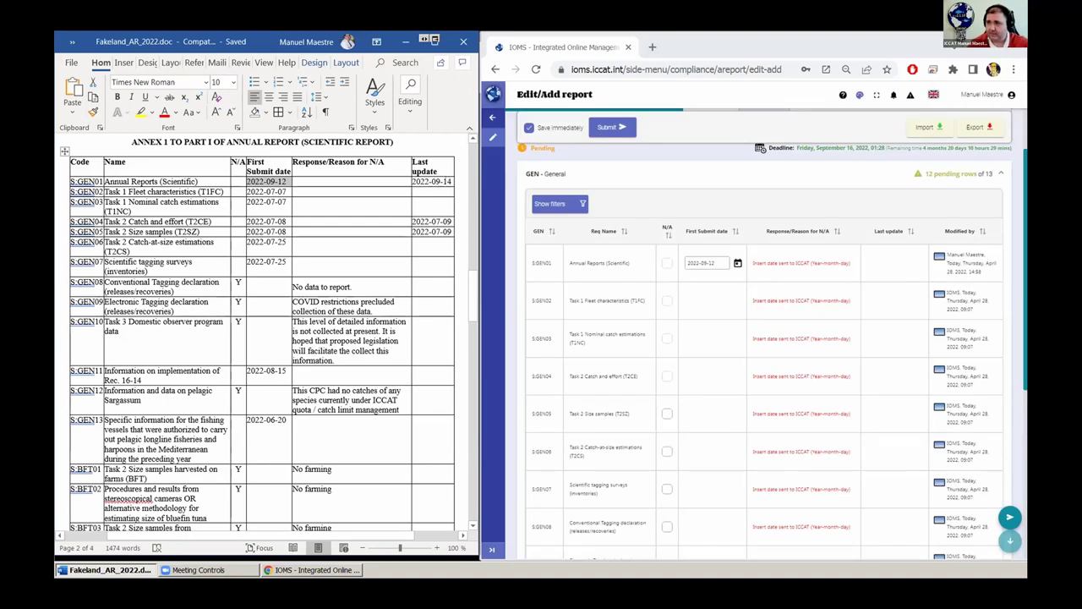
- Copy the S:GEN01 last update date 2022-09-14 from the Word table into that requirement's Last update field in IOMS
{"action": "double_click", "coordinate": [431, 181]}
{"action": "key", "text": "ctrl+c"}
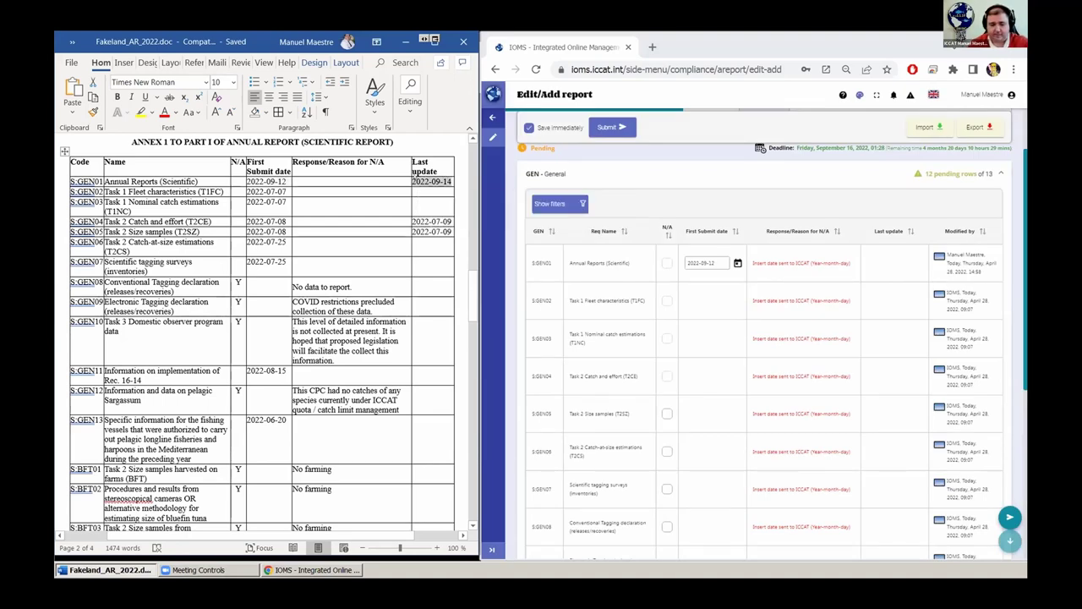
{"action": "left_click", "coordinate": [889, 262]}
{"action": "key", "text": "ctrl+v"}
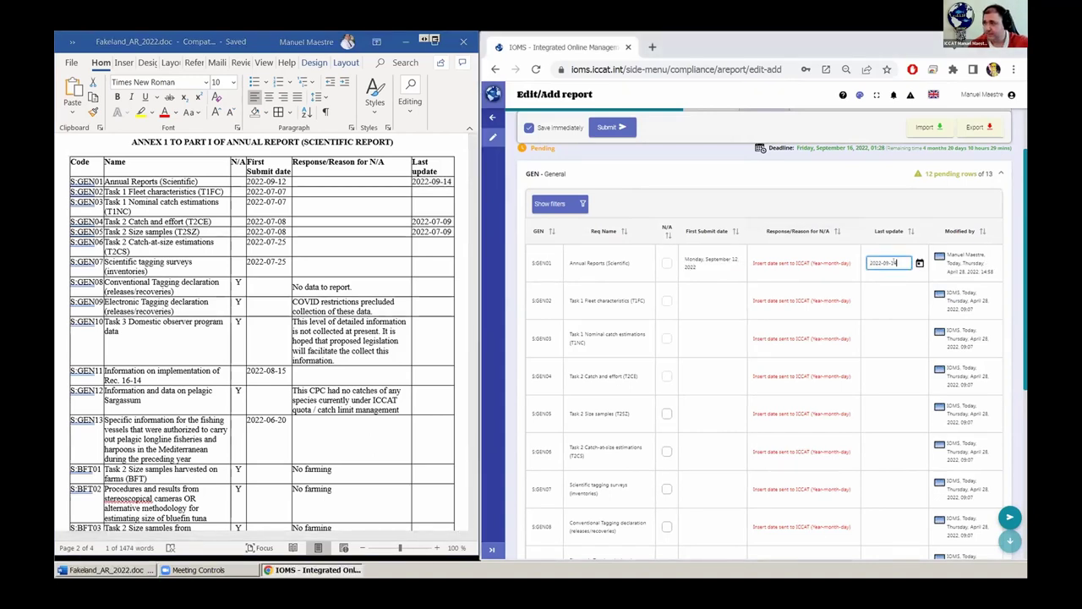
- Copy the date 2022-07-07 from the Word table into the First Submit date of S:GEN02 Task 1 Fleet characteristics (T1FC)
{"action": "left_click", "coordinate": [713, 295]}
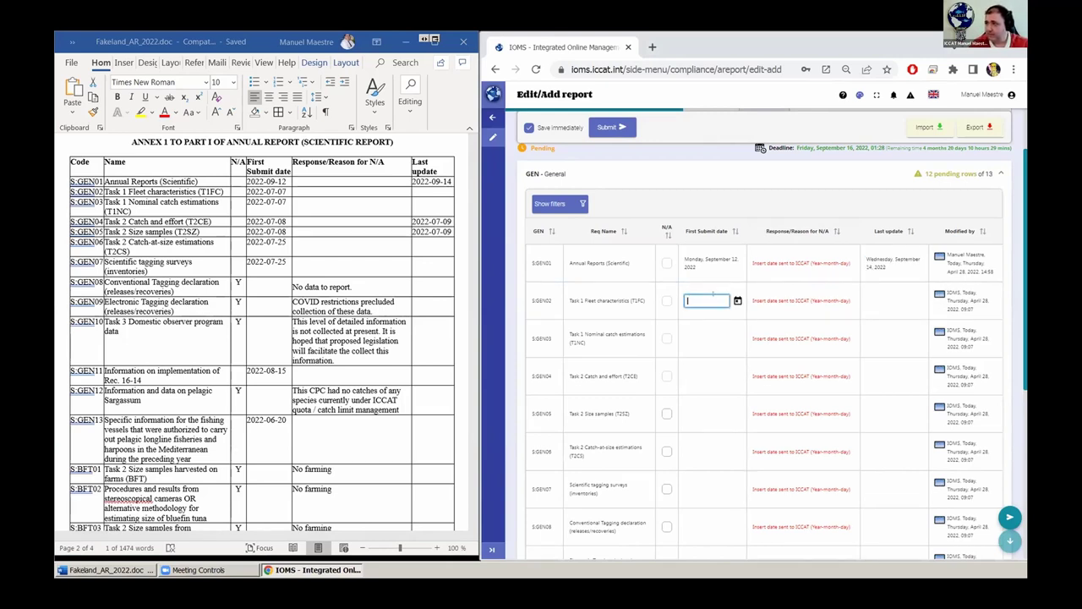
{"action": "scroll", "coordinate": [928, 222], "scroll_direction": "up", "scroll_amount": 1}
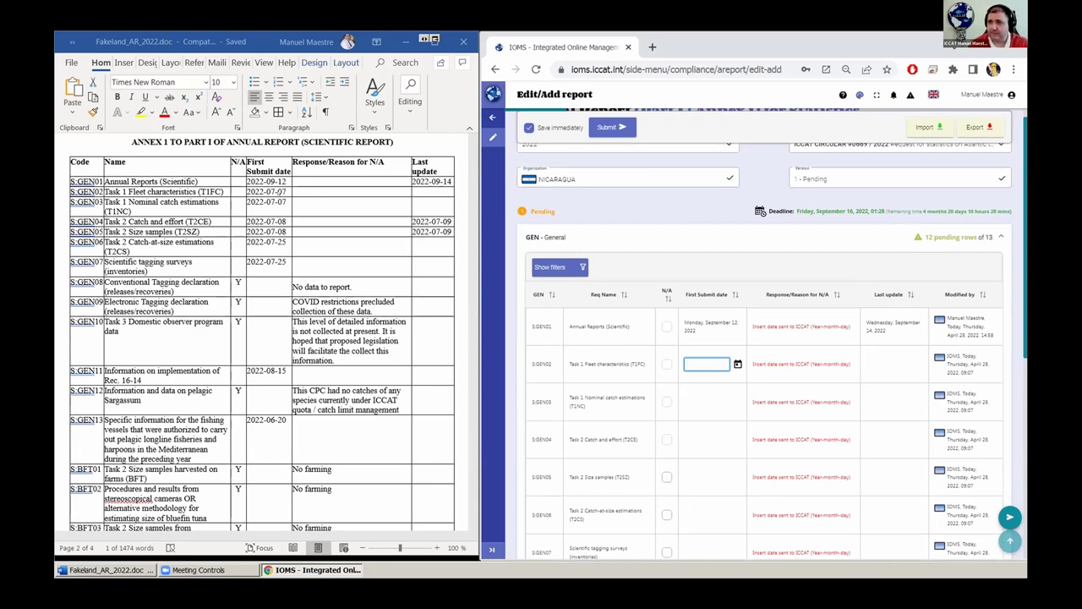
{"action": "left_click", "coordinate": [431, 181]}
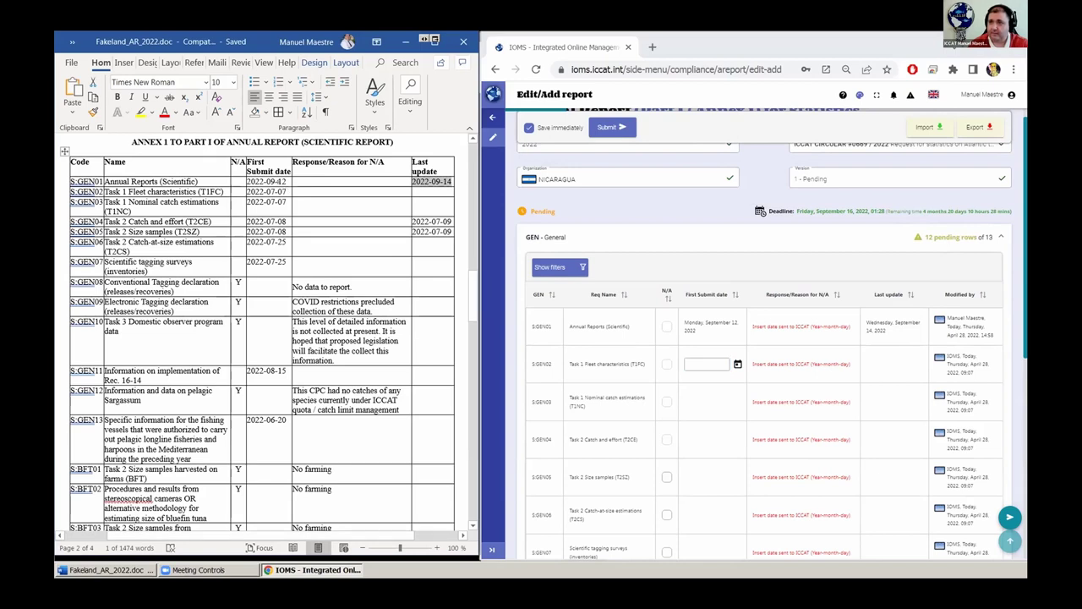
{"action": "left_click_drag", "start_coordinate": [287, 192], "coordinate": [247, 191]}
{"action": "key", "text": "ctrl+c"}
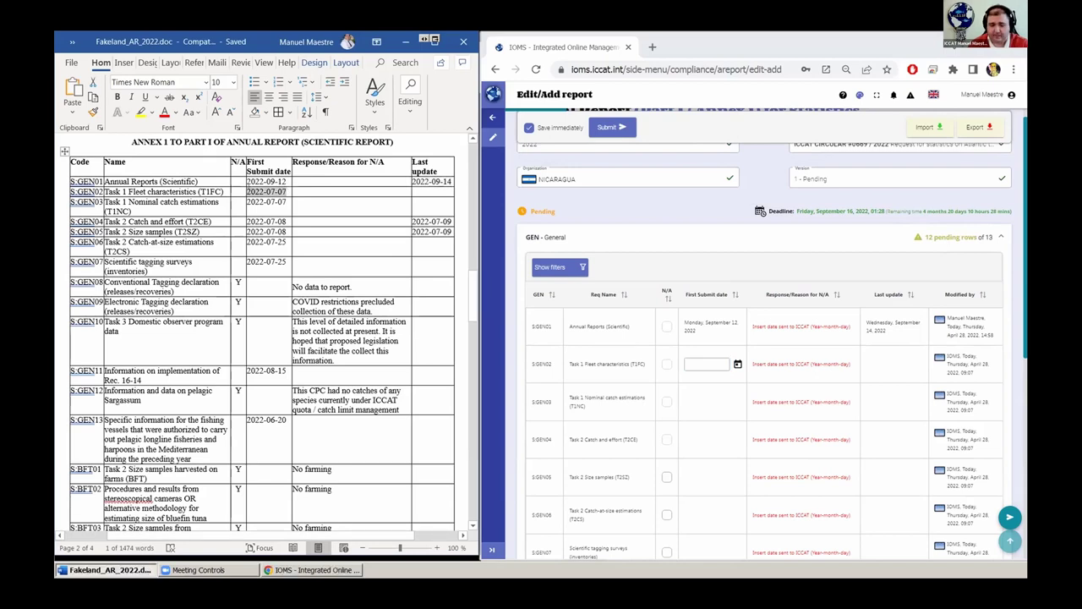
{"action": "left_click", "coordinate": [706, 359]}
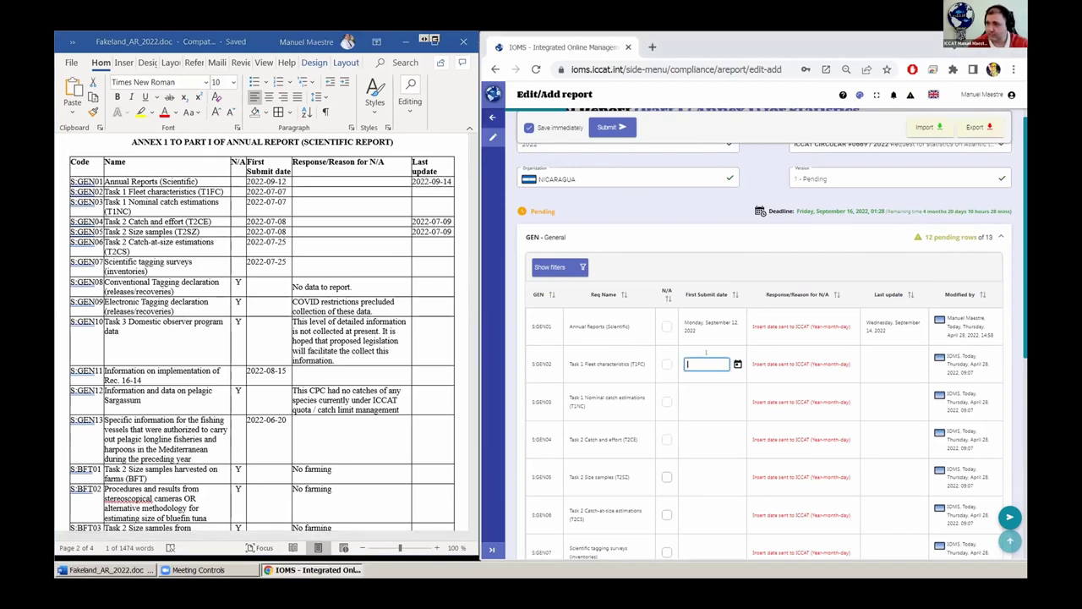
{"action": "key", "text": "ctrl+v"}
- Set the First Submit date of S:GEN03 Task 1 Nominal catch estimations (T1NC) to 2022-07-07, also choosing that day in the calendar
{"action": "left_click", "coordinate": [699, 394]}
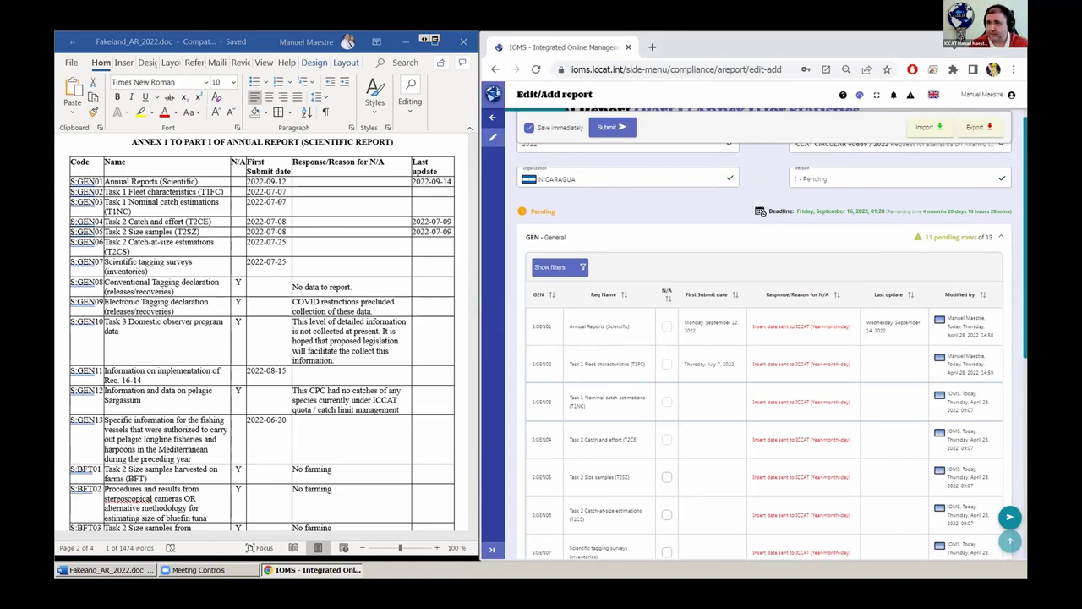
{"action": "left_click", "coordinate": [697, 394]}
{"action": "key", "text": "ctrl+v"}
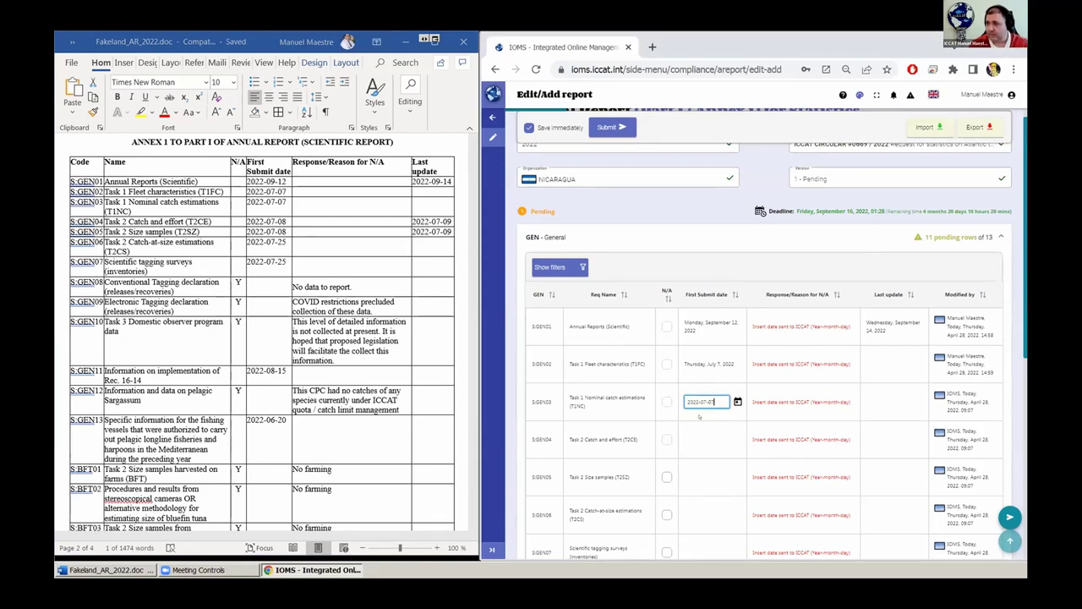
{"action": "key", "text": "Return"}
{"action": "left_click", "coordinate": [735, 401]}
{"action": "left_click", "coordinate": [737, 402]}
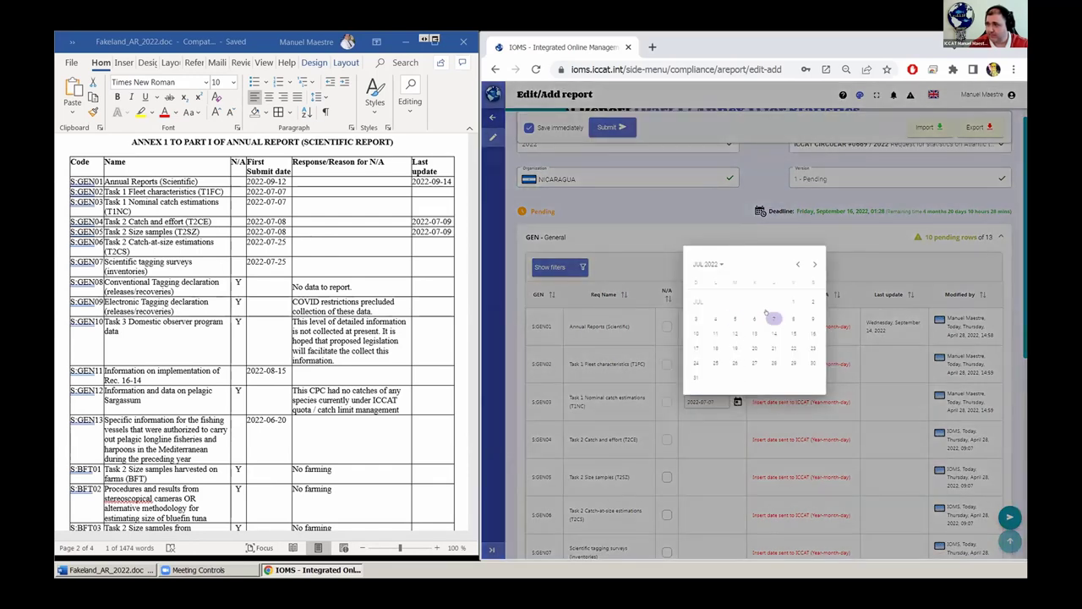
{"action": "left_click", "coordinate": [773, 317]}
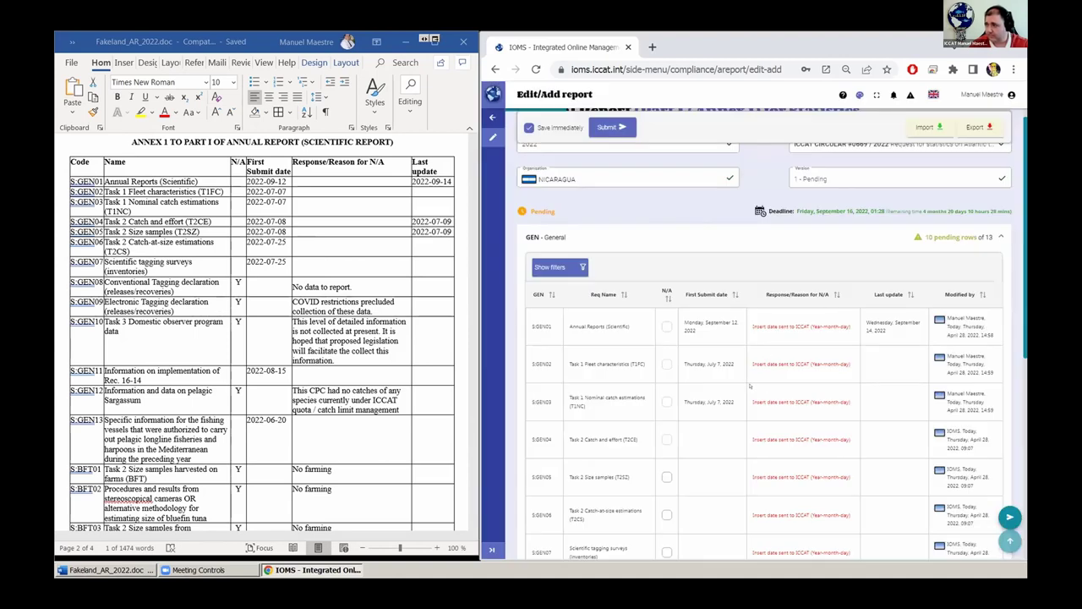
- Copy the date 2022-07-09 from the Word table into the Last update fields of S:GEN04 and S:GEN05 in IOMS
{"action": "left_click_drag", "start_coordinate": [247, 191], "coordinate": [286, 191]}
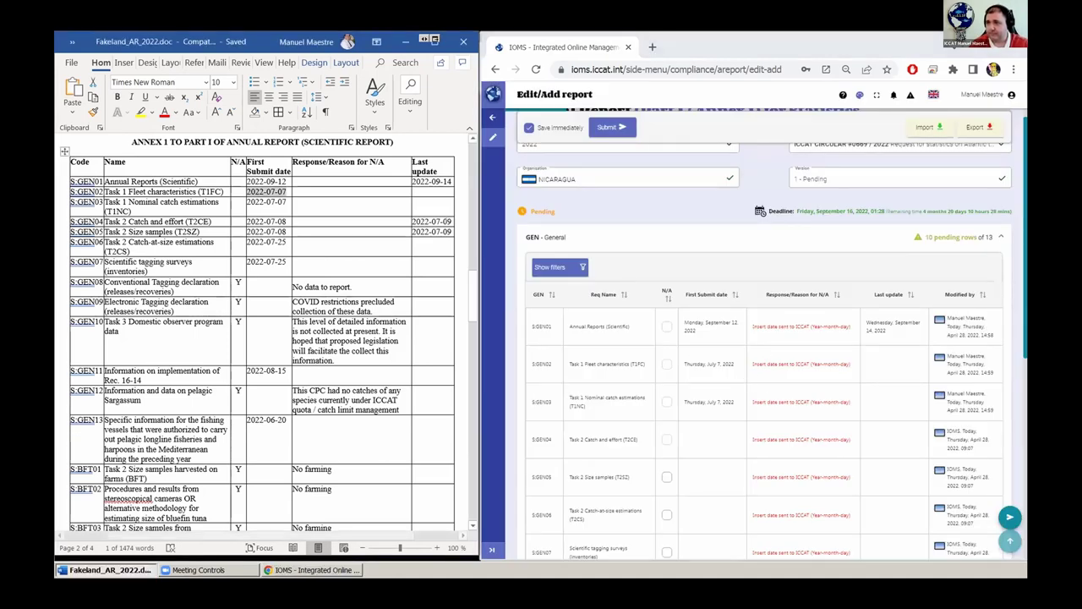
{"action": "left_click_drag", "start_coordinate": [451, 222], "coordinate": [411, 221]}
{"action": "key", "text": "ctrl+c"}
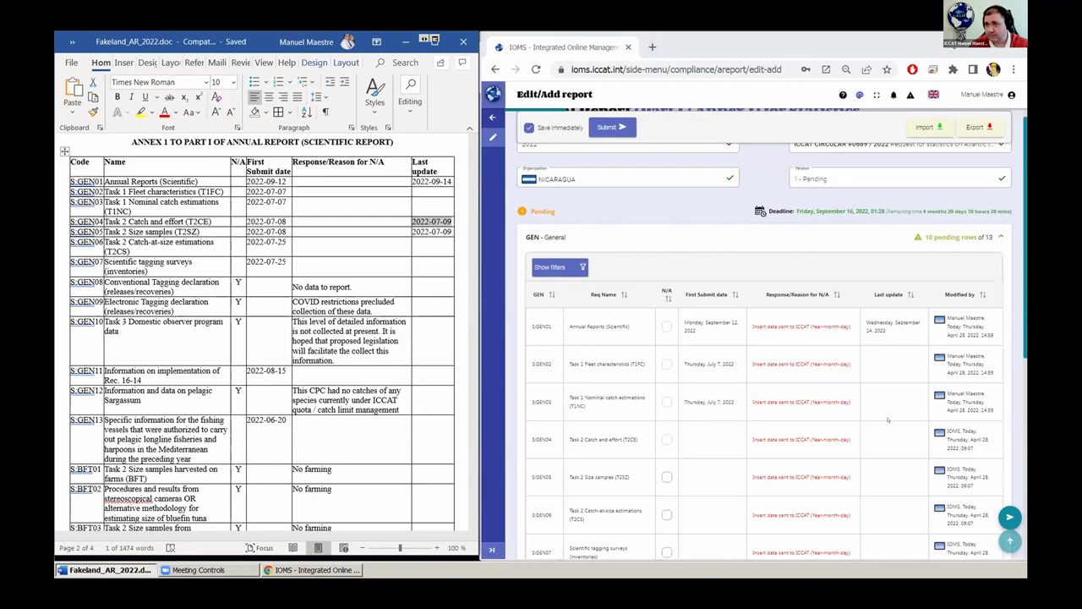
{"action": "left_click", "coordinate": [884, 438]}
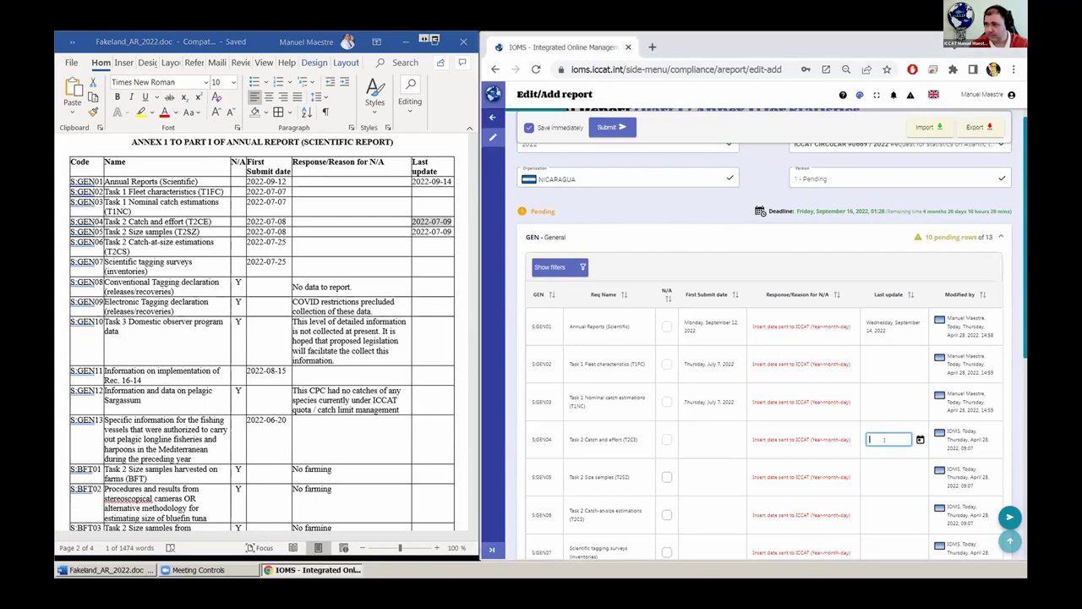
{"action": "key", "text": "ctrl+v"}
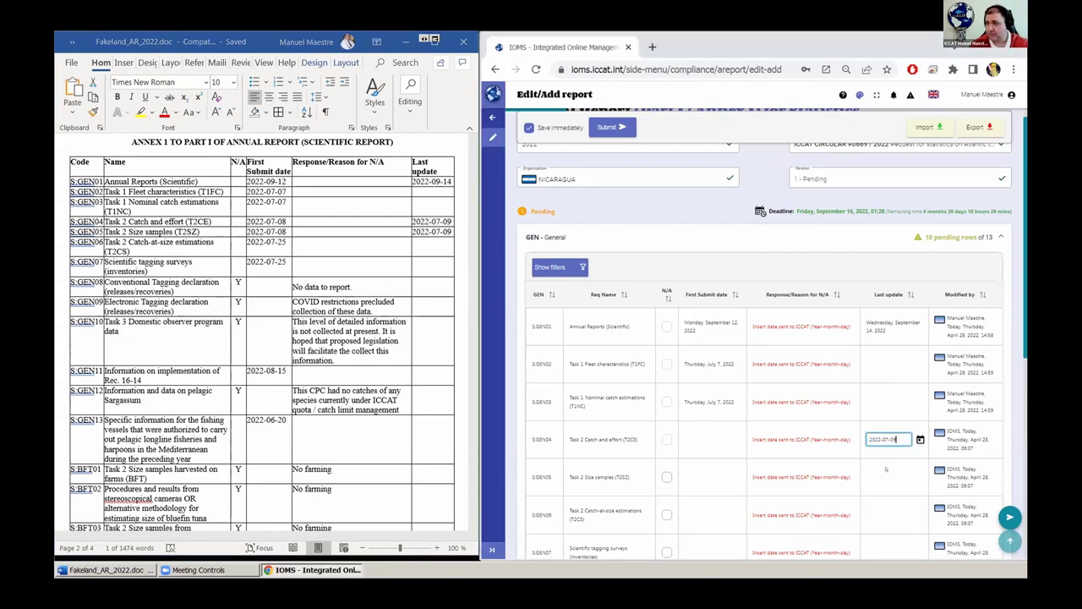
{"action": "left_click", "coordinate": [879, 475]}
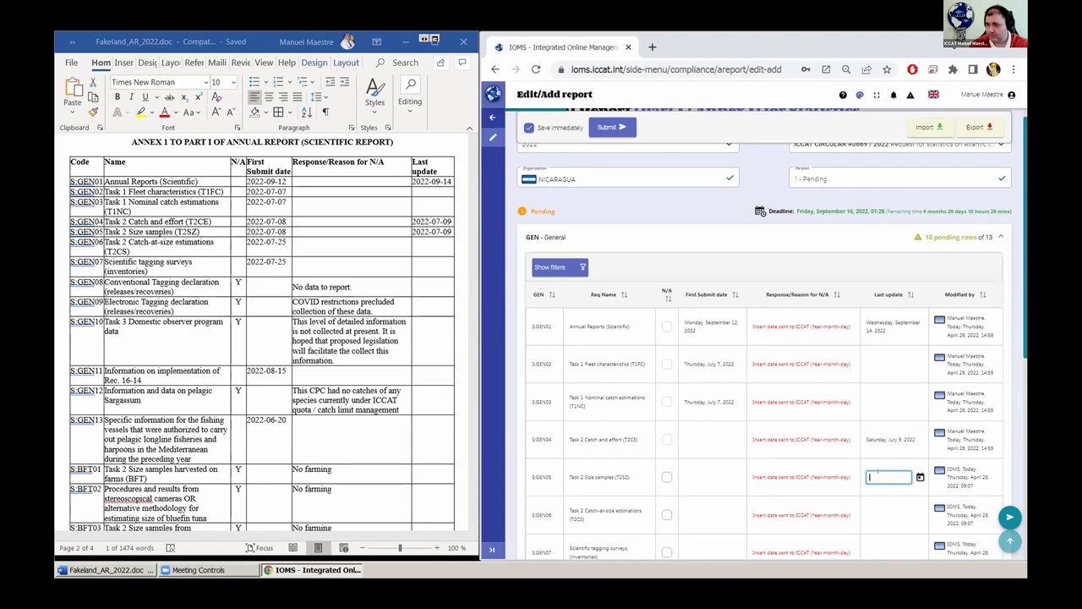
{"action": "key", "text": "ctrl+v"}
{"action": "left_click", "coordinate": [294, 271]}
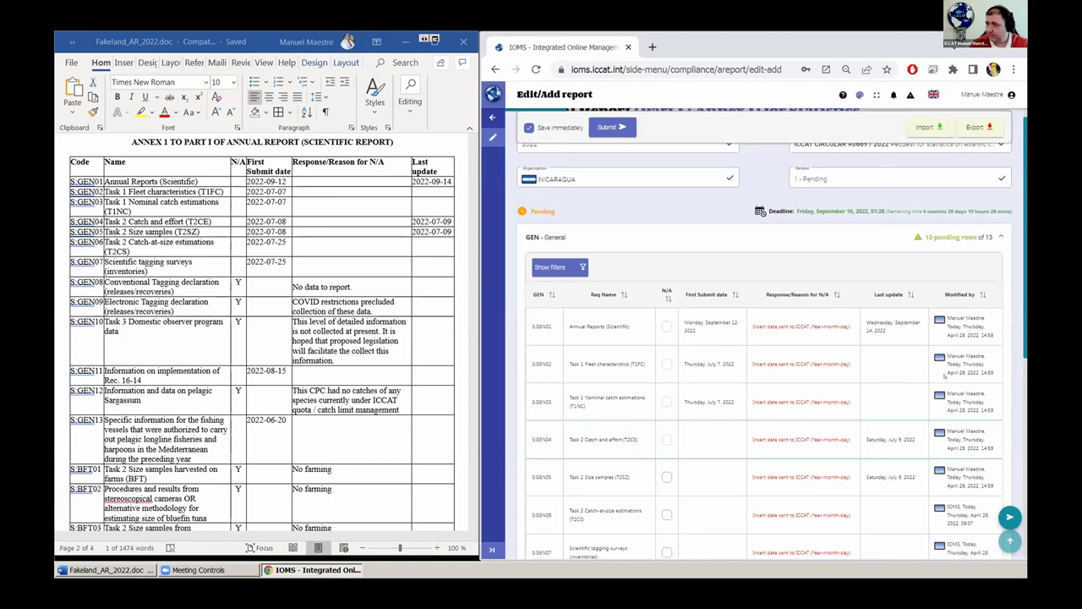
- Copy the date 2022-07-08 from the Word table into the First Submit date fields of S:GEN04 and S:GEN05 in IOMS
{"action": "scroll", "coordinate": [945, 377], "scroll_direction": "down", "scroll_amount": 1}
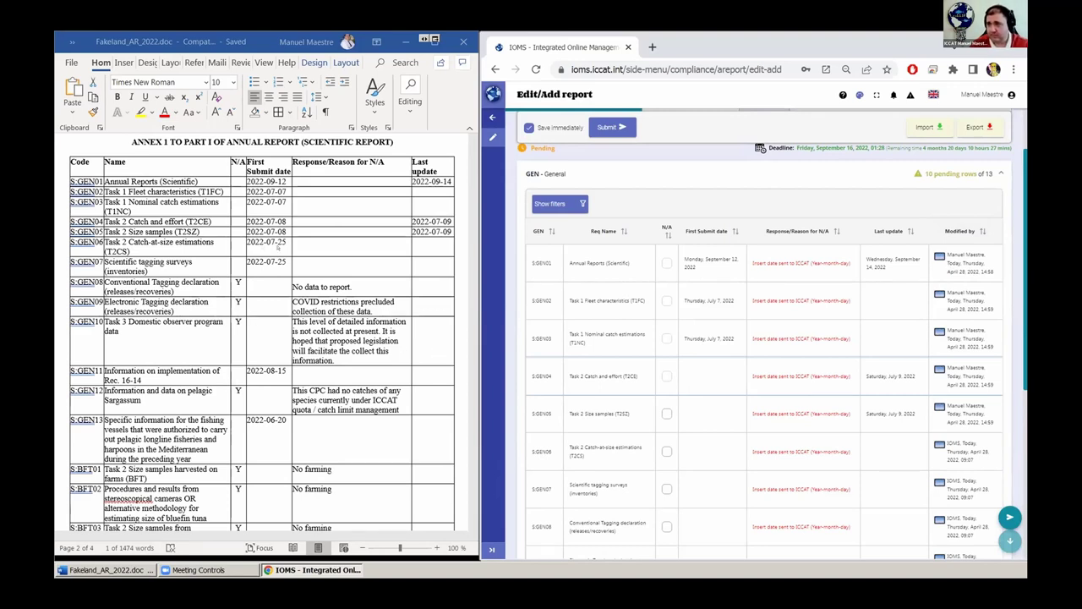
{"action": "left_click", "coordinate": [288, 222]}
{"action": "left_click", "coordinate": [287, 231]}
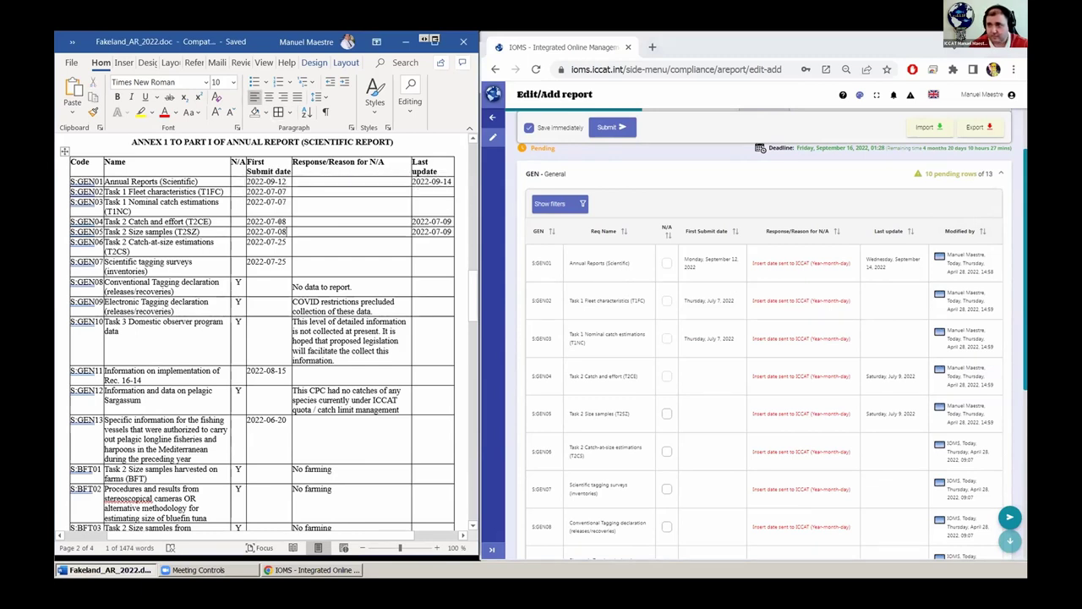
{"action": "left_click_drag", "start_coordinate": [288, 221], "coordinate": [247, 222]}
{"action": "key", "text": "ctrl+c"}
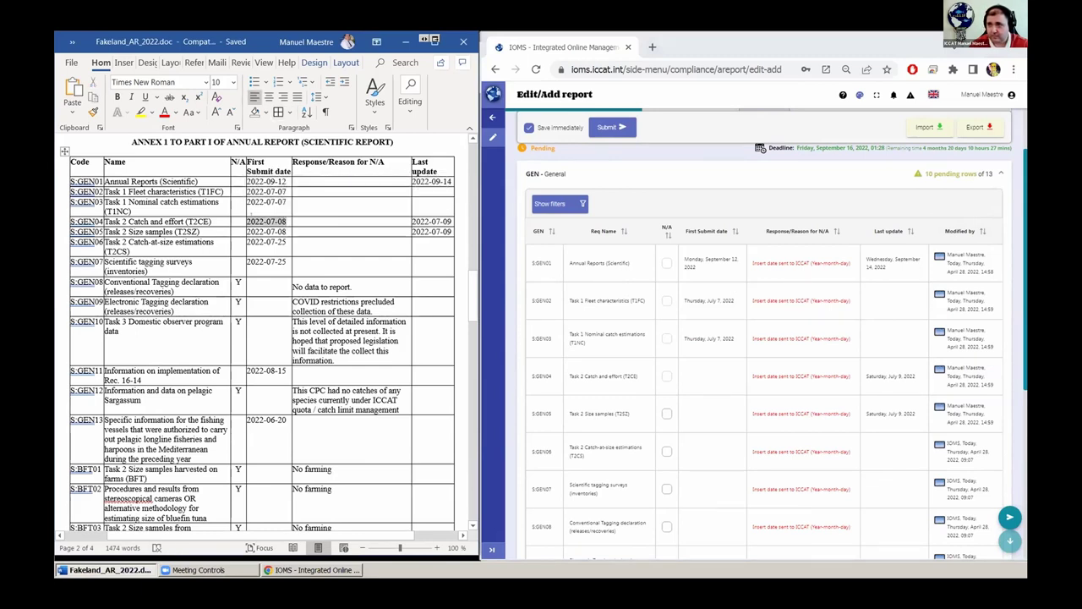
{"action": "left_click", "coordinate": [697, 375]}
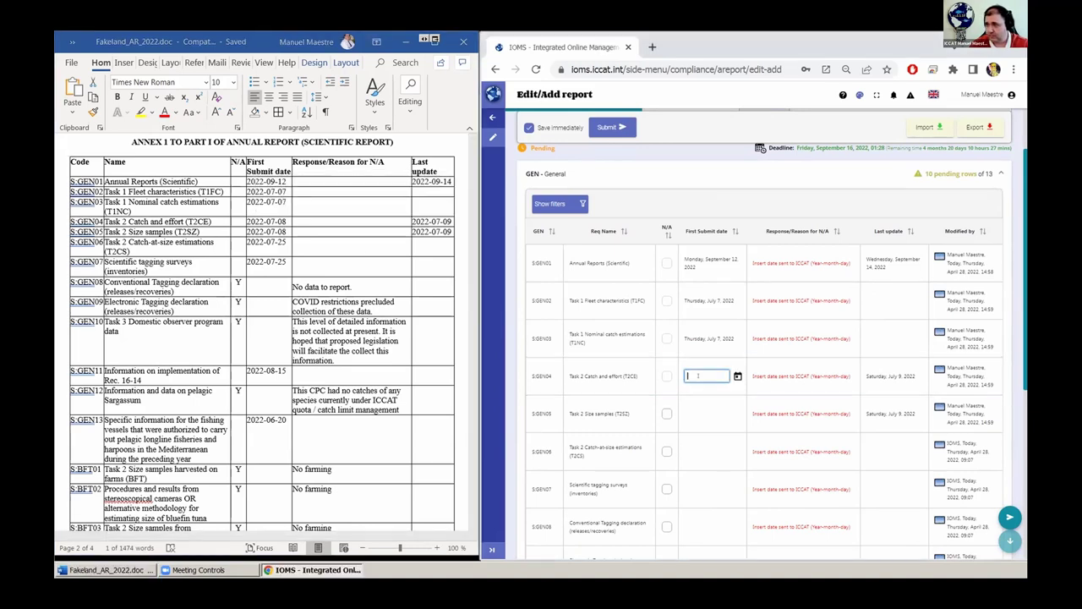
{"action": "key", "text": "ctrl+v"}
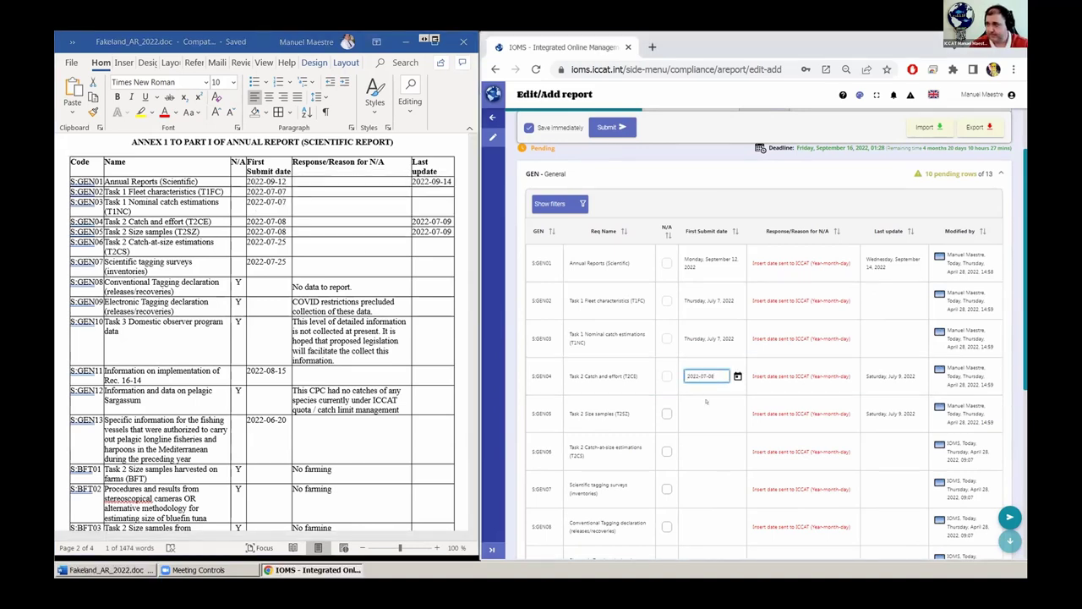
{"action": "left_click", "coordinate": [704, 412]}
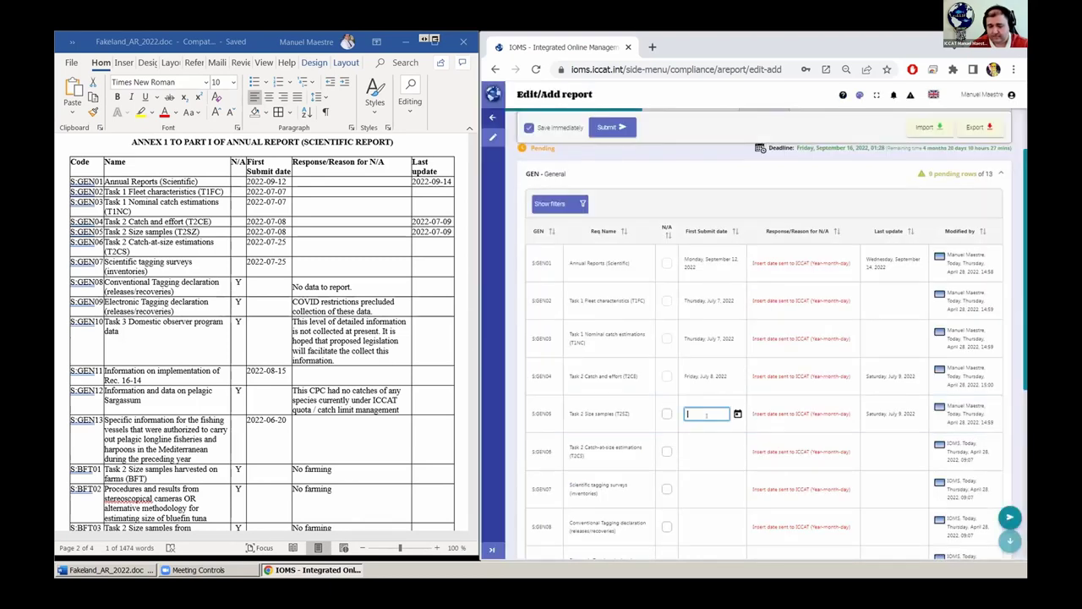
{"action": "key", "text": "ctrl+v"}
{"action": "left_click", "coordinate": [733, 435]}
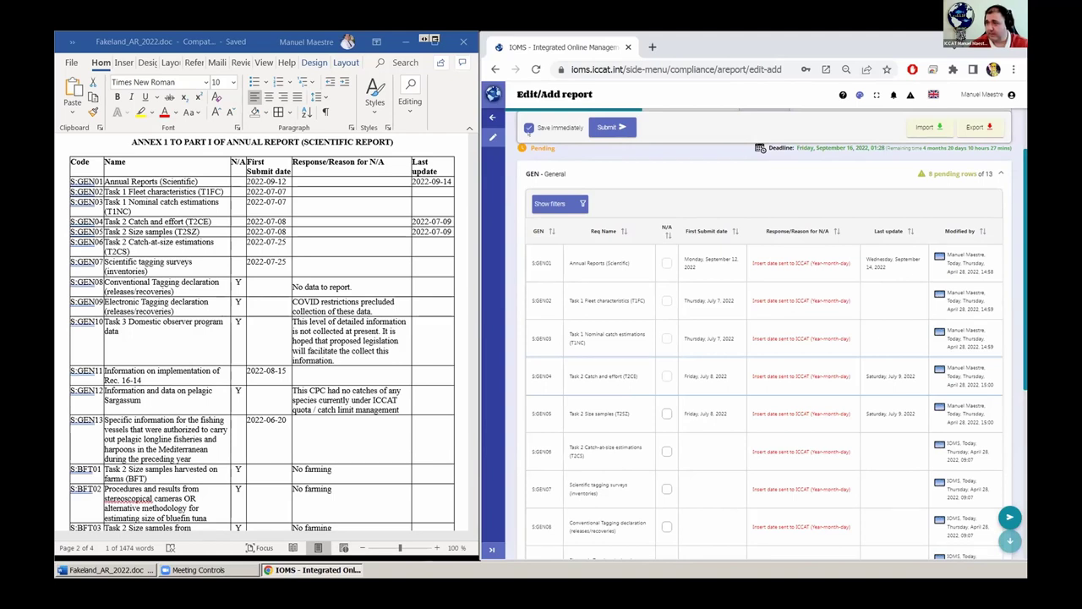
- Turn off immediate saving for the report so that edits require explicit saving
{"action": "left_click", "coordinate": [529, 127]}
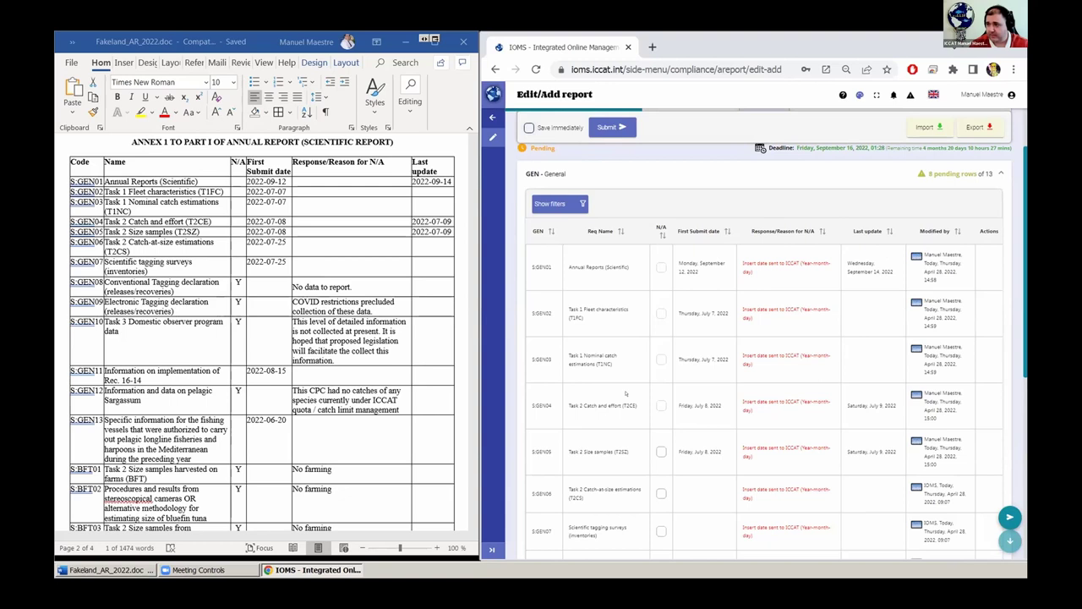
{"action": "scroll", "coordinate": [626, 393], "scroll_direction": "down", "scroll_amount": 1}
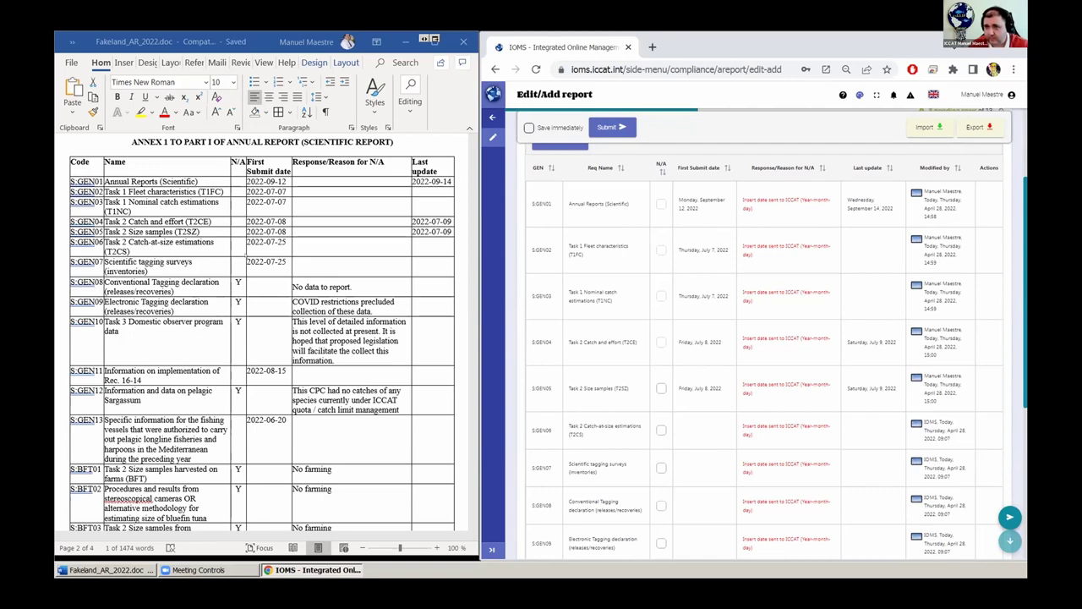
{"action": "left_click", "coordinate": [279, 242]}
{"action": "left_click_drag", "start_coordinate": [280, 242], "coordinate": [238, 242]}
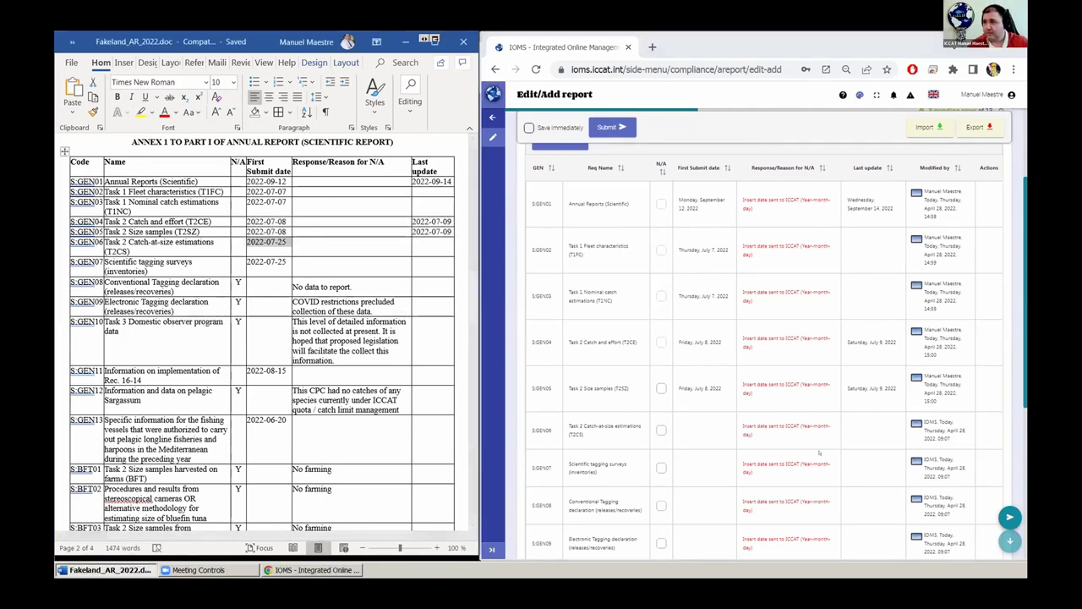
{"action": "left_click", "coordinate": [699, 428]}
{"action": "type", "text": "2022-07-25"}
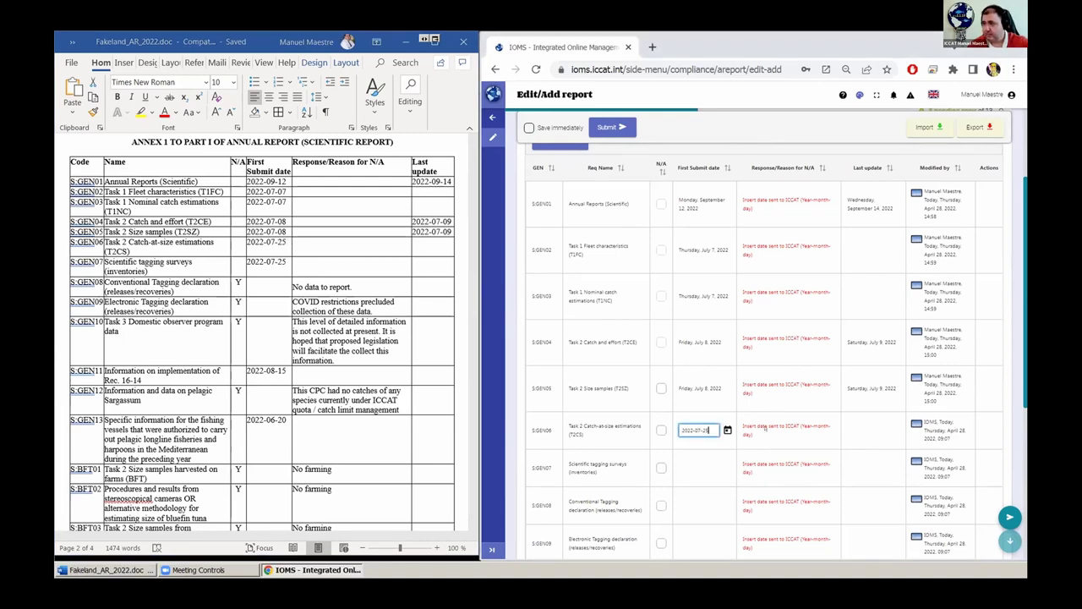
{"action": "left_click", "coordinate": [765, 427]}
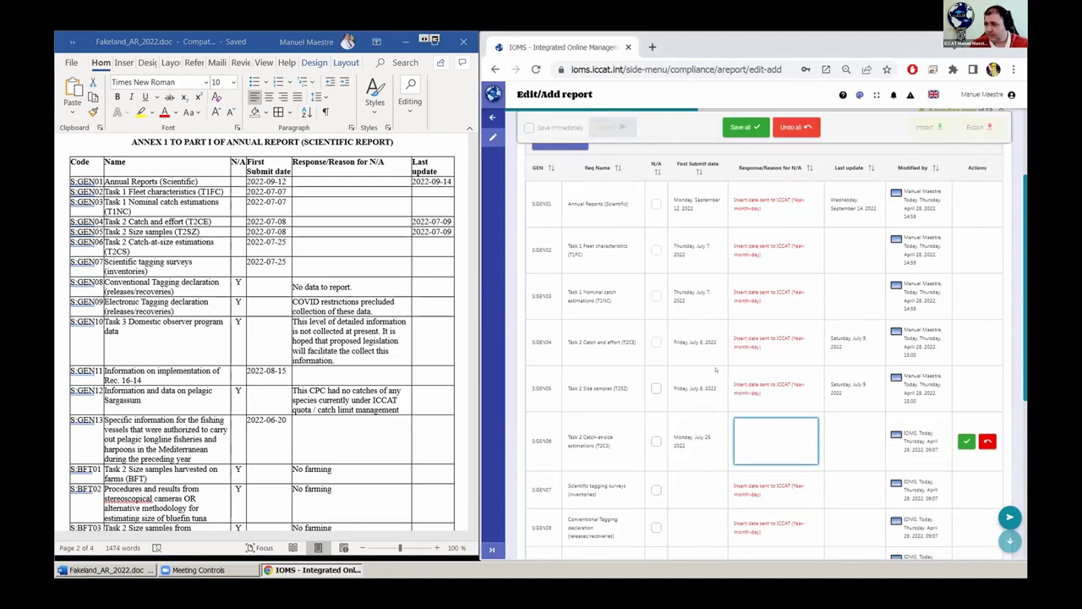
{"action": "left_click", "coordinate": [717, 431]}
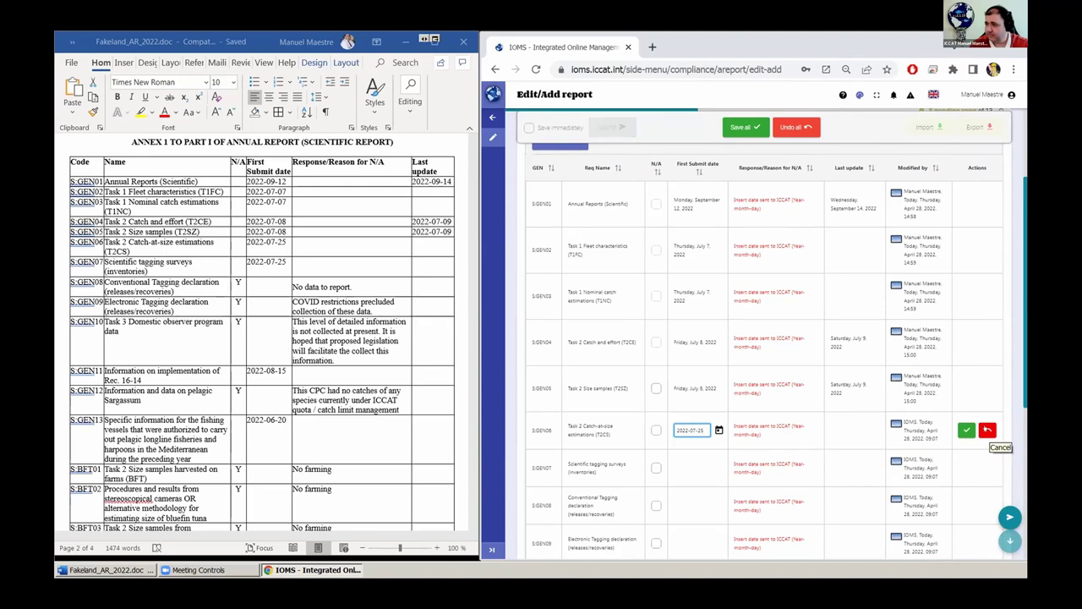
{"action": "left_click", "coordinate": [988, 430]}
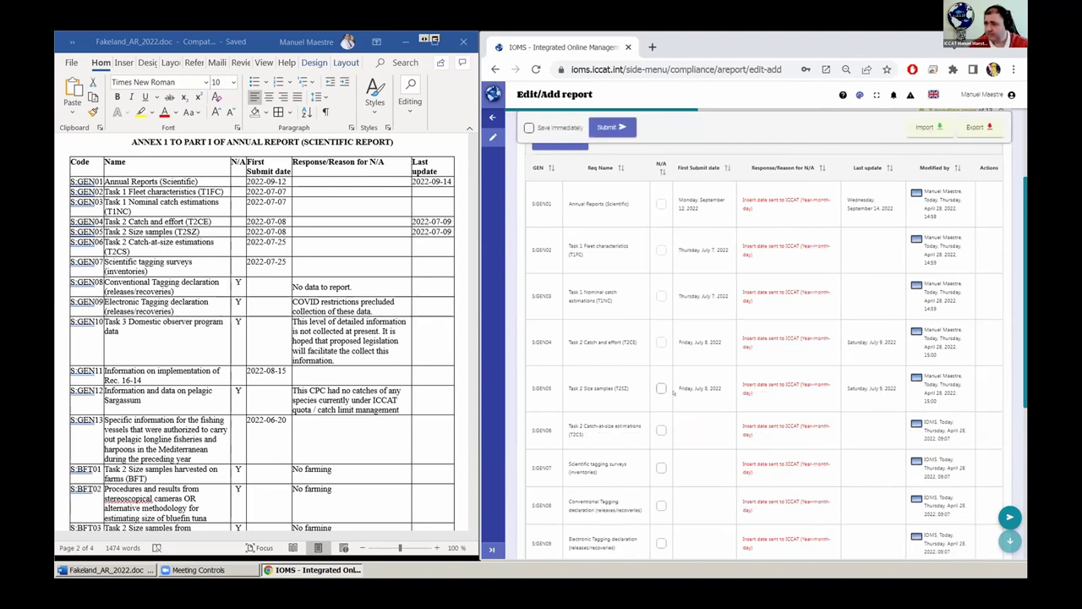
- Set the First Submit date of S:GEN06 Task 2 Catch-at-size estimations (T2CS) to 2022-07-25 and save that row
{"action": "left_click", "coordinate": [697, 427]}
{"action": "type", "text": "2022-07-25"}
{"action": "key", "text": "Return"}
{"action": "left_click", "coordinate": [966, 429]}
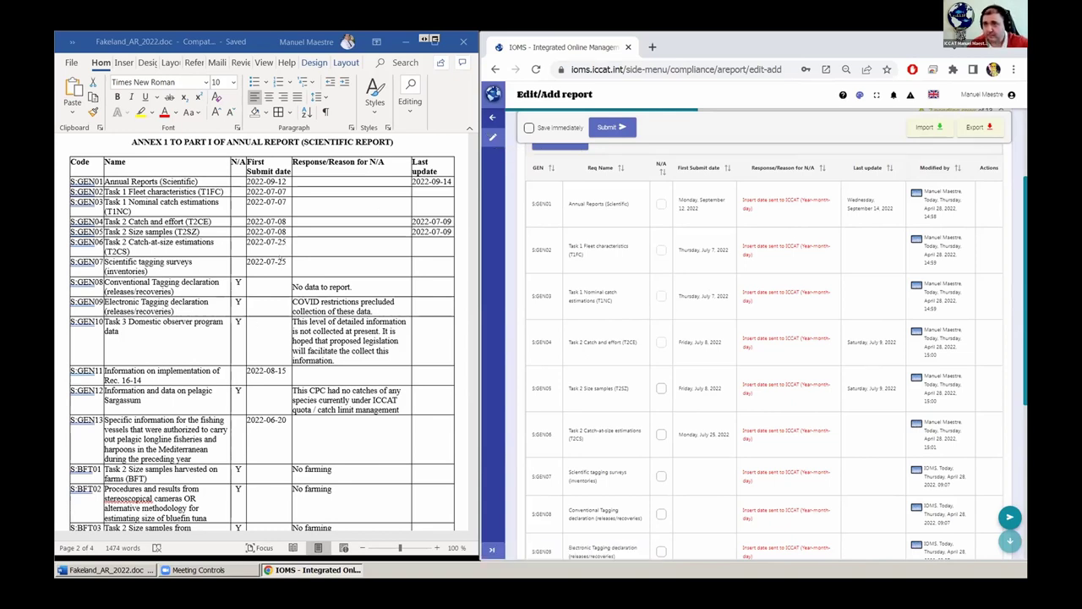
- Enter 2022-07-25 as the First Submit date of S:GEN07 Scientific tagging surveys (inventories)
{"action": "left_click", "coordinate": [715, 469]}
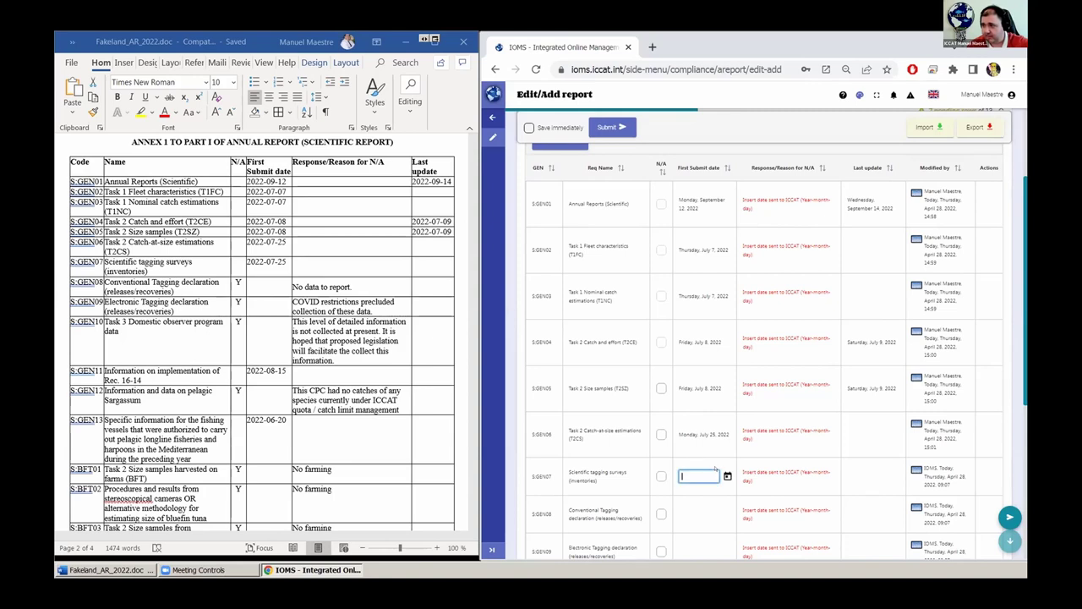
{"action": "type", "text": "2022-07-25"}
{"action": "key", "text": "Tab"}
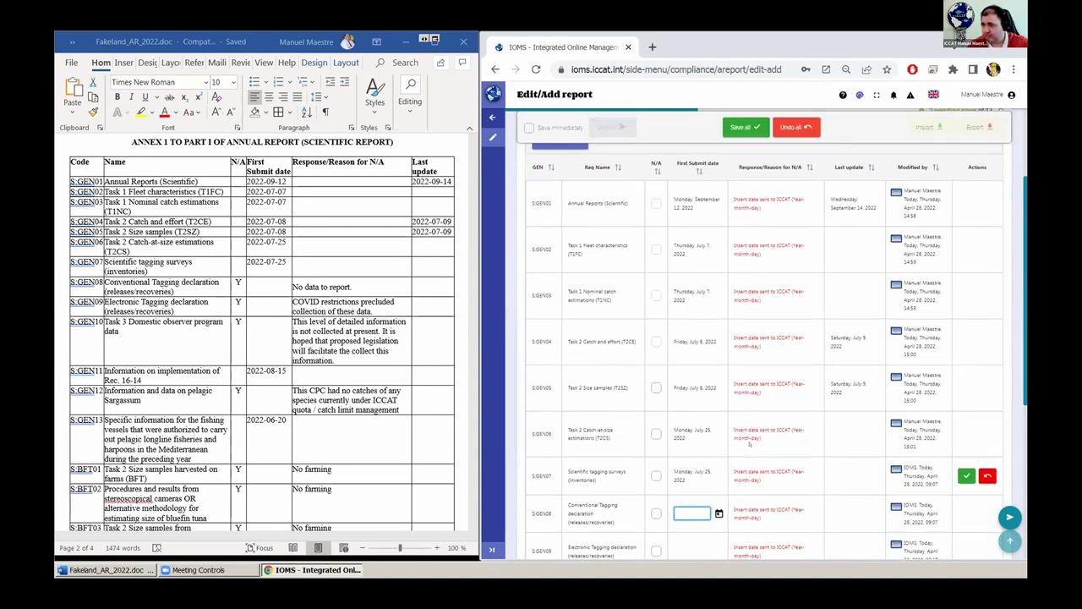
- Mark S:GEN08 Conventional Tagging declaration as N/A, copy its reason "No data to report." from the Word table, and save all pending changes
{"action": "scroll", "coordinate": [965, 469], "scroll_direction": "down", "scroll_amount": 2}
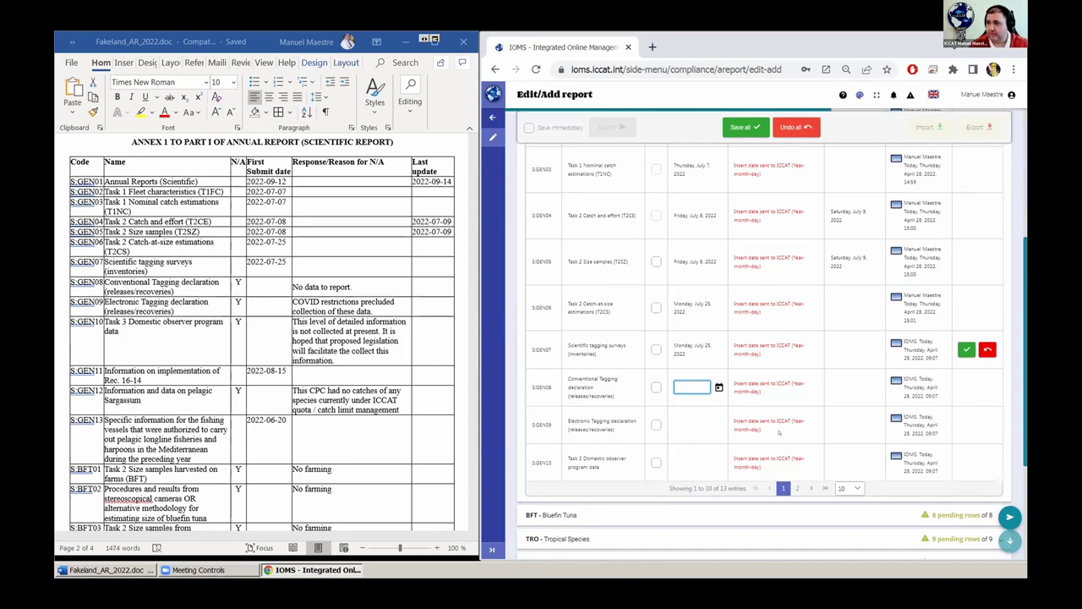
{"action": "left_click", "coordinate": [655, 387]}
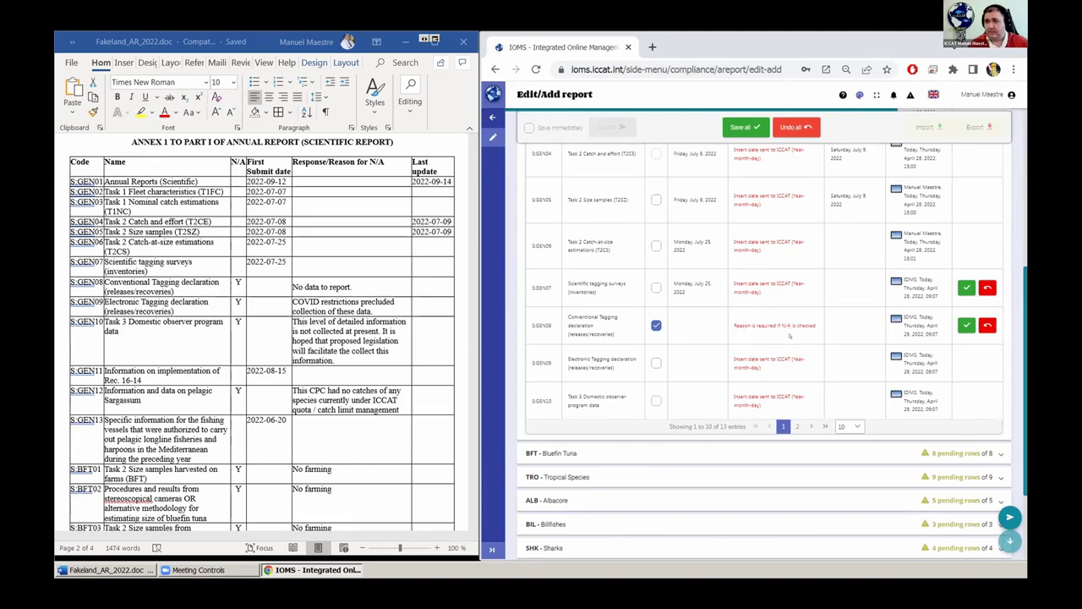
{"action": "left_click", "coordinate": [374, 290]}
{"action": "left_click_drag", "start_coordinate": [375, 288], "coordinate": [293, 288]}
{"action": "key", "text": "ctrl+c"}
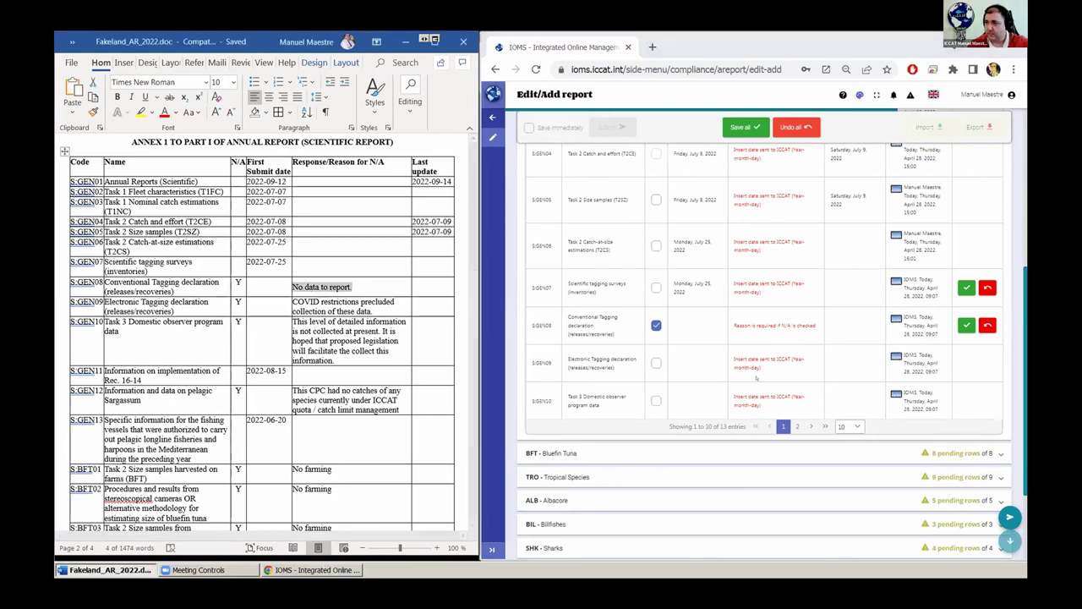
{"action": "left_click", "coordinate": [773, 327]}
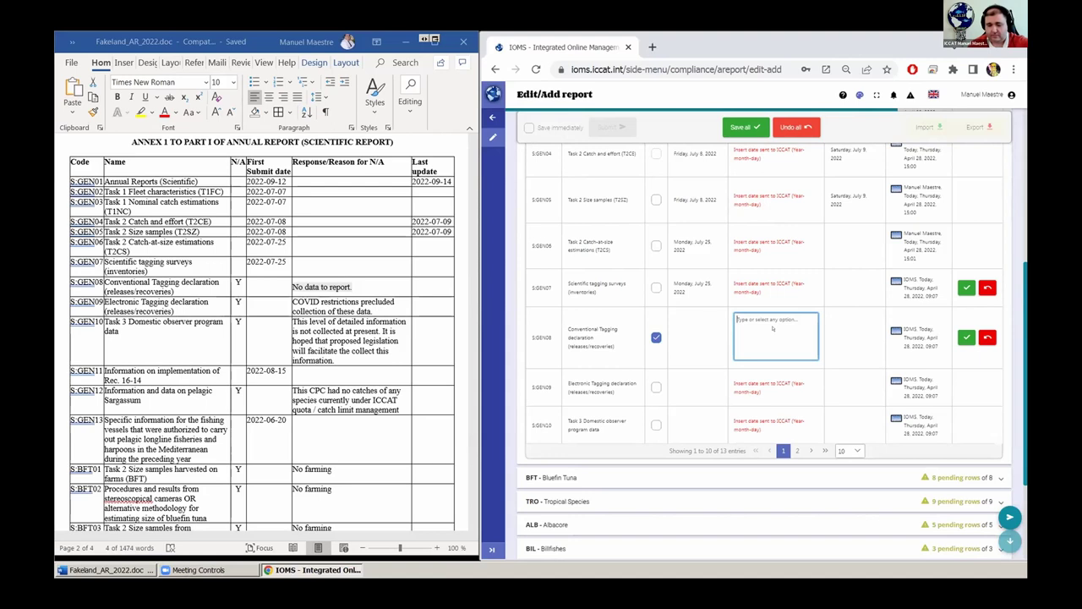
{"action": "key", "text": "ctrl+v"}
{"action": "left_click", "coordinate": [692, 344]}
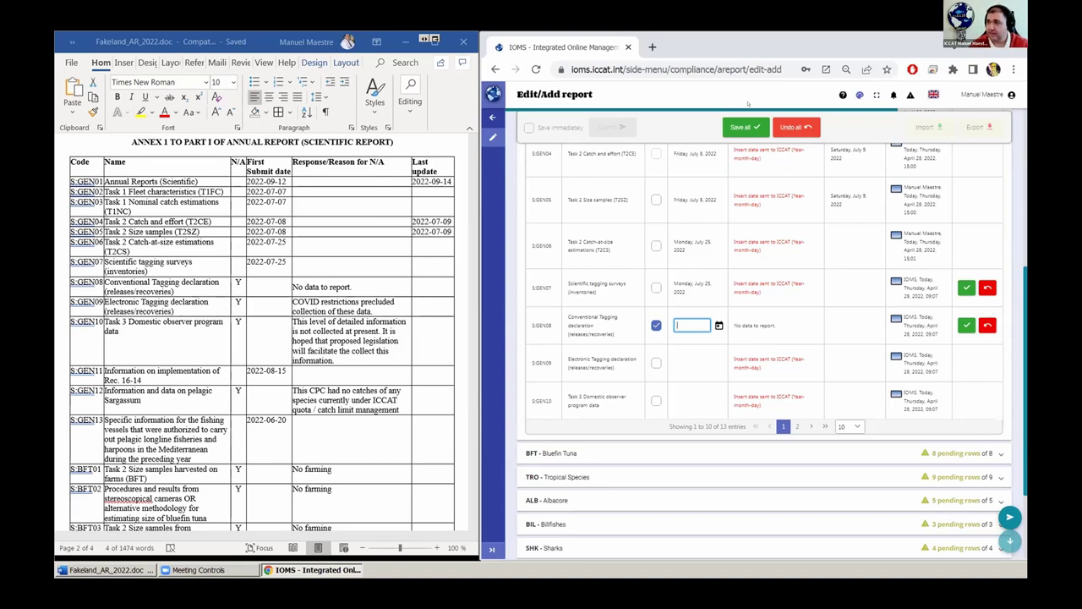
{"action": "left_click", "coordinate": [739, 128]}
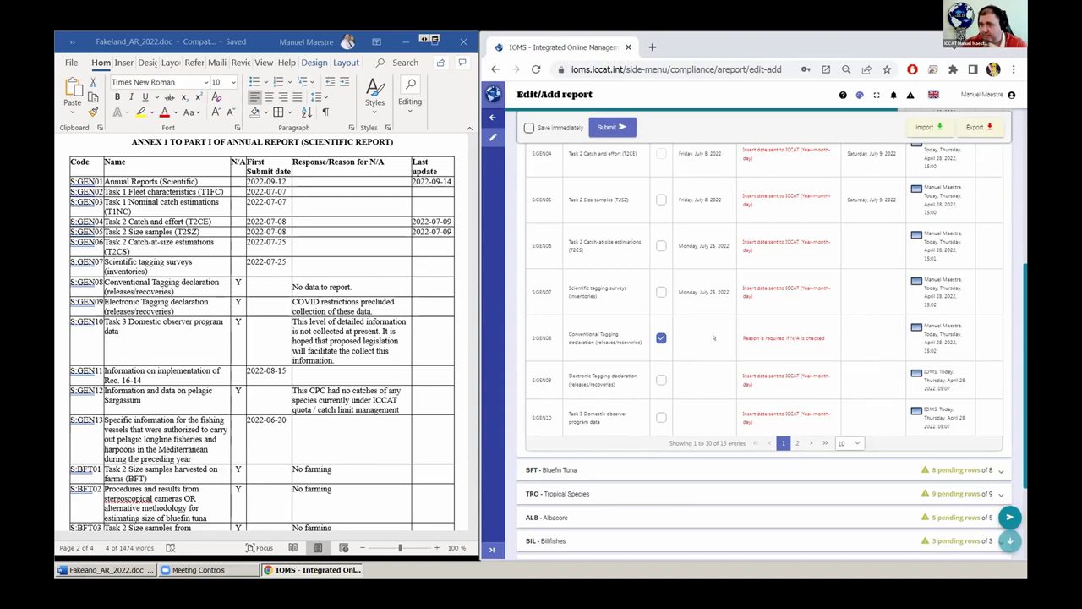
- Mark S:GEN09 Electronic Tagging declaration as N/A and copy its reason "COVID restrictions precluded collection of these data." from the Word table
{"action": "left_click", "coordinate": [239, 304]}
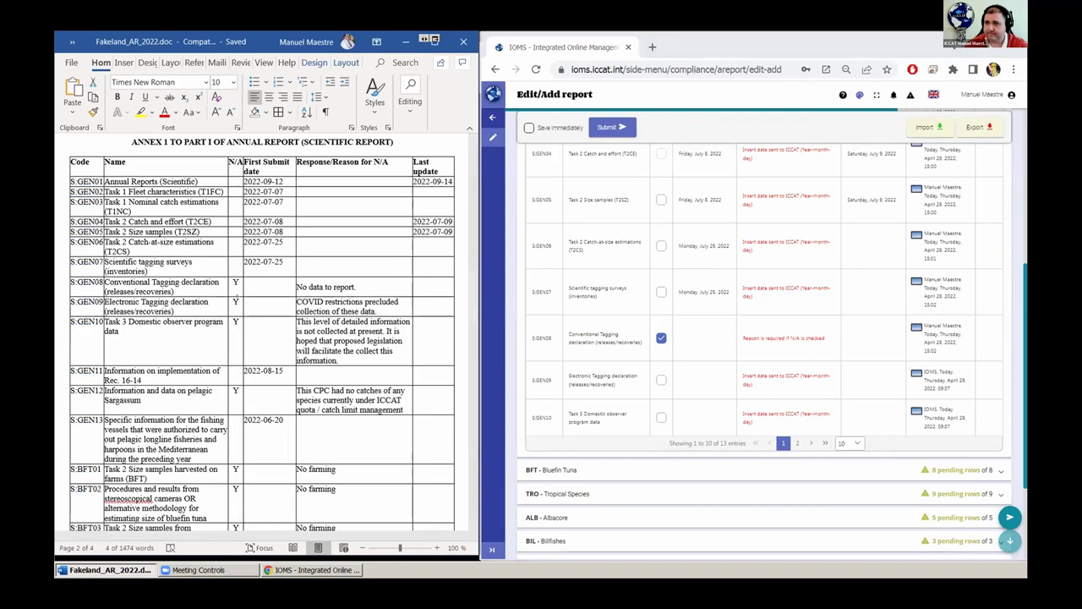
{"action": "left_click", "coordinate": [660, 378]}
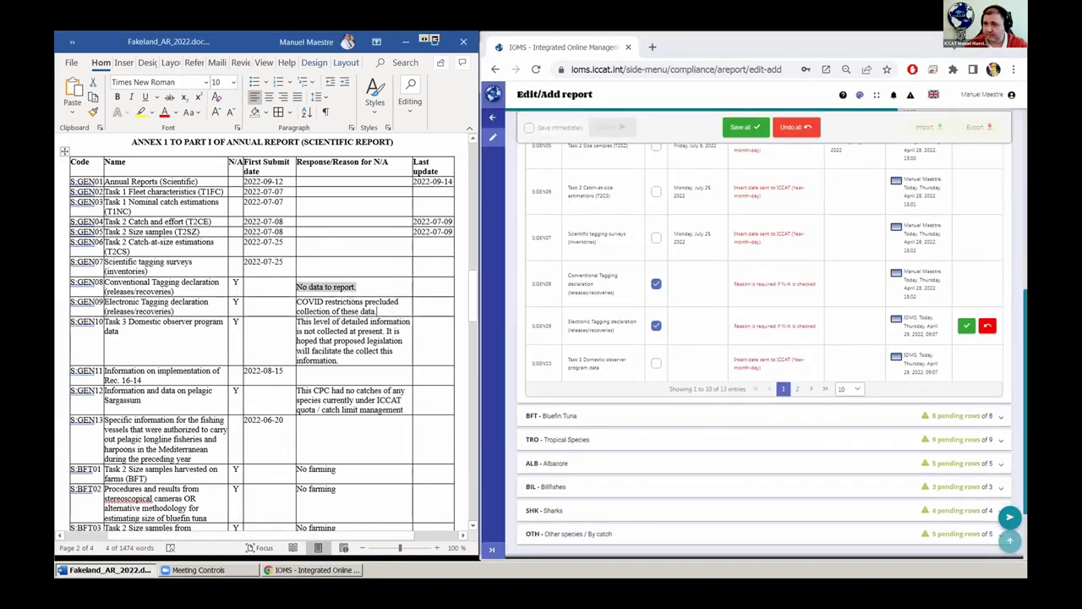
{"action": "left_click_drag", "start_coordinate": [383, 309], "coordinate": [297, 302]}
{"action": "key", "text": "ctrl+c"}
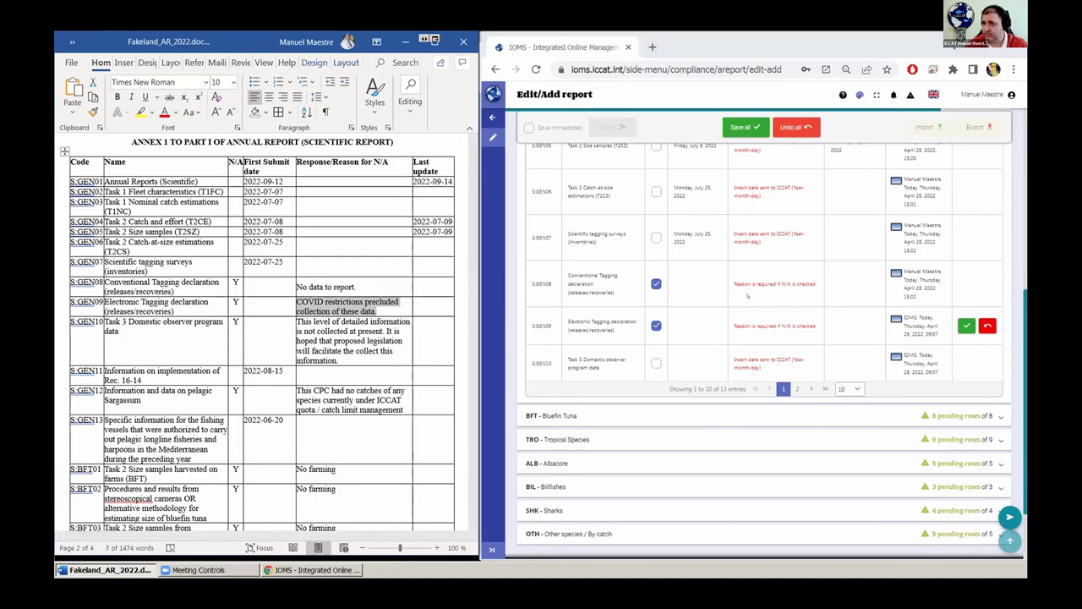
{"action": "left_click", "coordinate": [751, 316]}
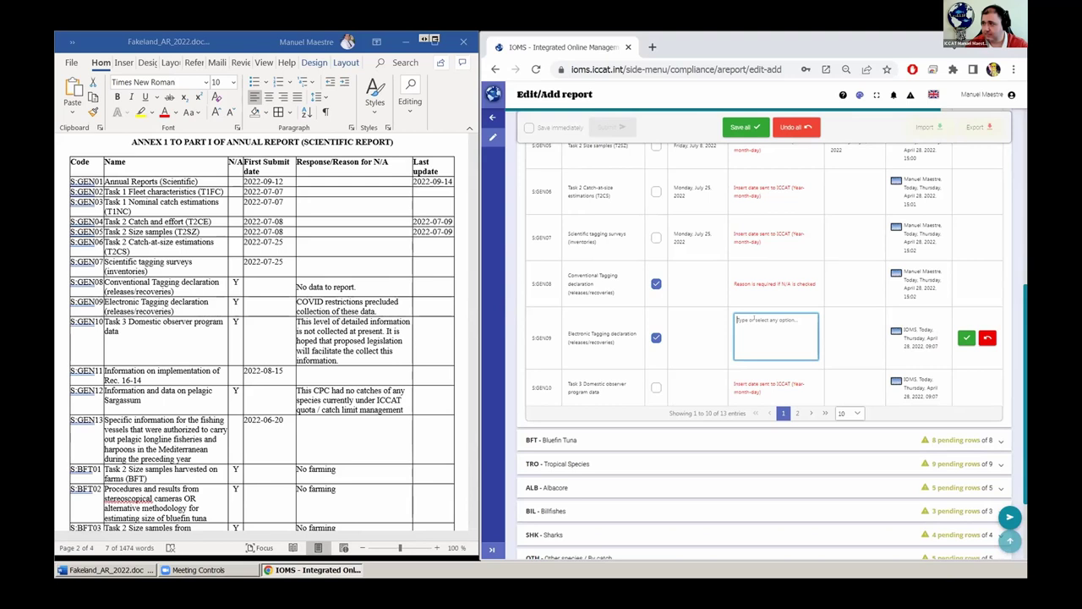
{"action": "key", "text": "ctrl+v"}
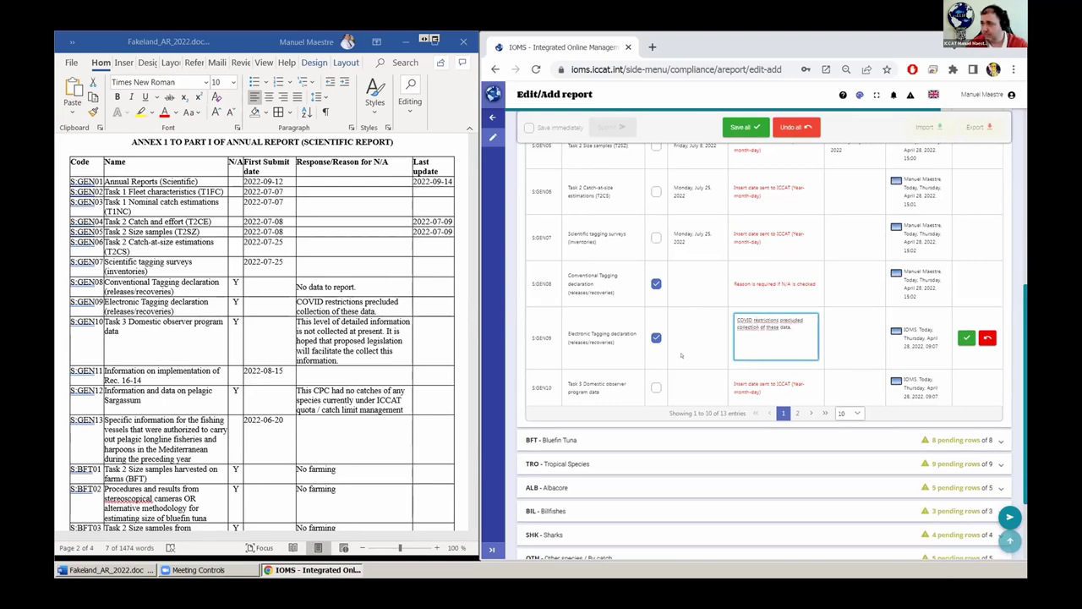
{"action": "left_click", "coordinate": [706, 331]}
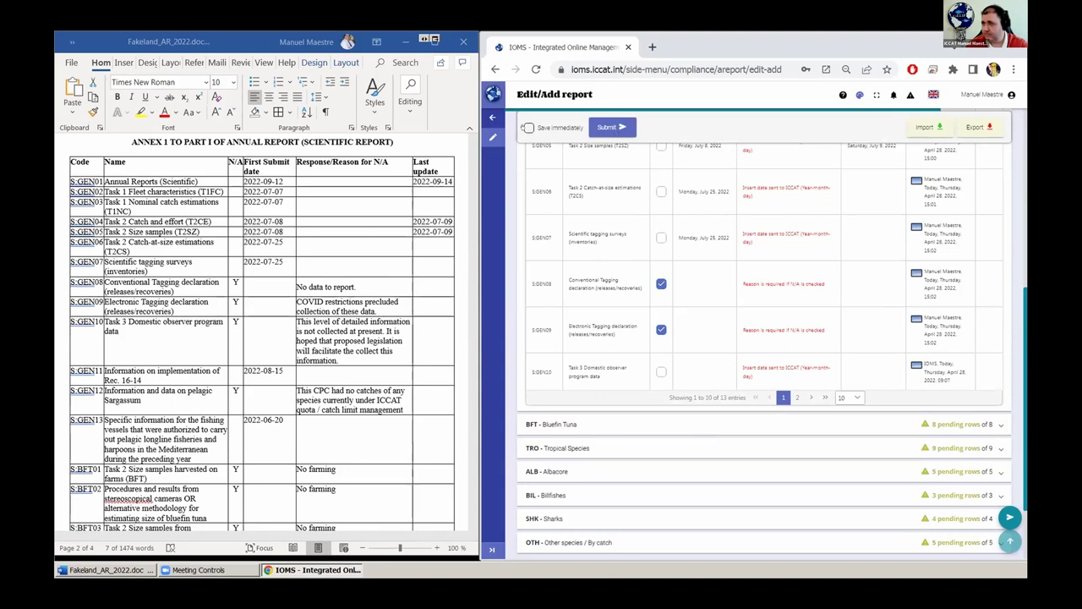
{"action": "scroll", "coordinate": [761, 339], "scroll_direction": "down", "scroll_amount": 2}
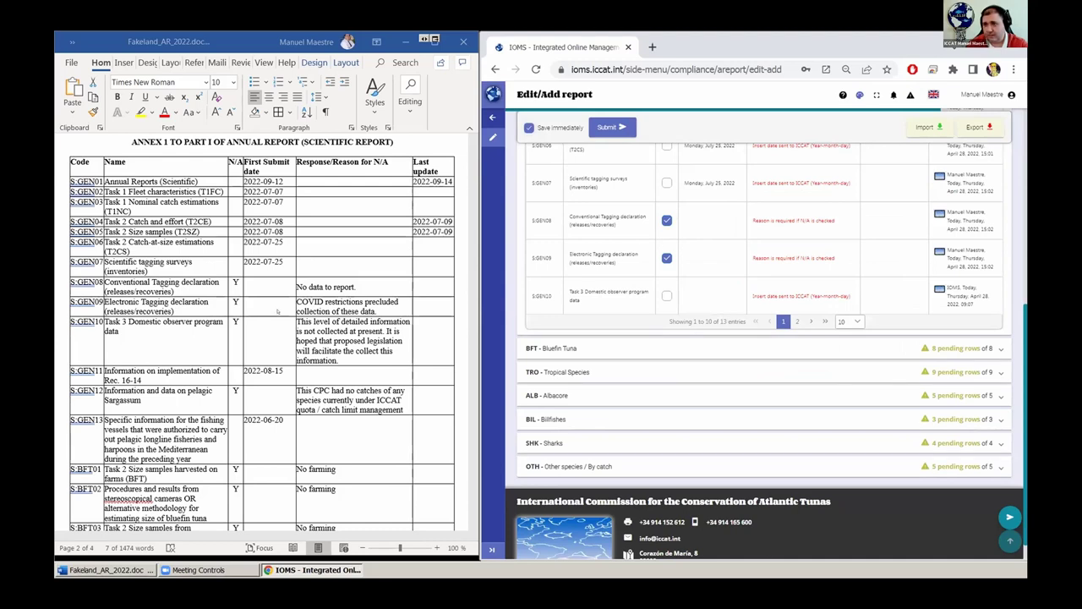
{"action": "scroll", "coordinate": [762, 355], "scroll_direction": "up", "scroll_amount": 3}
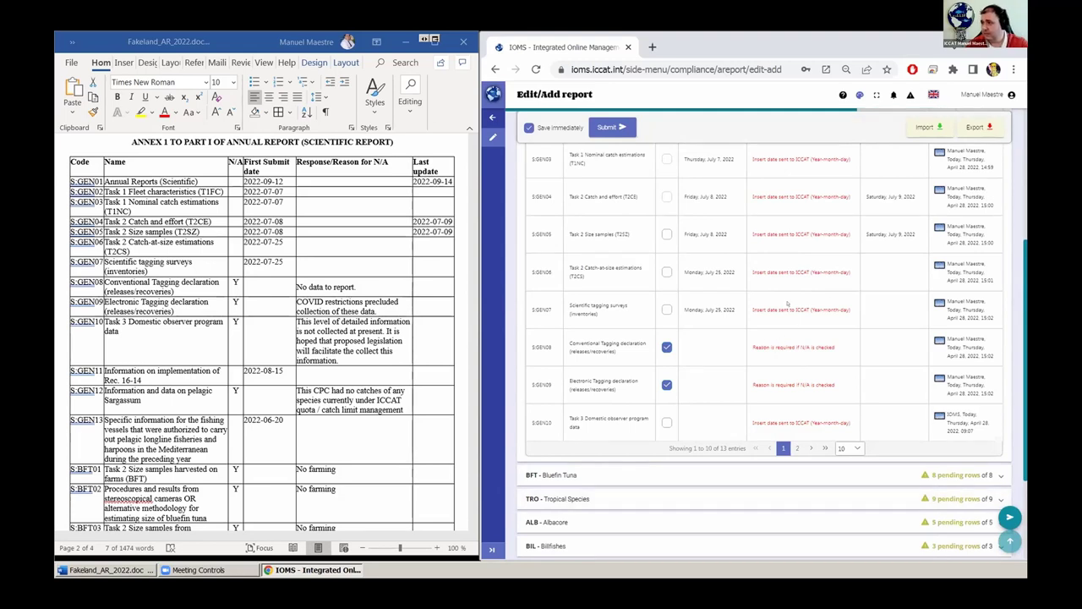
{"action": "scroll", "coordinate": [787, 303], "scroll_direction": "down", "scroll_amount": 1}
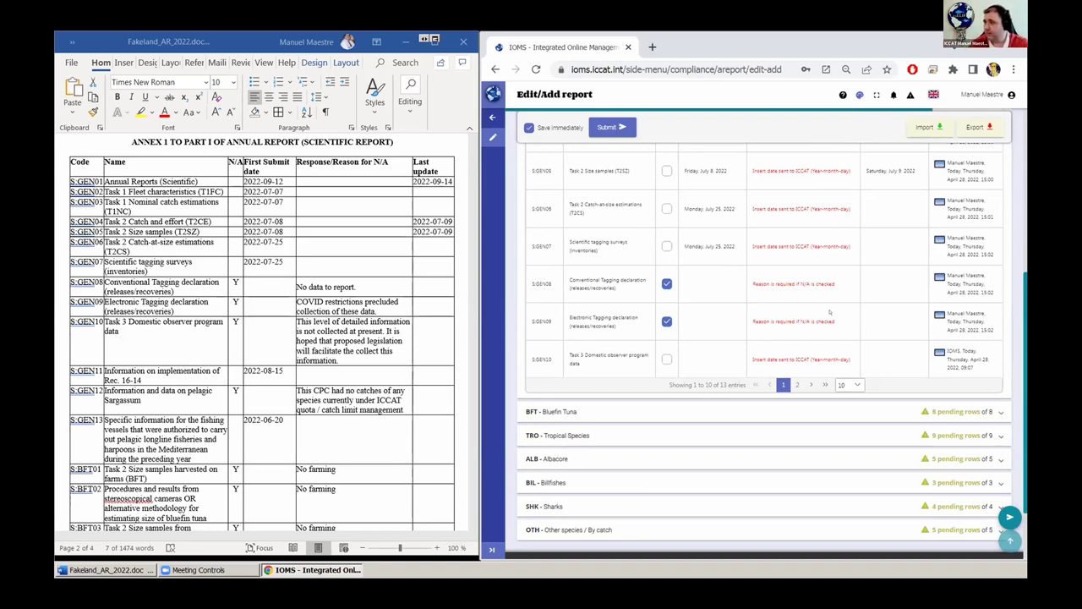
{"action": "left_click", "coordinate": [980, 95]}
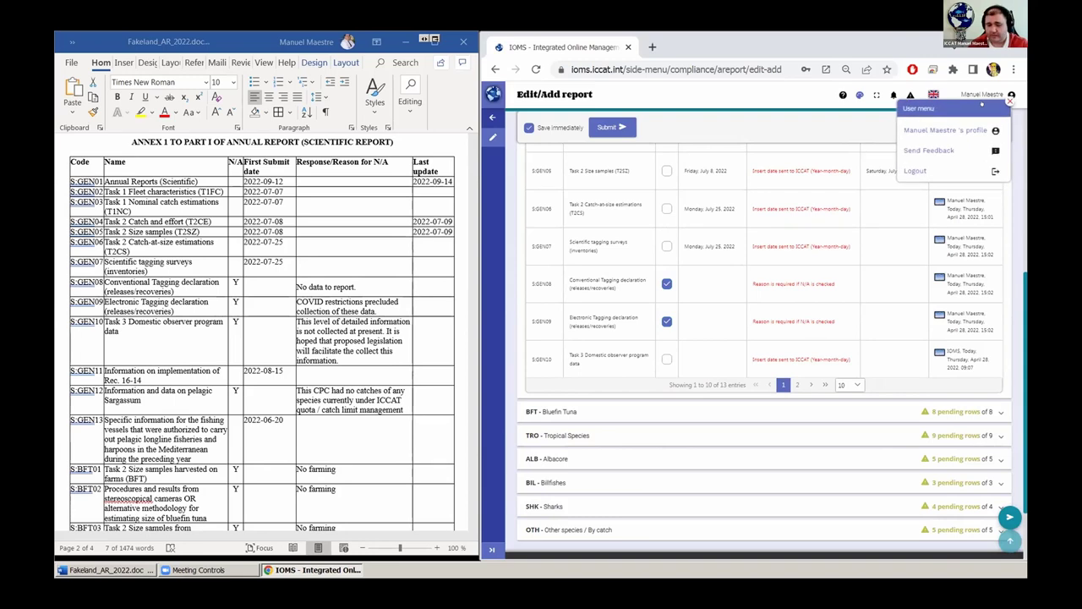
{"action": "left_click", "coordinate": [908, 136]}
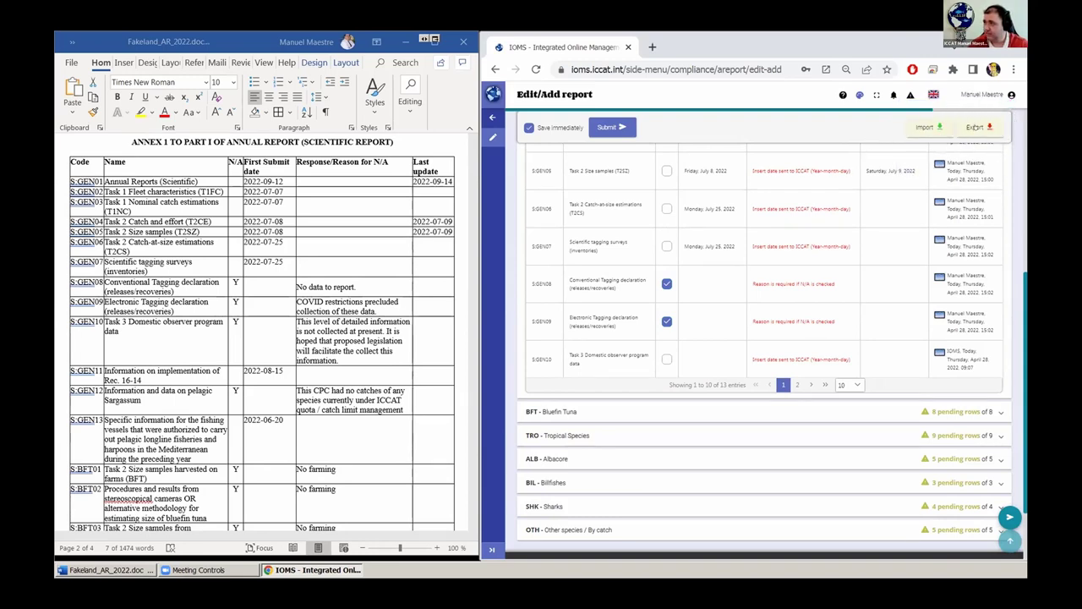
- Export the annual report from IOMS as an Excel workbook and open the downloaded file in Excel
{"action": "key", "text": "ctrl"}
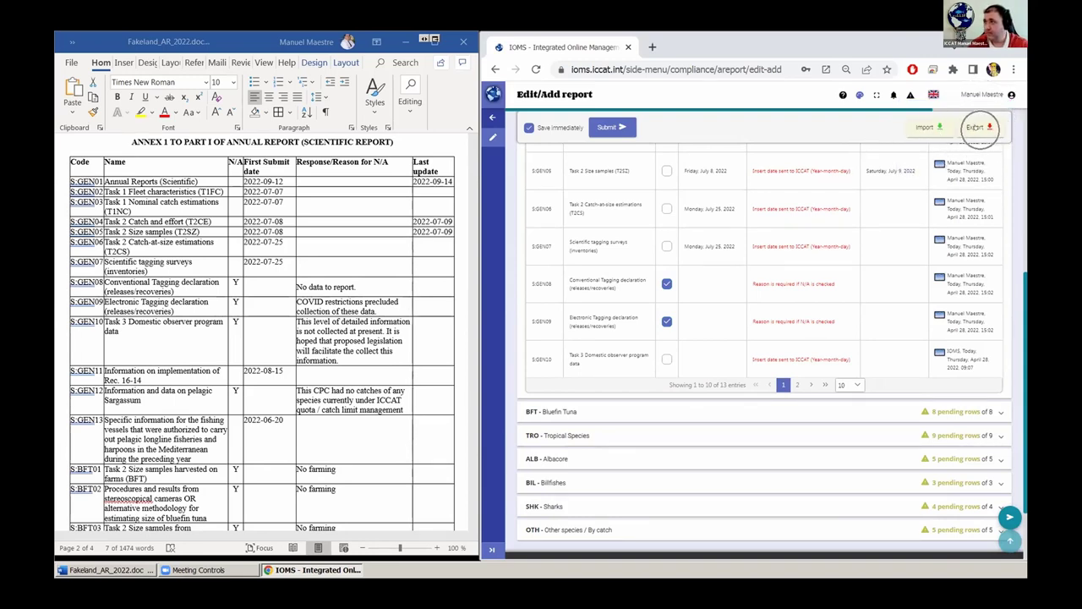
{"action": "left_click", "coordinate": [975, 127]}
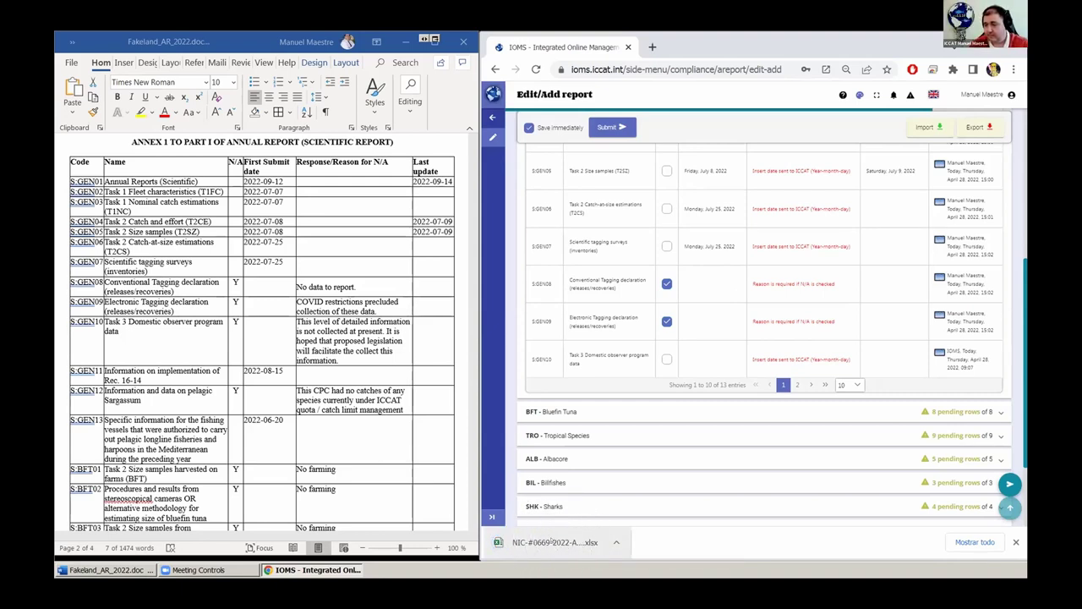
{"action": "left_click", "coordinate": [553, 539]}
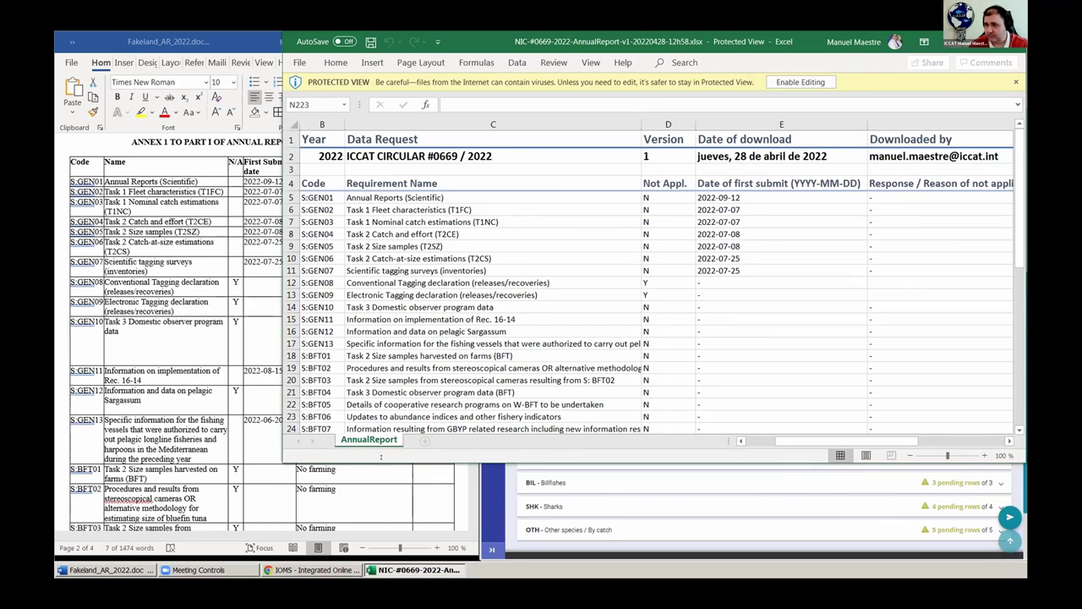
- Extend the workbook window to the full screen height and enable editing of the protected file
{"action": "double_click", "coordinate": [380, 456]}
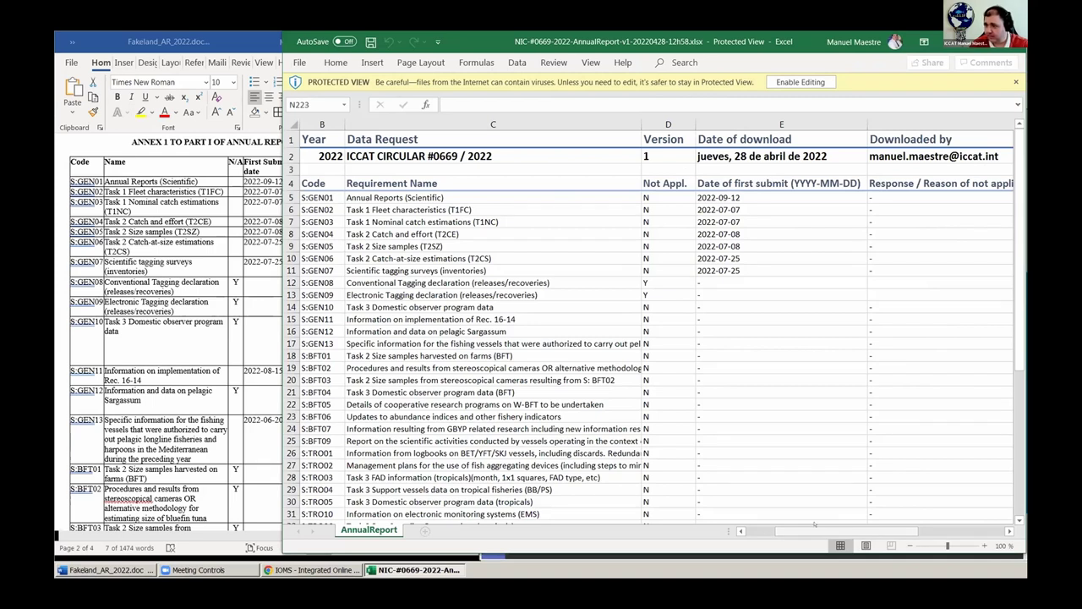
{"action": "scroll", "coordinate": [805, 524], "scroll_direction": "right", "scroll_amount": 2}
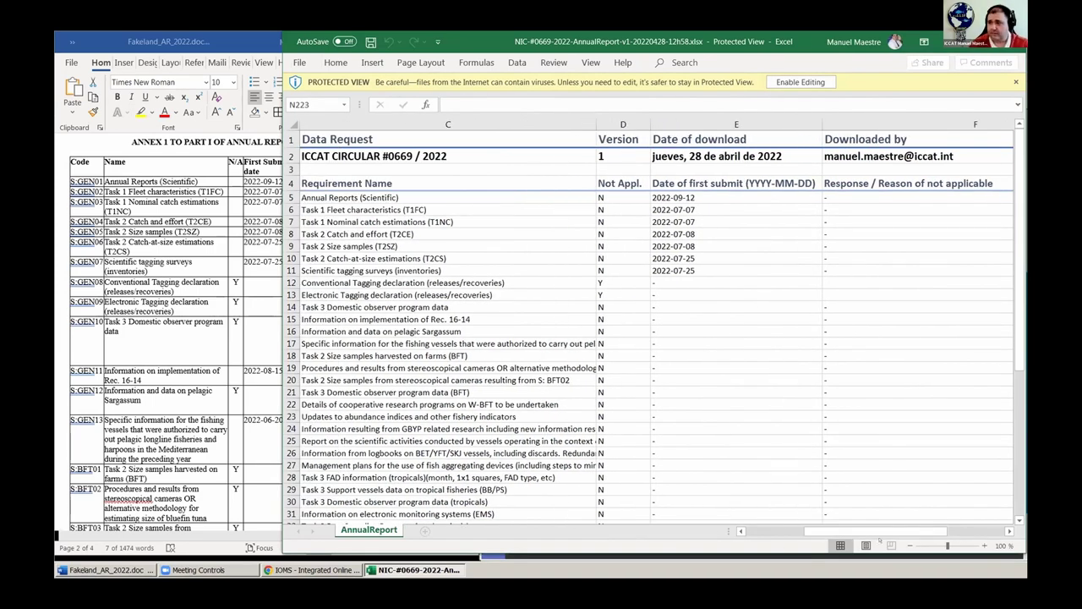
{"action": "scroll", "coordinate": [879, 531], "scroll_direction": "left", "scroll_amount": 2}
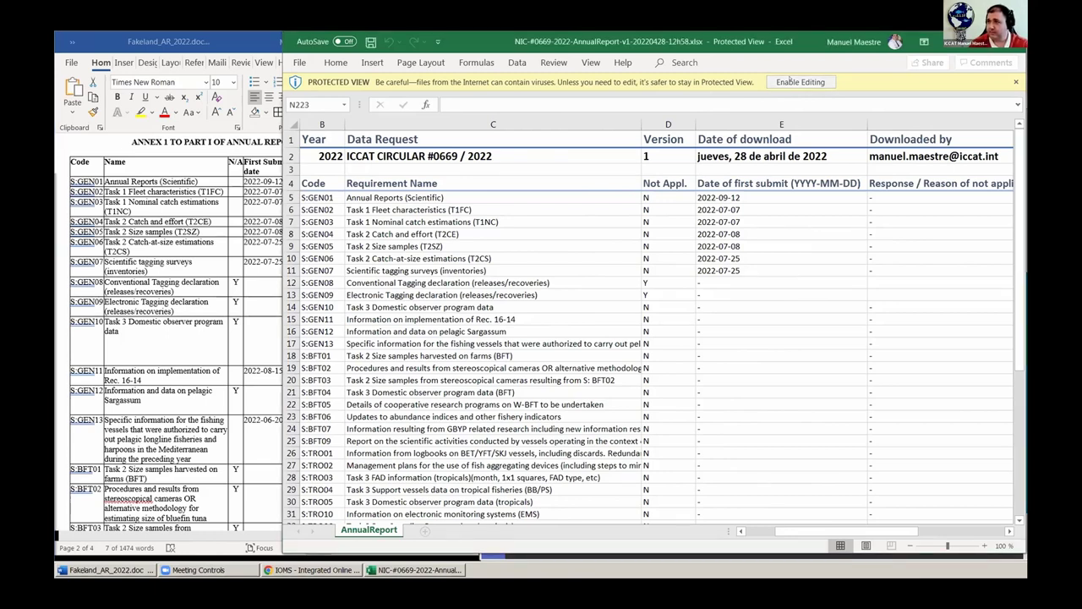
{"action": "left_click", "coordinate": [791, 81]}
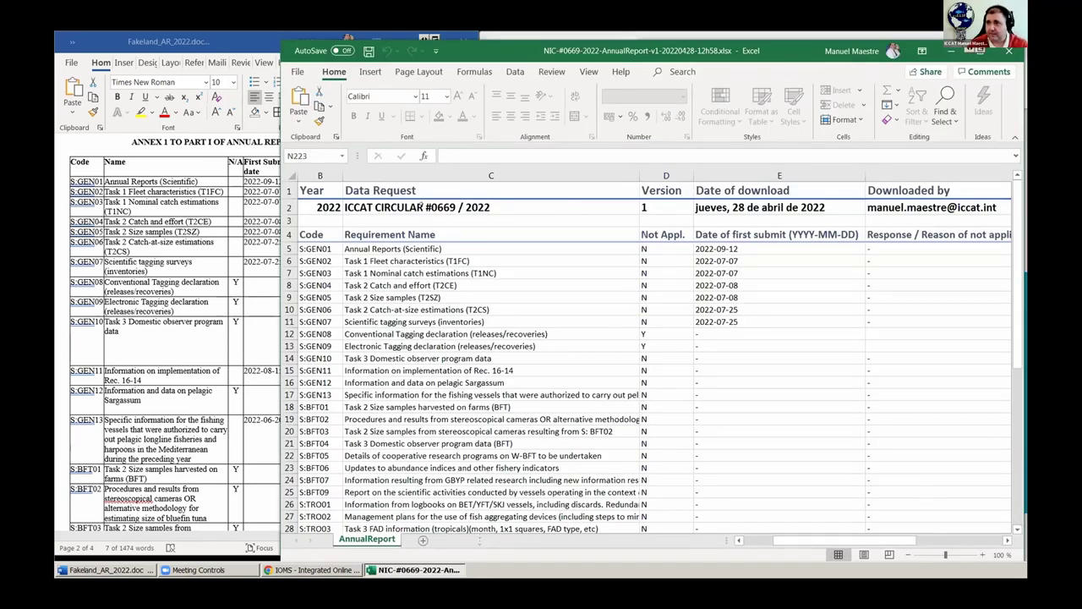
- Examine the exported report's header values for year, data request, version, date of download, downloader and organization
{"action": "left_click", "coordinate": [317, 206]}
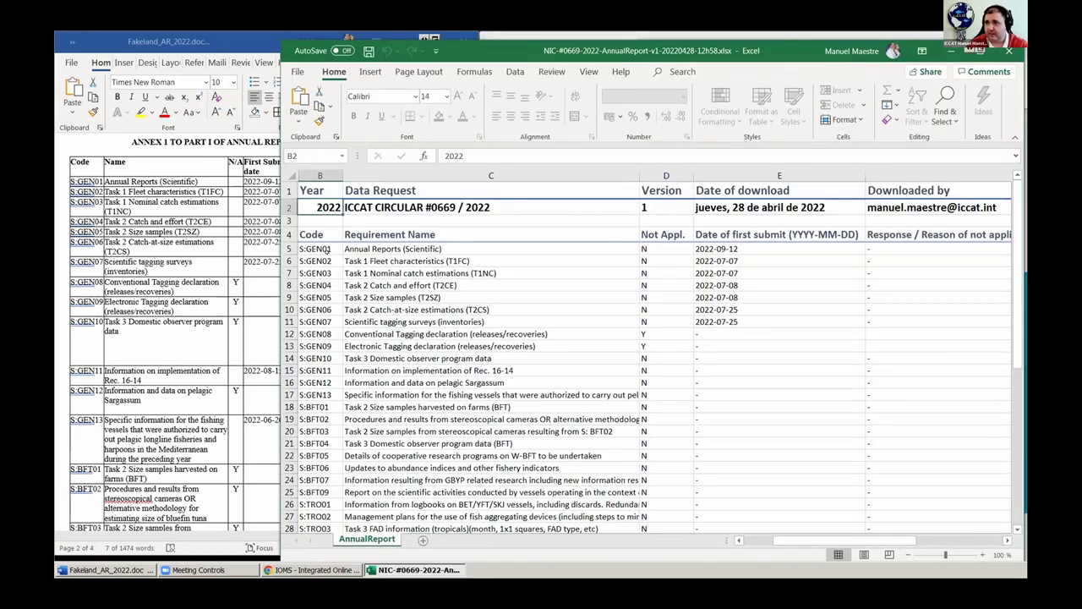
{"action": "left_click", "coordinate": [431, 201]}
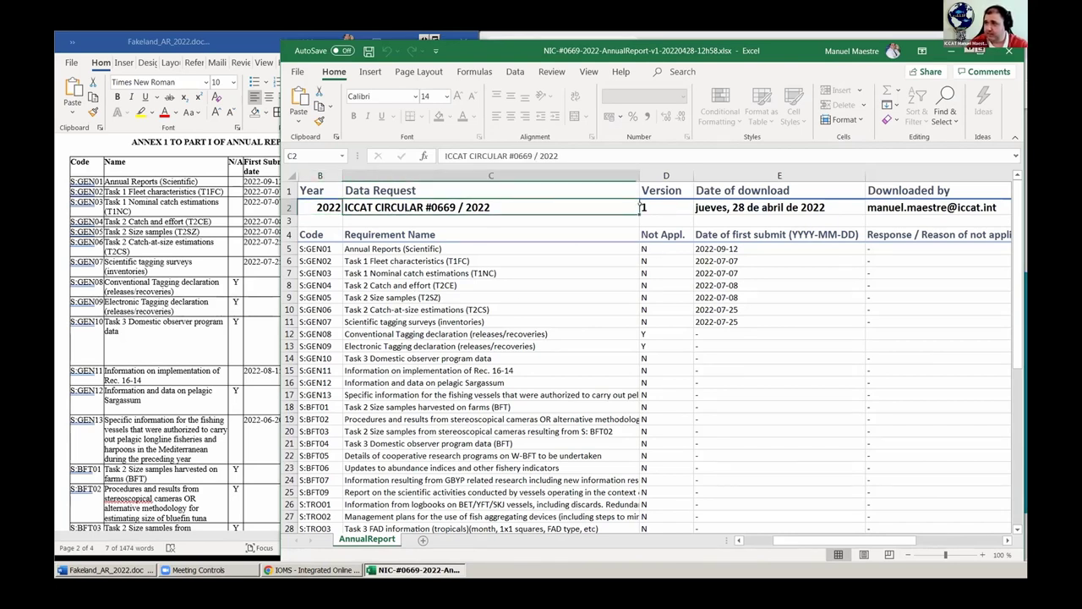
{"action": "left_click", "coordinate": [655, 203]}
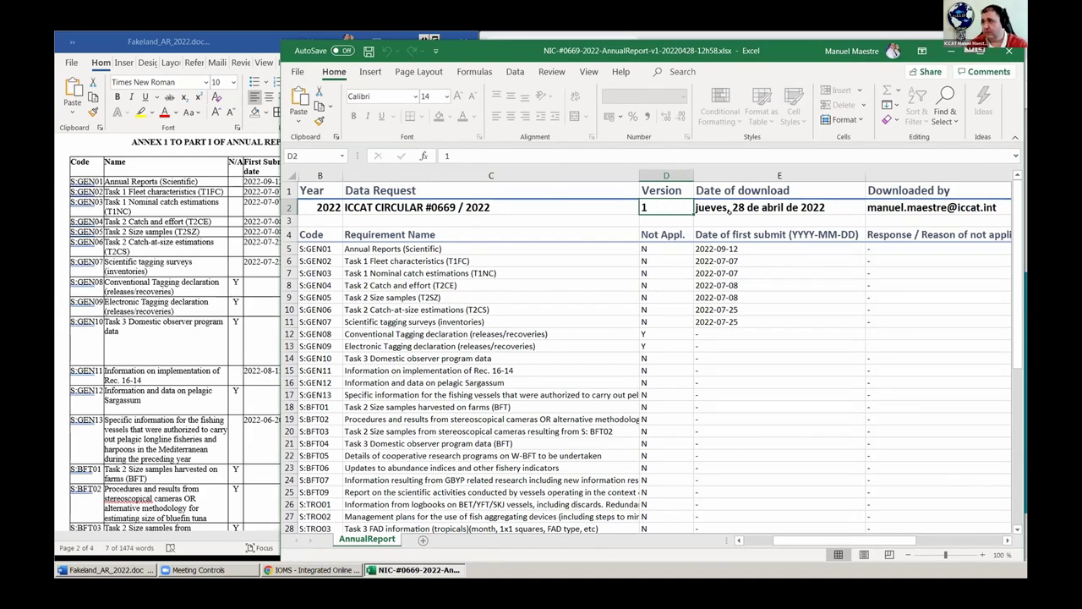
{"action": "left_click", "coordinate": [729, 211]}
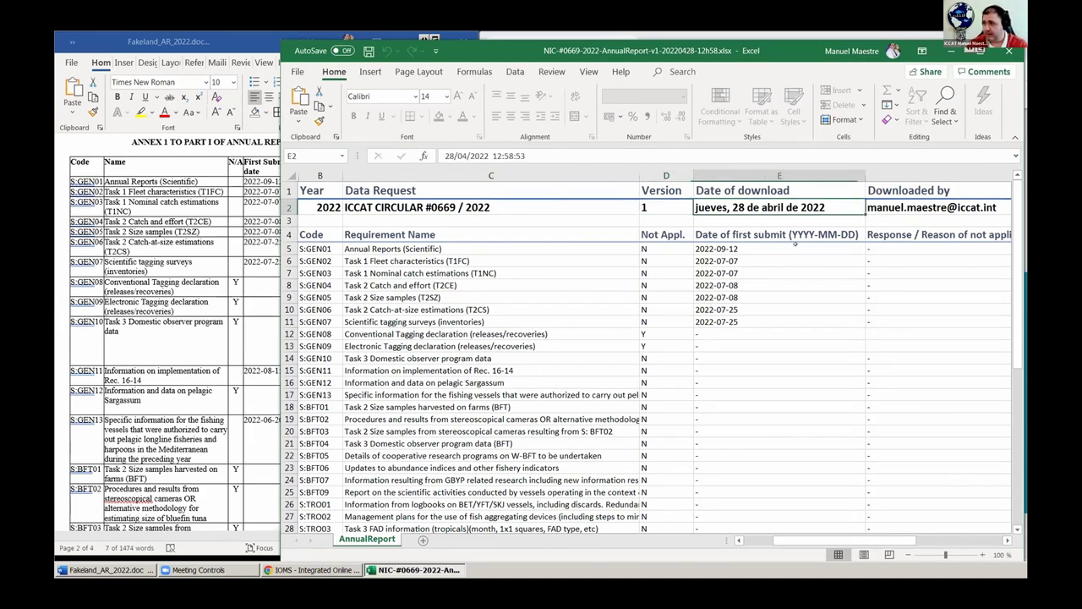
{"action": "left_click", "coordinate": [912, 208]}
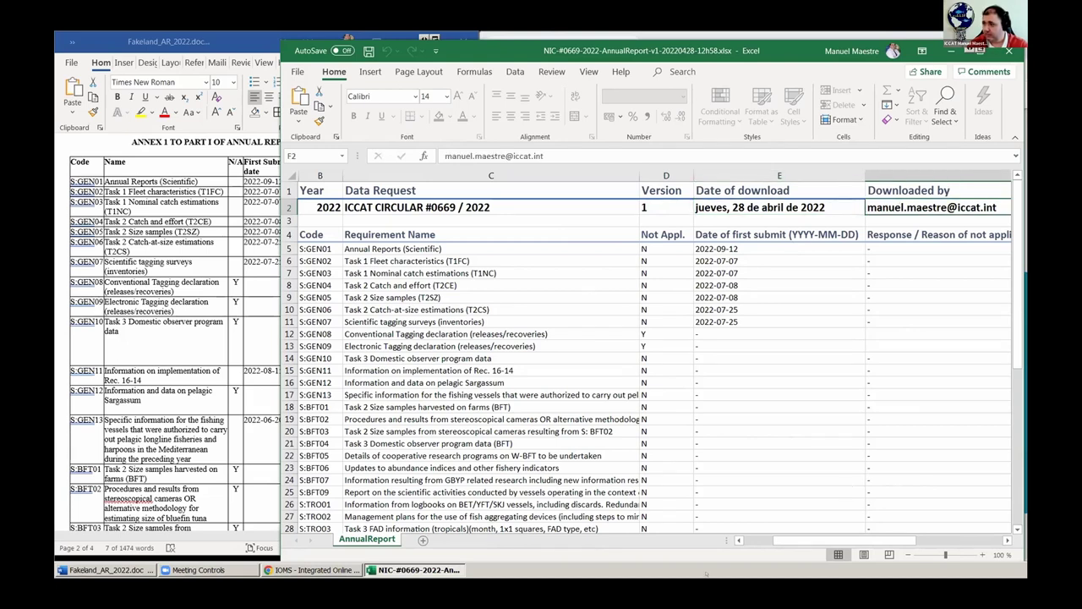
{"action": "left_click_drag", "start_coordinate": [795, 541], "coordinate": [847, 534]}
{"action": "key", "text": "Right"}
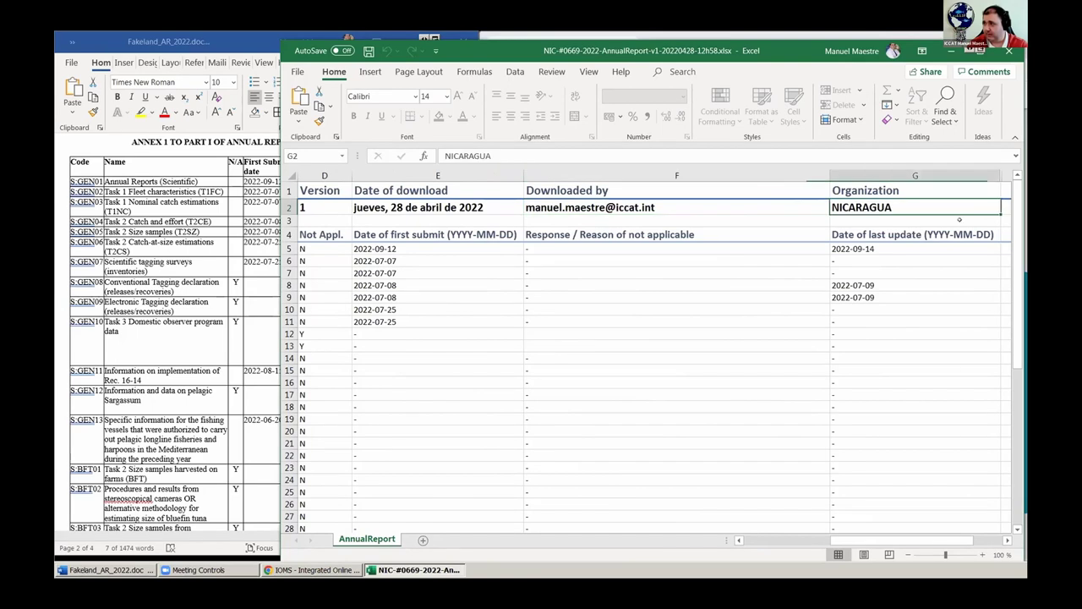
- Review the requirement columns for not applicable, date of first submit, response or reason, and date of last update
{"action": "scroll", "coordinate": [632, 243], "scroll_direction": "left", "scroll_amount": 5}
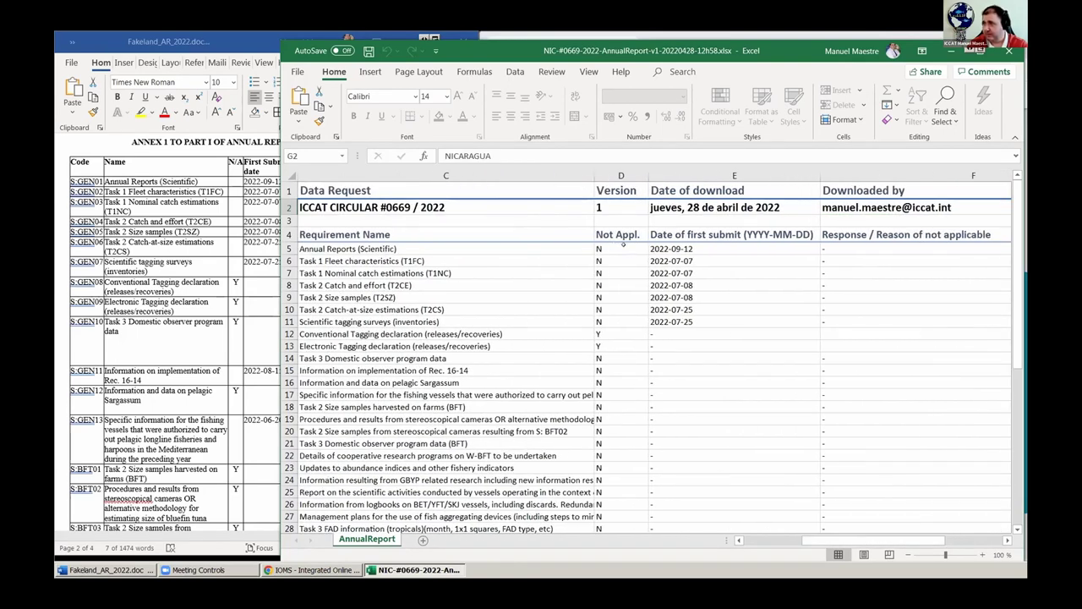
{"action": "left_click_drag", "start_coordinate": [623, 247], "coordinate": [668, 249]}
{"action": "key", "text": "Right"}
{"action": "key", "text": "Right"}
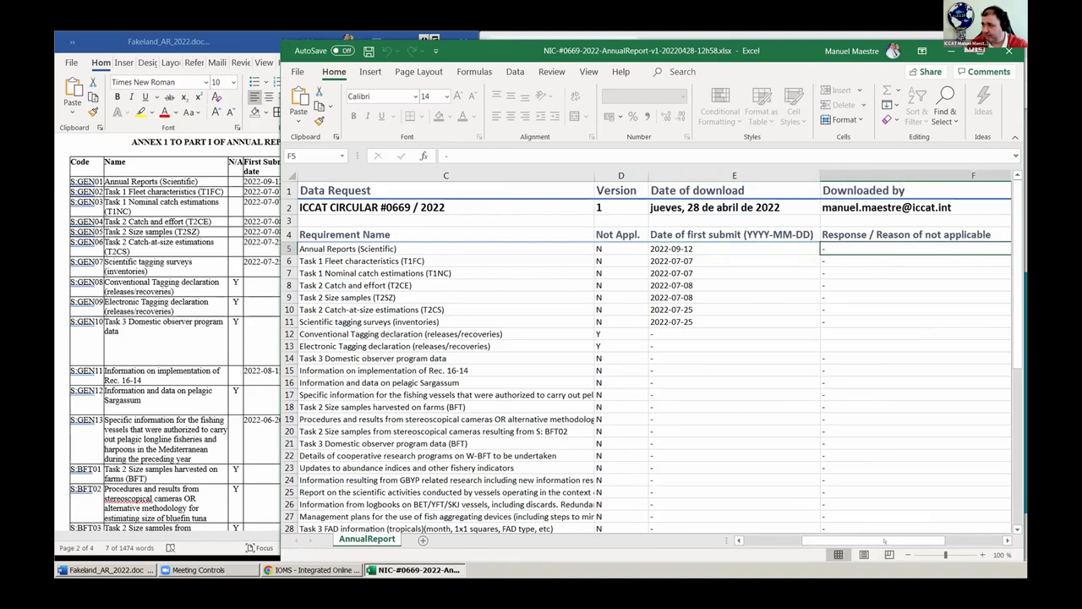
{"action": "scroll", "coordinate": [884, 541], "scroll_direction": "right", "scroll_amount": 5}
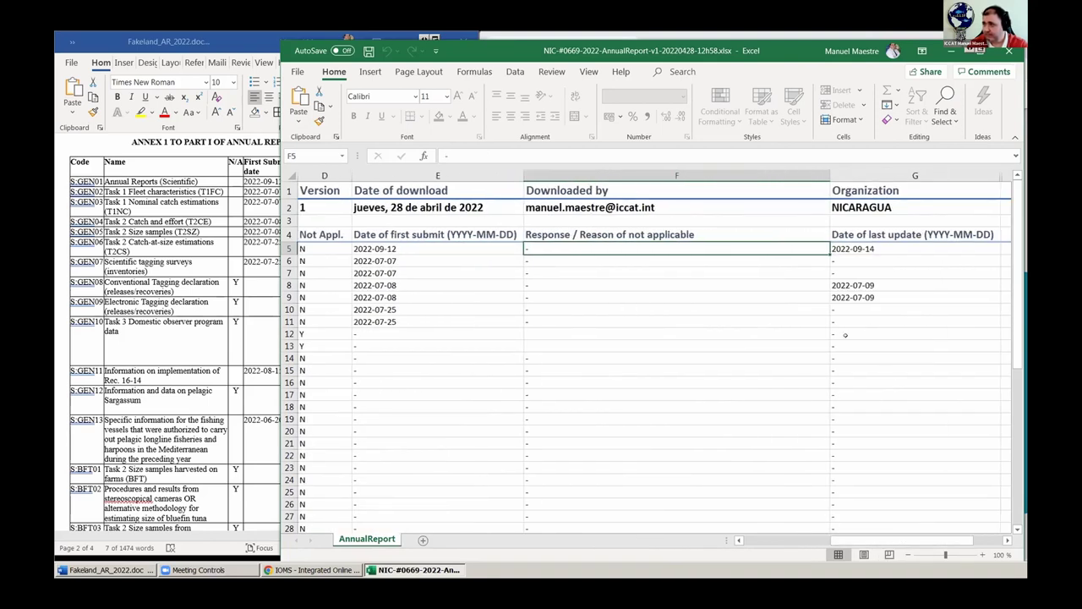
{"action": "scroll", "coordinate": [870, 539], "scroll_direction": "left", "scroll_amount": 3}
{"action": "scroll", "coordinate": [853, 538], "scroll_direction": "right", "scroll_amount": 3}
{"action": "scroll", "coordinate": [853, 538], "scroll_direction": "left", "scroll_amount": 3}
{"action": "scroll", "coordinate": [738, 521], "scroll_direction": "right", "scroll_amount": 3}
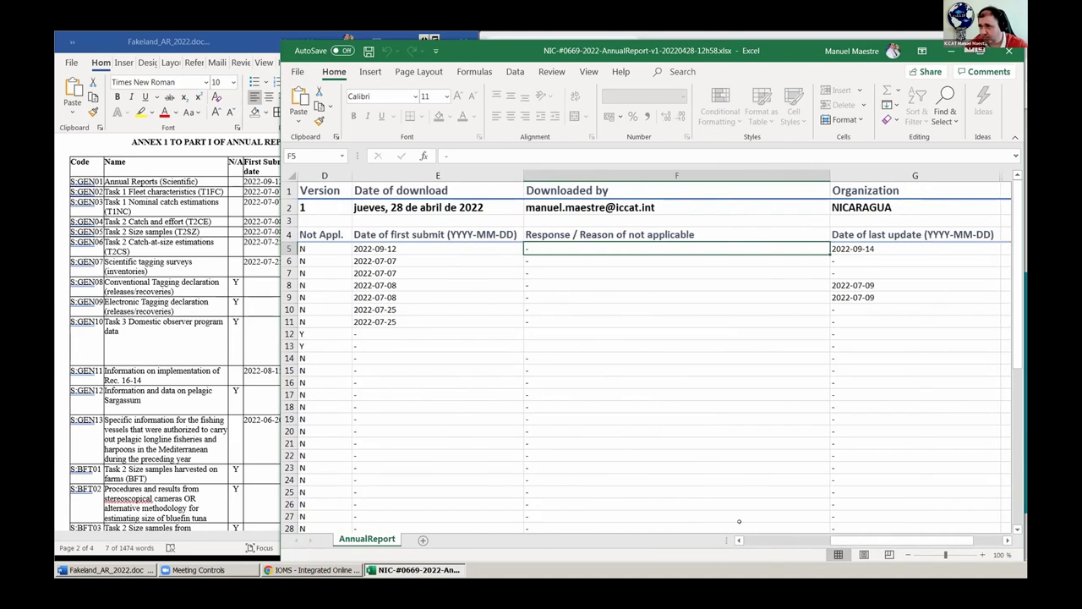
{"action": "scroll", "coordinate": [738, 539], "scroll_direction": "left", "scroll_amount": 3}
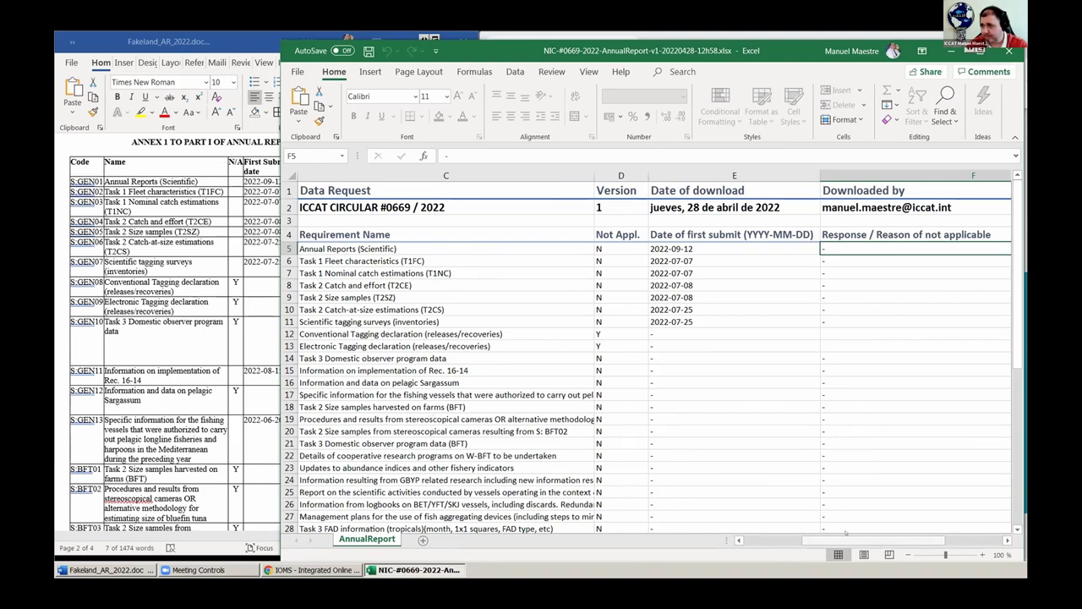
{"action": "left_click_drag", "start_coordinate": [829, 538], "coordinate": [810, 538]}
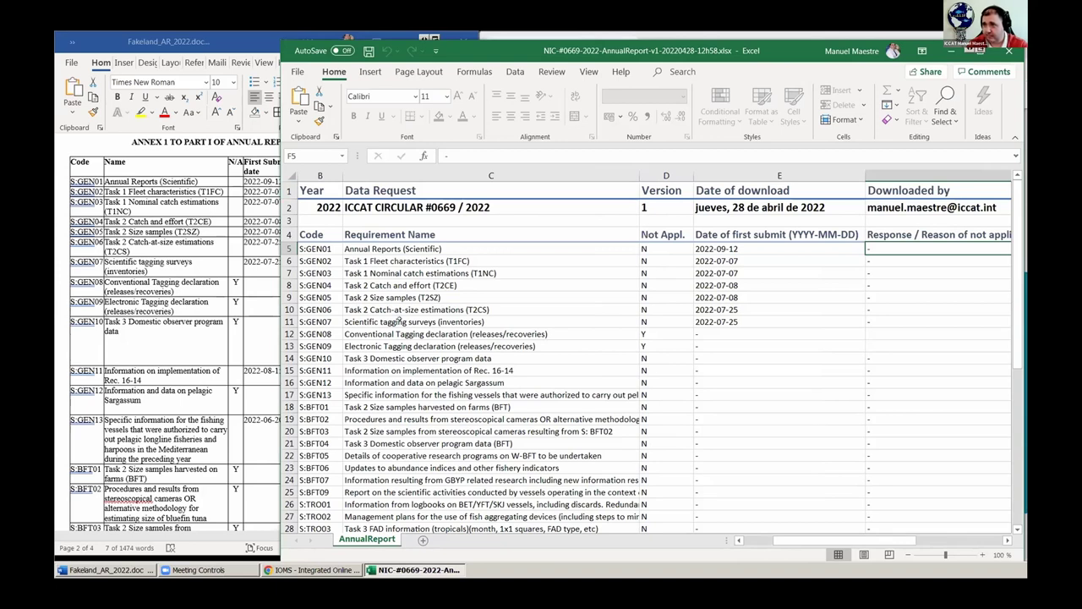
- Zoom the AnnualReport sheet out to 55% and narrow the Excel window to sit beside the Word document
{"action": "scroll", "coordinate": [400, 319], "scroll_direction": "down", "scroll_amount": 3}
{"action": "scroll", "coordinate": [399, 319], "scroll_direction": "down", "scroll_amount": 1}
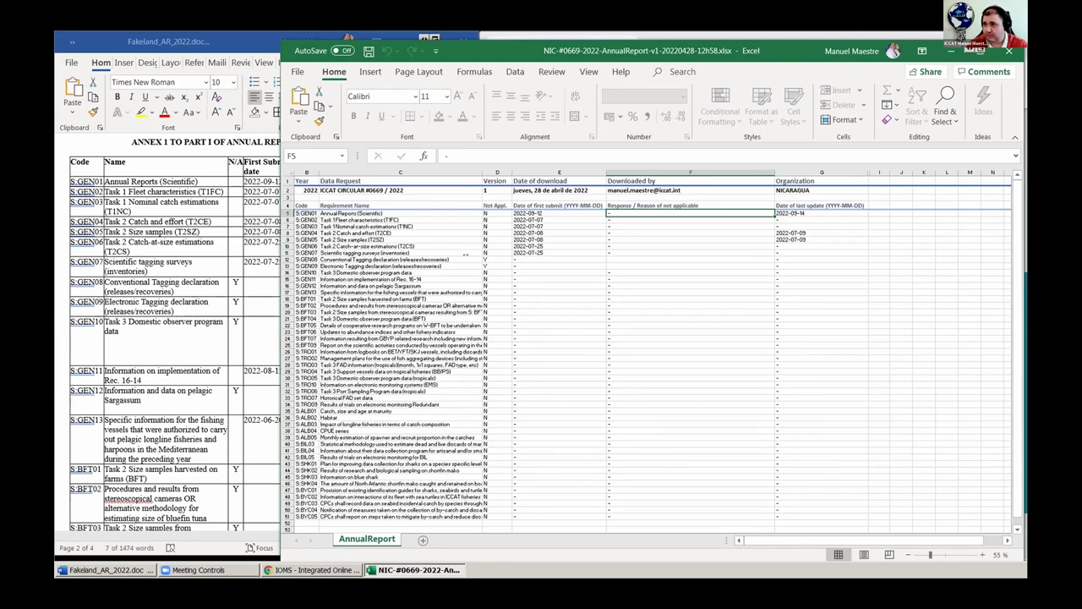
{"action": "left_click_drag", "start_coordinate": [281, 266], "coordinate": [478, 266]}
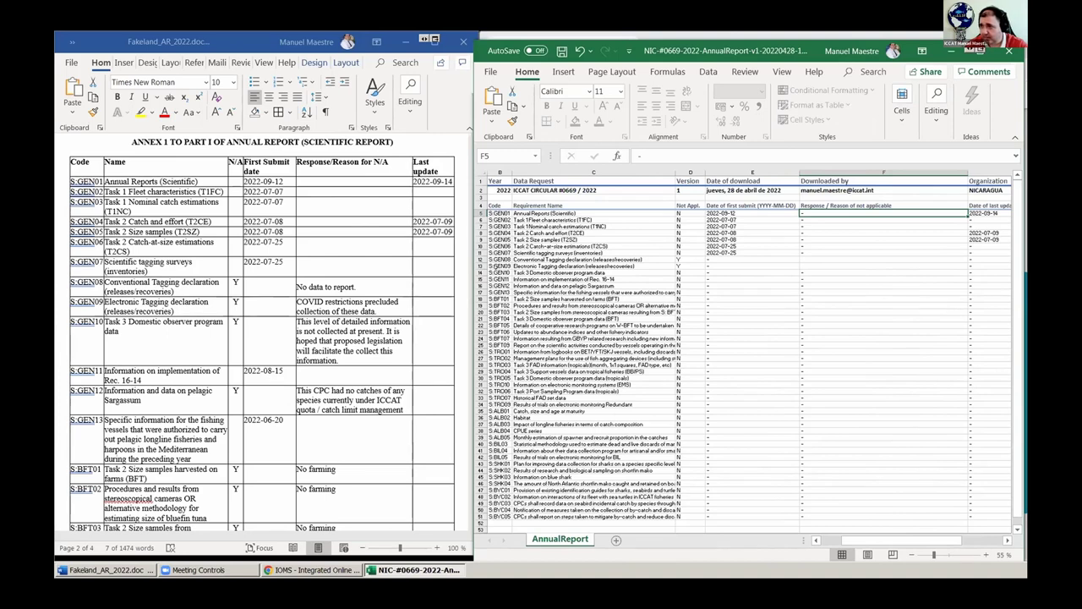
- Set Not Appl. to Y for S:GEN10 Task 3 Domestic observer program data and copy its full reason from the Word table
{"action": "left_click", "coordinate": [480, 270]}
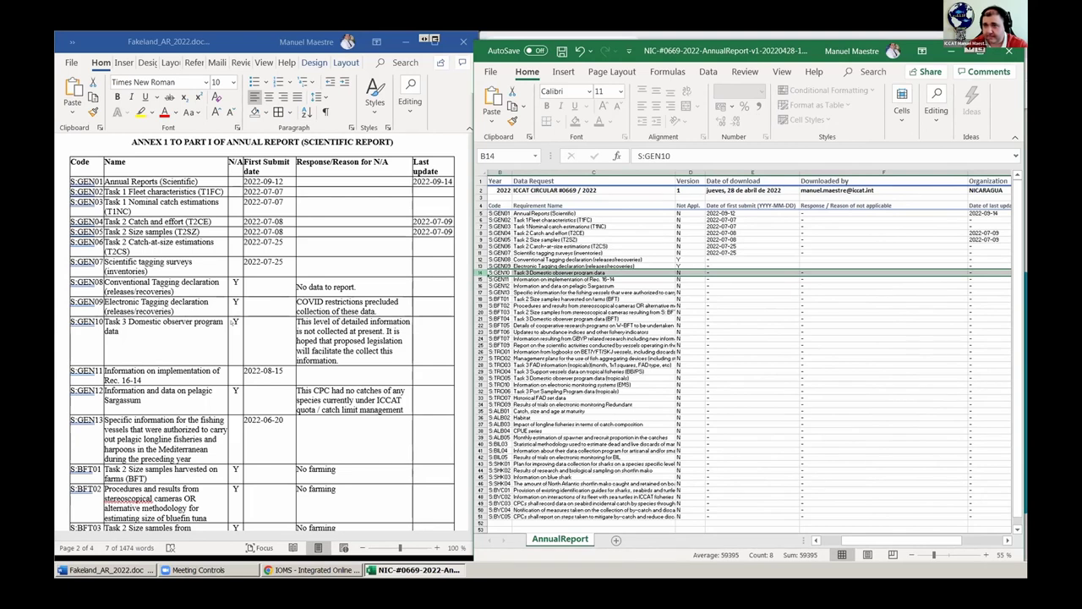
{"action": "triple_click", "coordinate": [347, 306]}
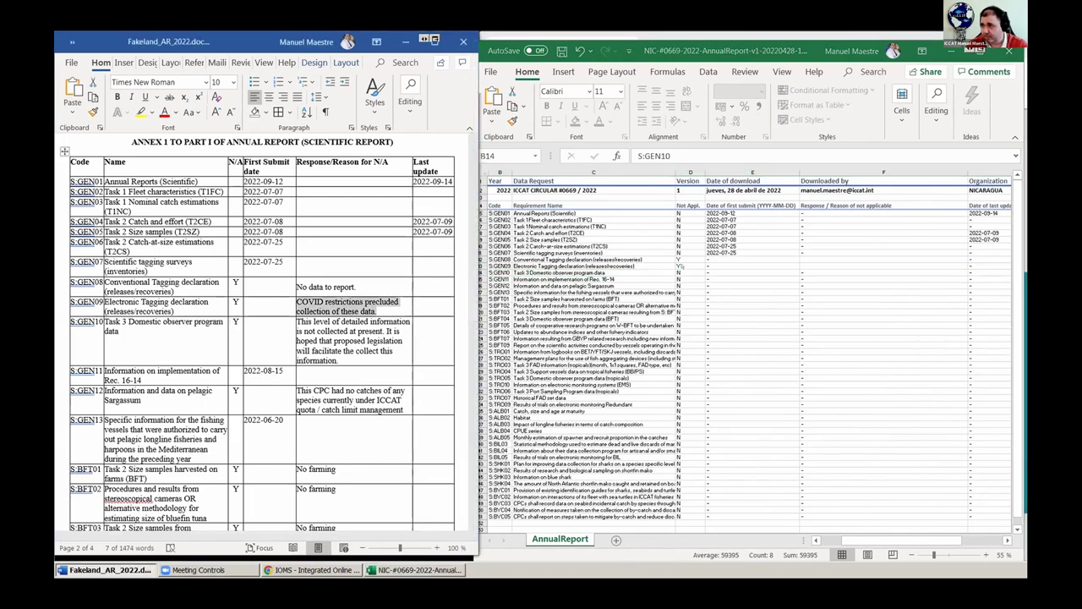
{"action": "key", "text": "alt+Tab"}
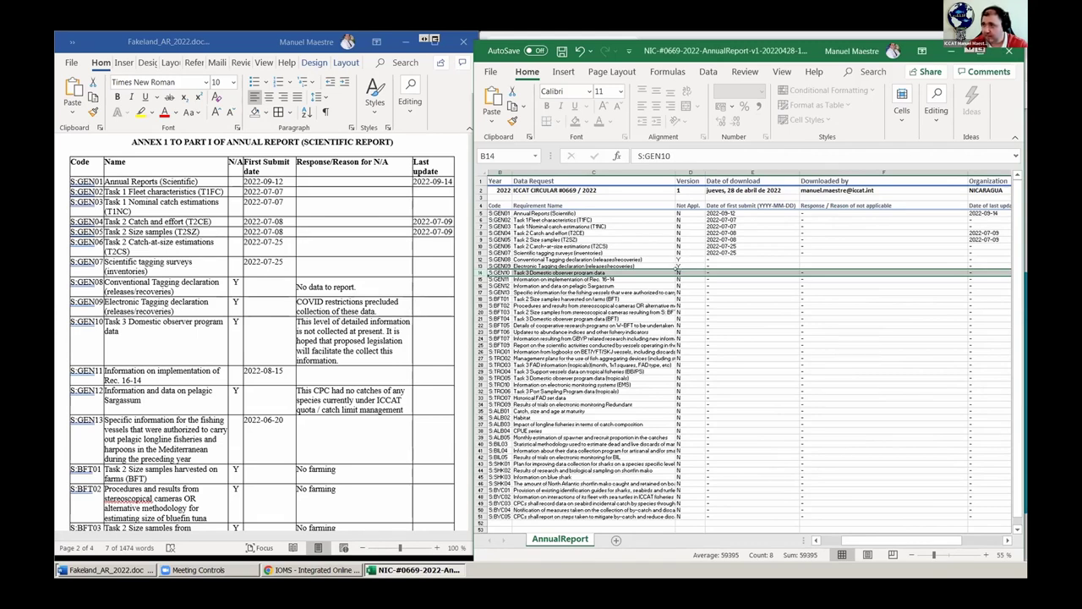
{"action": "left_click", "coordinate": [690, 272]}
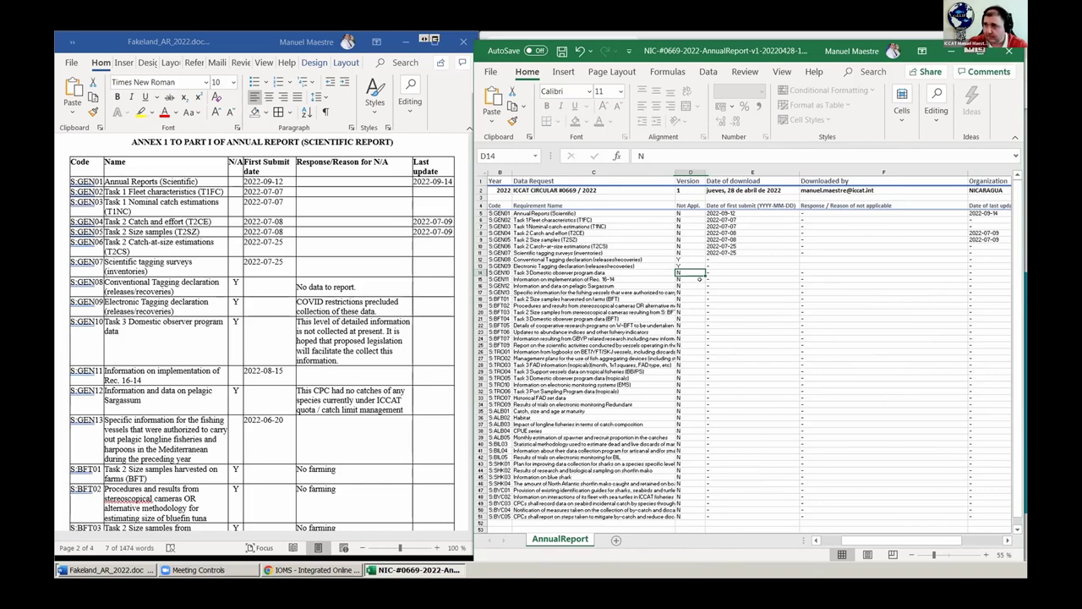
{"action": "type", "text": "Y"}
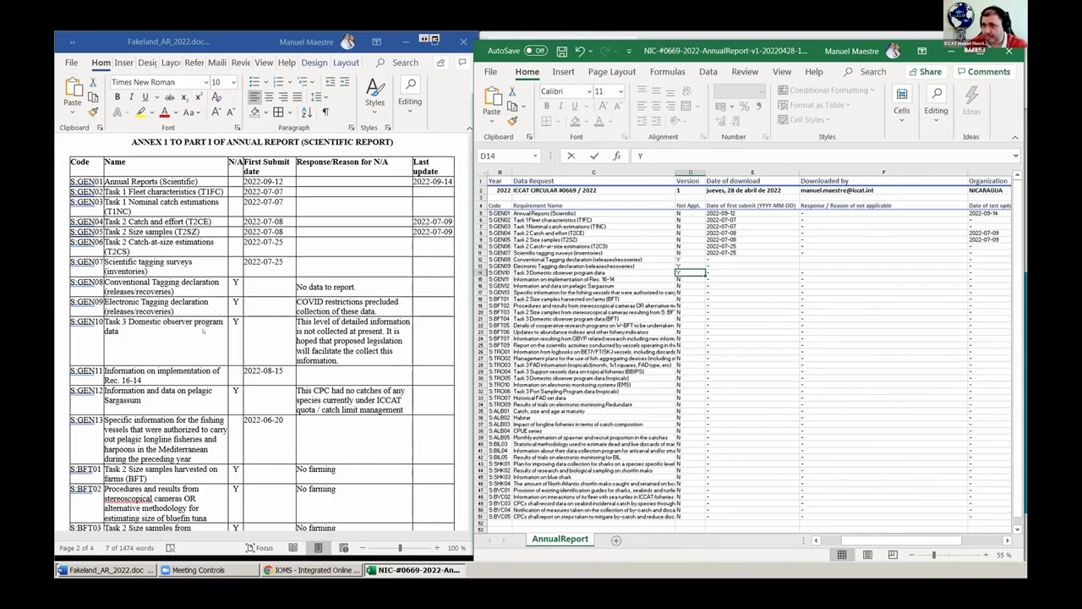
{"action": "left_click_drag", "start_coordinate": [341, 360], "coordinate": [295, 322]}
{"action": "key", "text": "ctrl+c"}
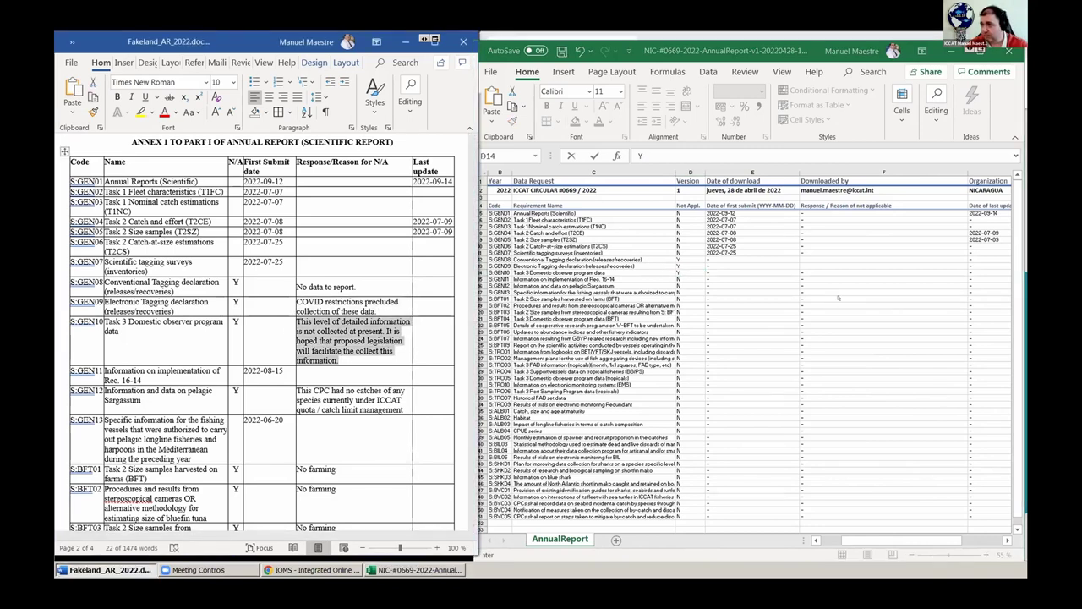
{"action": "left_click", "coordinate": [833, 271]}
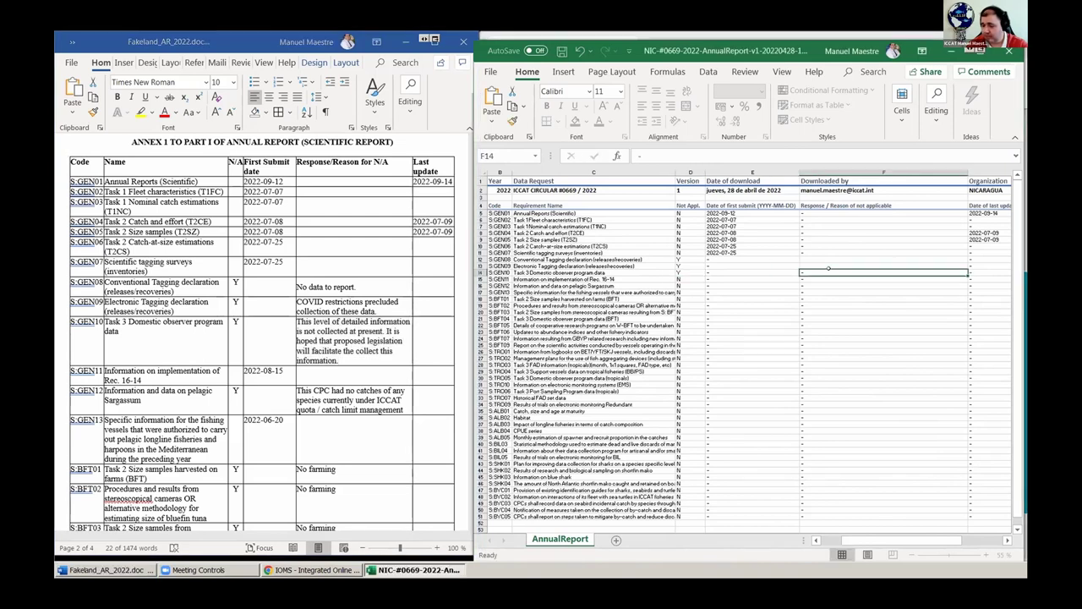
{"action": "key", "text": "ctrl+v"}
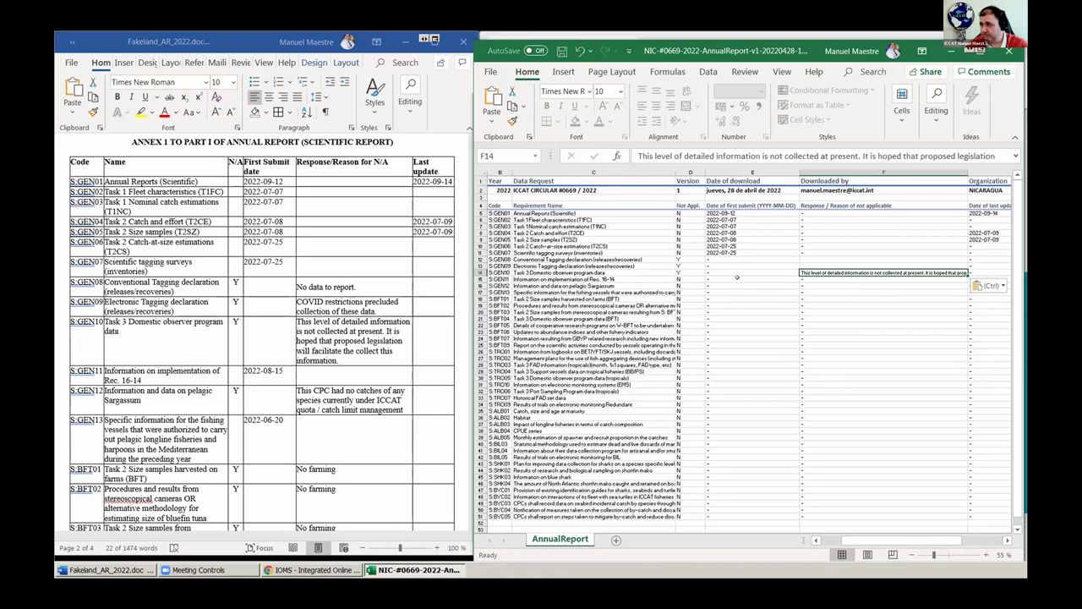
- Copy the first submit date 2022-08-15 for S:GEN11 Information on implementation of Rec. 16-14 from the Word table into the AnnualReport sheet
{"action": "key", "text": "alt+Tab"}
{"action": "left_click_drag", "start_coordinate": [244, 371], "coordinate": [282, 370]}
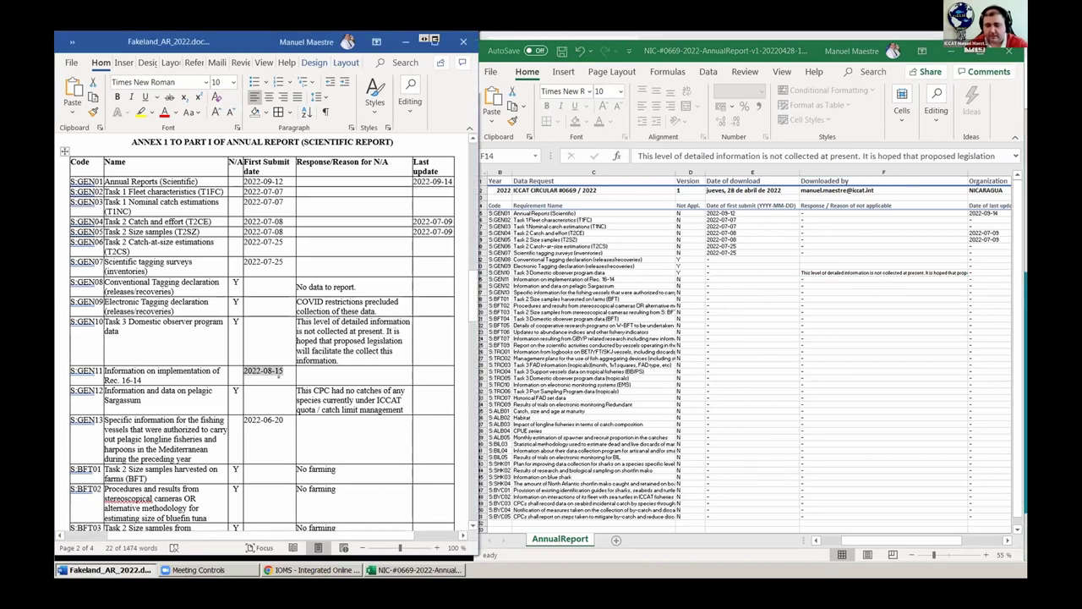
{"action": "key", "text": "alt+Tab"}
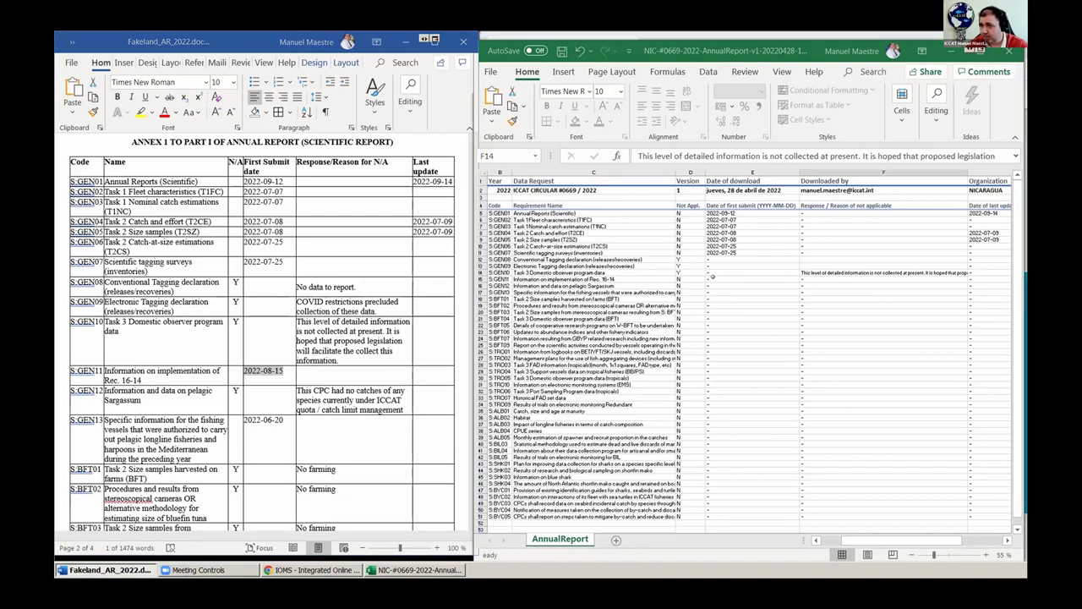
{"action": "left_click", "coordinate": [720, 278]}
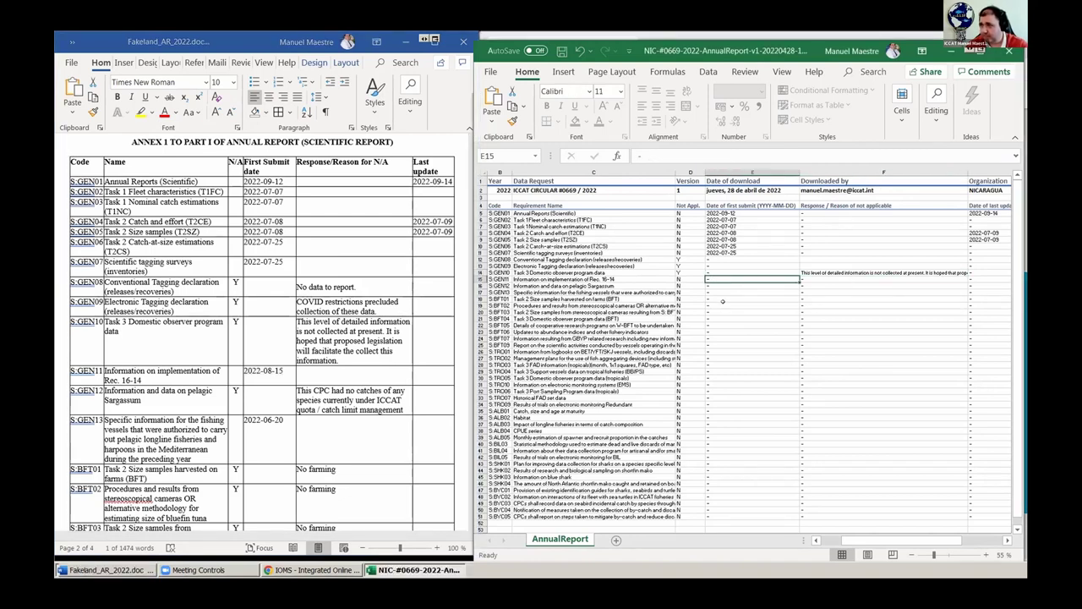
{"action": "type", "text": "15/08/2022"}
{"action": "left_click", "coordinate": [720, 292]}
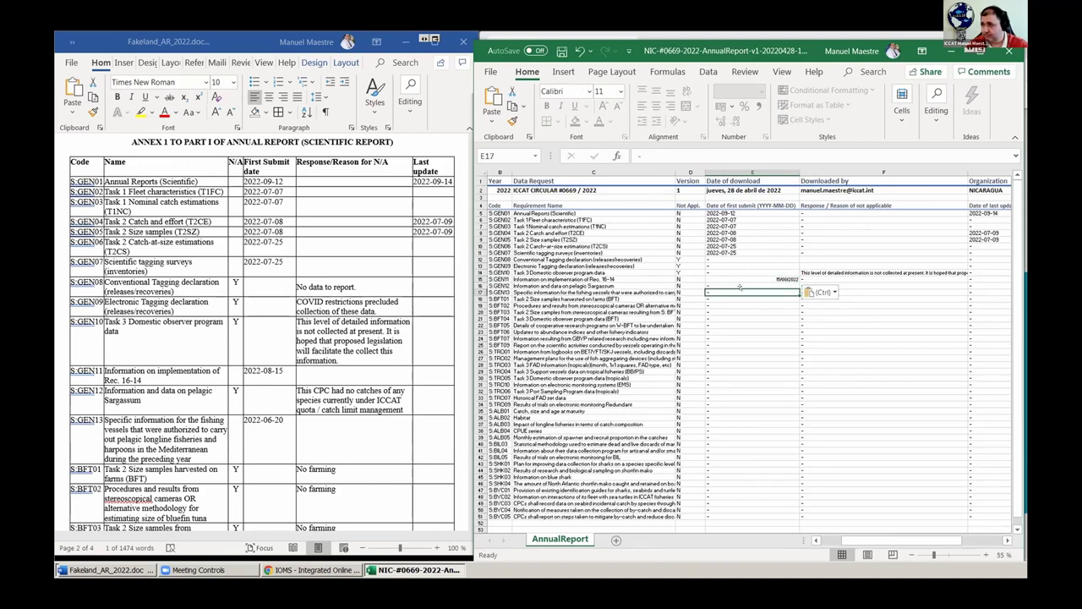
- Set Not Appl. to Y for S:GEN12 Information and data on pelagic Sargassum and copy its full reason from the Word table
{"action": "left_click", "coordinate": [233, 392]}
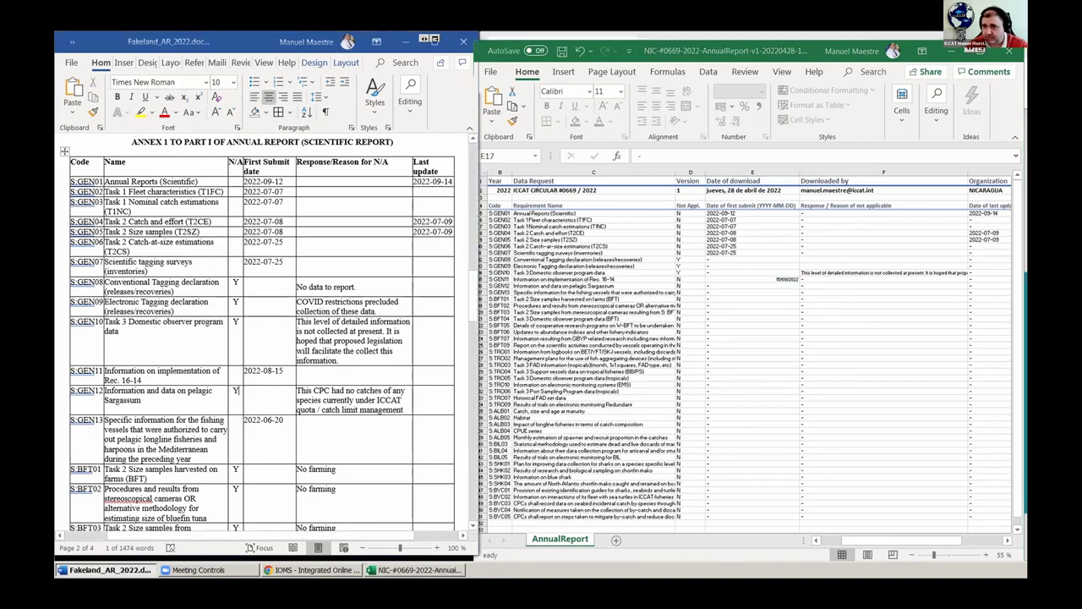
{"action": "left_click_drag", "start_coordinate": [404, 410], "coordinate": [300, 390]}
{"action": "key", "text": "ctrl+c"}
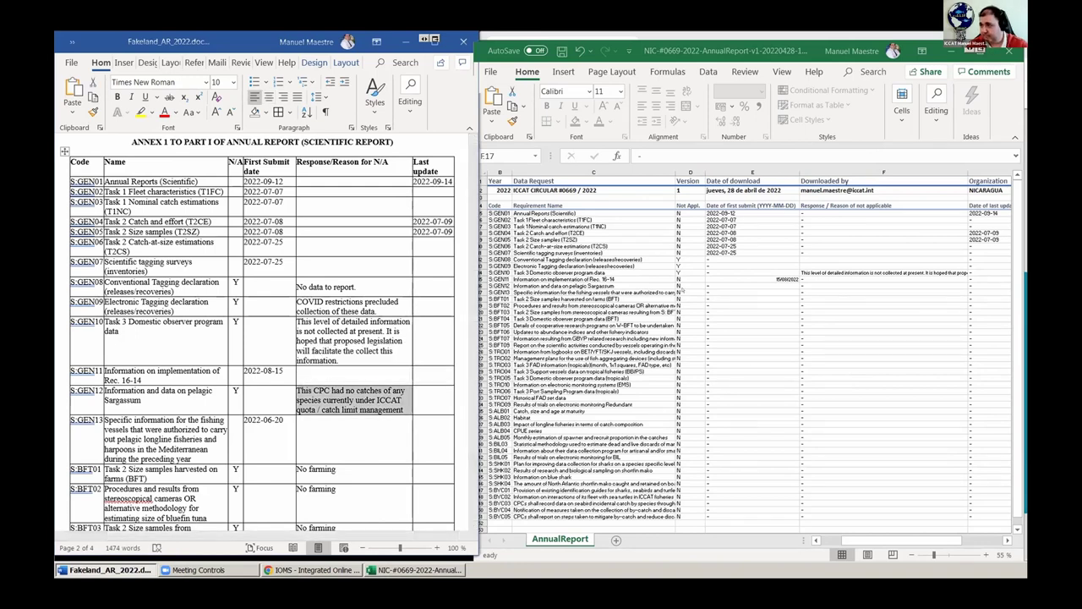
{"action": "left_click", "coordinate": [690, 286]}
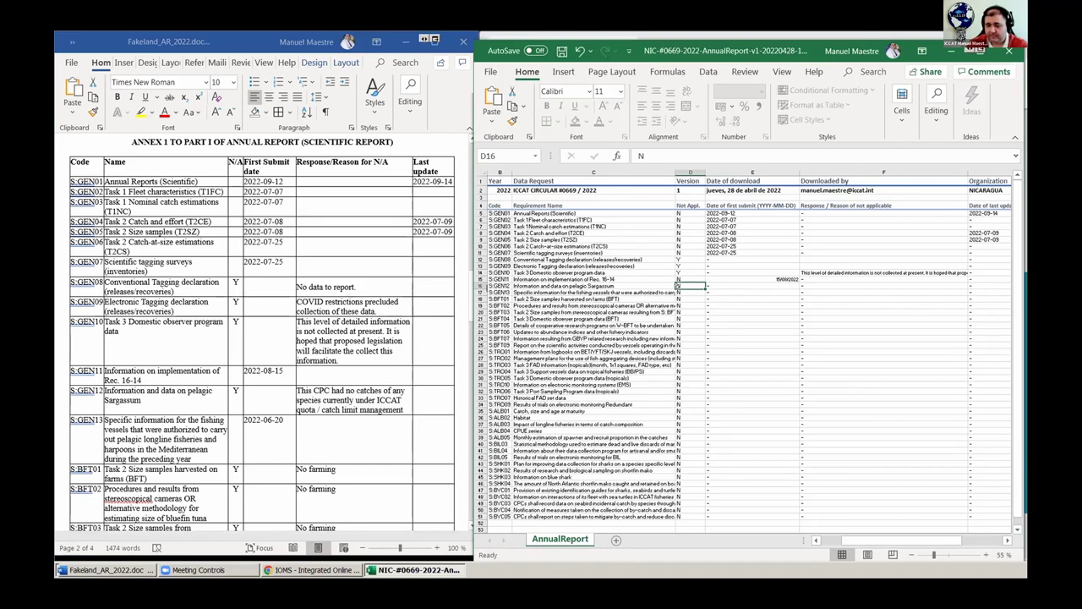
{"action": "type", "text": "Y"}
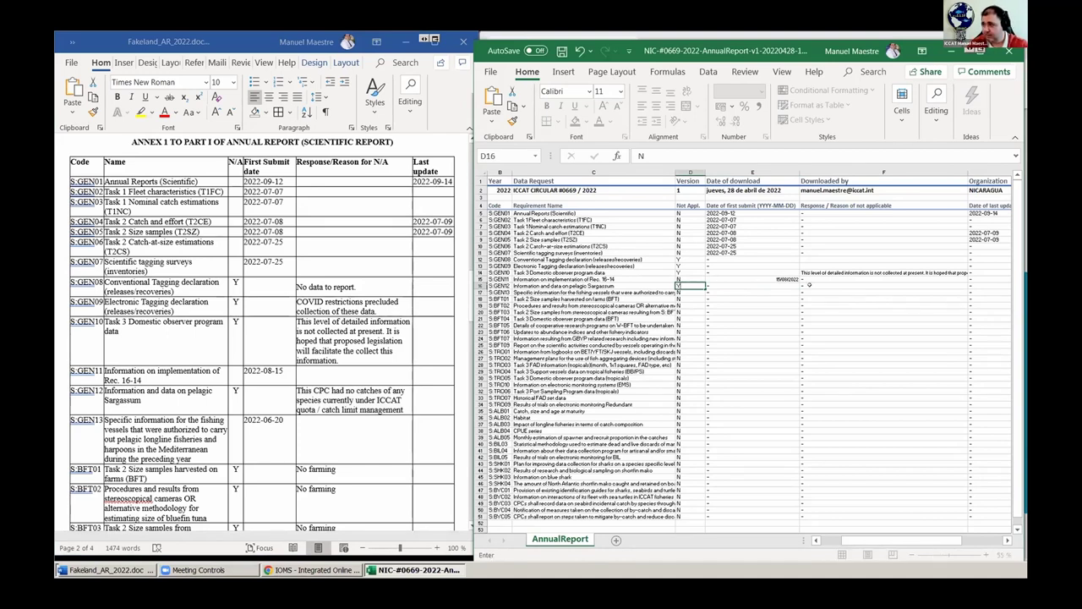
{"action": "left_click", "coordinate": [810, 284]}
{"action": "key", "text": "ctrl+v"}
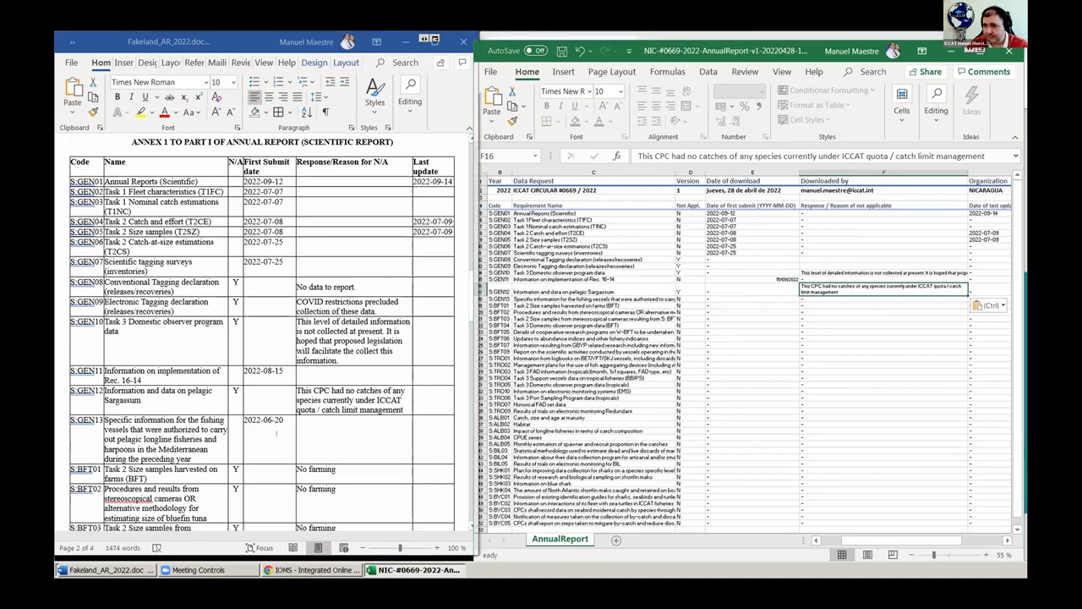
- Copy the first submit date 2022-06-20 for S:GEN13 Mediterranean fishing vessel information from the Word table into the sheet
{"action": "left_click", "coordinate": [244, 442]}
{"action": "left_click", "coordinate": [244, 420]}
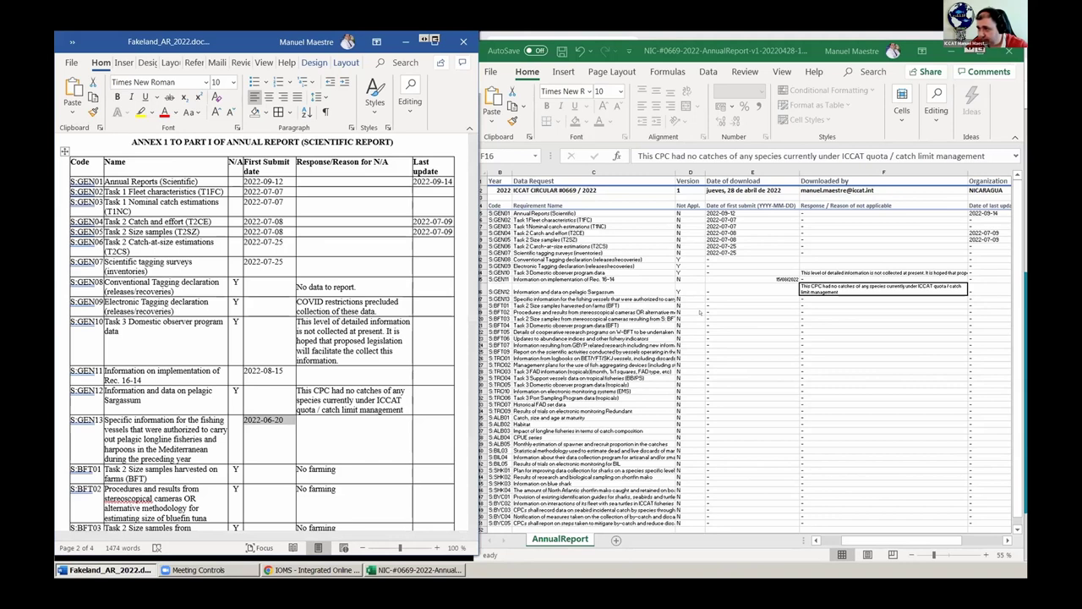
{"action": "left_click", "coordinate": [731, 296]}
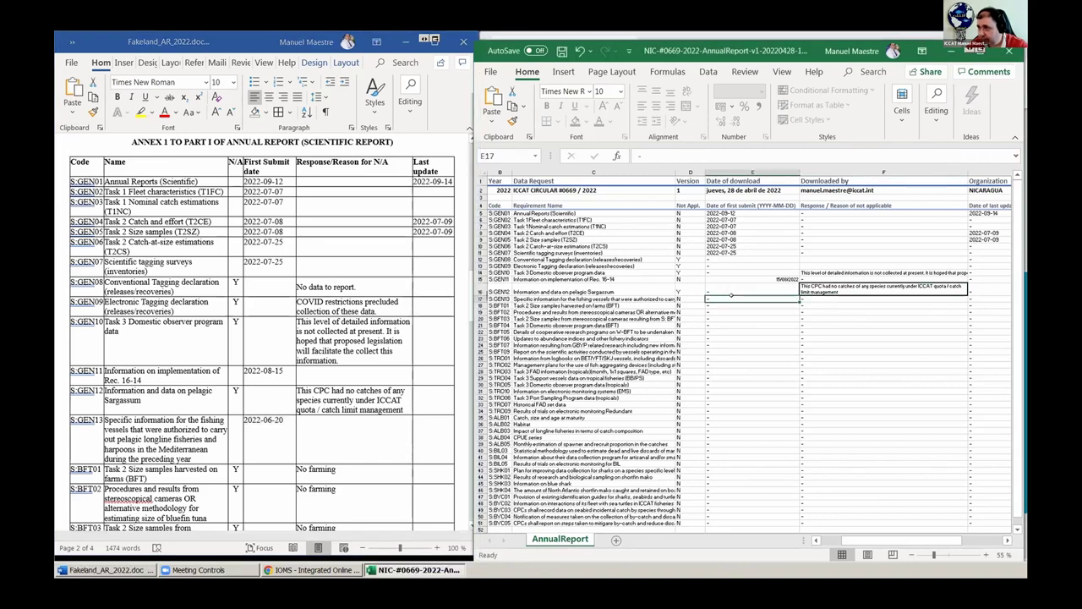
{"action": "type", "text": "20/06/2022"}
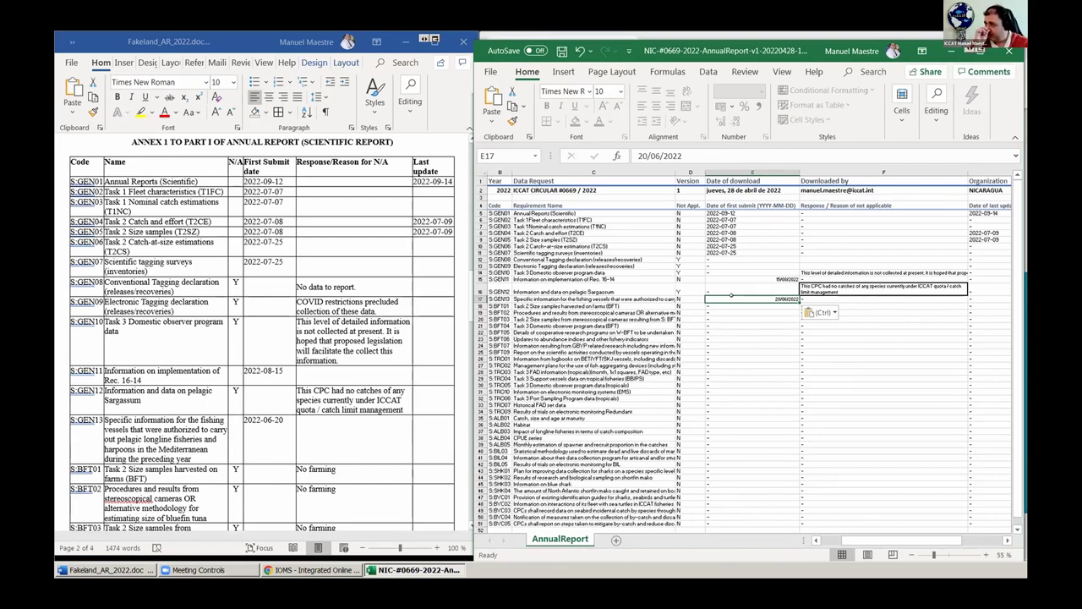
- Change the first submit date of S:GEN02 Task 1 Fleet characteristics to 2022-07-17, and save and close the workbook
{"action": "double_click", "coordinate": [747, 219]}
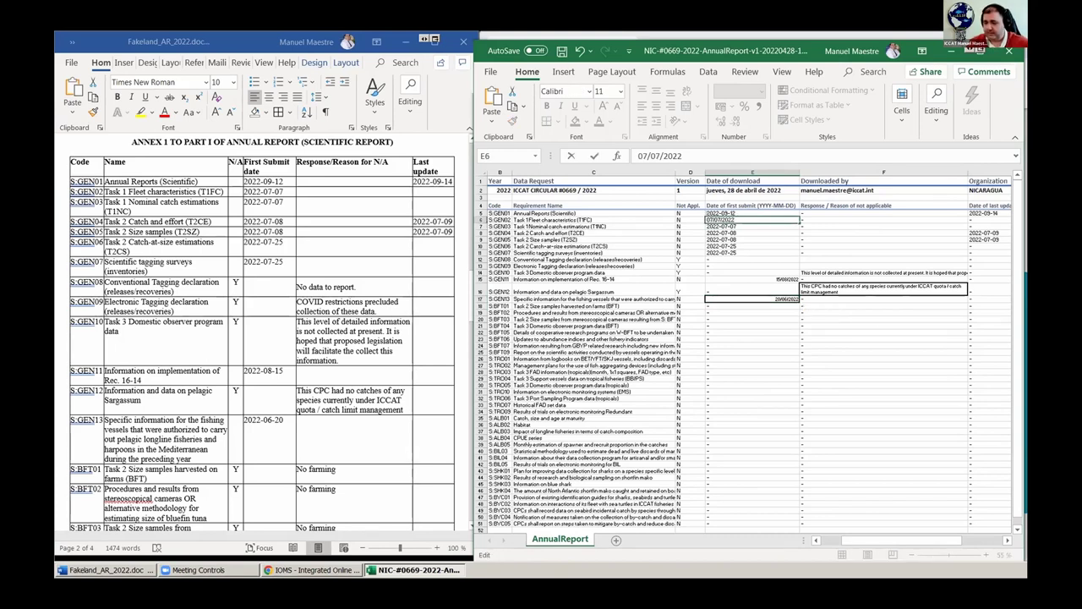
{"action": "key", "text": "Return"}
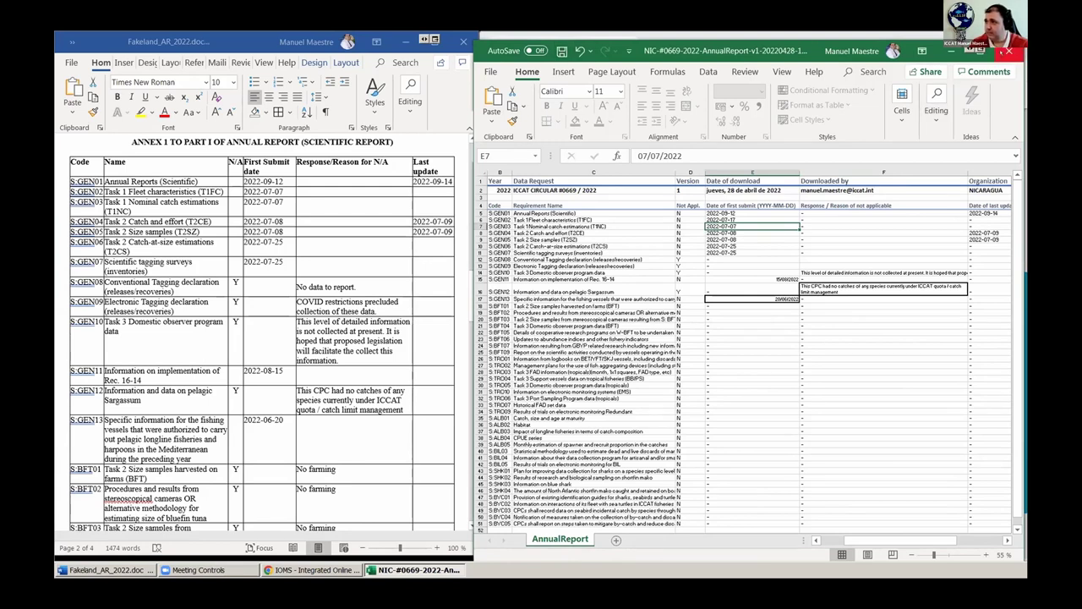
{"action": "left_click", "coordinate": [1009, 51]}
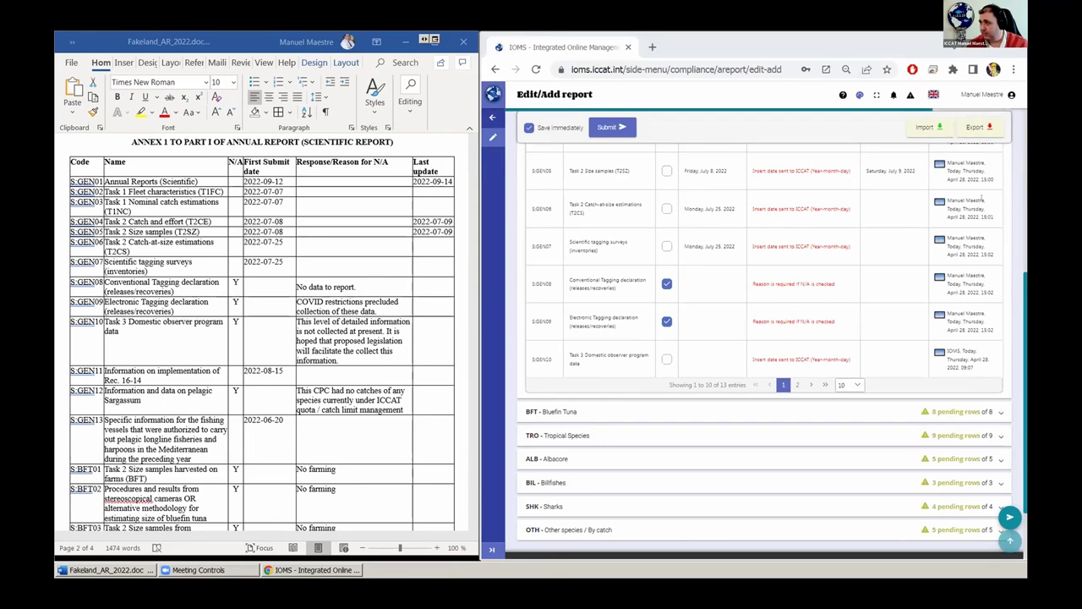
{"action": "left_click", "coordinate": [914, 125]}
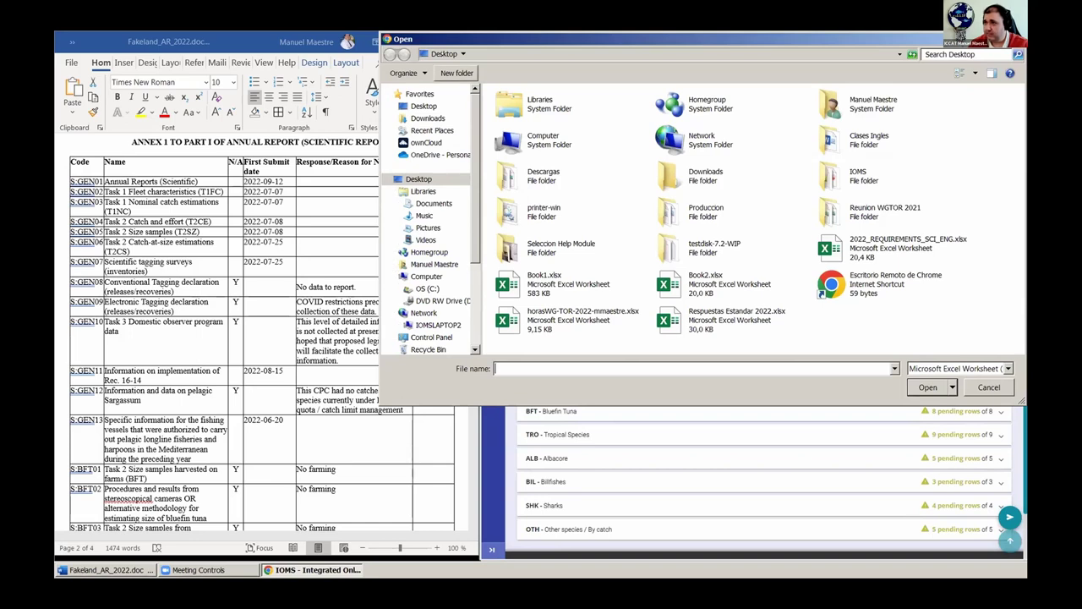
{"action": "left_click_drag", "start_coordinate": [449, 39], "coordinate": [438, 131]}
{"action": "left_click", "coordinate": [416, 209]}
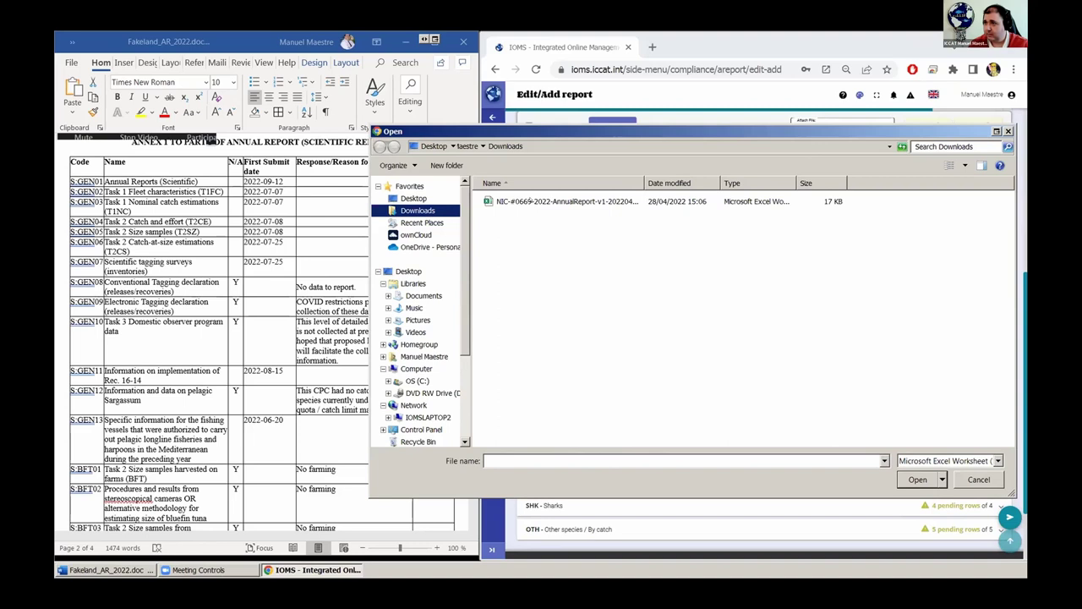
{"action": "left_click", "coordinate": [488, 201]}
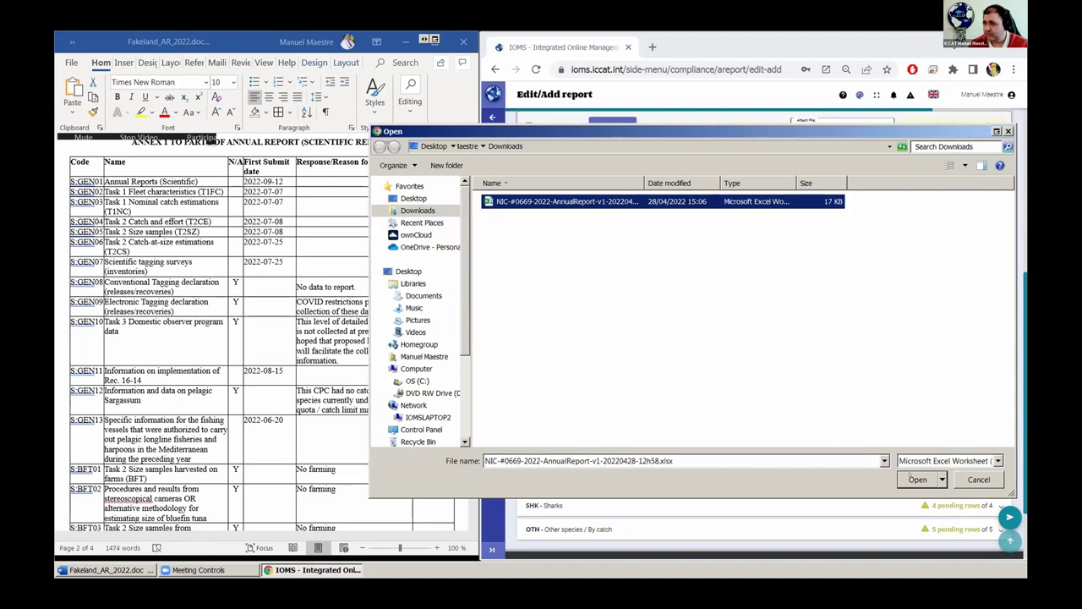
{"action": "left_click", "coordinate": [918, 479]}
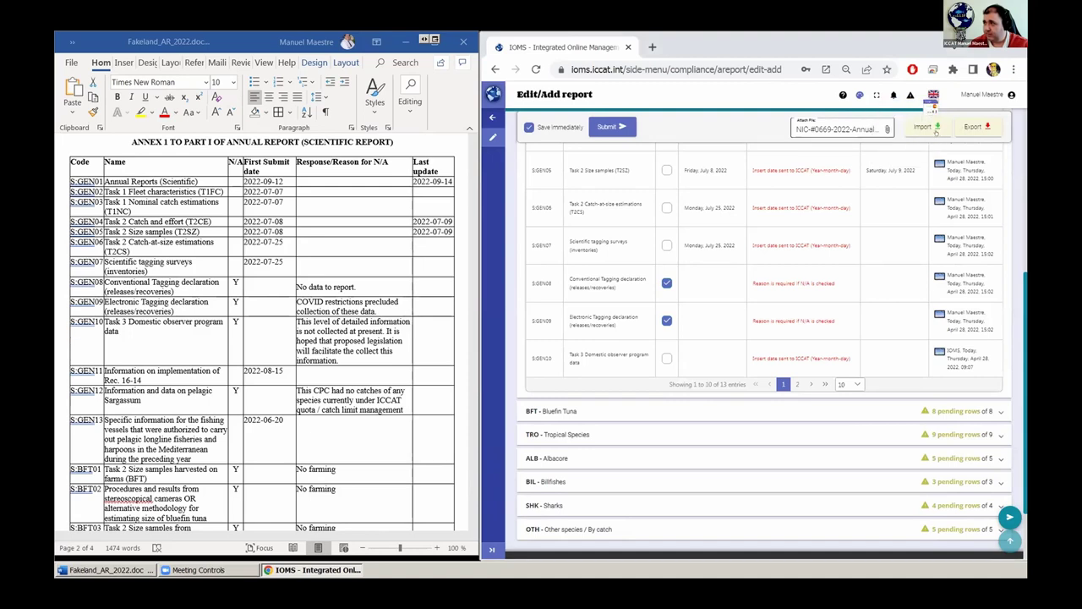
{"action": "left_click", "coordinate": [926, 127]}
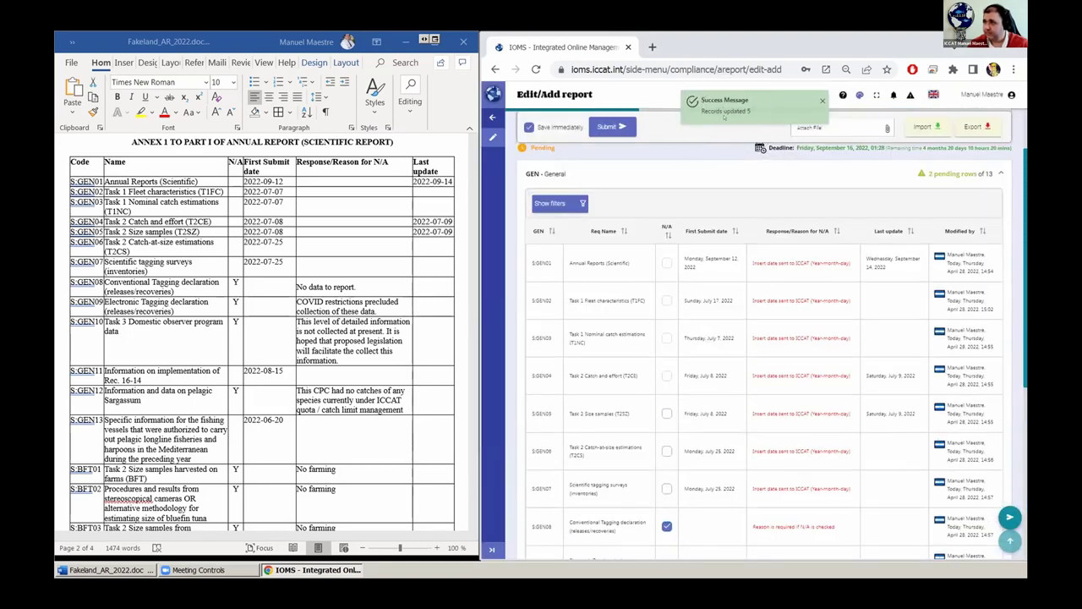
- Check both pages of the imported General requirements and submit version 1 of the annual report, confirming the submission
{"action": "scroll", "coordinate": [802, 479], "scroll_direction": "down", "scroll_amount": 2}
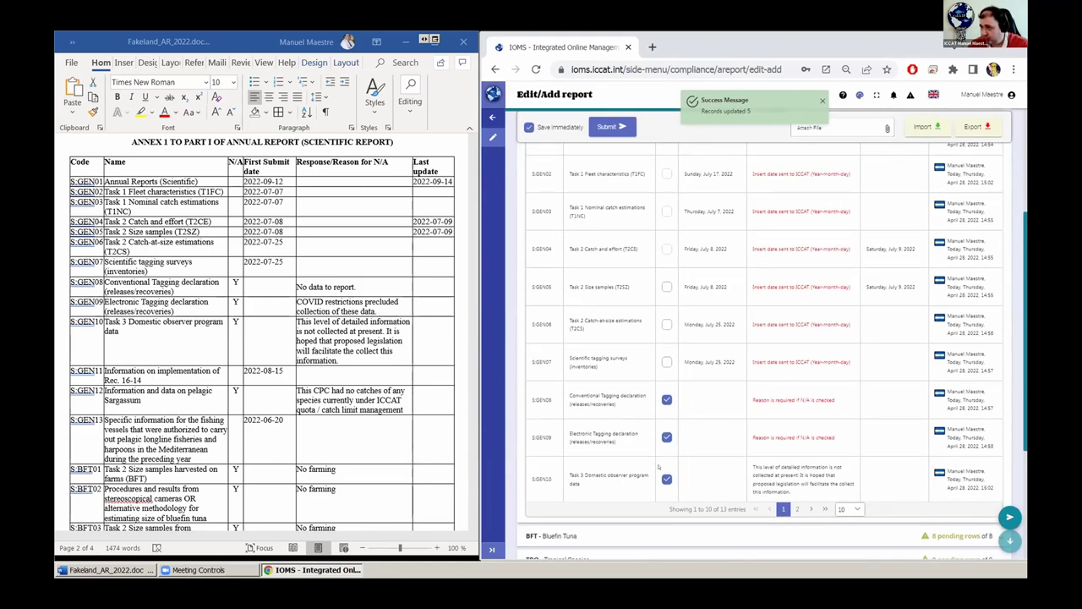
{"action": "left_click", "coordinate": [798, 508]}
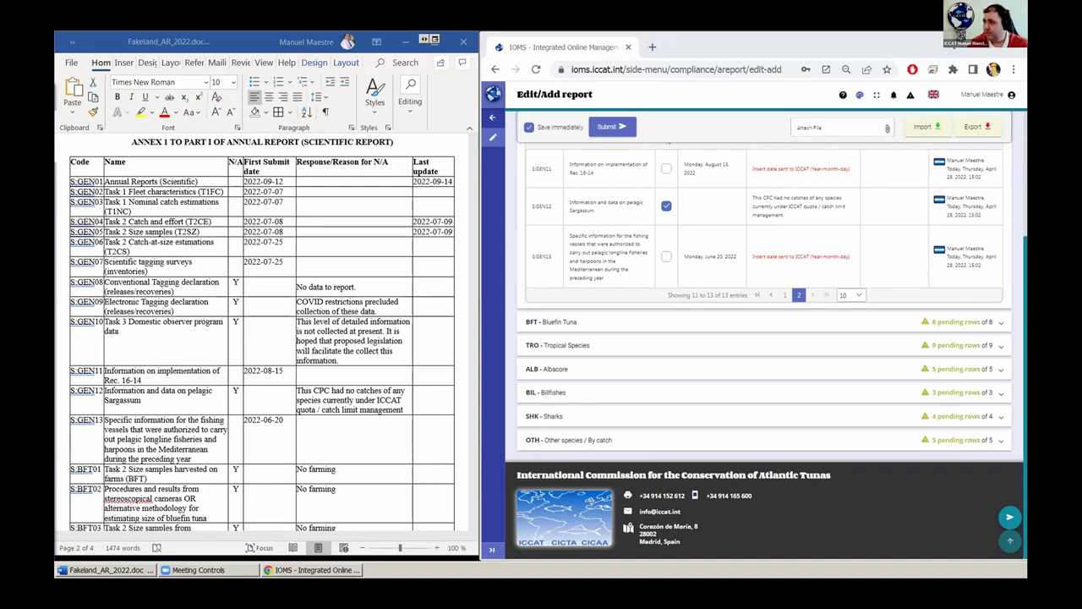
{"action": "scroll", "coordinate": [761, 338], "scroll_direction": "up", "scroll_amount": 3}
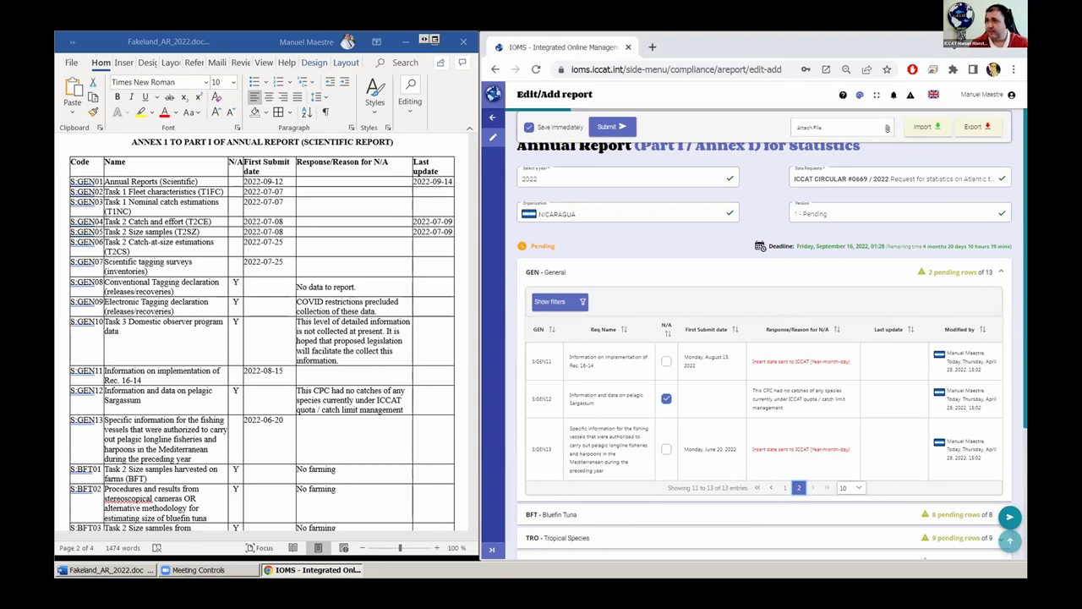
{"action": "scroll", "coordinate": [1022, 241], "scroll_direction": "up", "scroll_amount": 1}
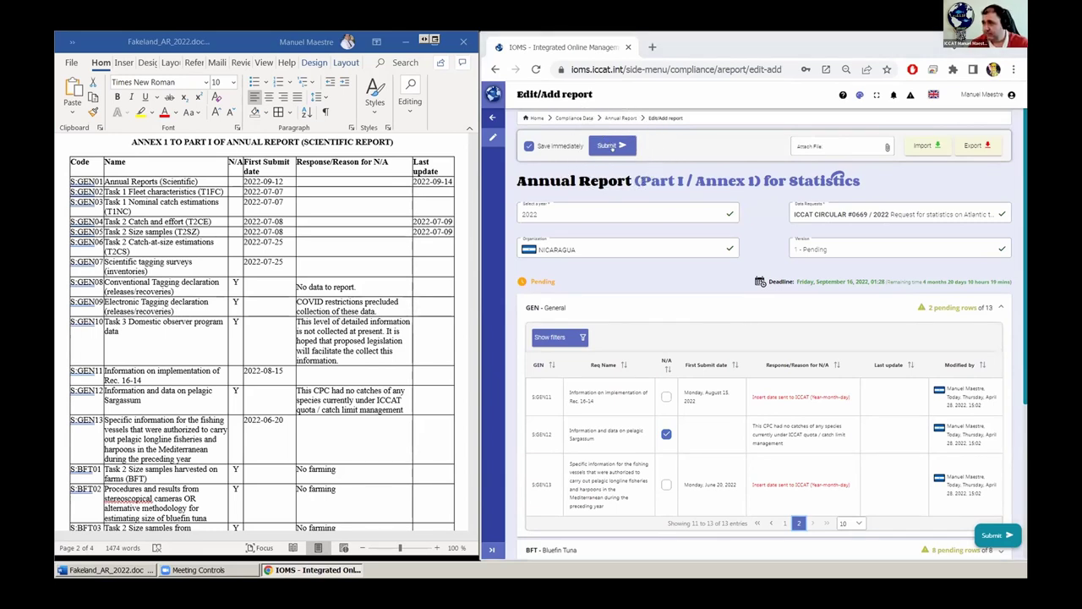
{"action": "left_click", "coordinate": [612, 147]}
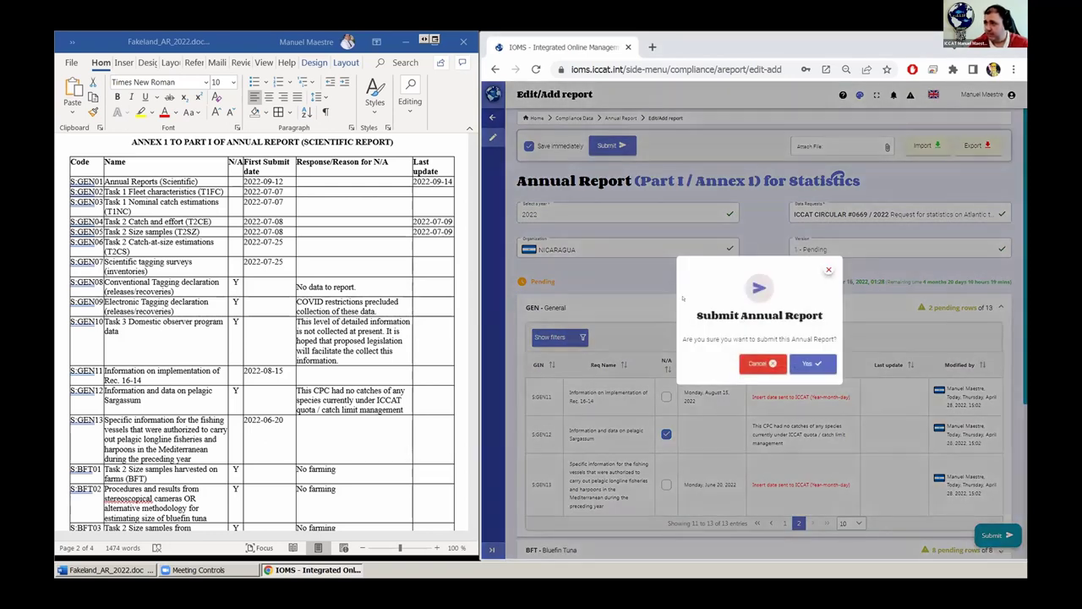
{"action": "left_click", "coordinate": [808, 364]}
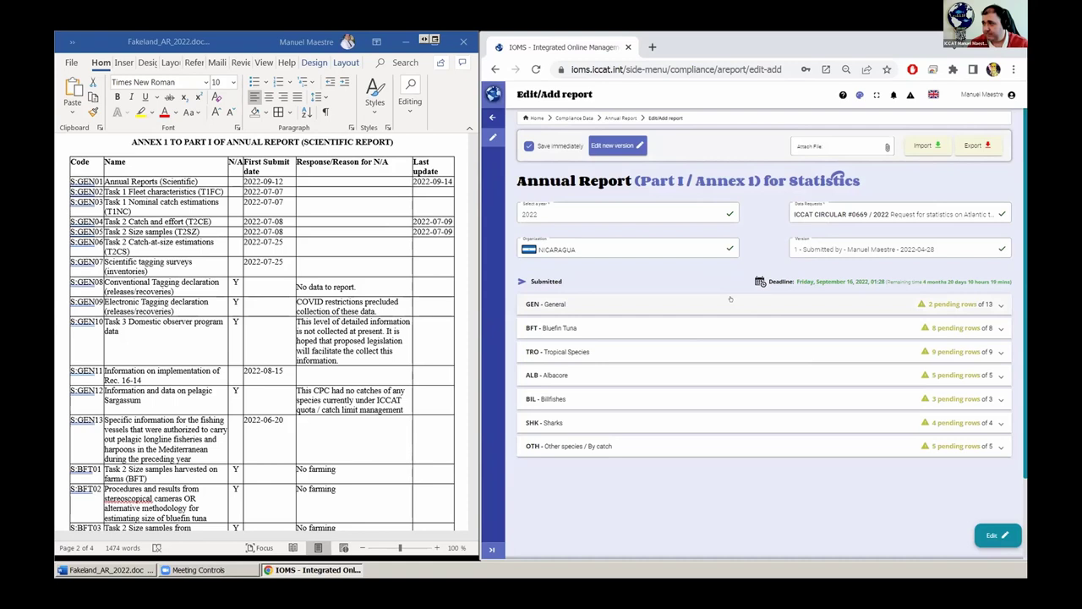
- Expand the General section of the submitted report to inspect its rows, and create a new version of the report for editing
{"action": "left_click", "coordinate": [730, 301]}
{"action": "scroll", "coordinate": [715, 386], "scroll_direction": "down", "scroll_amount": 1}
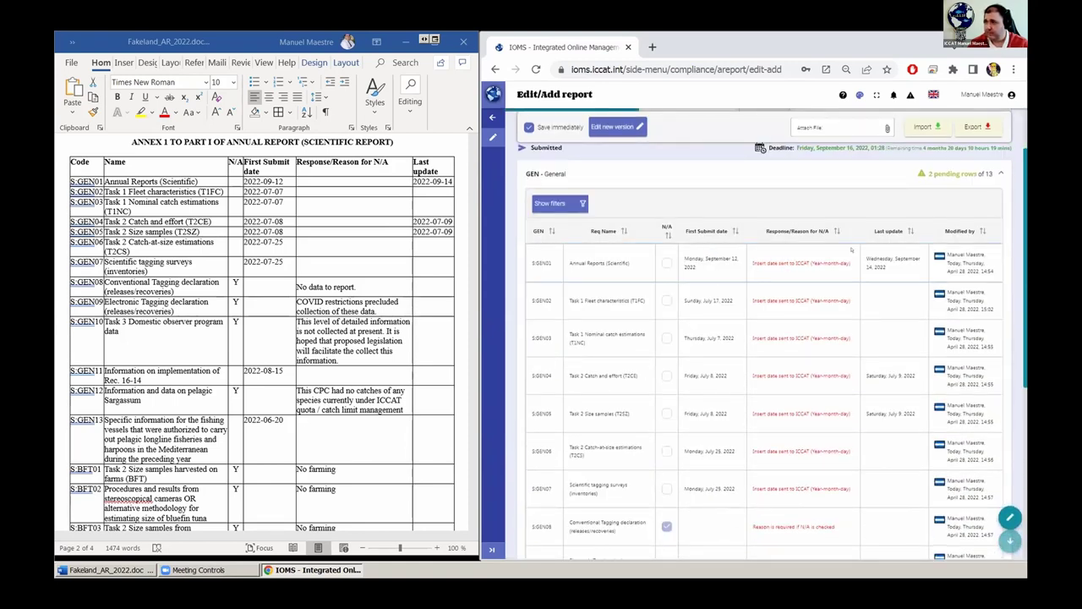
{"action": "left_click", "coordinate": [788, 425]}
{"action": "scroll", "coordinate": [700, 330], "scroll_direction": "up", "scroll_amount": 3}
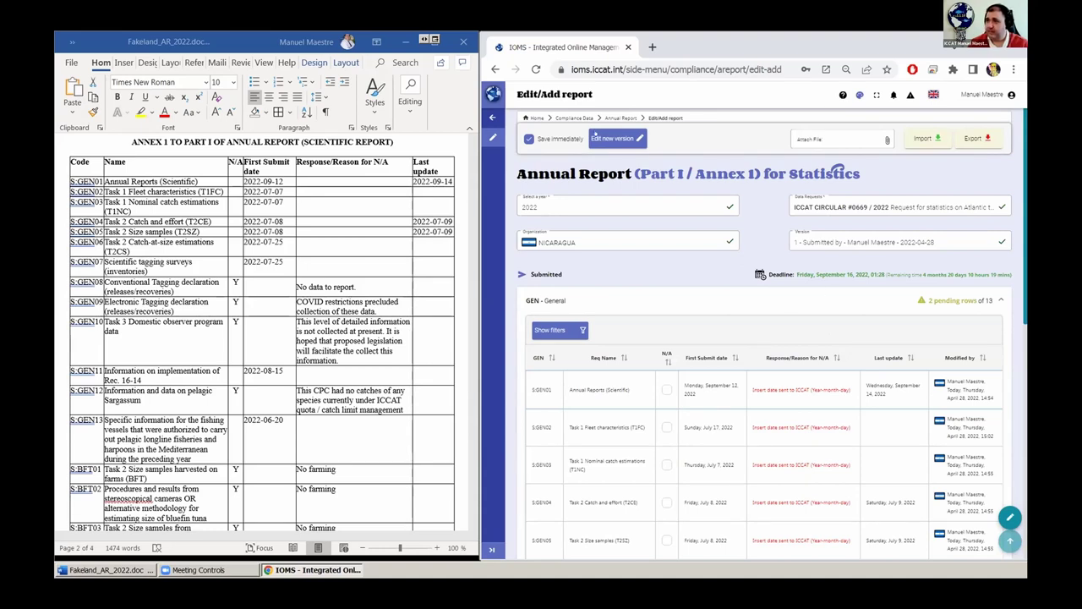
{"action": "left_click", "coordinate": [608, 137]}
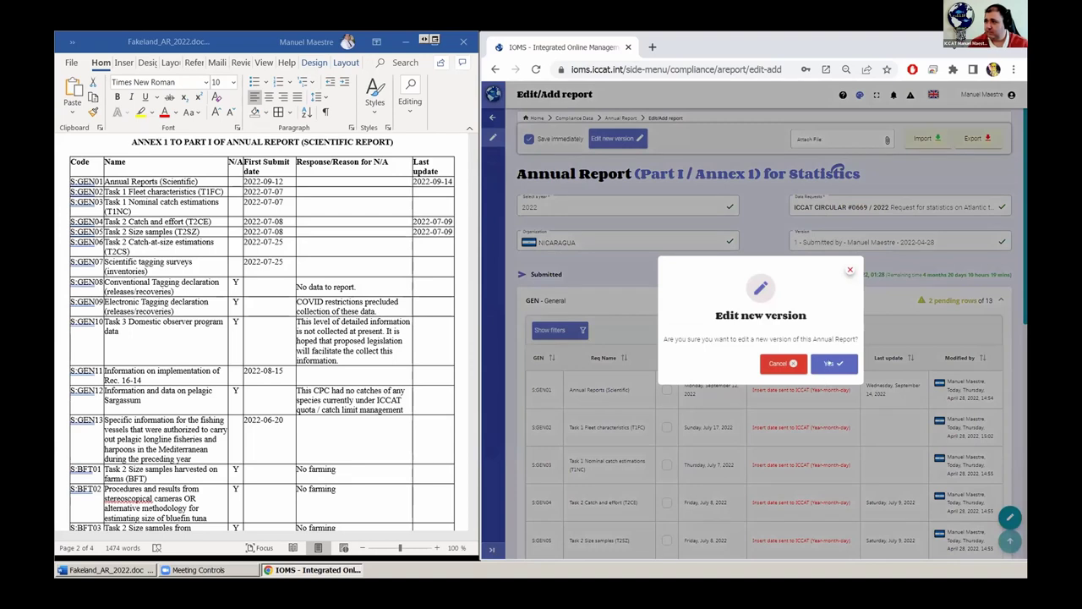
{"action": "left_click", "coordinate": [829, 362]}
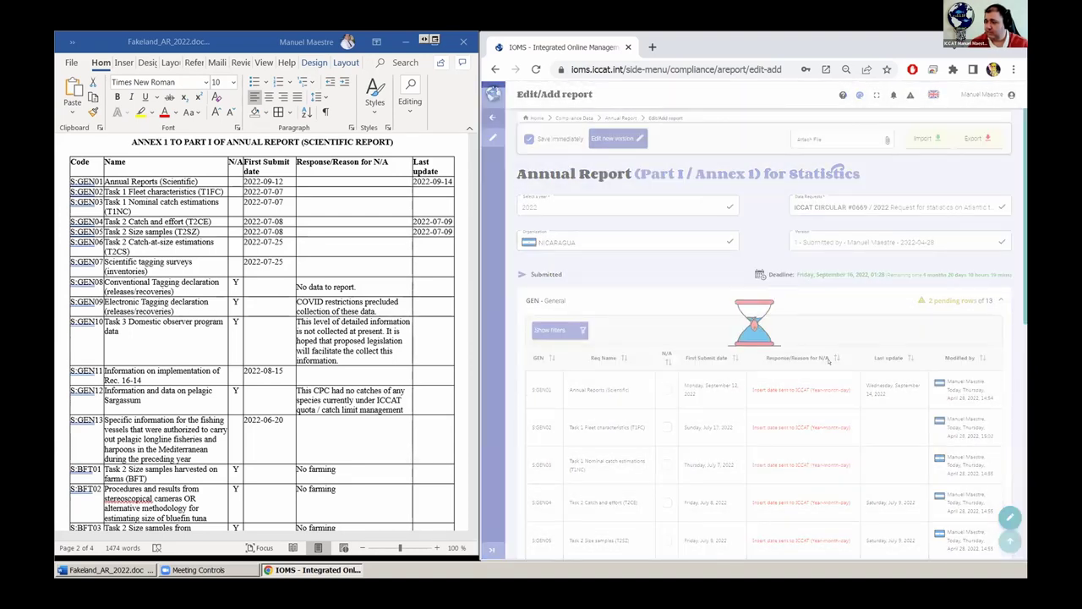
{"action": "scroll", "coordinate": [730, 288], "scroll_direction": "down", "scroll_amount": 1}
{"action": "scroll", "coordinate": [730, 288], "scroll_direction": "up", "scroll_amount": 2}
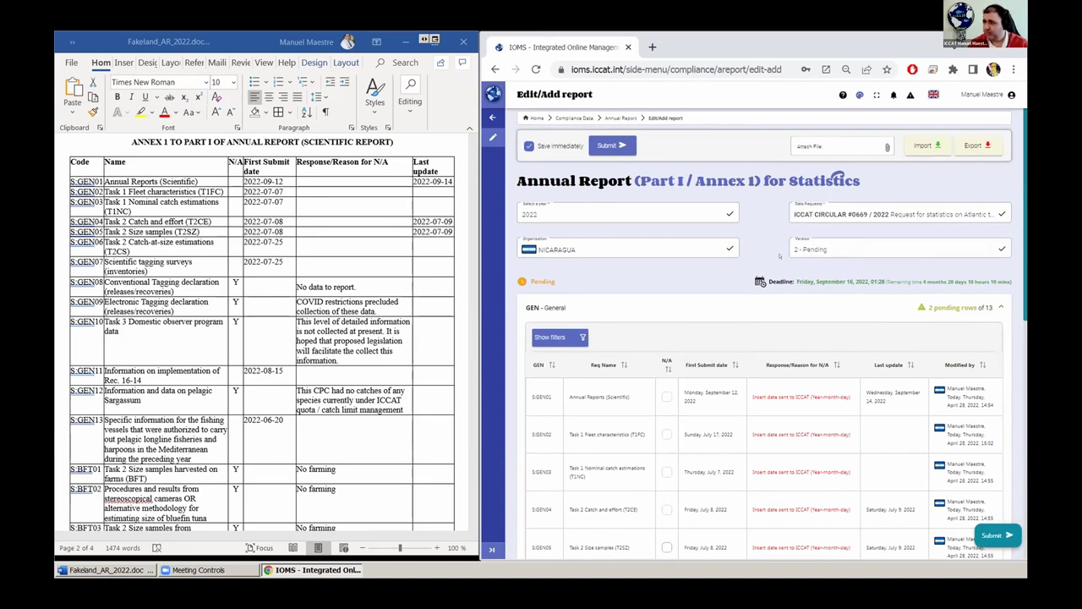
- Open the first submit date of S:GEN02 Task 1 Fleet characteristics for editing in the new report version
{"action": "scroll", "coordinate": [744, 313], "scroll_direction": "down", "scroll_amount": 1}
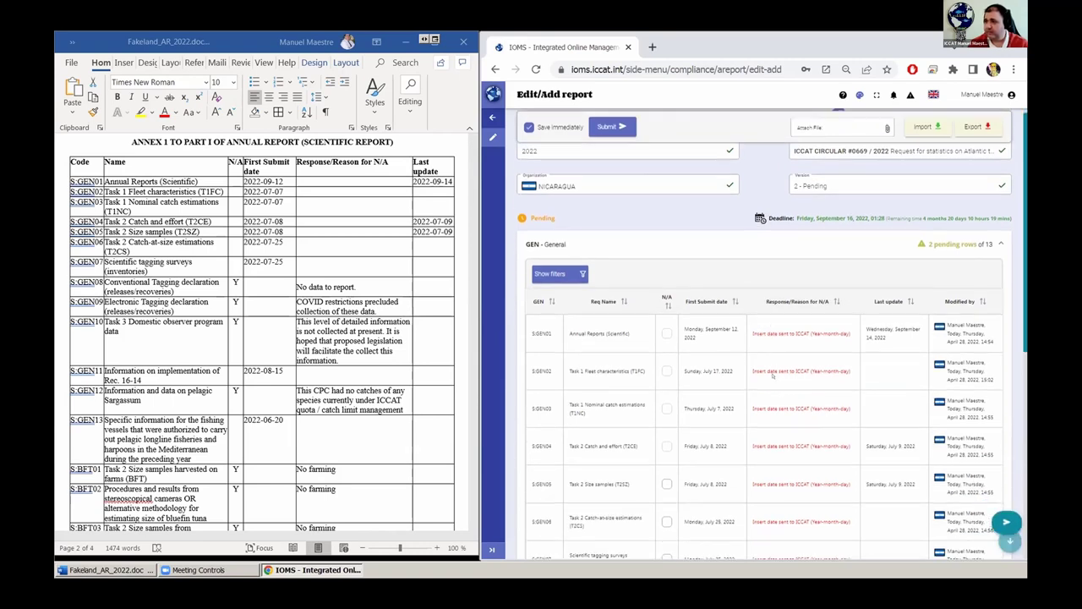
{"action": "left_click", "coordinate": [707, 370]}
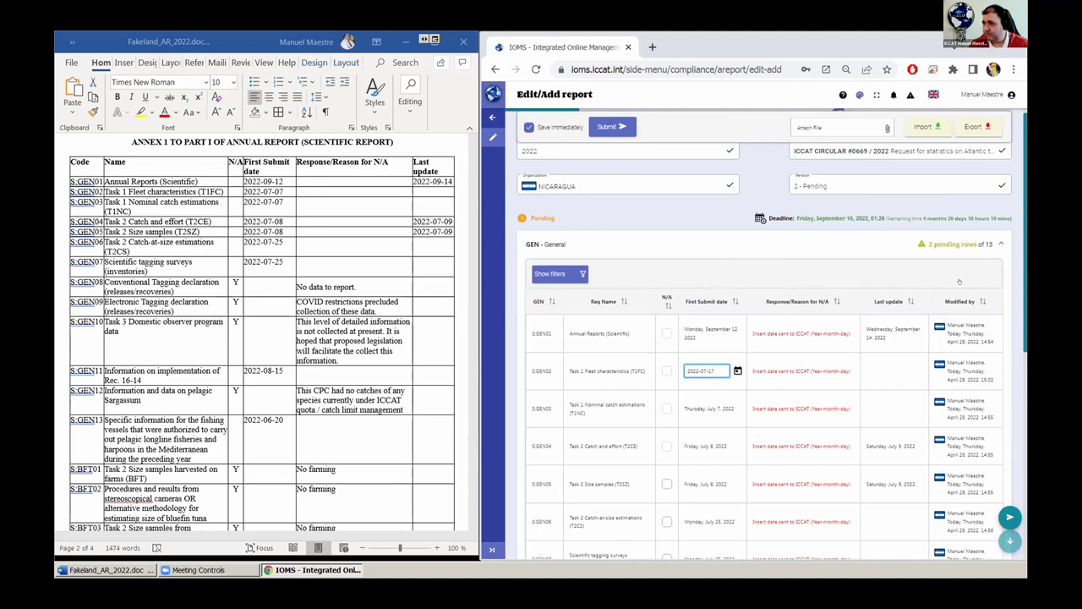
{"action": "scroll", "coordinate": [716, 217], "scroll_direction": "down", "scroll_amount": 5}
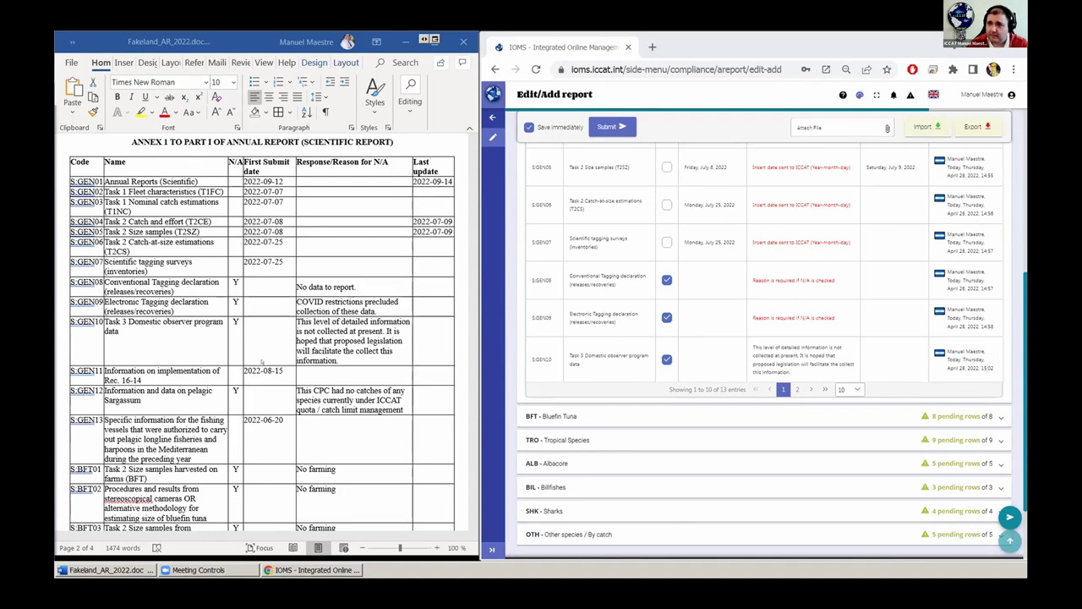
{"action": "scroll", "coordinate": [267, 361], "scroll_direction": "down", "scroll_amount": 1}
{"action": "scroll", "coordinate": [268, 361], "scroll_direction": "down", "scroll_amount": 2}
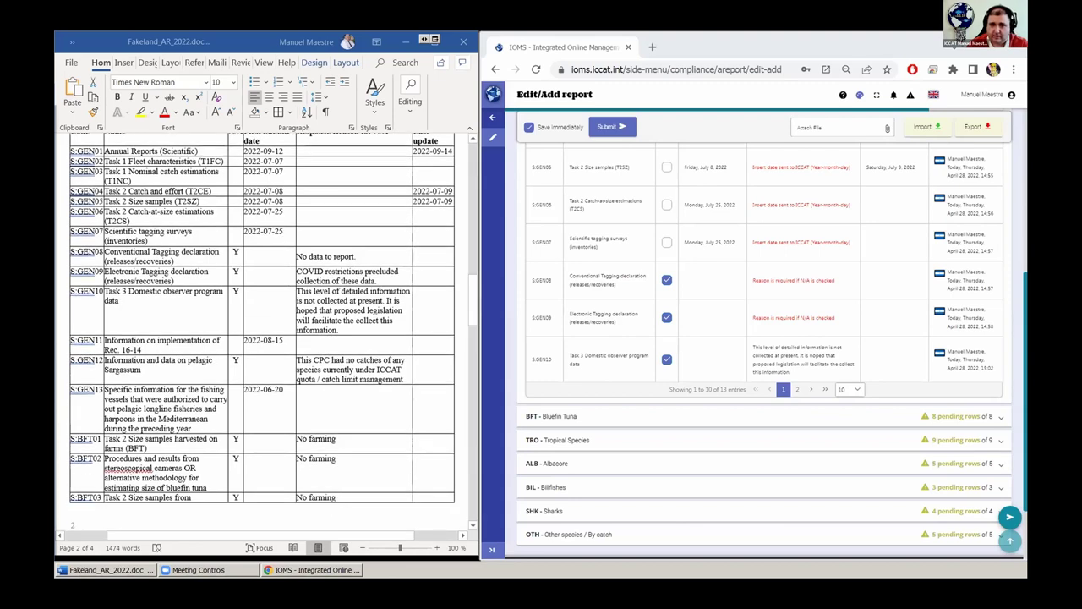
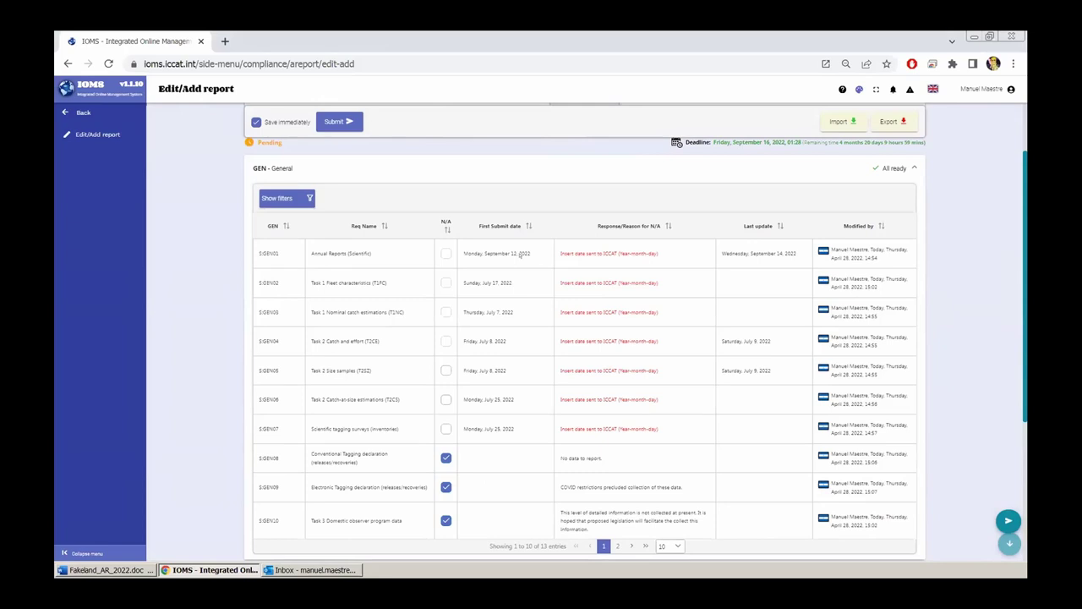
- Enter 2022-09-13 as the response for S:GEN01 Annual Reports (Scientific) and save it
{"action": "left_click", "coordinate": [562, 253]}
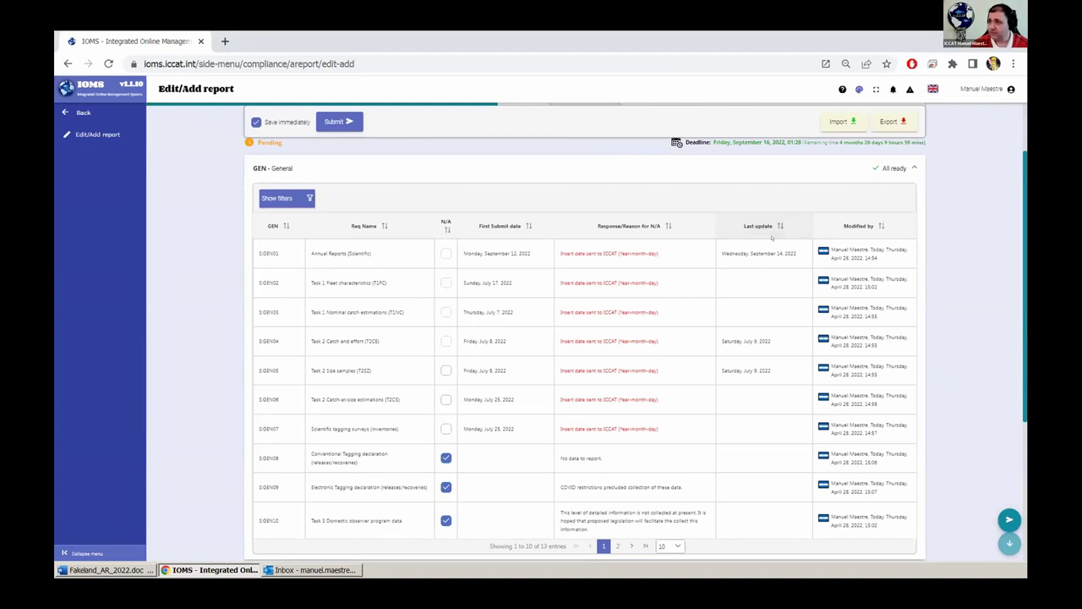
{"action": "left_click", "coordinate": [577, 247]}
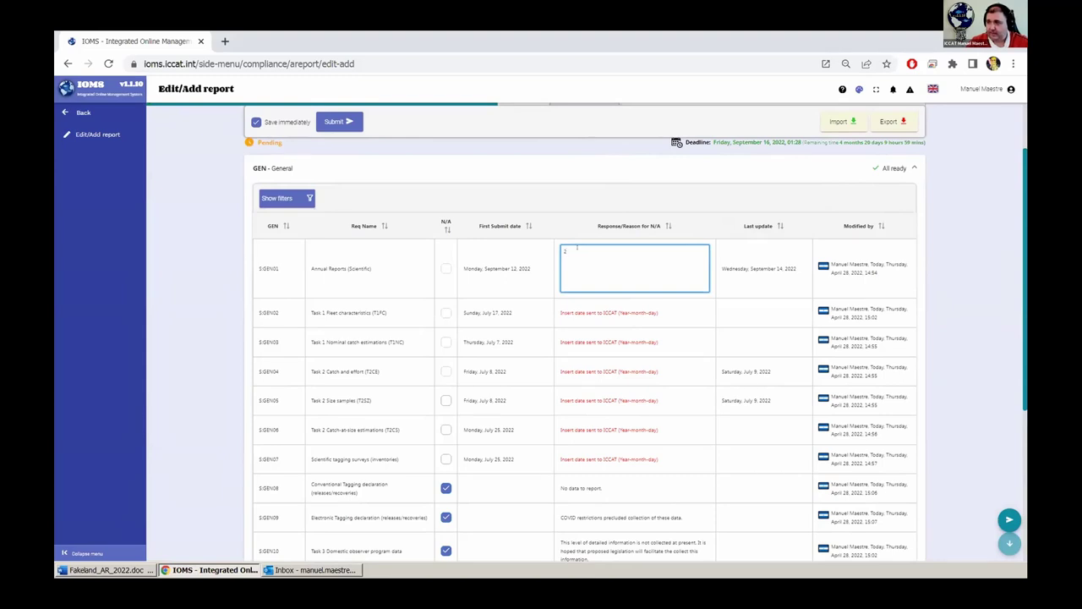
{"action": "type", "text": "2022"}
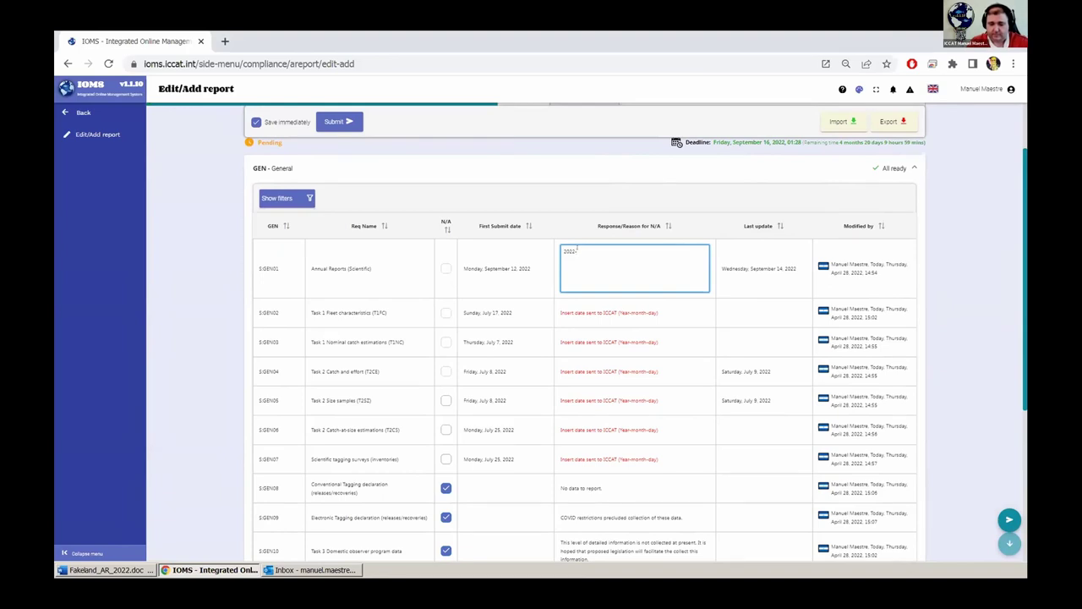
{"action": "type", "text": "-09-12"}
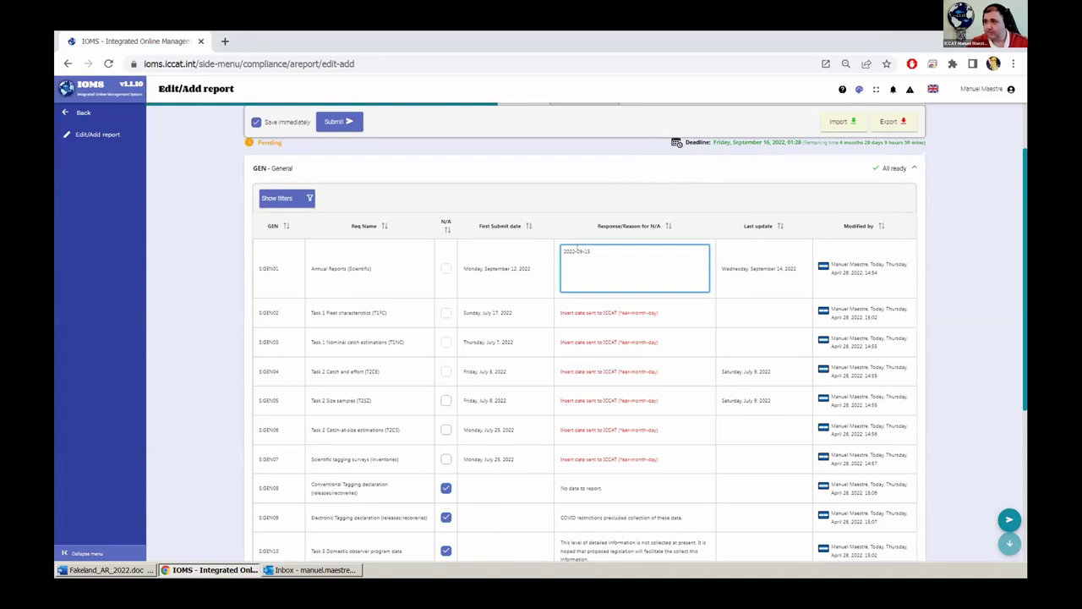
{"action": "key", "text": "Return"}
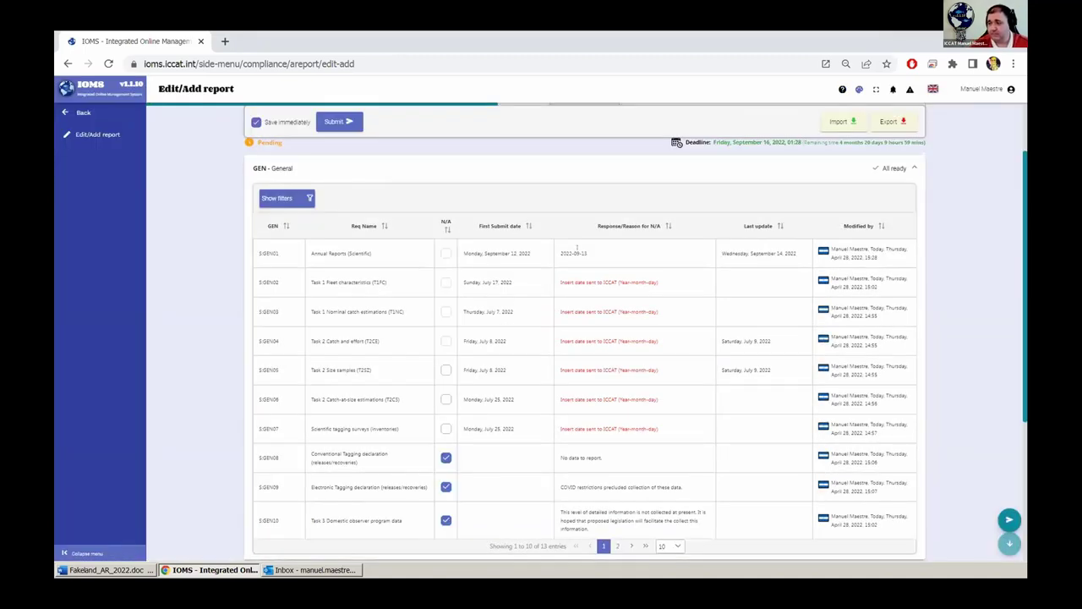
{"action": "left_click", "coordinate": [586, 253]}
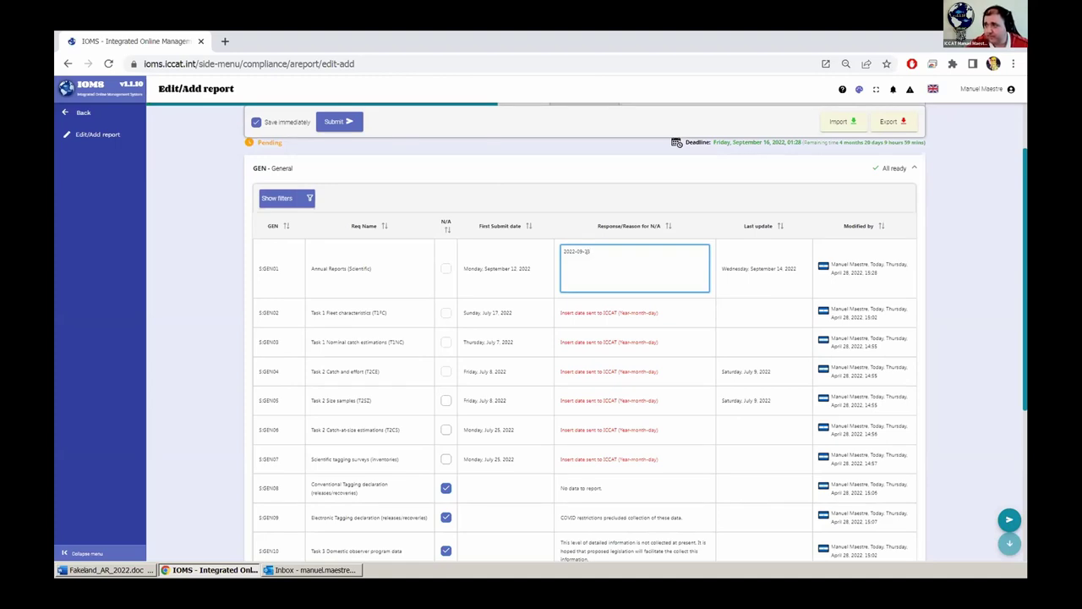
{"action": "left_click", "coordinate": [675, 198]}
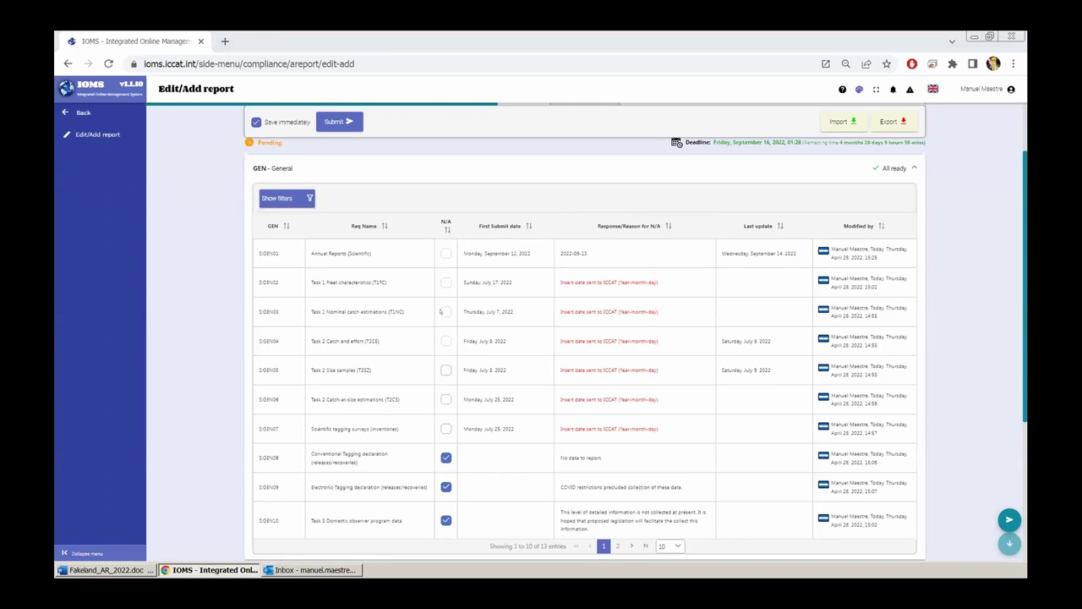
- Extend the S:GEN01 response with the lines "explanation" and "or whatever you like" below the date, and save it
{"action": "left_click", "coordinate": [592, 253]}
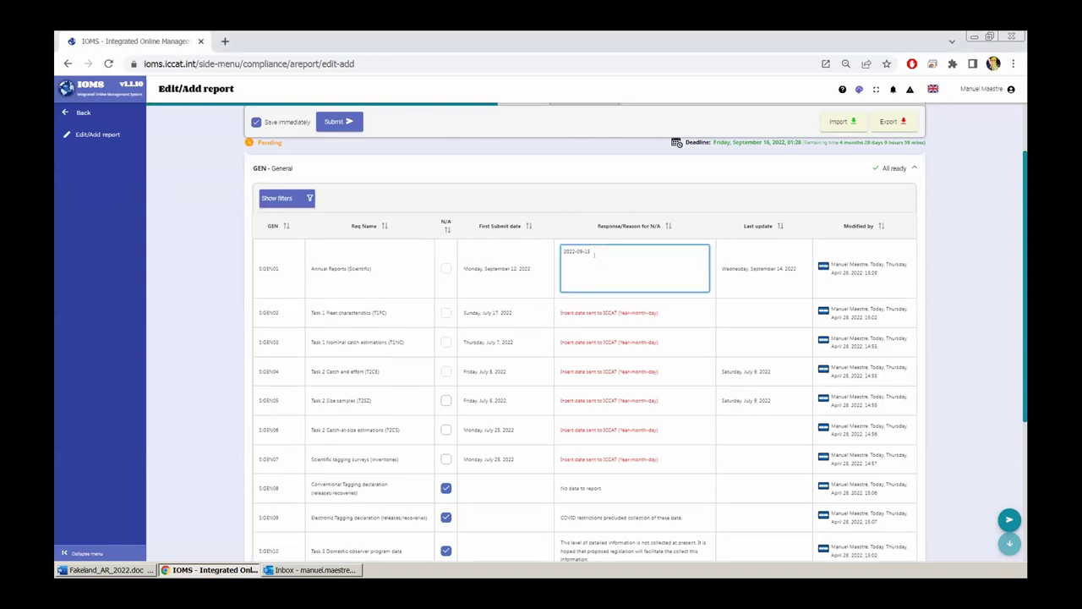
{"action": "key", "text": "Return"}
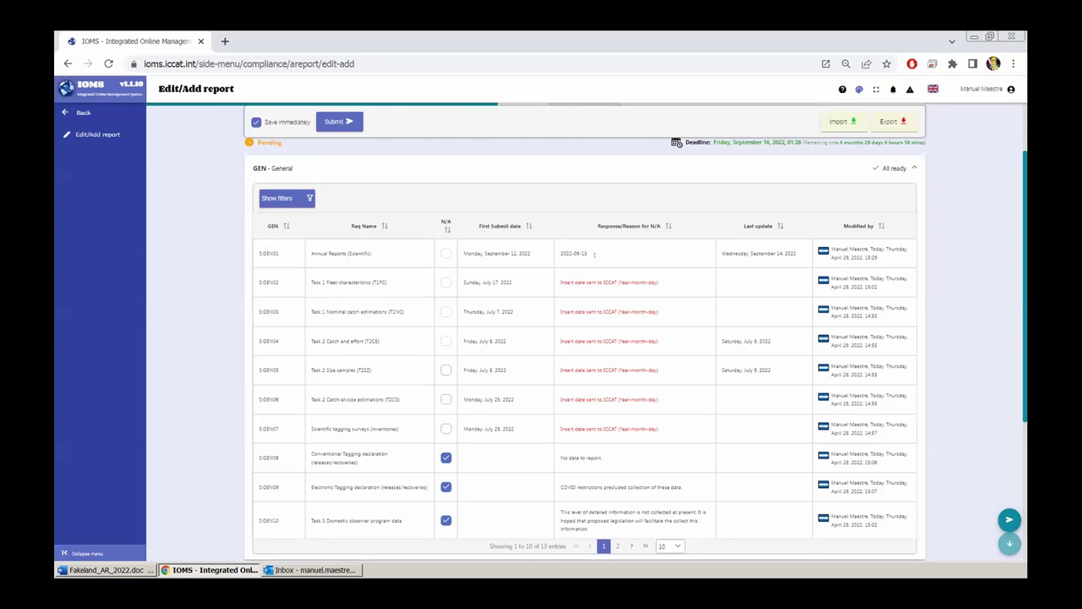
{"action": "left_click", "coordinate": [595, 255]}
{"action": "type", "text": "etc"}
{"action": "type", "text": "lanation"}
{"action": "key", "text": "Return"}
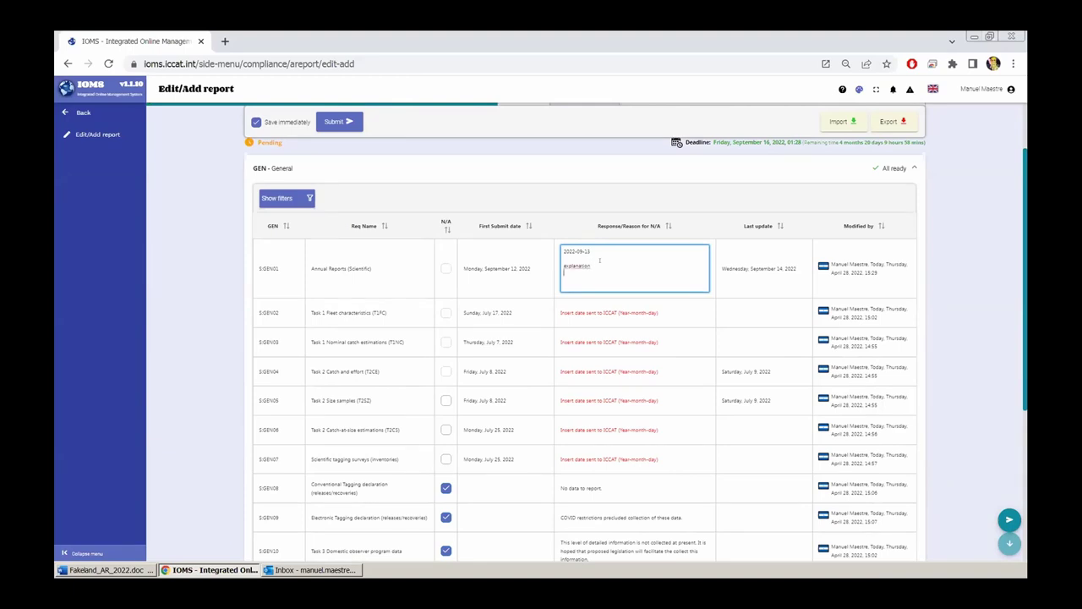
{"action": "type", "text": "d"}
{"action": "type", "text": "r whatever you like"}
{"action": "key", "text": "Tab"}
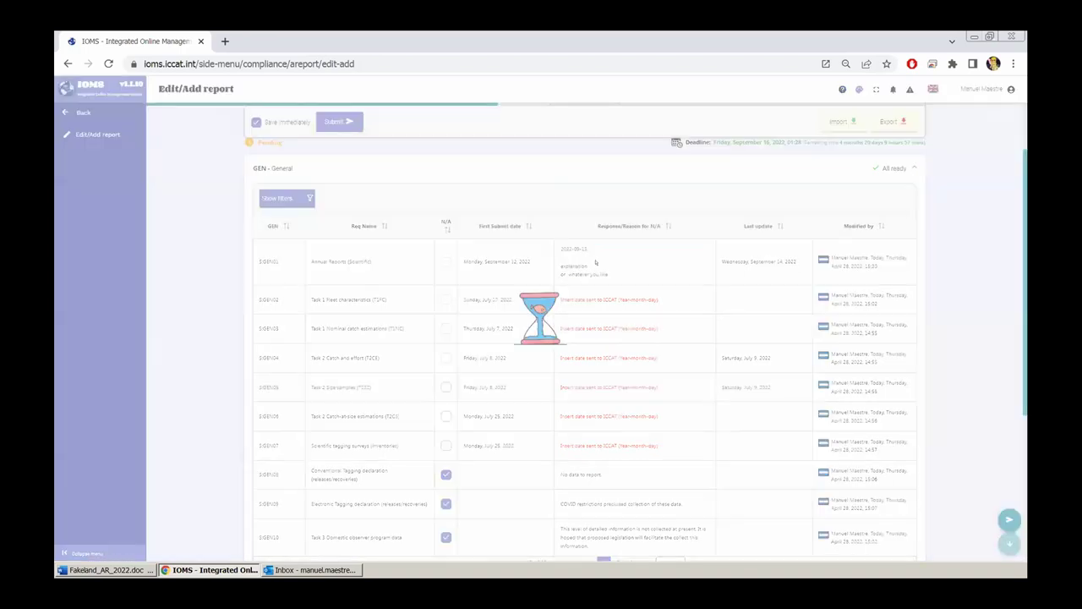
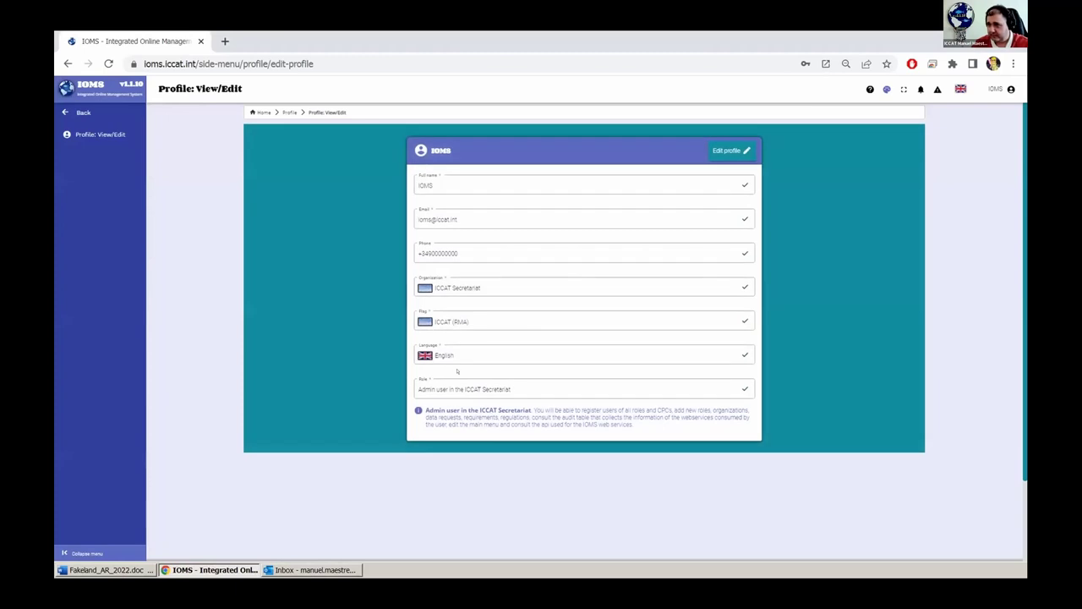
- Go from the profile to the main dashboard and inspect the enlarged chart of pending and completed data requests by organisation, closing the enlarged view
{"action": "left_click", "coordinate": [439, 386]}
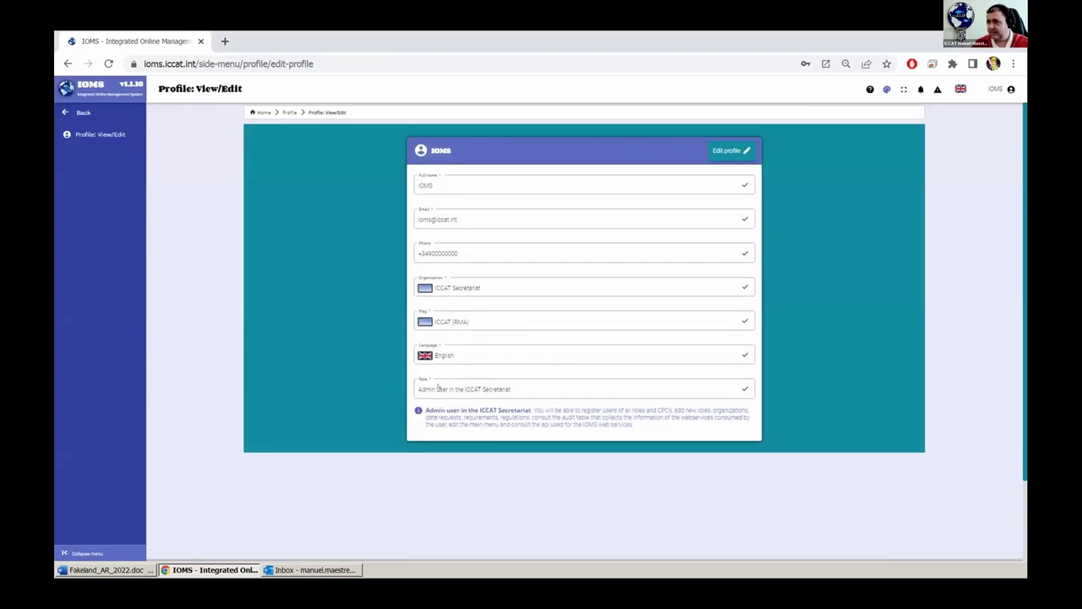
{"action": "left_click", "coordinate": [262, 112]}
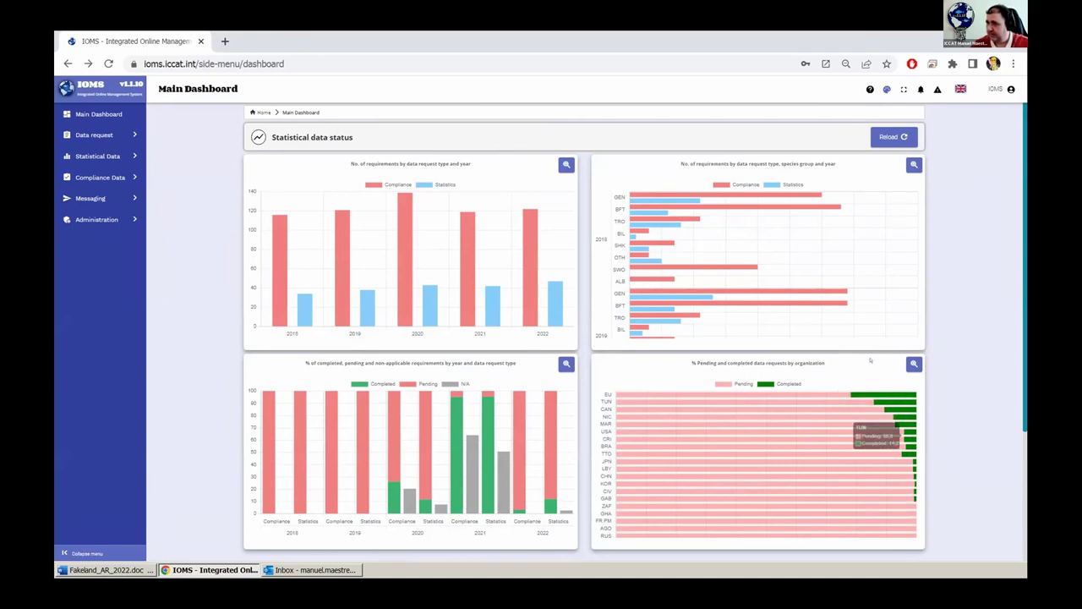
{"action": "left_click", "coordinate": [913, 364]}
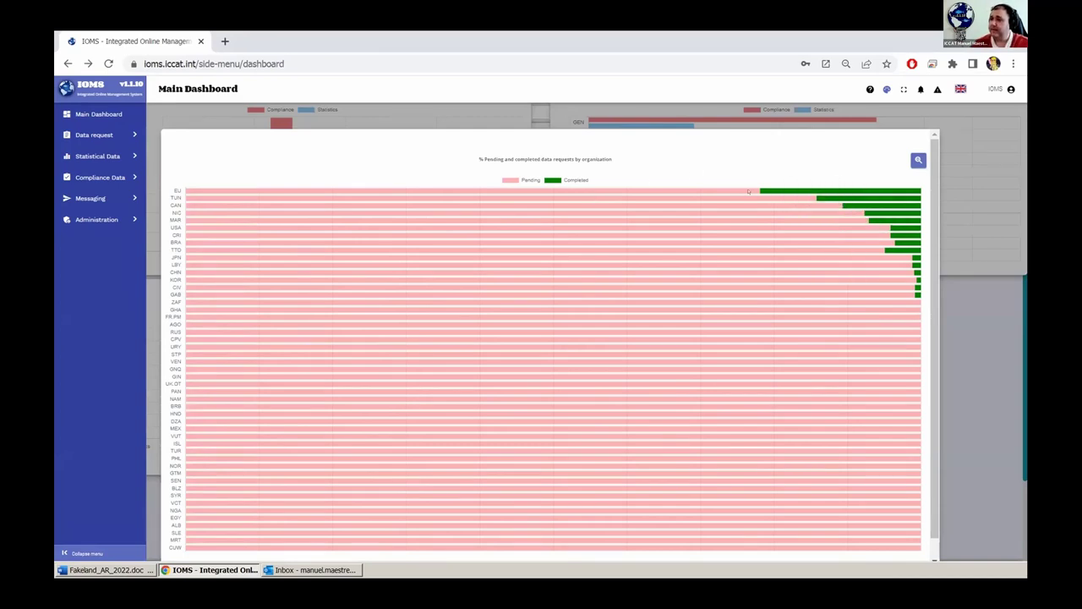
{"action": "mouse_move", "coordinate": [762, 190]}
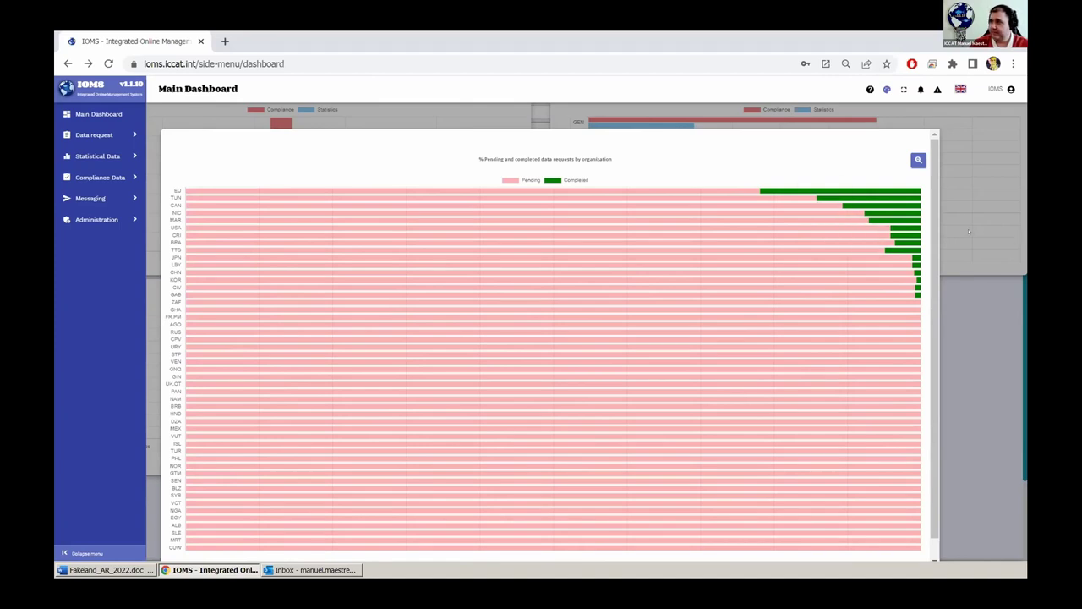
{"action": "left_click", "coordinate": [916, 160]}
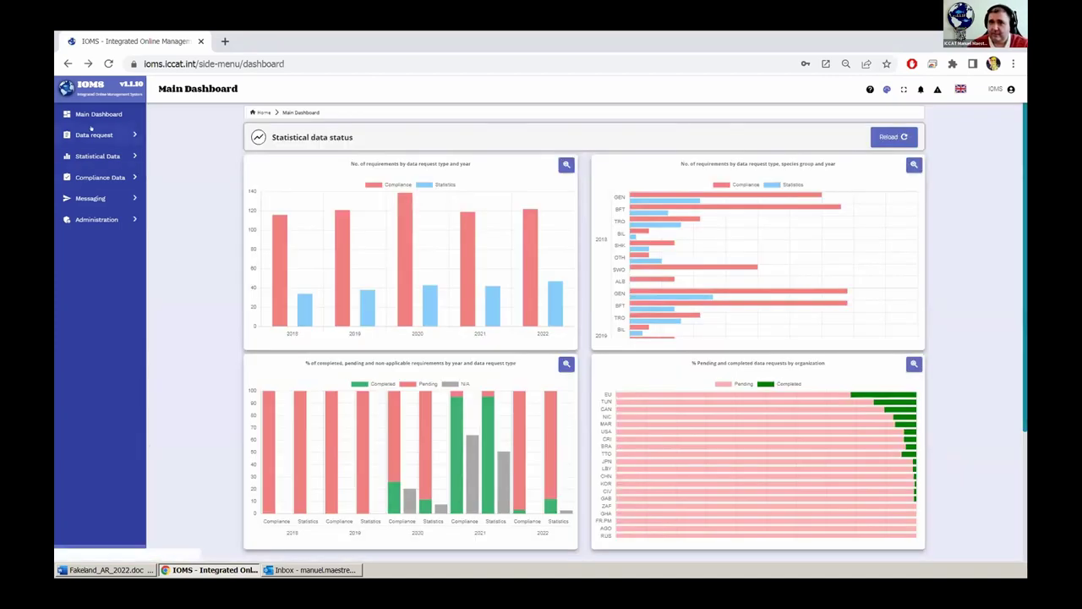
- Open the Annual Reports Dashboard within the Annual Report options of Compliance Data
{"action": "left_click", "coordinate": [98, 176]}
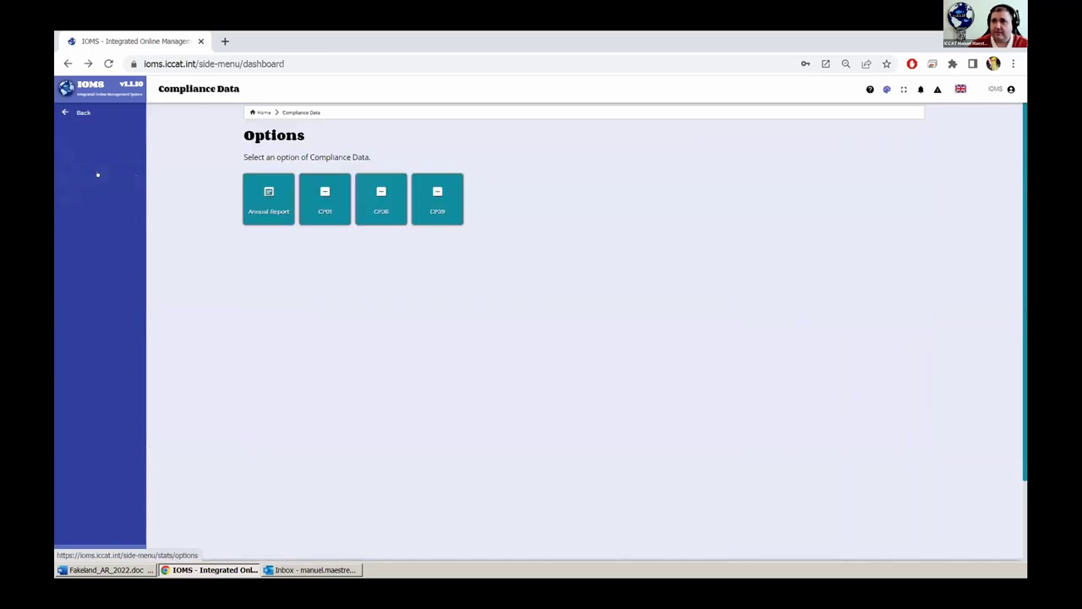
{"action": "left_click", "coordinate": [269, 200]}
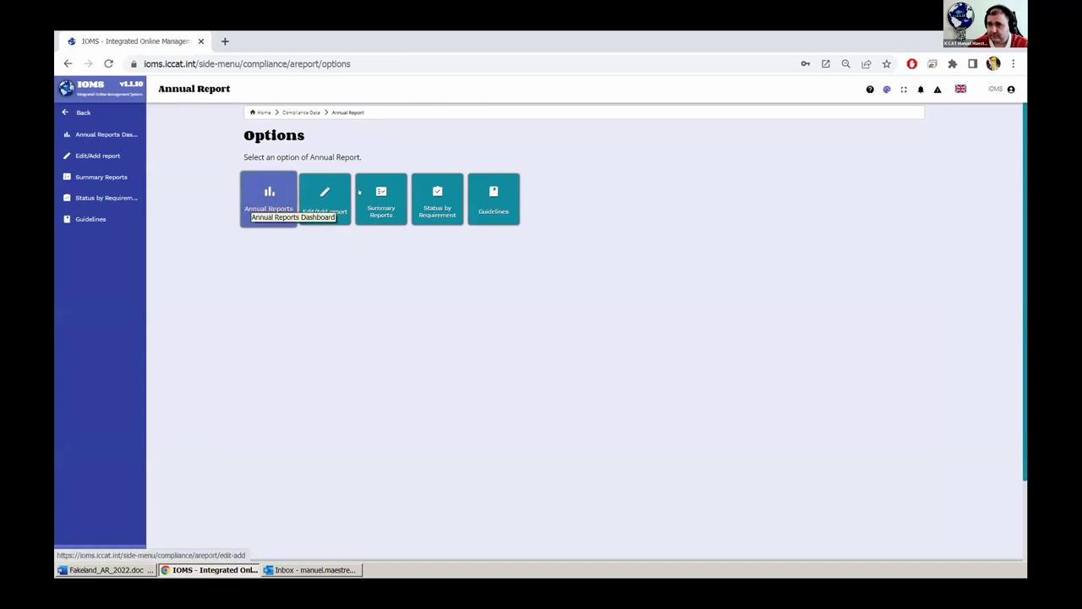
{"action": "left_click", "coordinate": [270, 206]}
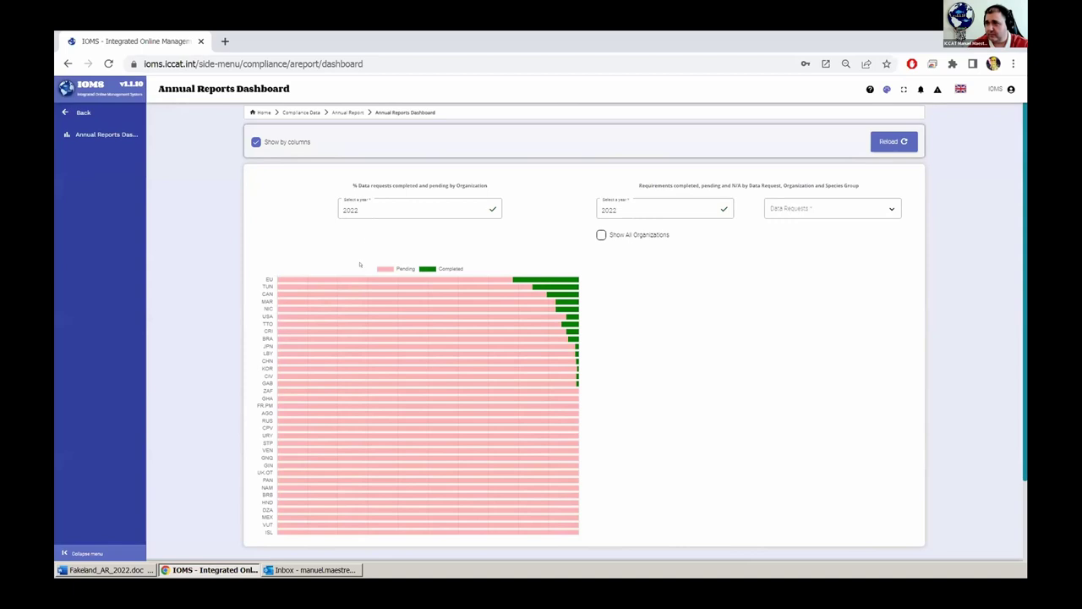
- View the completed and pending data requests by organisation for 2021, and return that chart to 2022
{"action": "left_click", "coordinate": [373, 214]}
{"action": "left_click", "coordinate": [373, 208]}
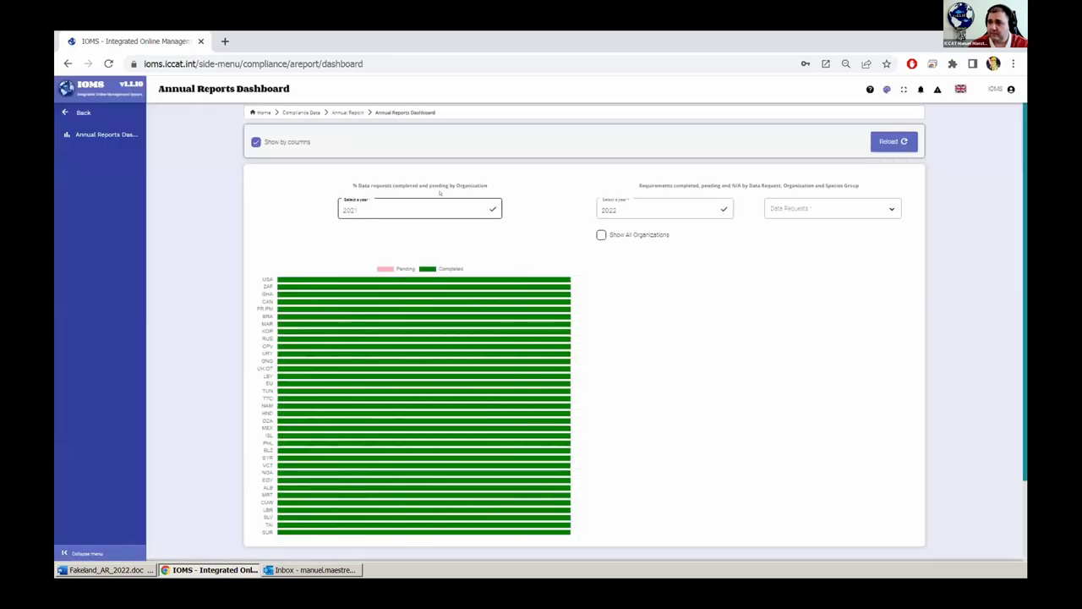
{"action": "left_click", "coordinate": [415, 209]}
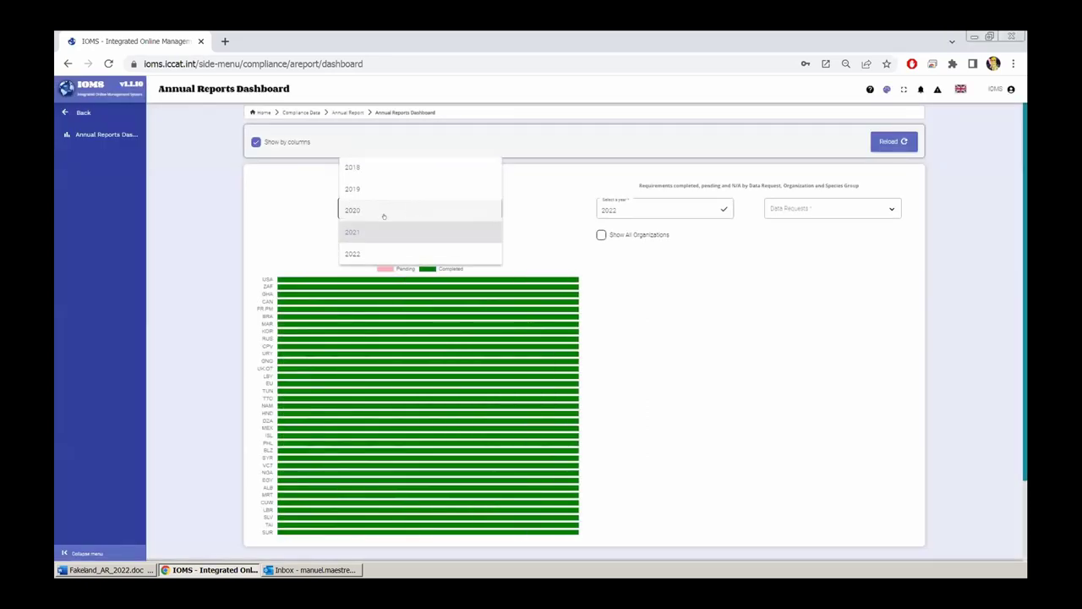
{"action": "left_click", "coordinate": [367, 253]}
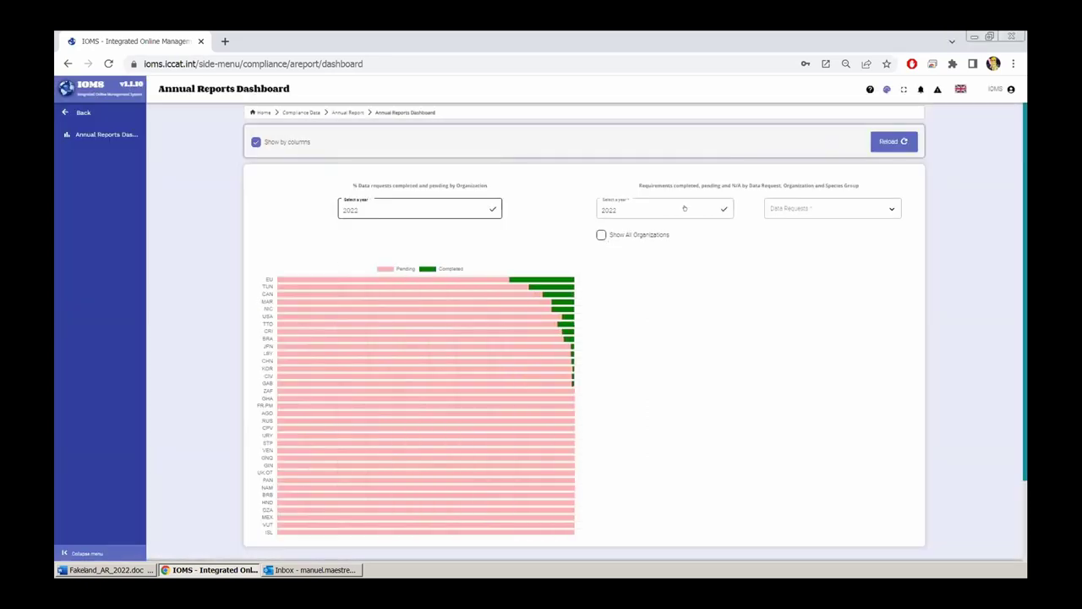
{"action": "left_click", "coordinate": [661, 211]}
{"action": "left_click", "coordinate": [626, 212]}
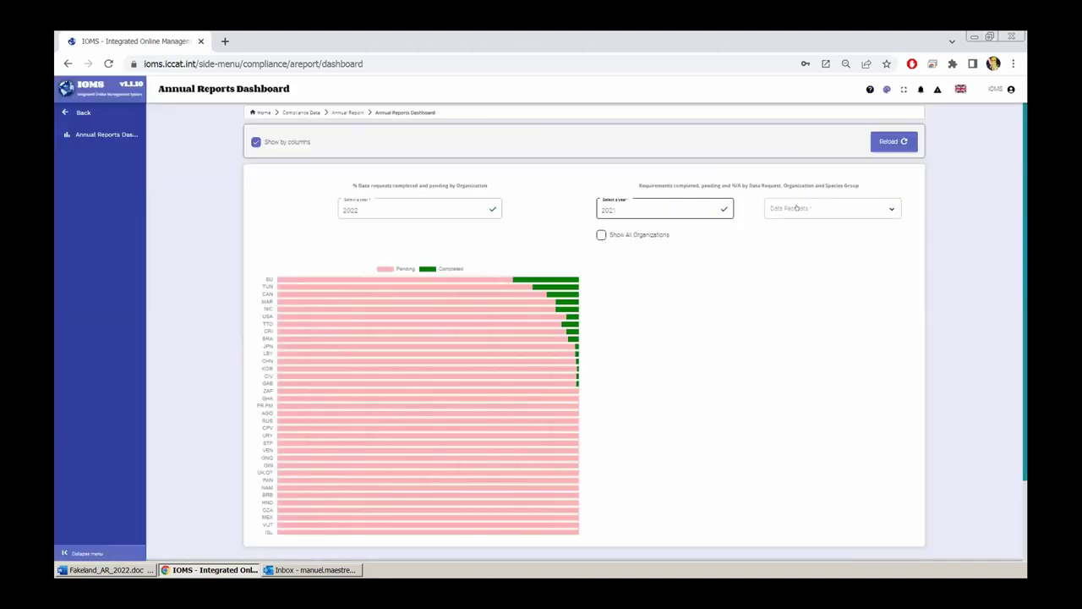
{"action": "left_click", "coordinate": [828, 207]}
{"action": "left_click", "coordinate": [810, 247]}
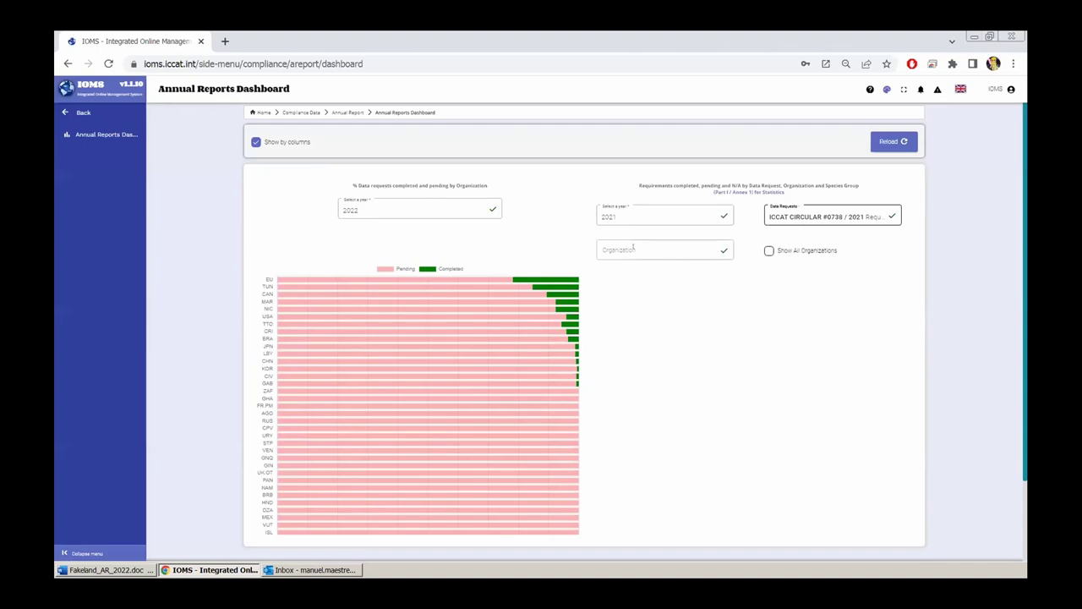
{"action": "left_click", "coordinate": [627, 245]}
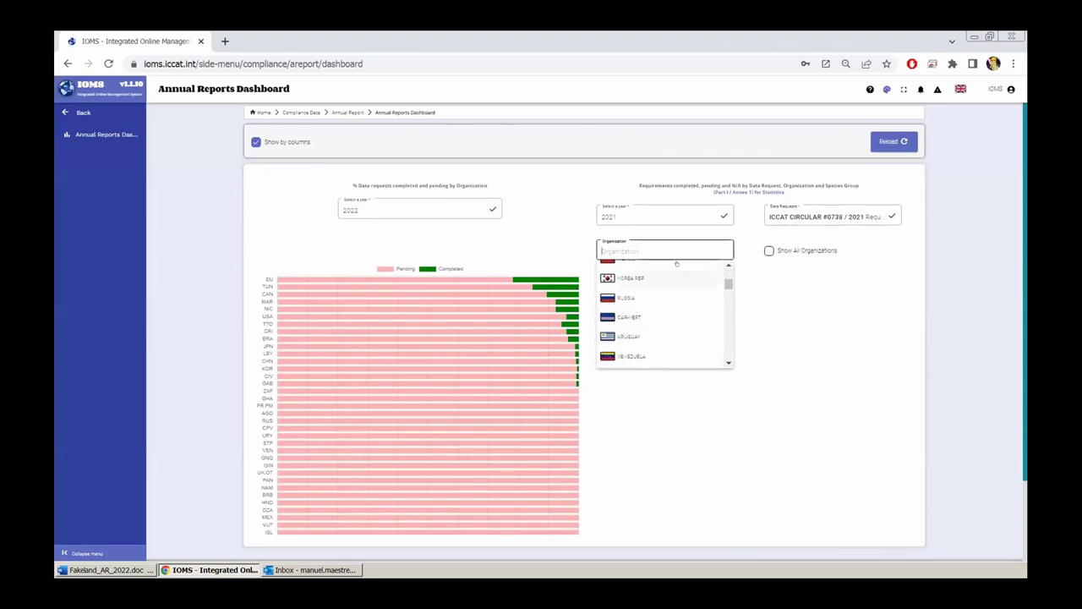
- Display the requirements by species group for 2022, ICCAT CIRCULAR #0669 / 2022 and the European Union, and inspect the General and Bluefin Tuna bars
{"action": "left_click", "coordinate": [650, 220]}
{"action": "left_click", "coordinate": [623, 260]}
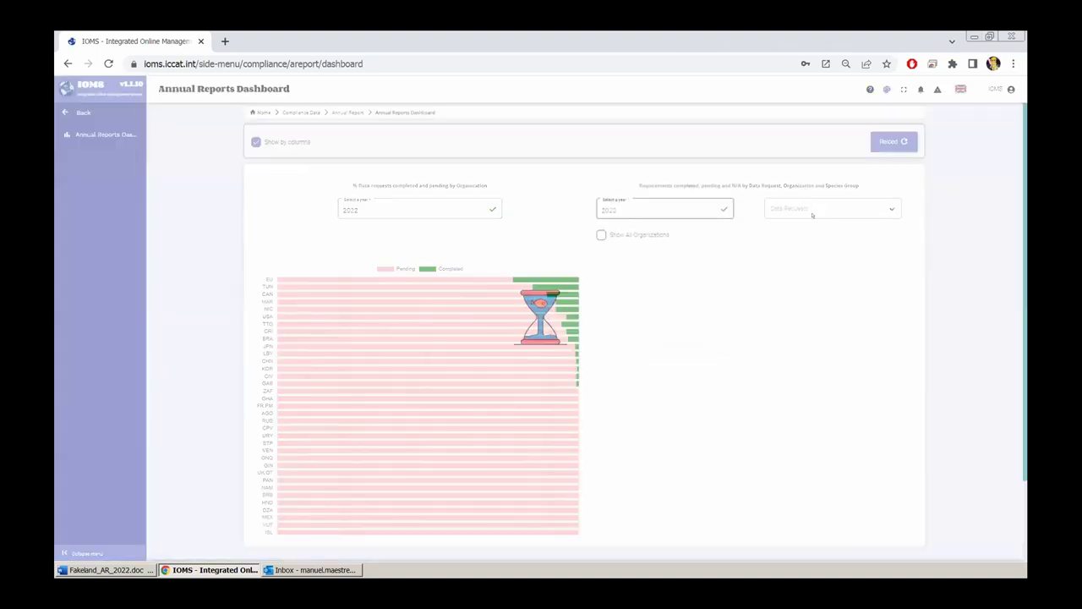
{"action": "left_click", "coordinate": [796, 206]}
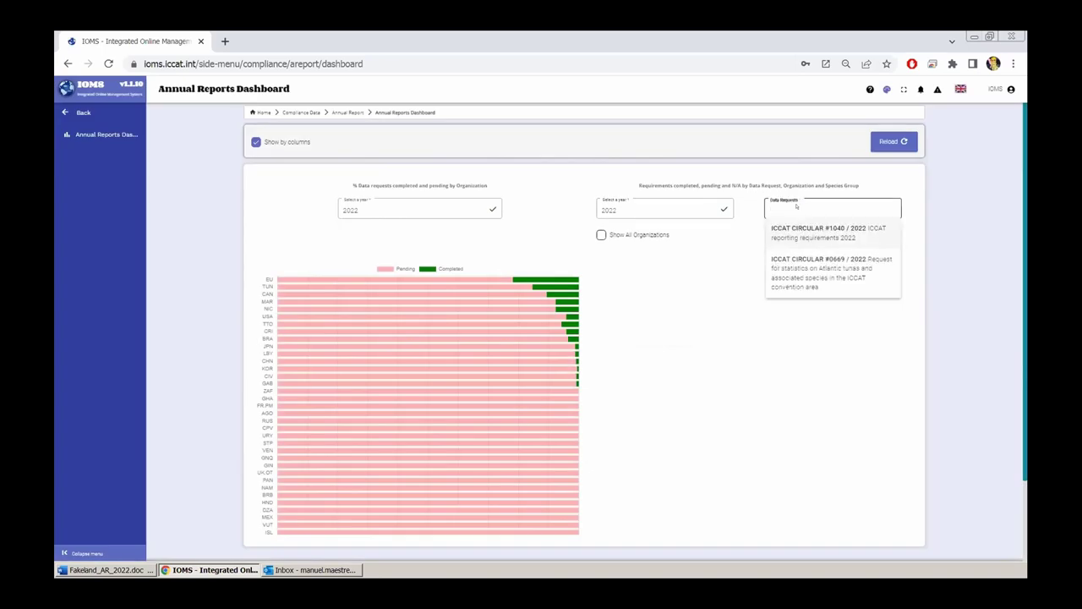
{"action": "left_click", "coordinate": [821, 275]}
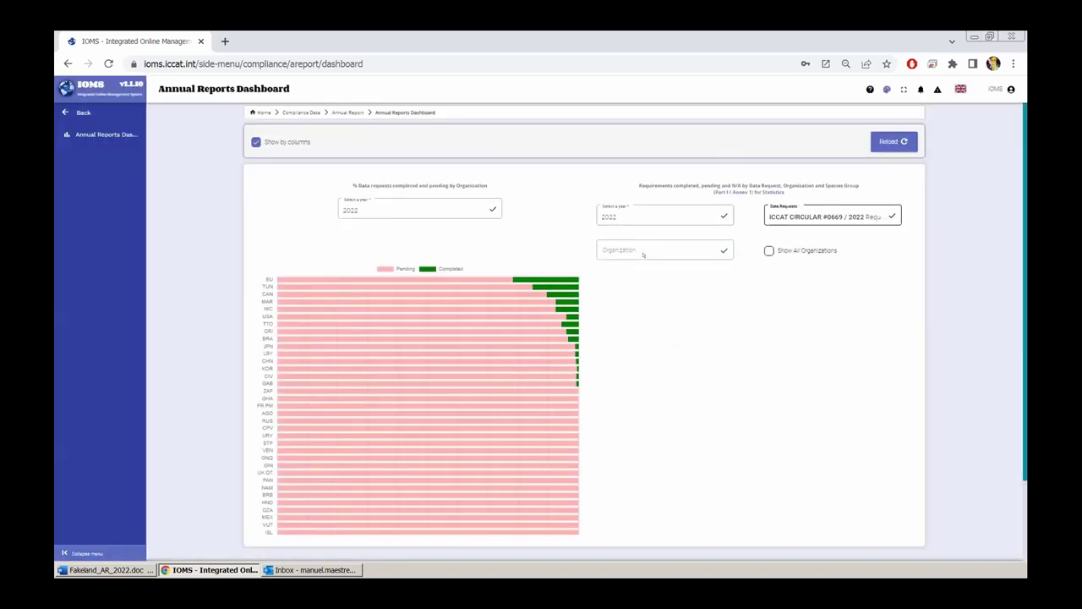
{"action": "left_click", "coordinate": [658, 247]}
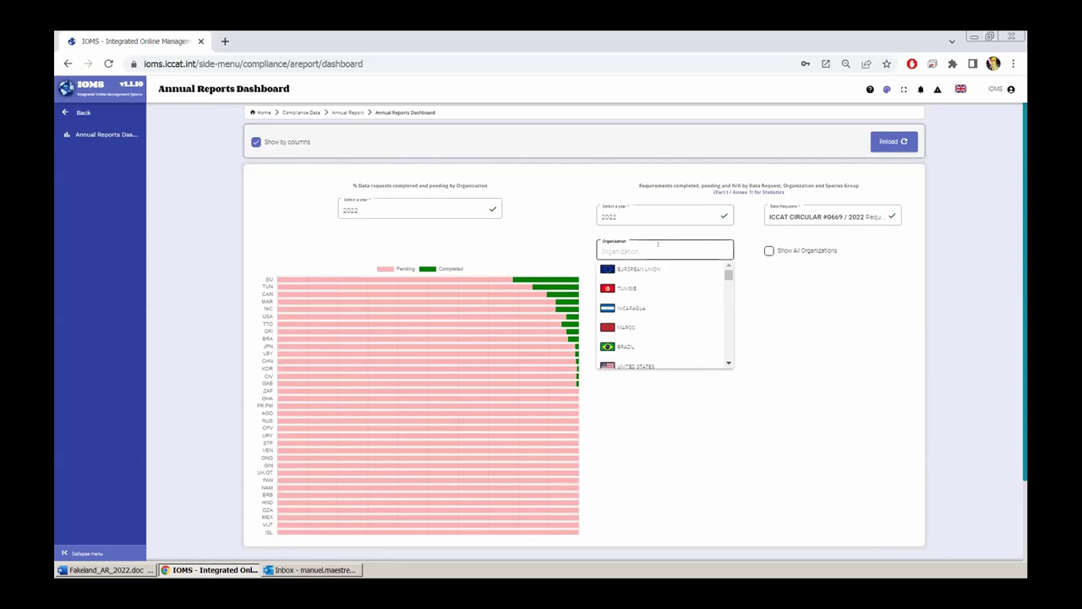
{"action": "left_click", "coordinate": [657, 266]}
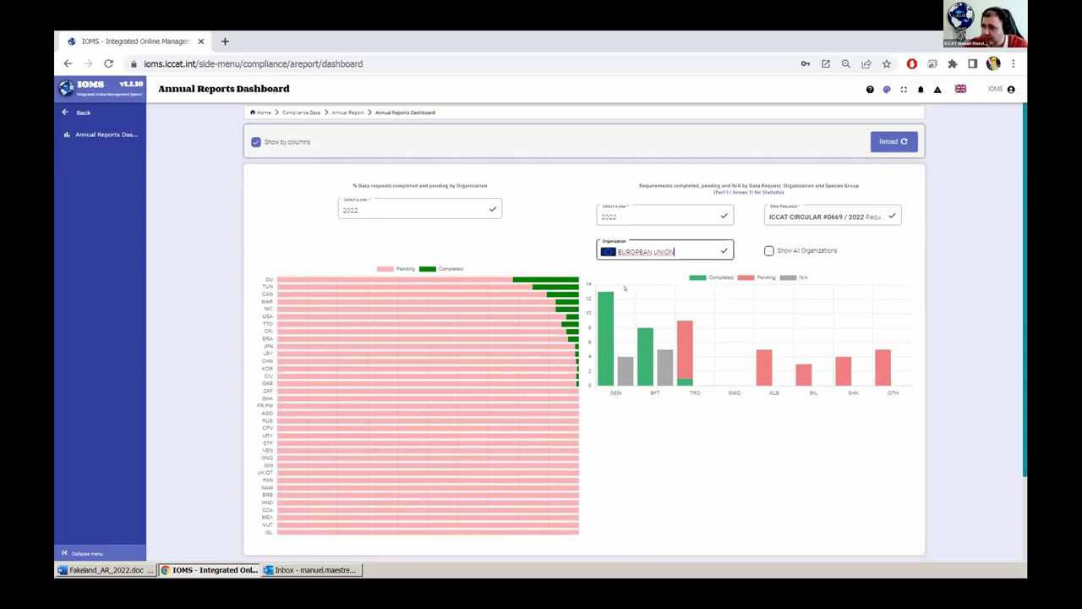
{"action": "mouse_move", "coordinate": [608, 338]}
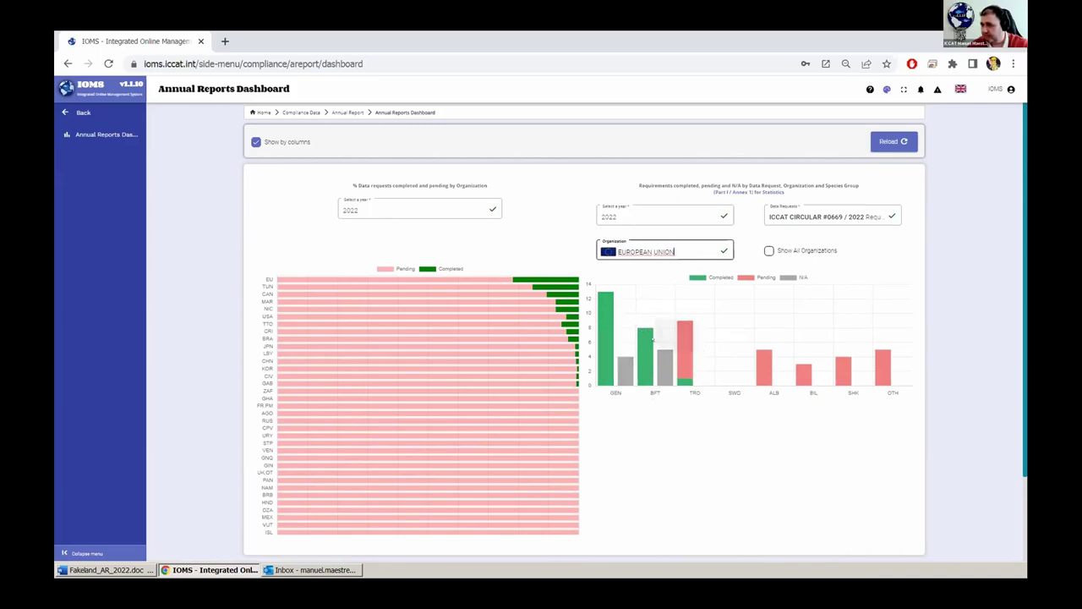
- Display the dashboard's 2022 requirements by species group for Tunisie instead of the European Union
{"action": "mouse_move", "coordinate": [665, 378]}
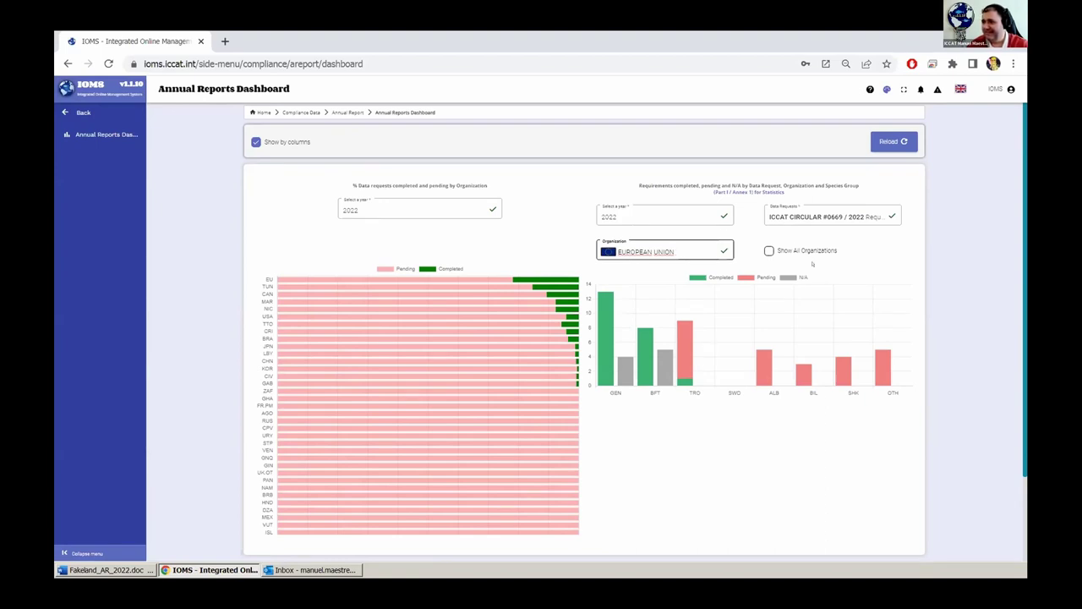
{"action": "left_click", "coordinate": [701, 242]}
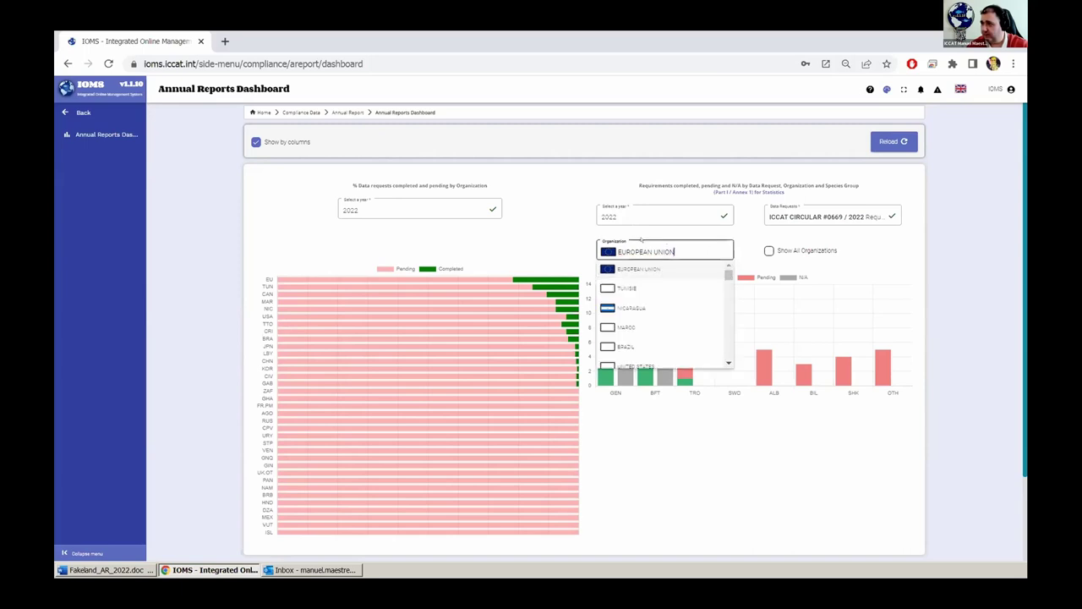
{"action": "left_click", "coordinate": [627, 282]}
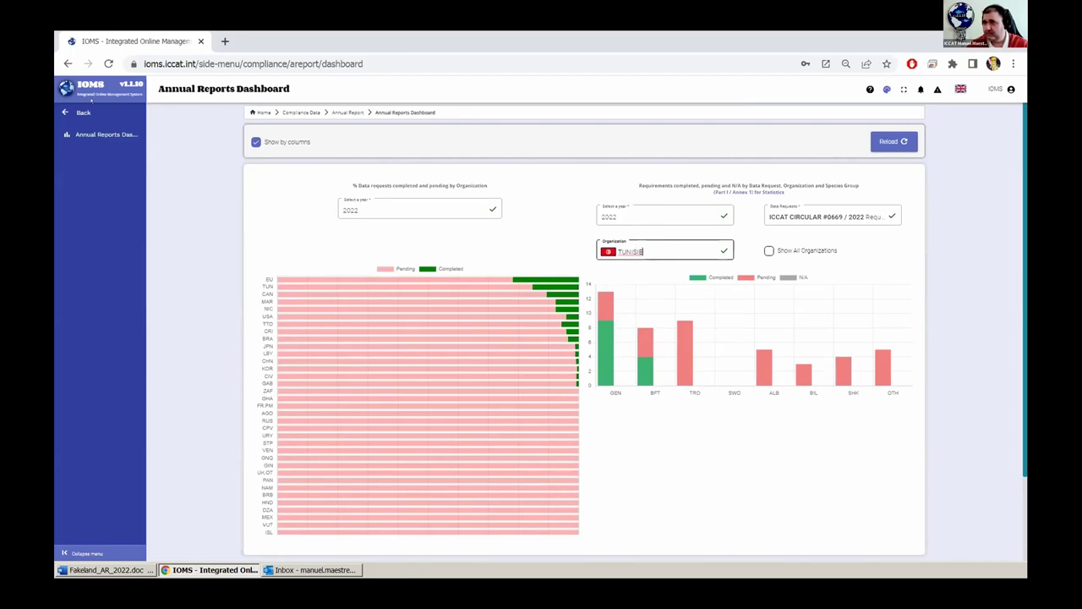
- Open the Annual Reports Summary for 2022 with the ICCAT CIRCULAR #1040 / 2022 data request
{"action": "left_click", "coordinate": [92, 113]}
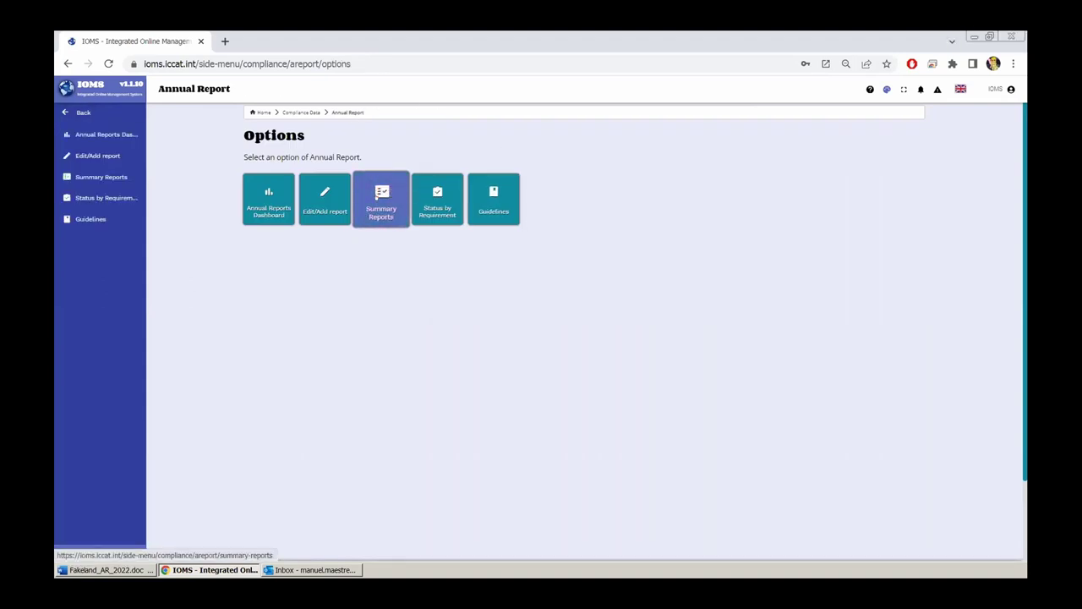
{"action": "left_click", "coordinate": [376, 197]}
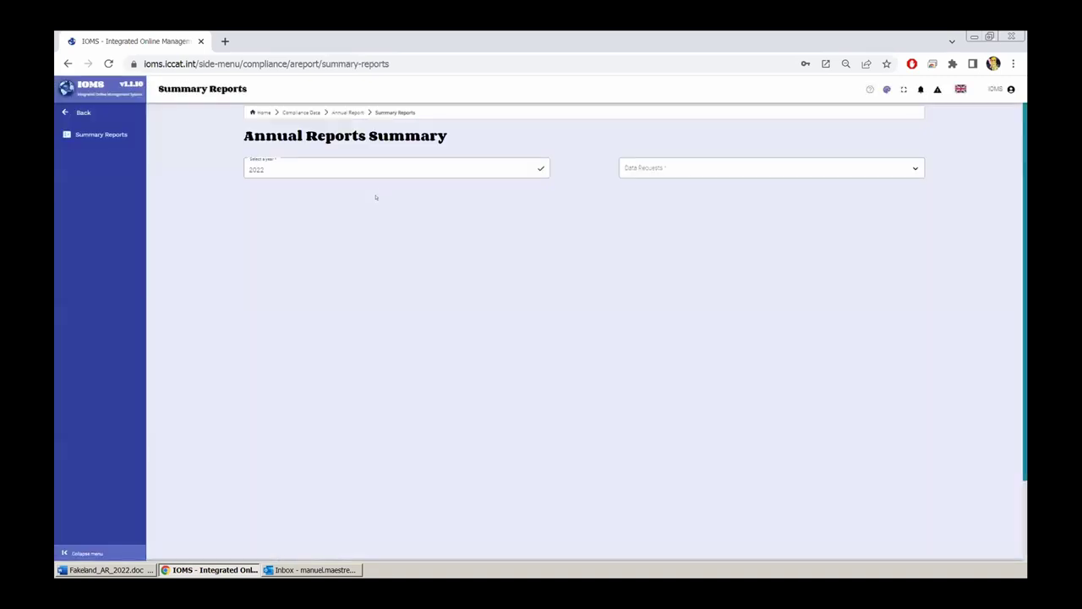
{"action": "left_click", "coordinate": [698, 166]}
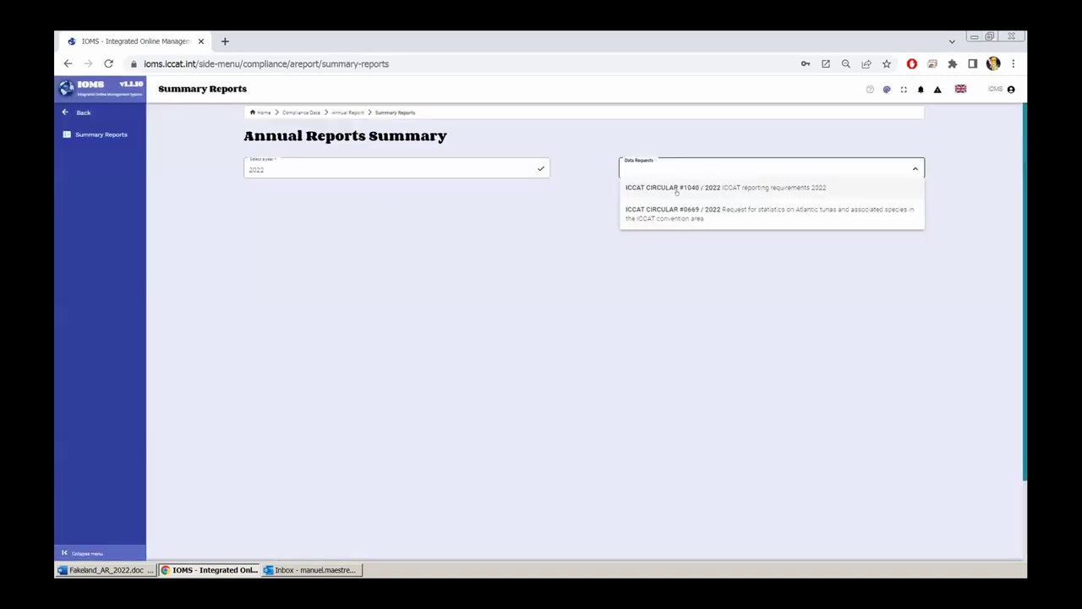
{"action": "left_click", "coordinate": [677, 183]}
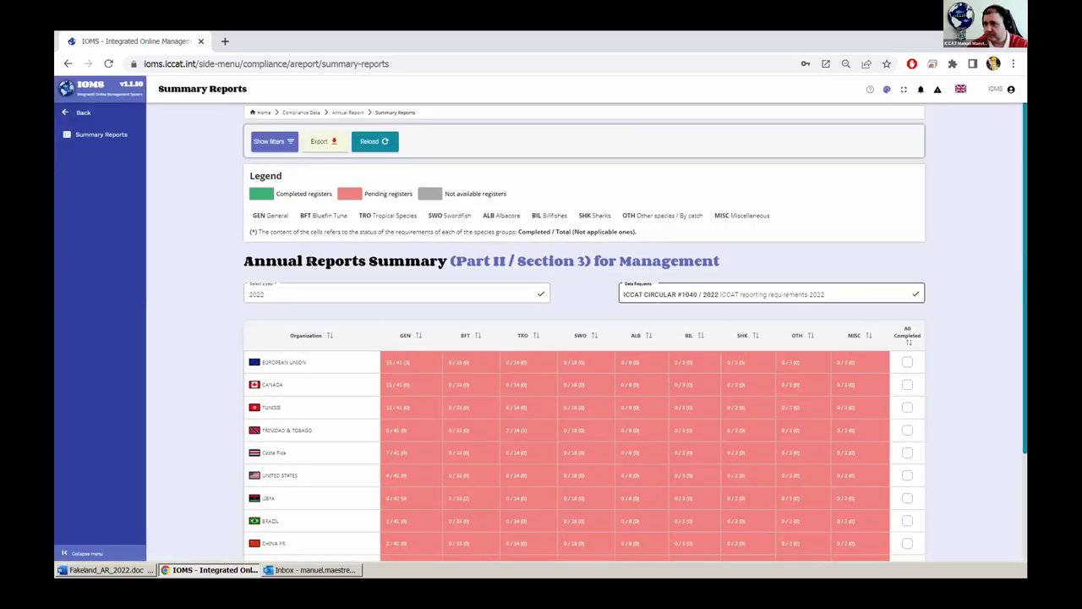
- Examine the note explaining the completed, total and not applicable counts in the summary table's cells
{"action": "scroll", "coordinate": [212, 300], "scroll_direction": "down", "scroll_amount": 2}
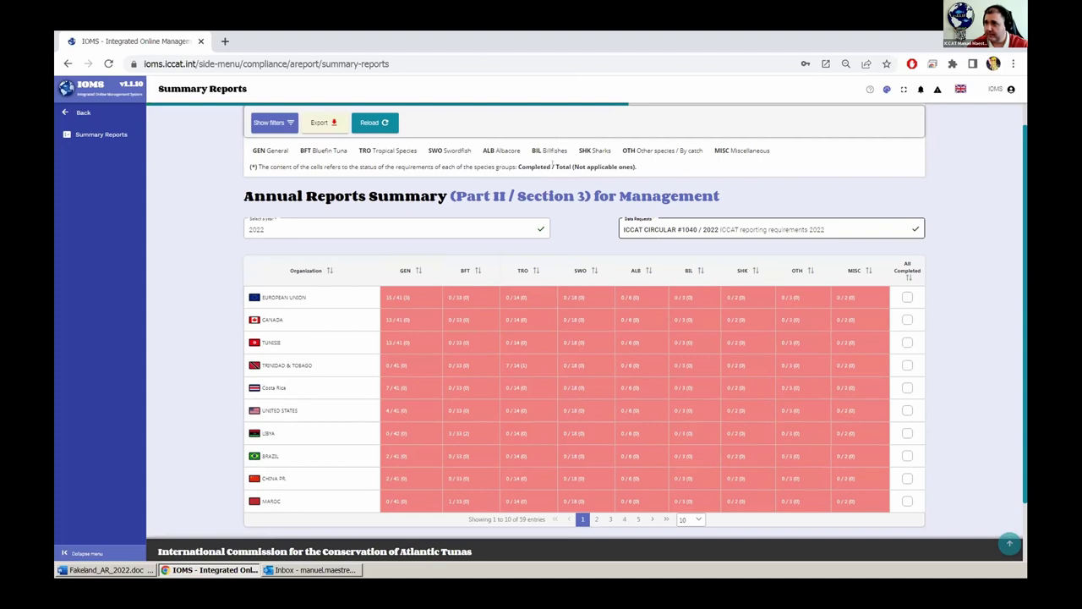
{"action": "left_click", "coordinate": [566, 169]}
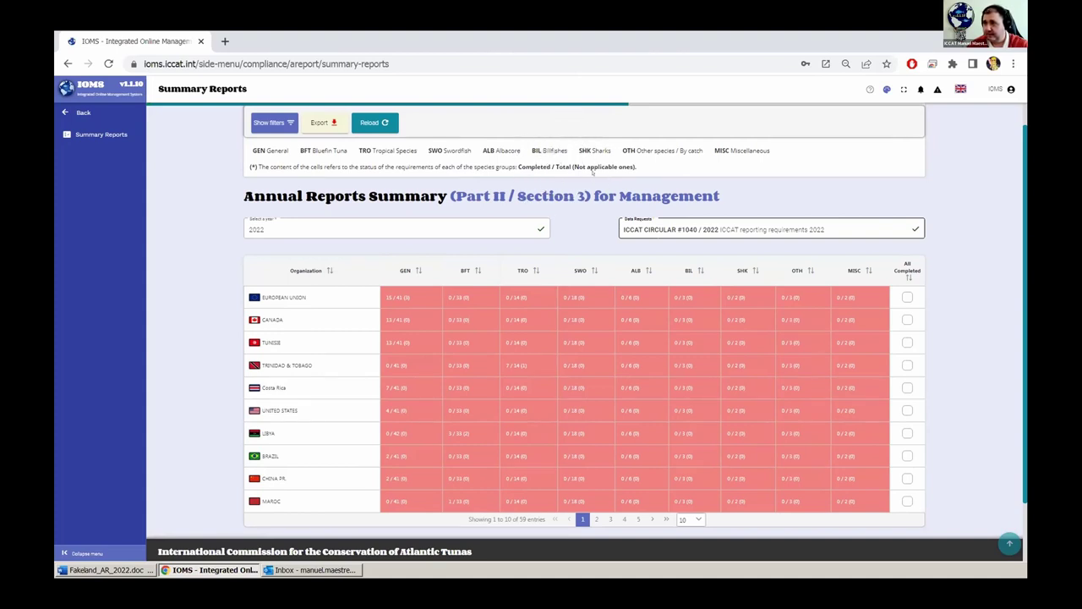
{"action": "left_click", "coordinate": [602, 162]}
{"action": "left_click", "coordinate": [601, 162]}
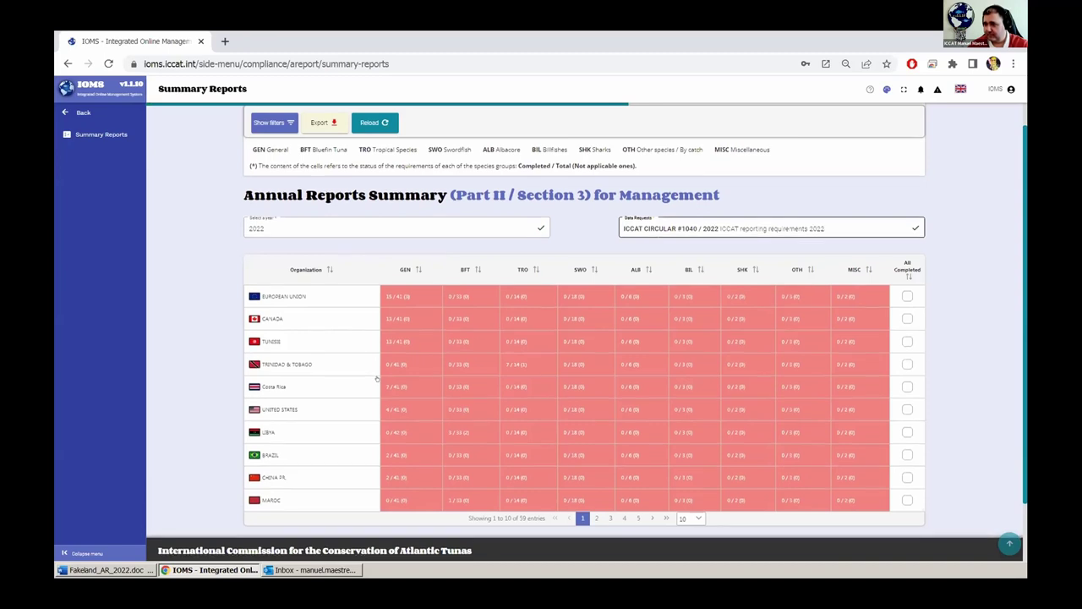
- Browse the second and third pages of organisations in the summary table and return to the first page
{"action": "scroll", "coordinate": [508, 406], "scroll_direction": "down", "scroll_amount": 1}
{"action": "left_click", "coordinate": [596, 444]}
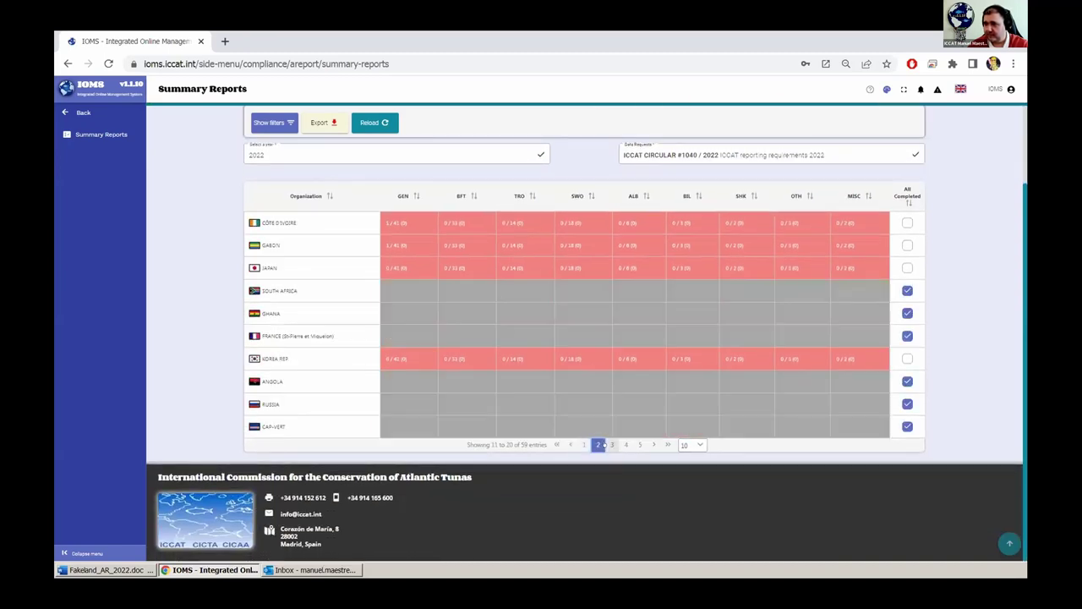
{"action": "left_click", "coordinate": [611, 445]}
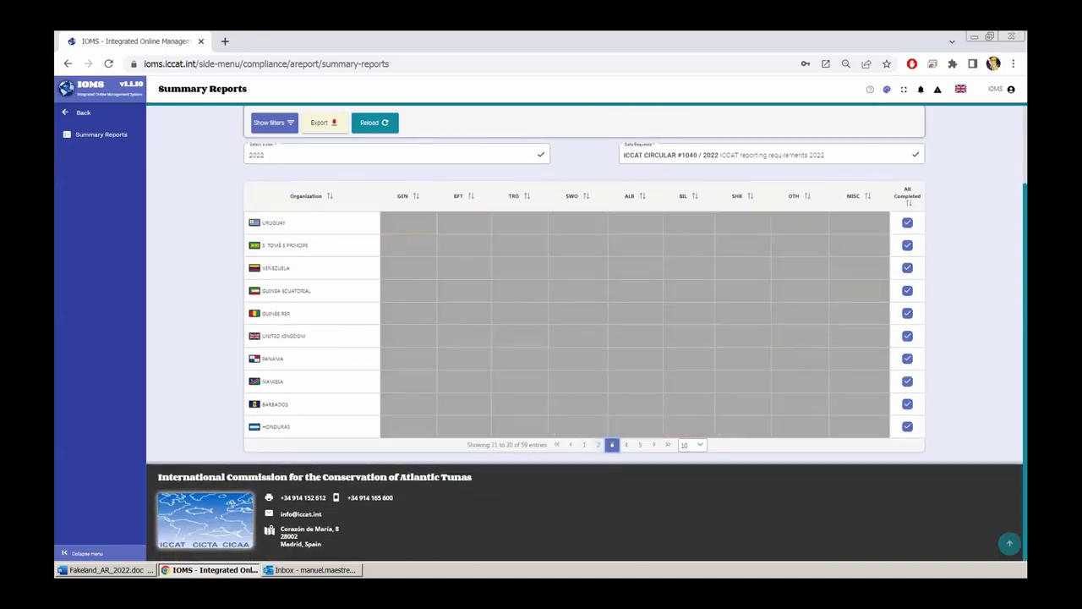
{"action": "left_click", "coordinate": [569, 444]}
{"action": "left_click", "coordinate": [569, 444]}
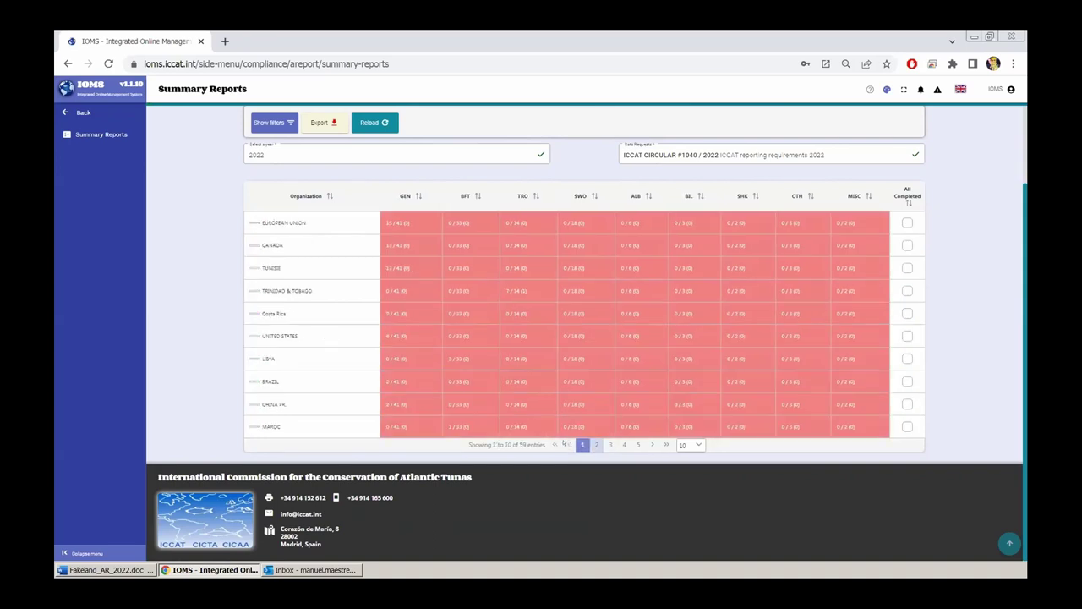
- Examine the colour legend for completed and pending registers above the annual reports summary
{"action": "scroll", "coordinate": [507, 405], "scroll_direction": "up", "scroll_amount": 2}
{"action": "scroll", "coordinate": [487, 418], "scroll_direction": "down", "scroll_amount": 1}
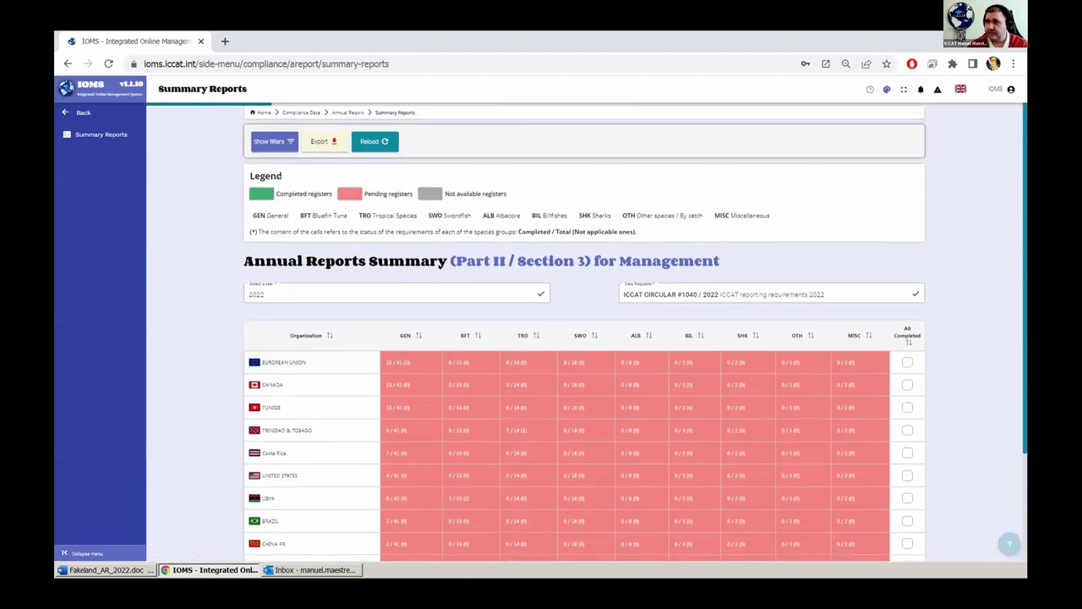
{"action": "left_click", "coordinate": [263, 194]}
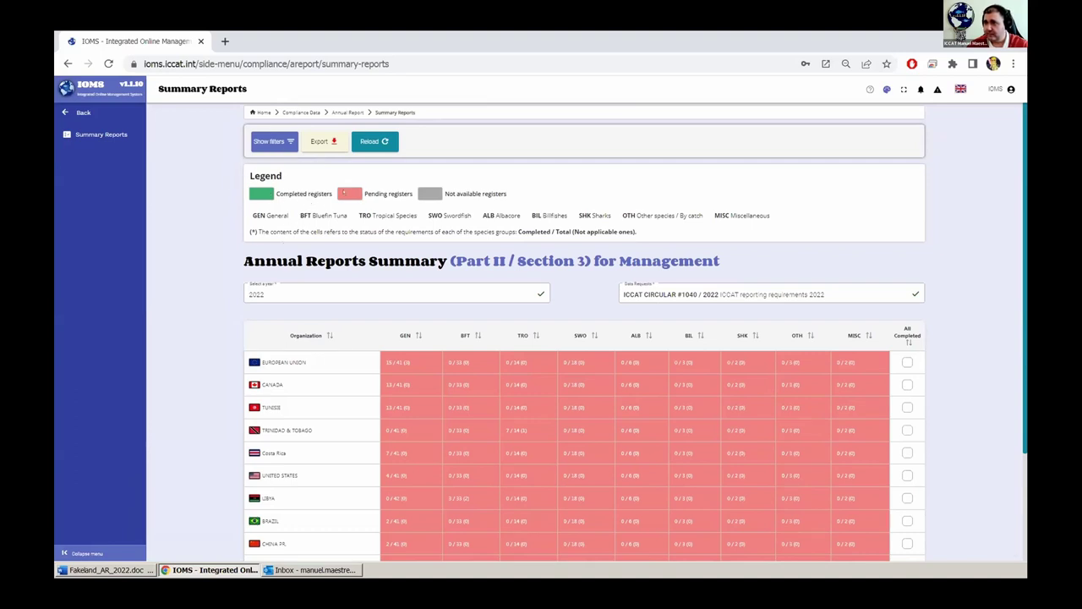
{"action": "left_click", "coordinate": [354, 194]}
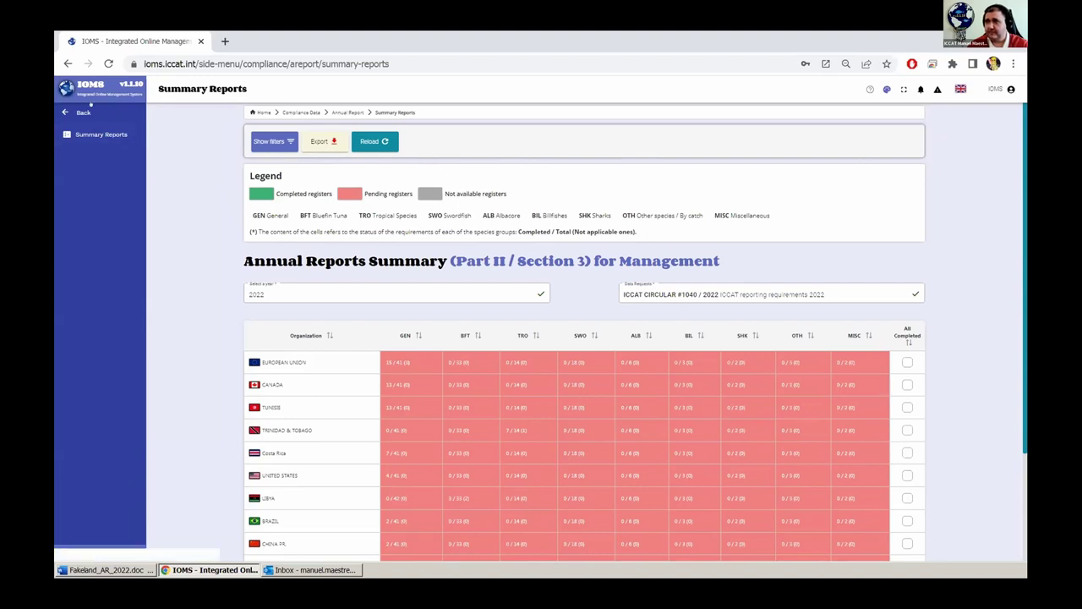
- Open the Status by Requirement report for 2022, ICCAT CIRCULAR #0669 / 2022 and requirement S:GEN01 Annual Reports (Scientific)
{"action": "left_click", "coordinate": [348, 111]}
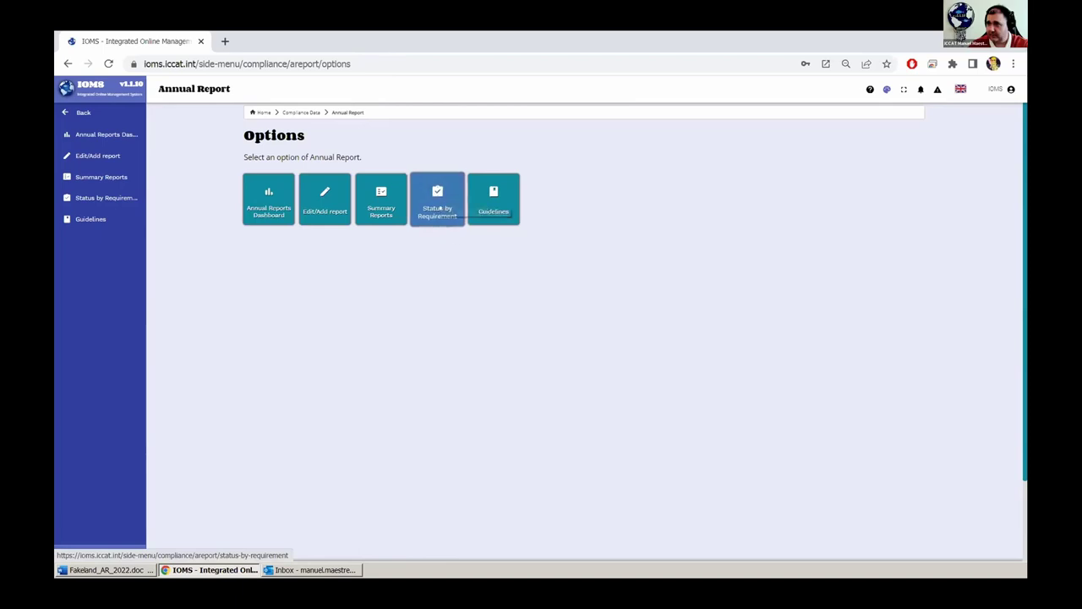
{"action": "left_click", "coordinate": [433, 192]}
{"action": "left_click", "coordinate": [397, 167]}
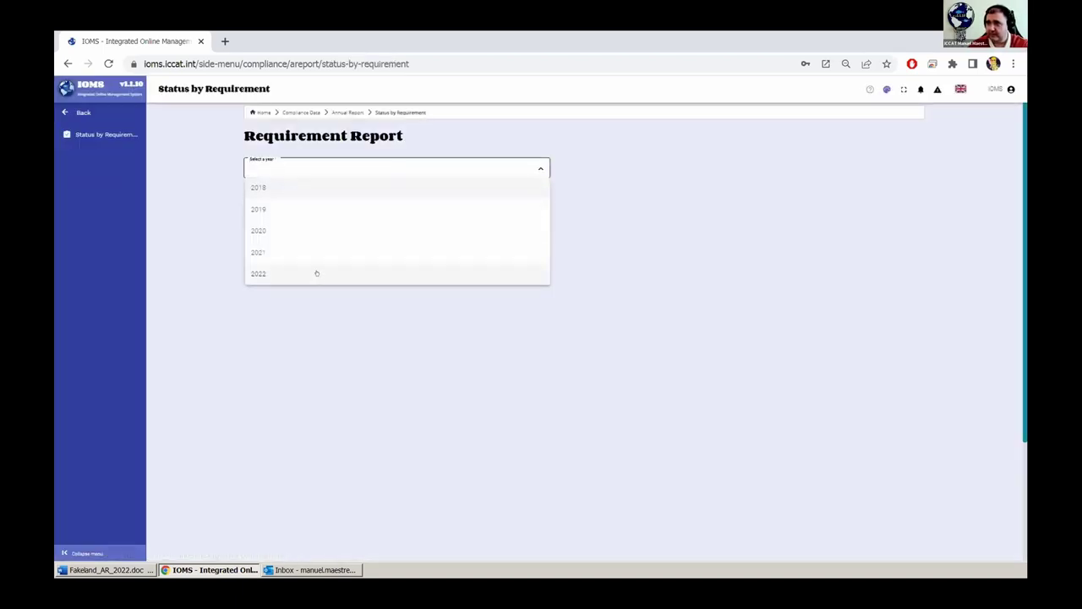
{"action": "left_click", "coordinate": [314, 274]}
{"action": "left_click", "coordinate": [674, 160]}
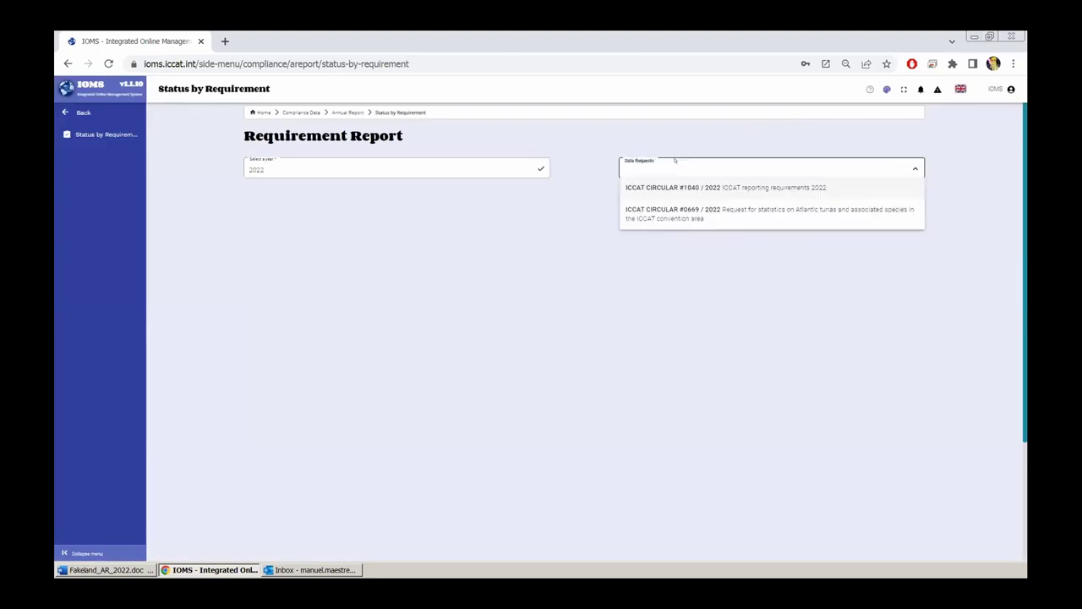
{"action": "left_click", "coordinate": [681, 214]}
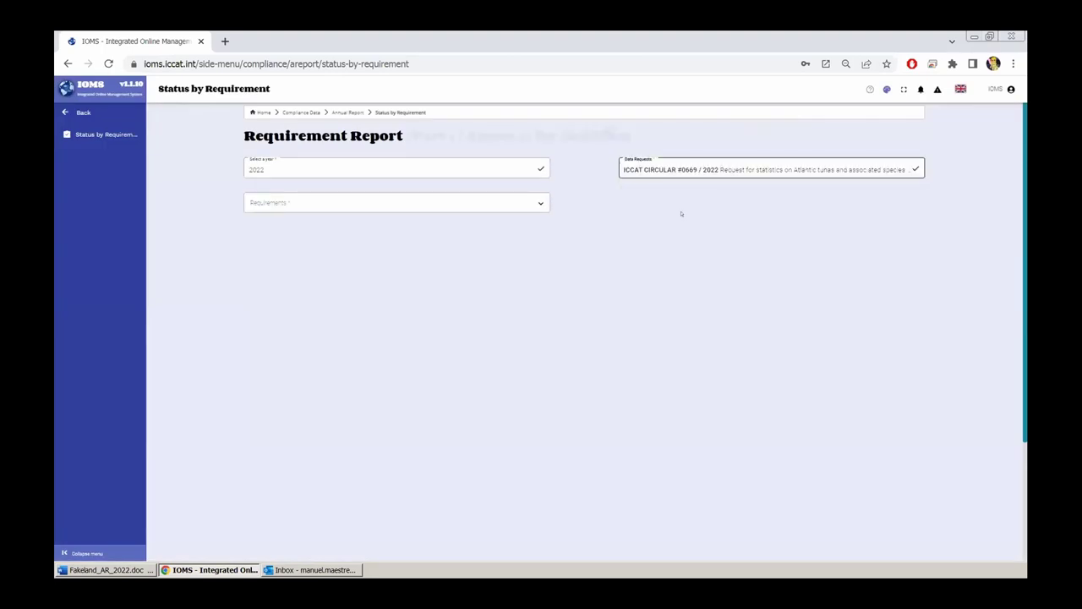
{"action": "left_click", "coordinate": [365, 201]}
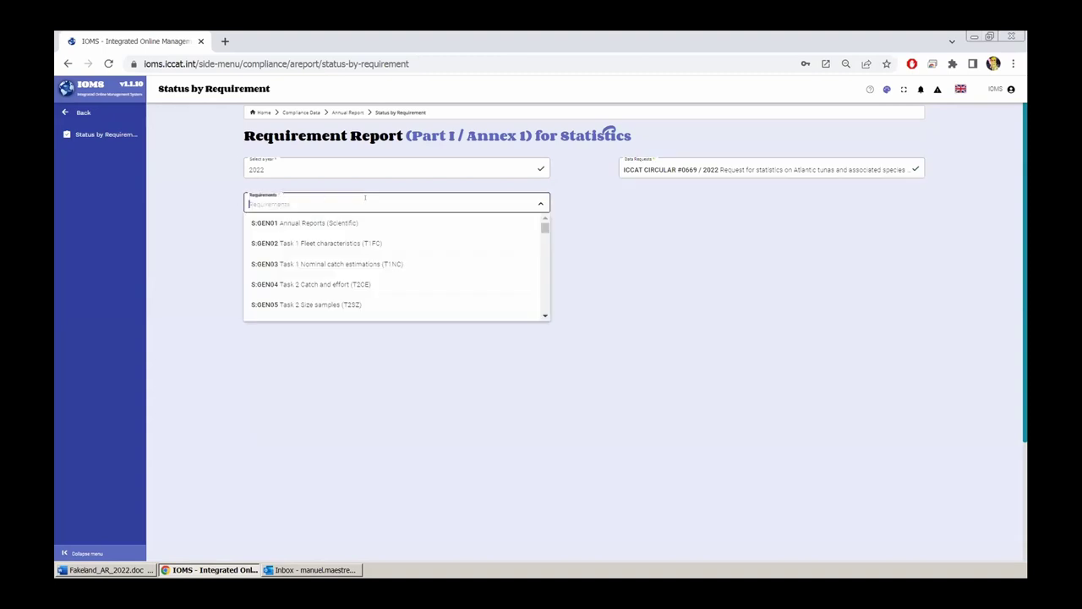
{"action": "left_click", "coordinate": [309, 221]}
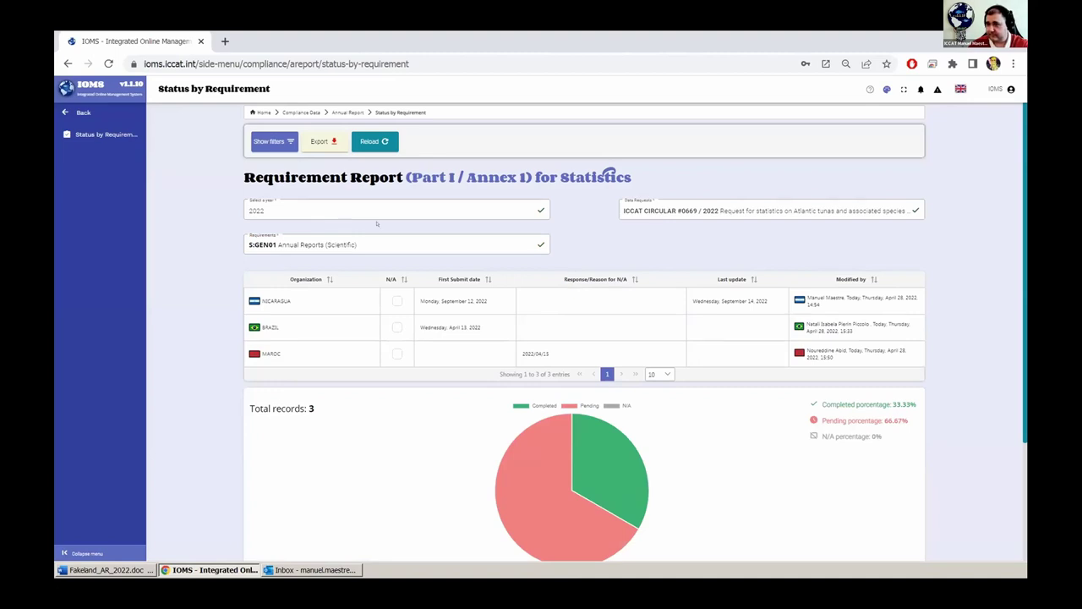
- Inspect the S:GEN01 records, pie chart and Maroc's response, and switch the report to S:GEN02 Task 1 Fleet characteristics (T1FC)
{"action": "scroll", "coordinate": [327, 439], "scroll_direction": "down", "scroll_amount": 1}
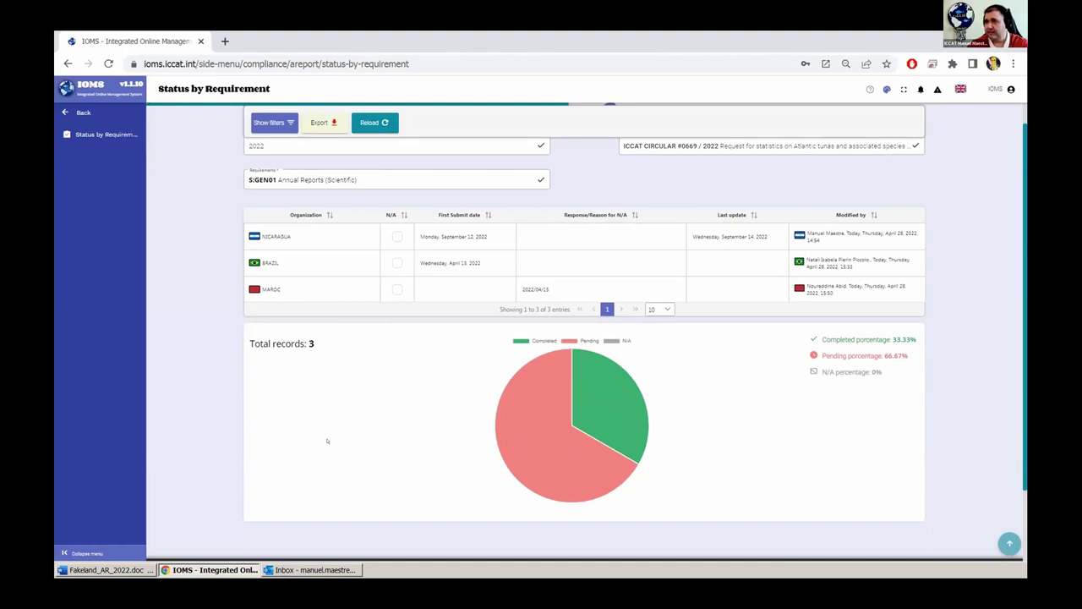
{"action": "scroll", "coordinate": [499, 281], "scroll_direction": "up", "scroll_amount": 1}
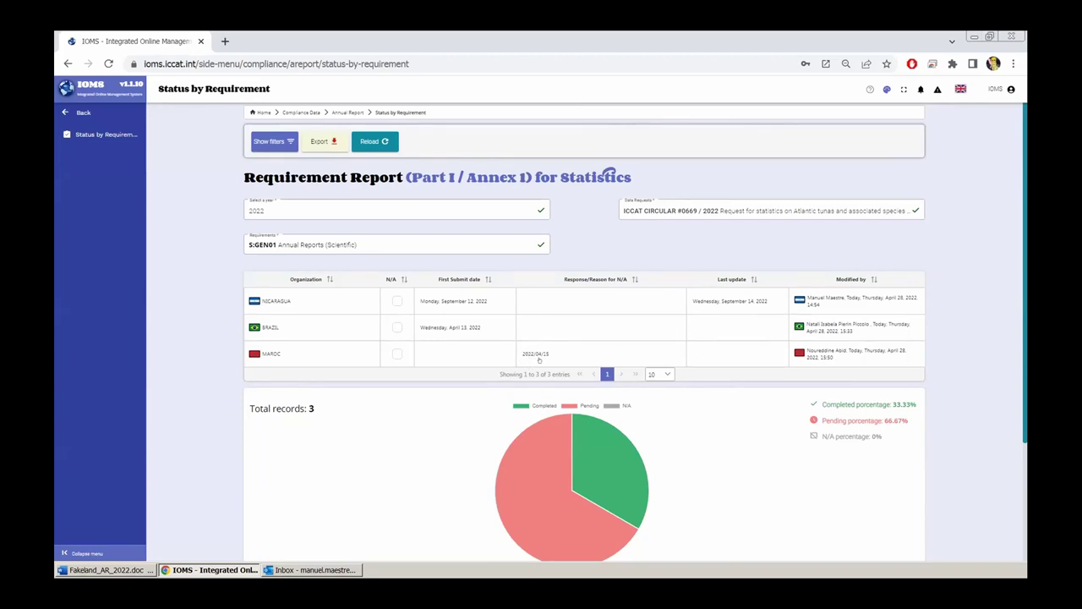
{"action": "left_click", "coordinate": [530, 354]}
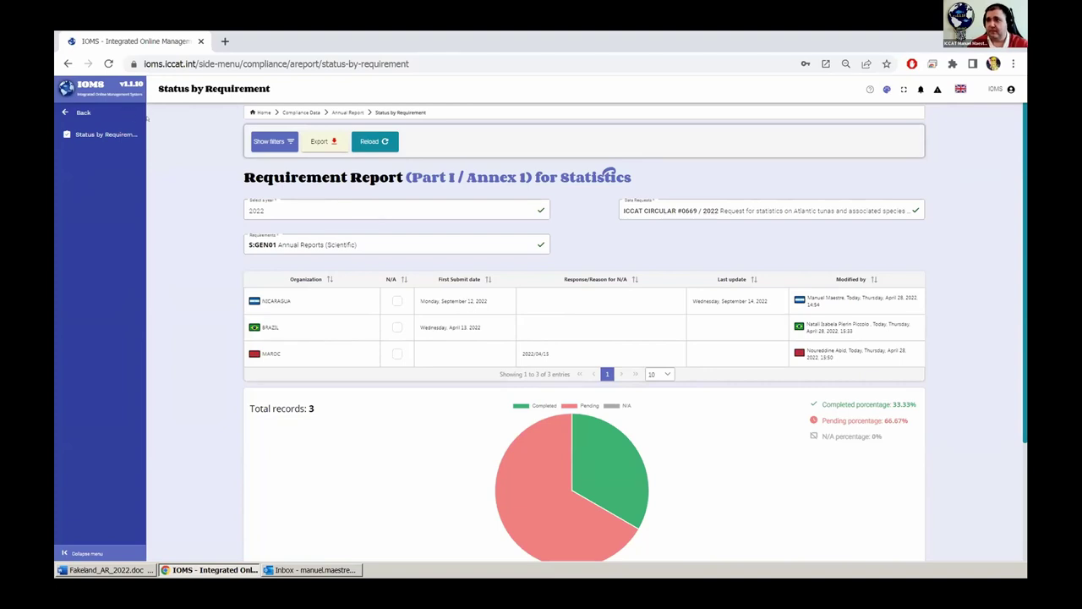
{"action": "left_click", "coordinate": [303, 247]}
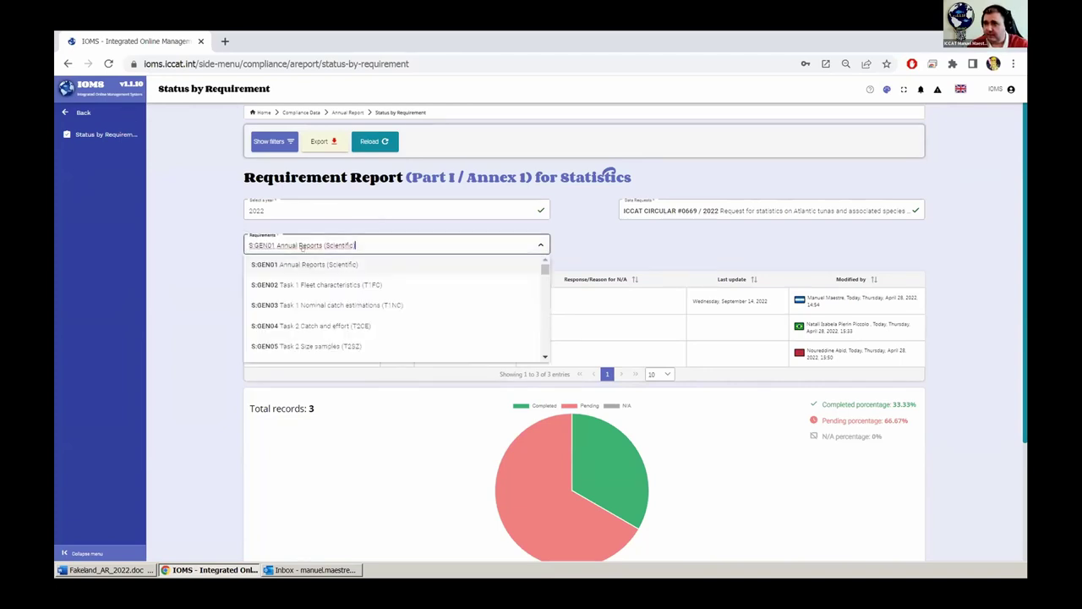
{"action": "left_click", "coordinate": [288, 283]}
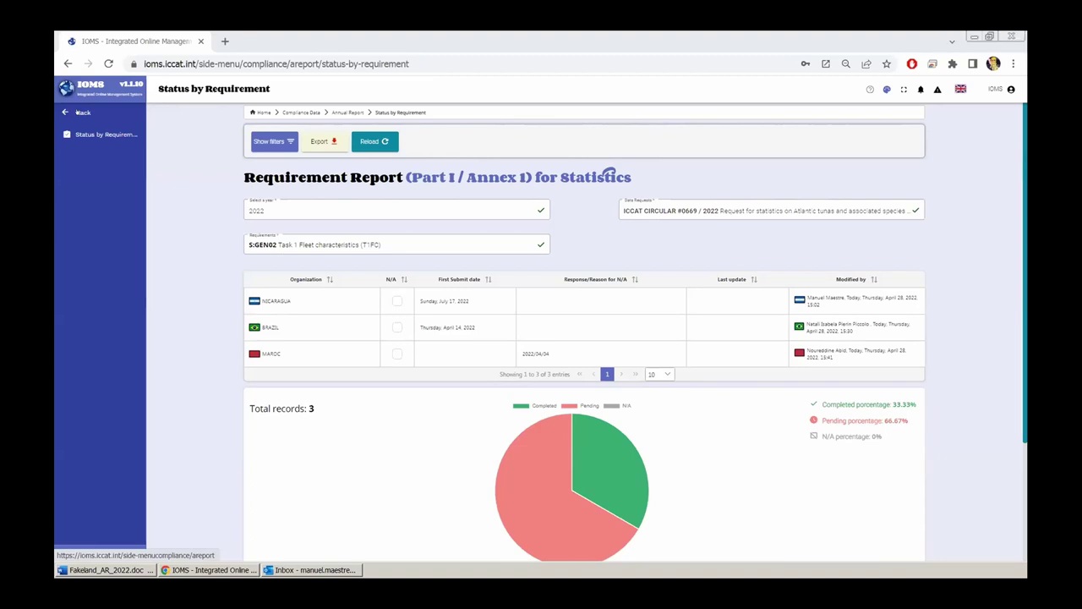
- Leave the requirement report and open the Edit/Add report form within the Annual Report options of Compliance Data
{"action": "left_click", "coordinate": [78, 112]}
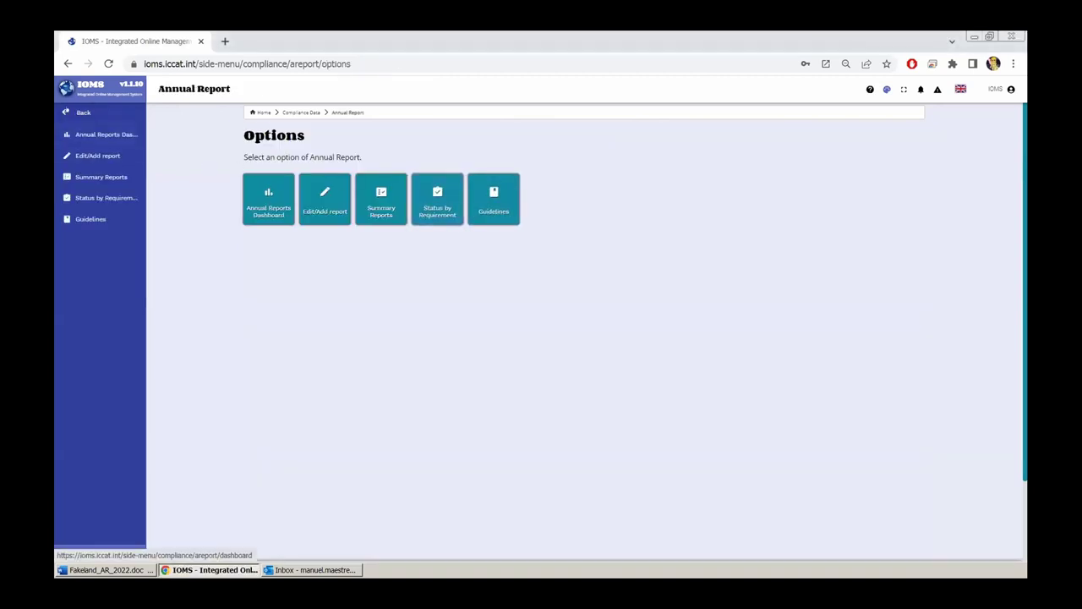
{"action": "left_click", "coordinate": [78, 112]}
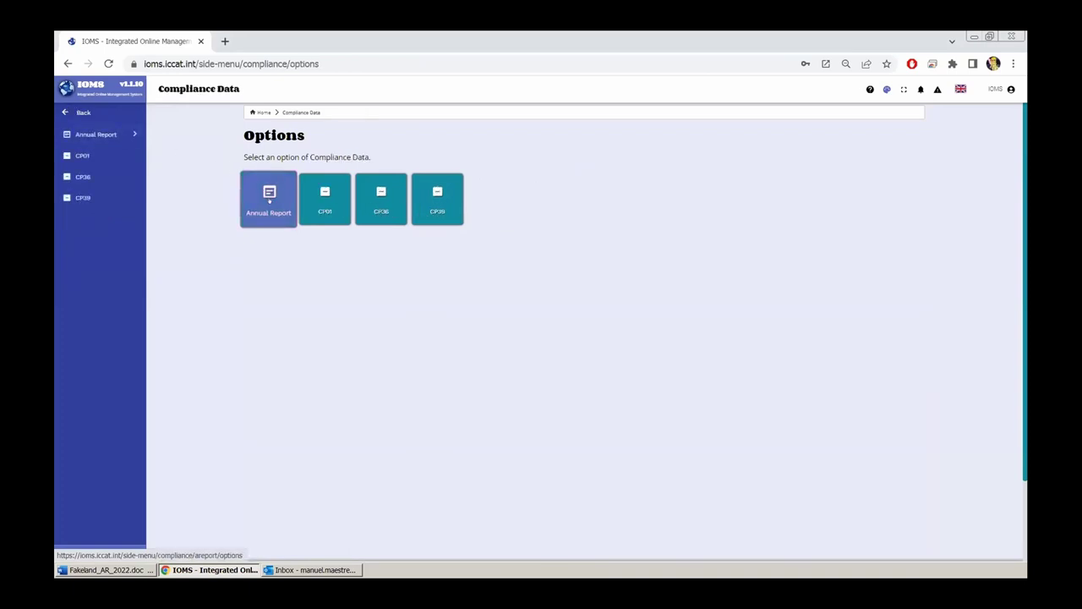
{"action": "left_click", "coordinate": [269, 199]}
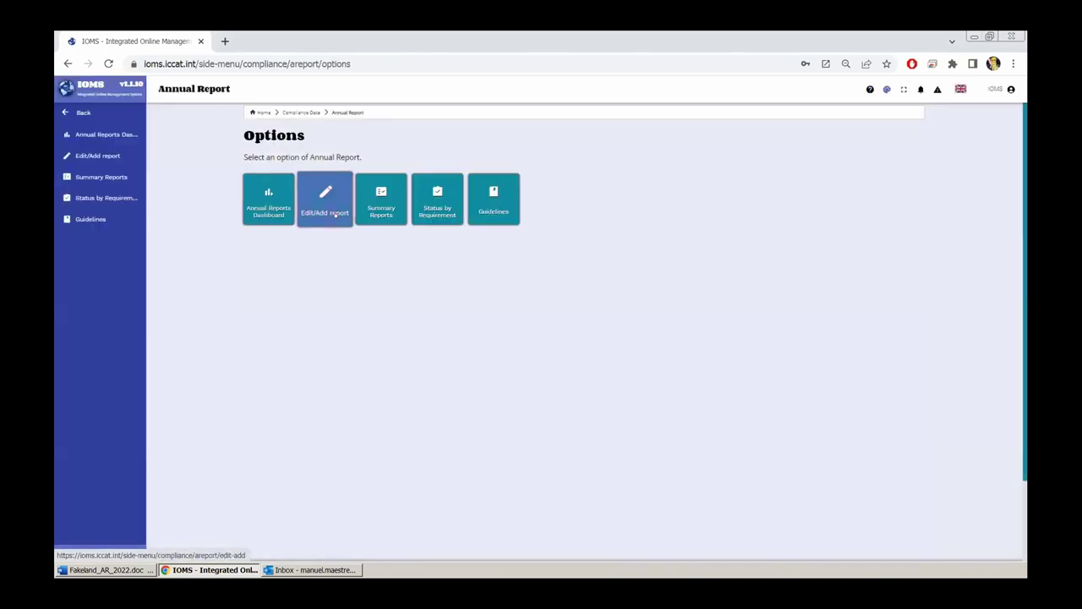
{"action": "left_click", "coordinate": [321, 187]}
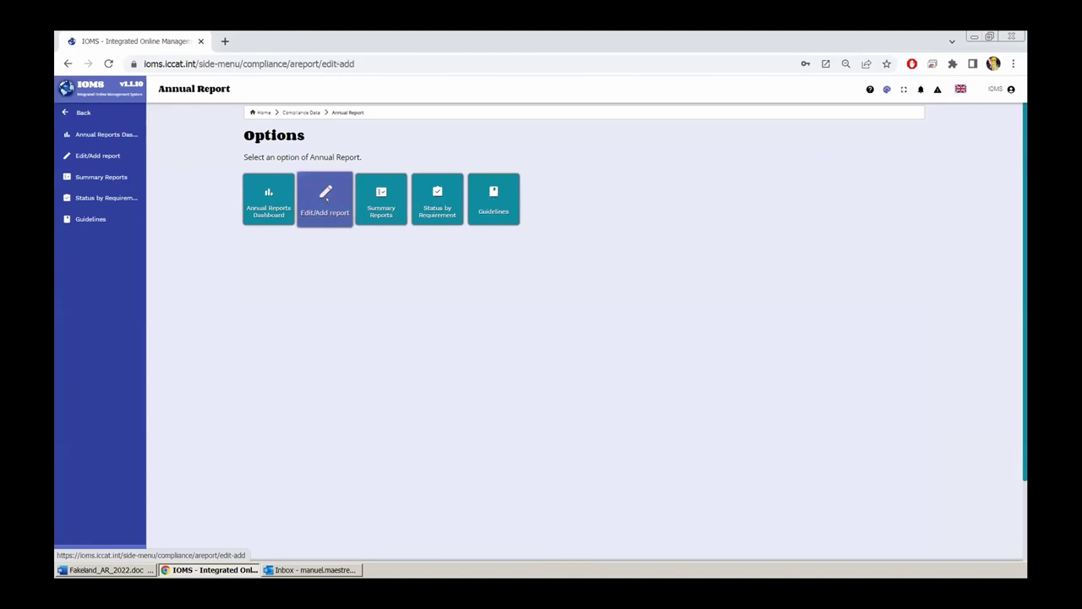
- Open Tunisie's annual report for 2022 under ICCAT CIRCULAR #0669 / 2022, the request for statistics on Atlantic tunas
{"action": "left_click", "coordinate": [309, 166]}
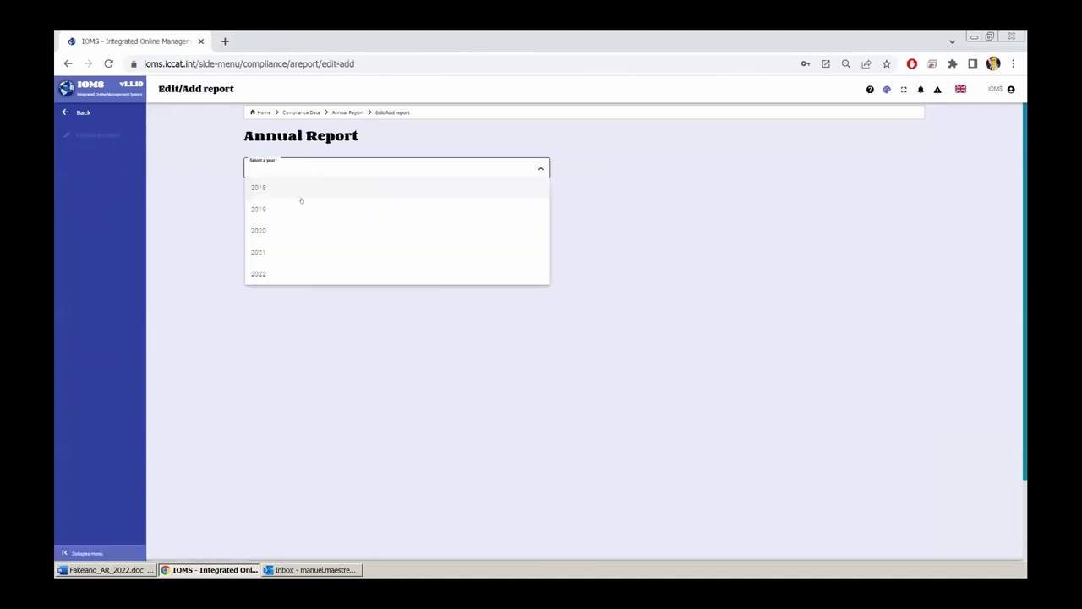
{"action": "left_click", "coordinate": [279, 271]}
{"action": "left_click", "coordinate": [708, 167]}
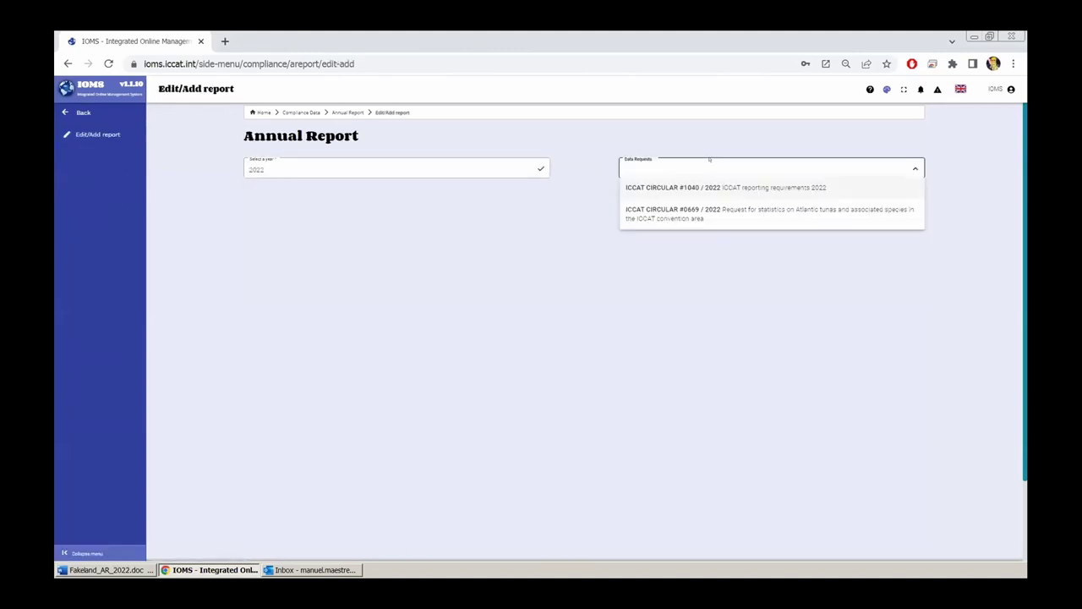
{"action": "left_click", "coordinate": [700, 215]}
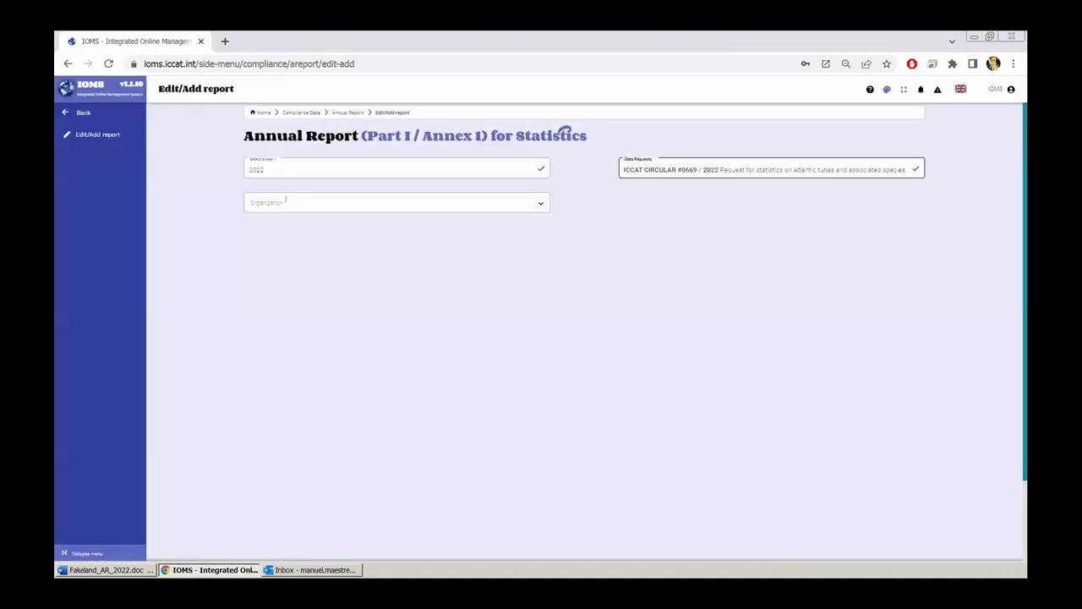
{"action": "left_click", "coordinate": [285, 200]}
{"action": "type", "text": "tuni"}
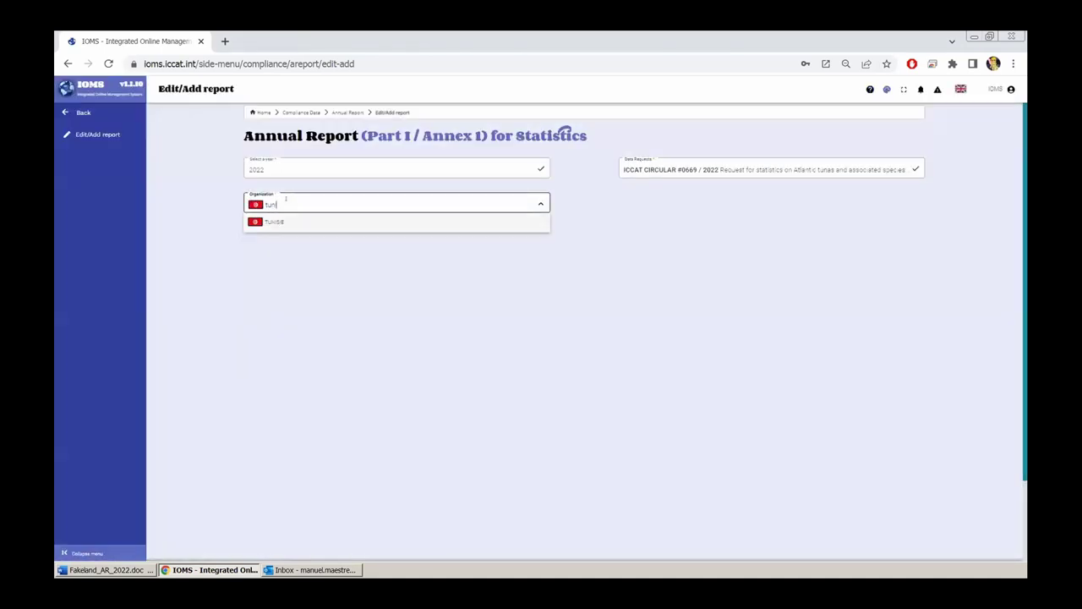
{"action": "left_click", "coordinate": [272, 222]}
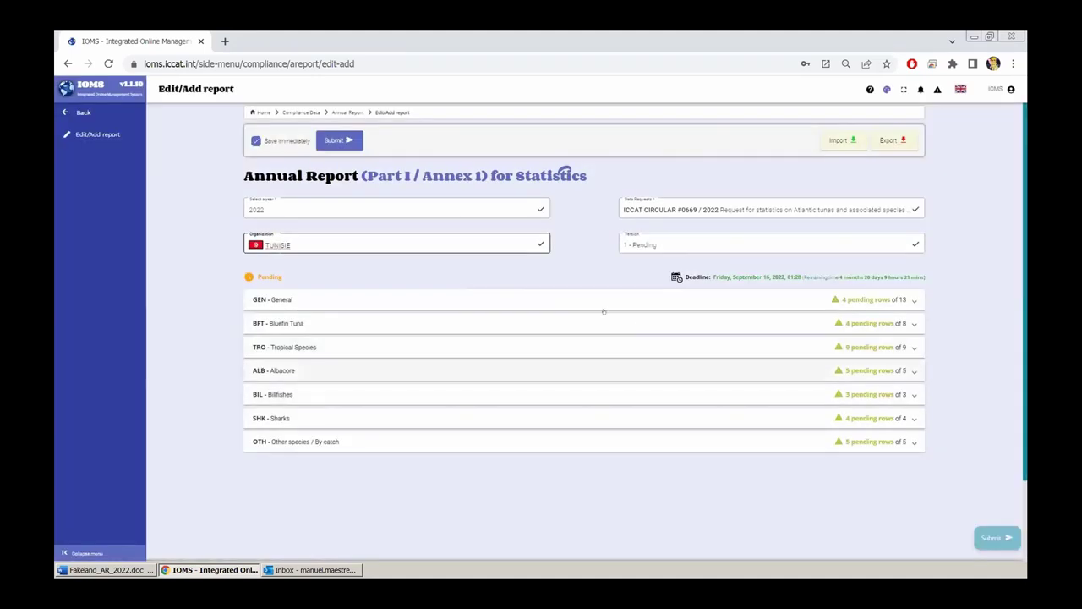
- Expand the GEN - General section of Tunisie's statistics report and check its rows and the report version
{"action": "left_click", "coordinate": [498, 298]}
{"action": "scroll", "coordinate": [498, 298], "scroll_direction": "down", "scroll_amount": 1}
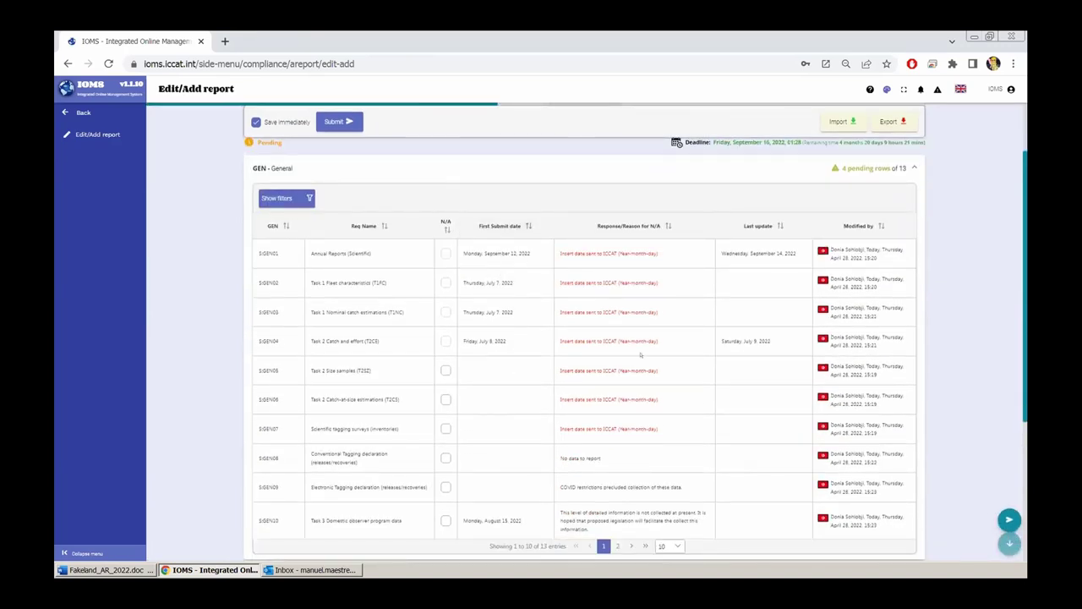
{"action": "scroll", "coordinate": [719, 254], "scroll_direction": "up", "scroll_amount": 2}
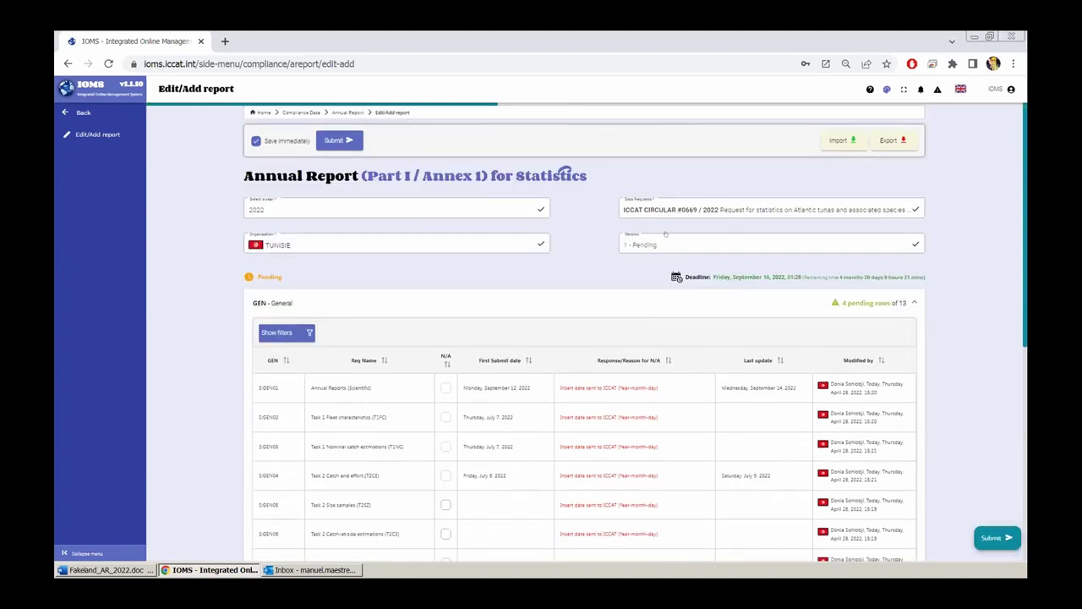
{"action": "left_click", "coordinate": [637, 244]}
{"action": "left_click", "coordinate": [639, 243]}
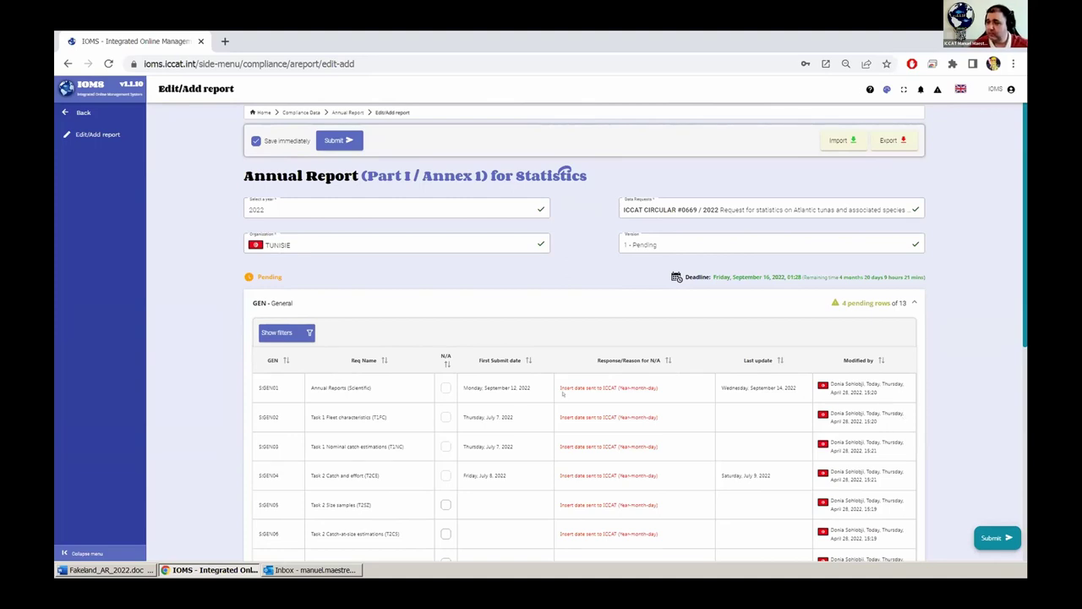
- Review the GEN submission dates, bring up the Submit Annual Report confirmation and dismiss it without submitting
{"action": "scroll", "coordinate": [507, 355], "scroll_direction": "down", "scroll_amount": 1}
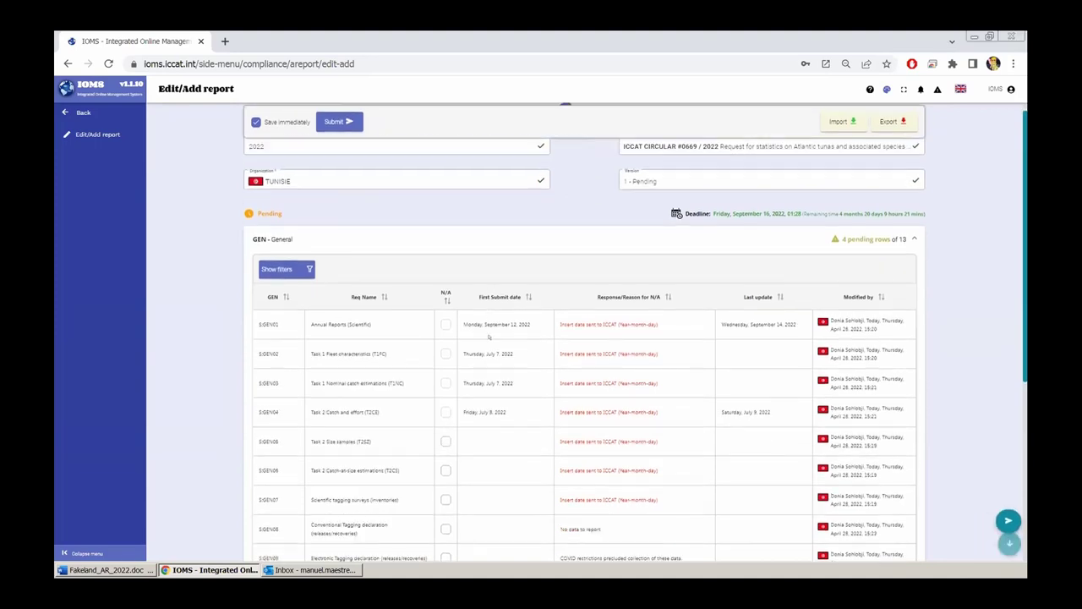
{"action": "scroll", "coordinate": [488, 337], "scroll_direction": "down", "scroll_amount": 1}
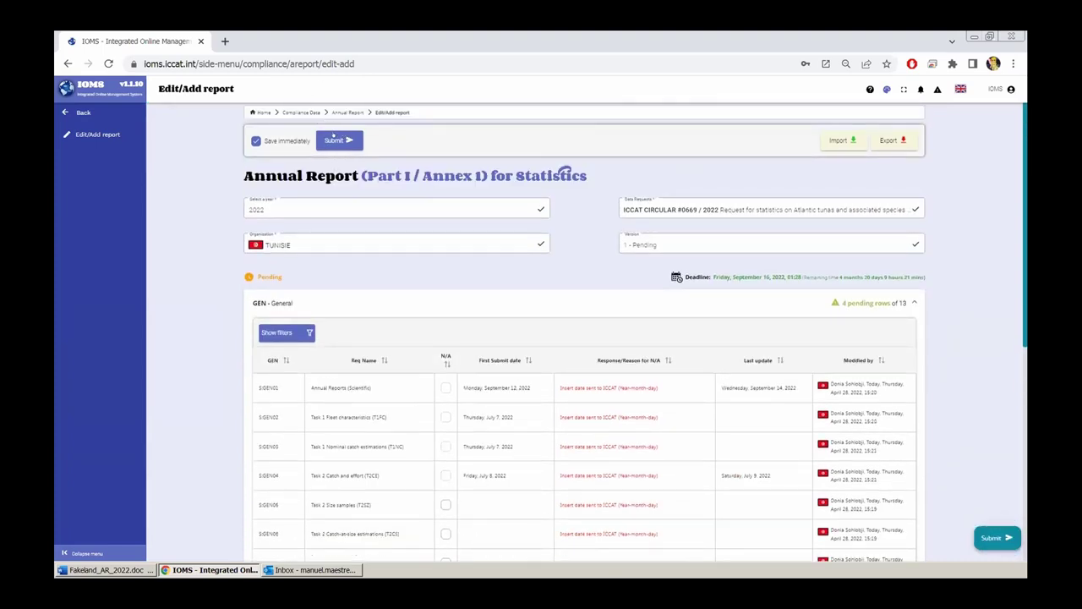
{"action": "left_click", "coordinate": [335, 140]}
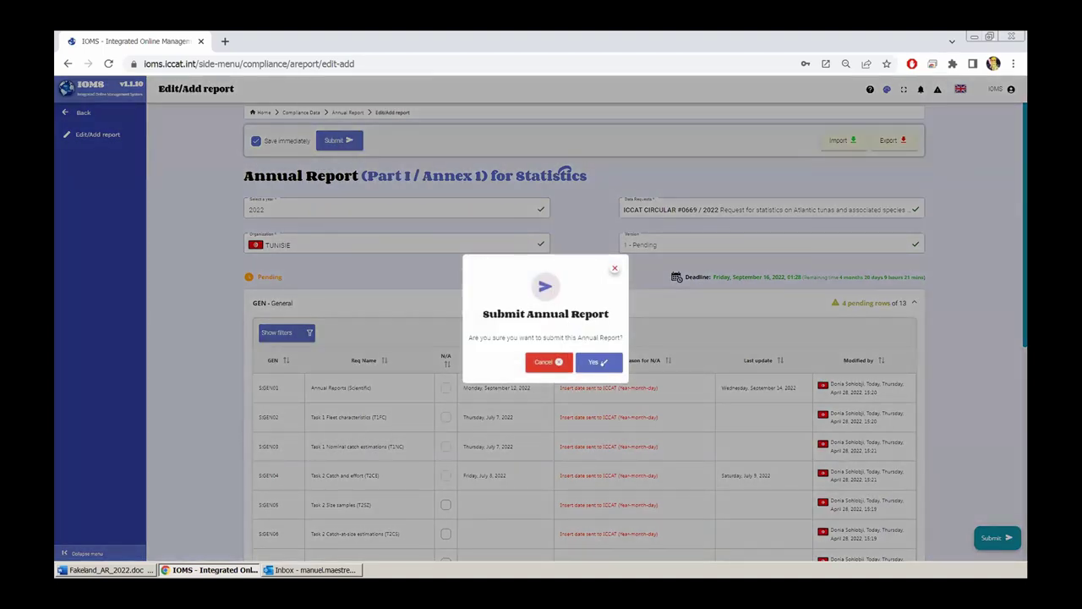
{"action": "left_click", "coordinate": [613, 268]}
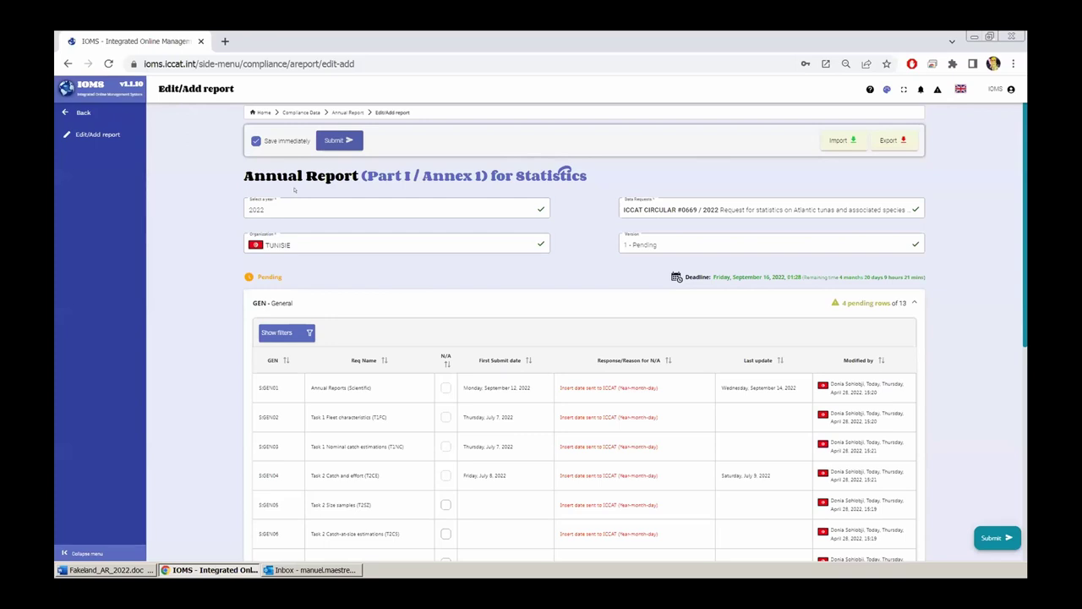
- Switch the interface language to Français and review the translated GEN requirements in Tunisie's statistics report
{"action": "left_click", "coordinate": [960, 89]}
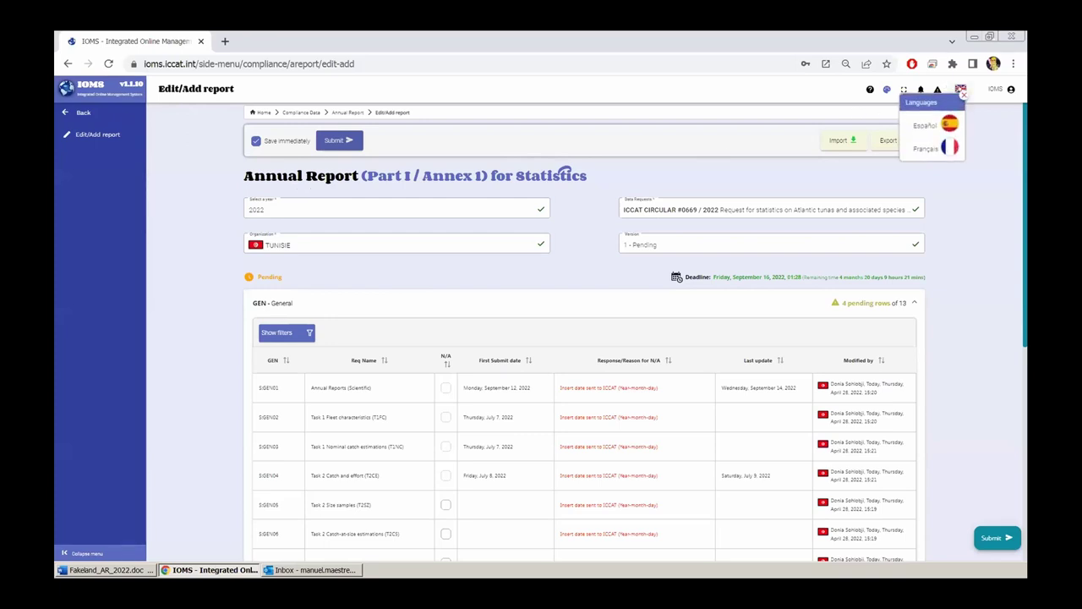
{"action": "left_click", "coordinate": [930, 144]}
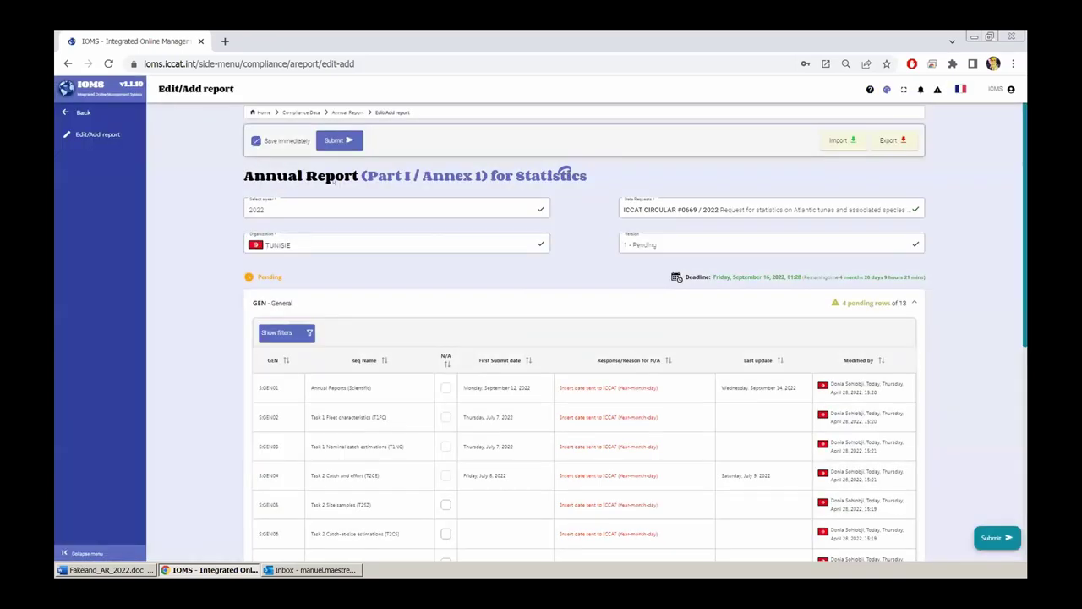
{"action": "scroll", "coordinate": [333, 140], "scroll_direction": "down", "scroll_amount": 1}
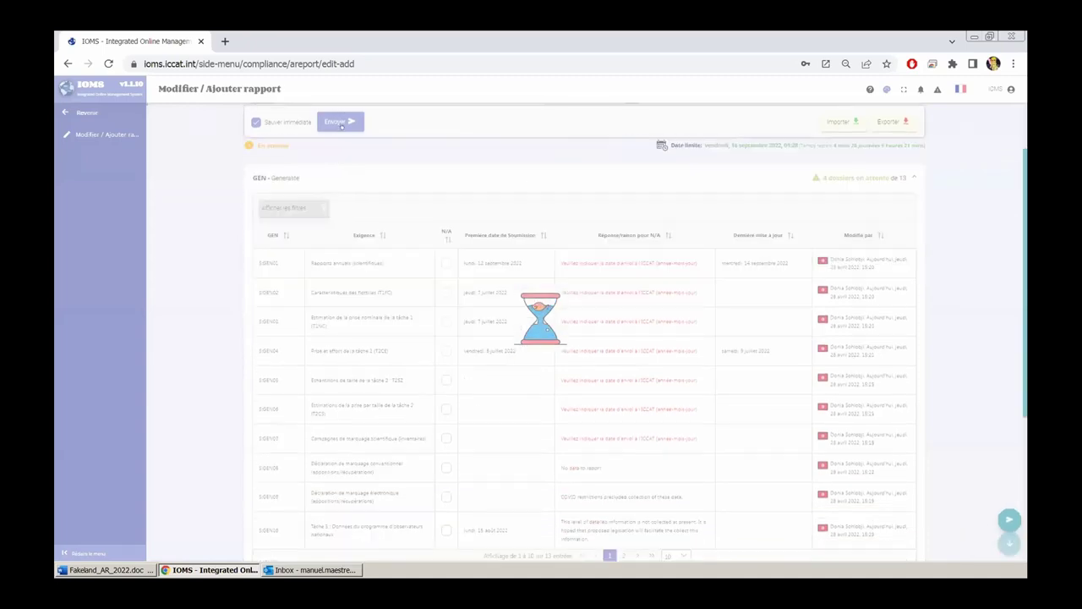
{"action": "scroll", "coordinate": [340, 126], "scroll_direction": "down", "scroll_amount": 1}
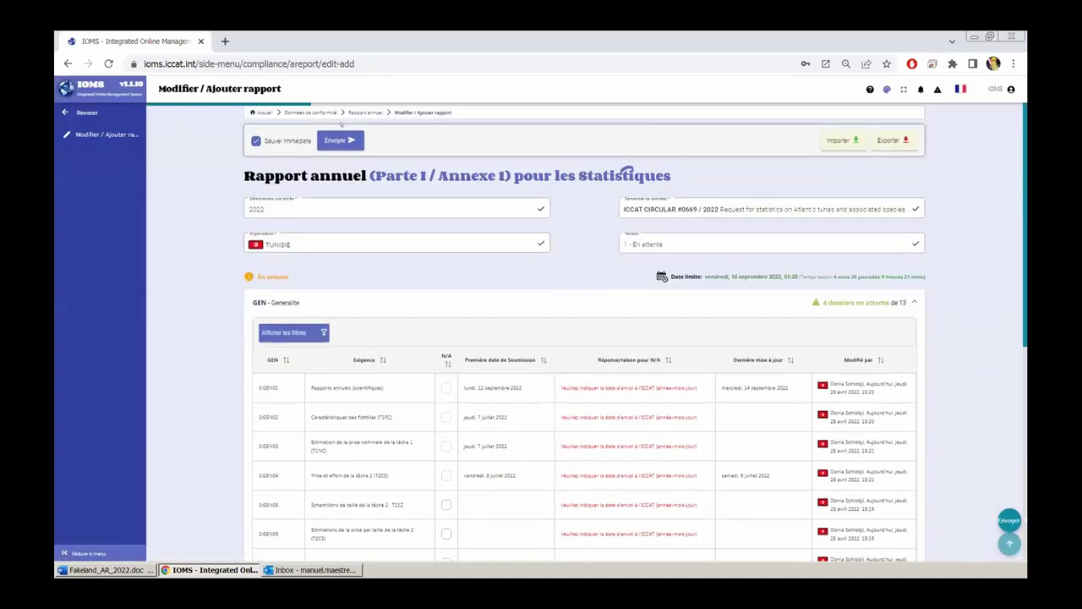
{"action": "scroll", "coordinate": [343, 136], "scroll_direction": "down", "scroll_amount": 2}
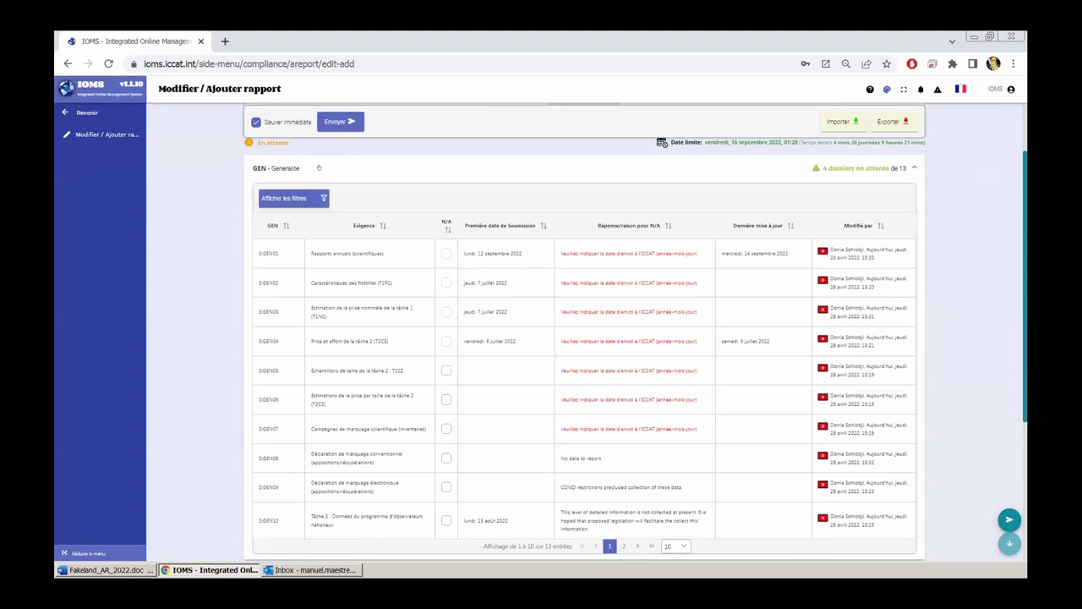
{"action": "scroll", "coordinate": [277, 199], "scroll_direction": "up", "scroll_amount": 1}
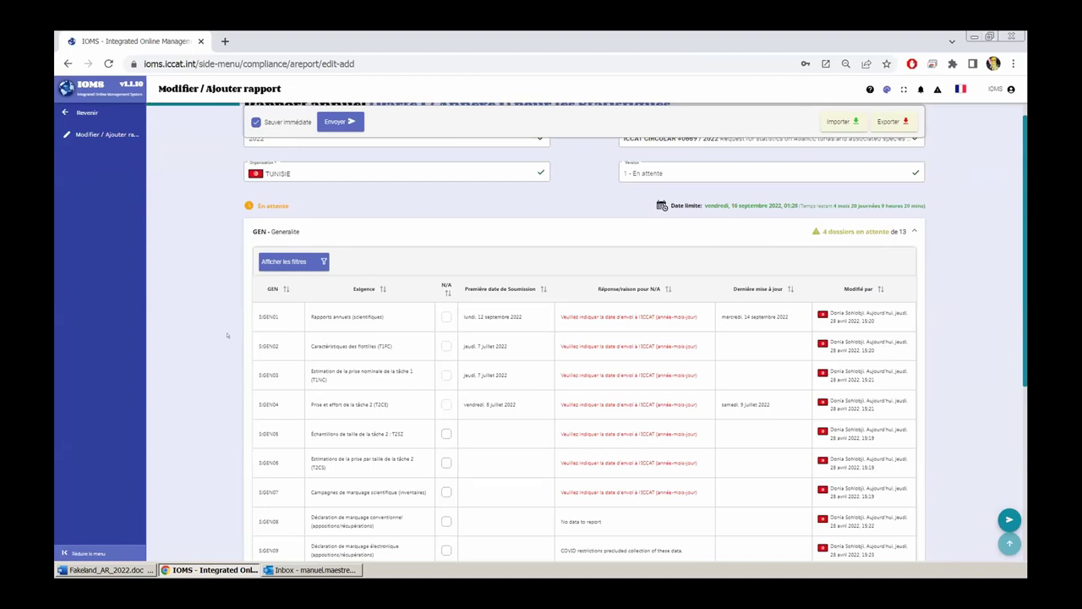
{"action": "scroll", "coordinate": [226, 336], "scroll_direction": "up", "scroll_amount": 1}
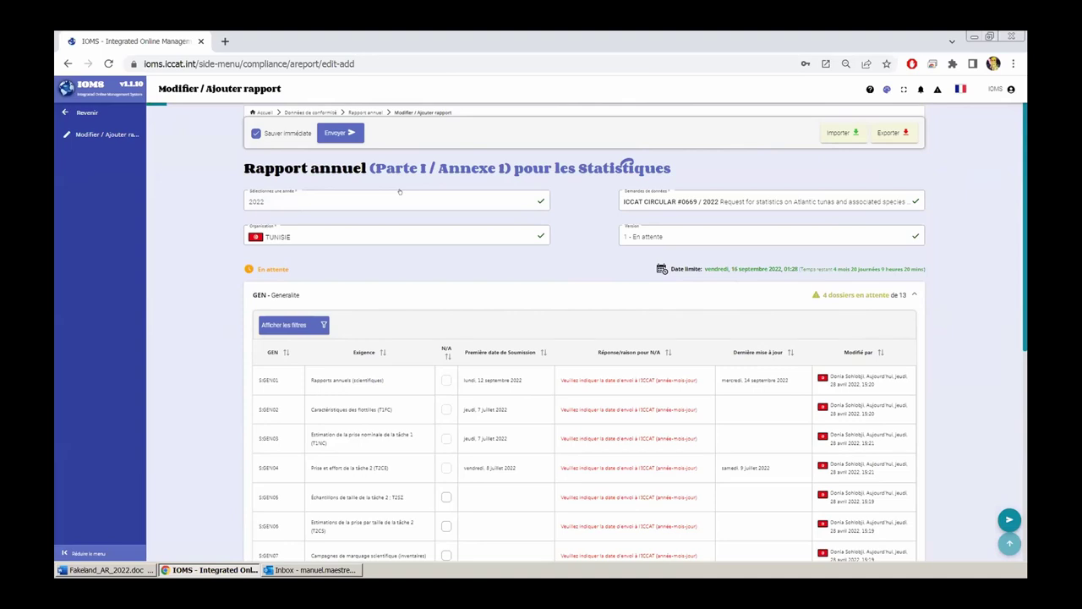
- Switch Tunisie's report to data request ICCAT CIRCULAR #1040 / 2022 and check its GEN rows and version
{"action": "left_click", "coordinate": [706, 199]}
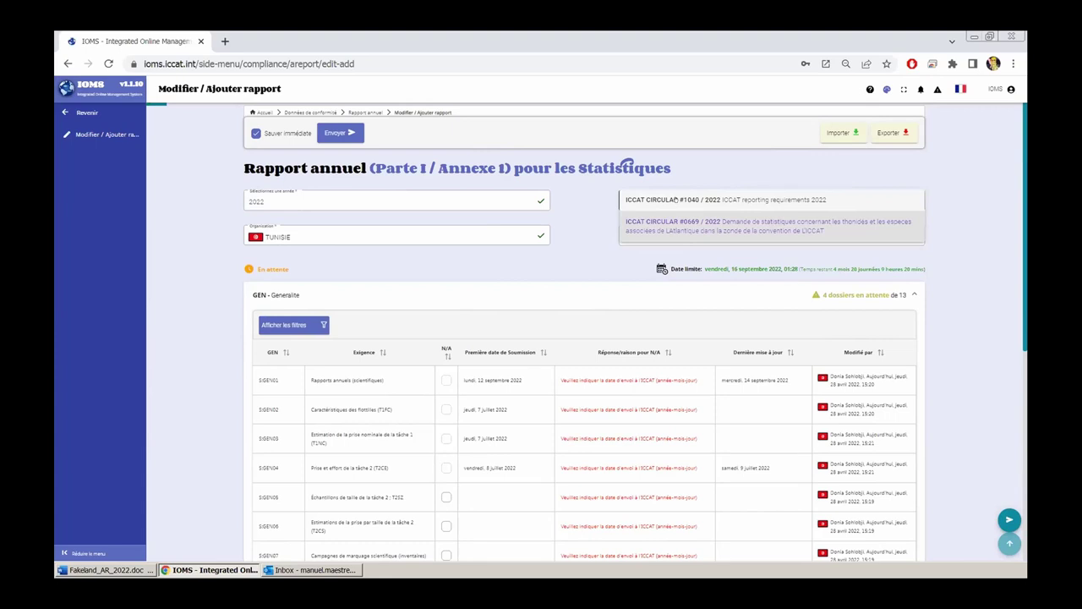
{"action": "left_click", "coordinate": [675, 200]}
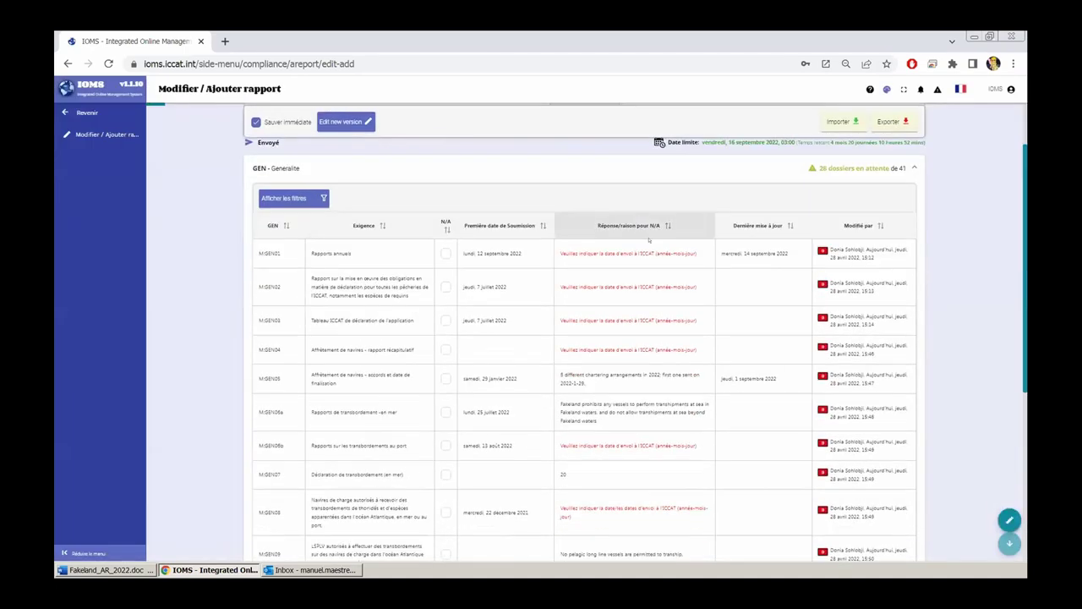
{"action": "scroll", "coordinate": [648, 255], "scroll_direction": "down", "scroll_amount": 2}
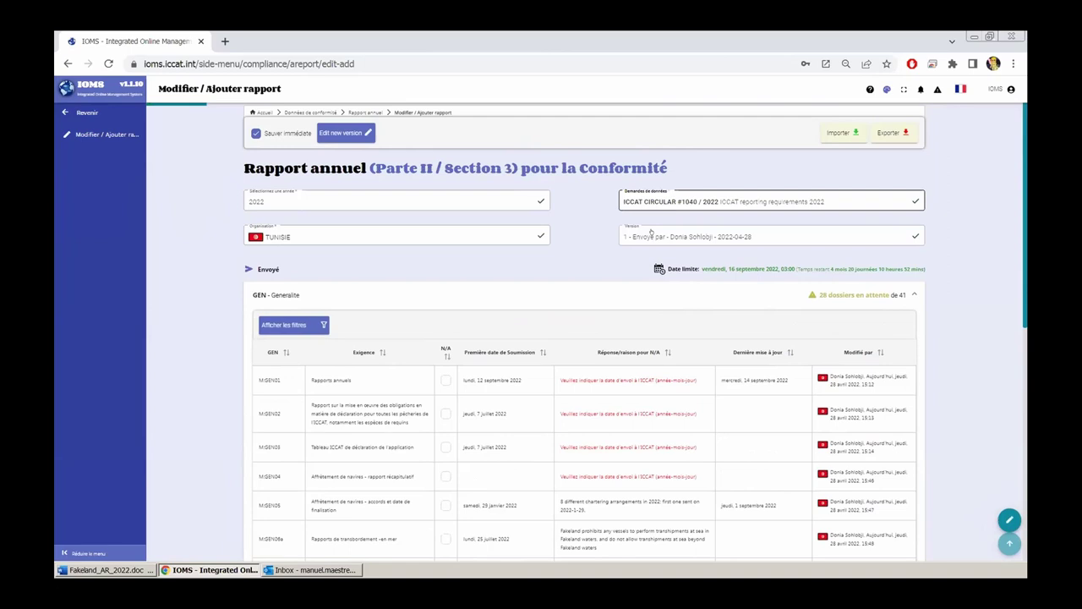
{"action": "left_click", "coordinate": [647, 235]}
{"action": "left_click", "coordinate": [644, 235]}
{"action": "left_click", "coordinate": [644, 234]}
{"action": "left_click", "coordinate": [644, 234]}
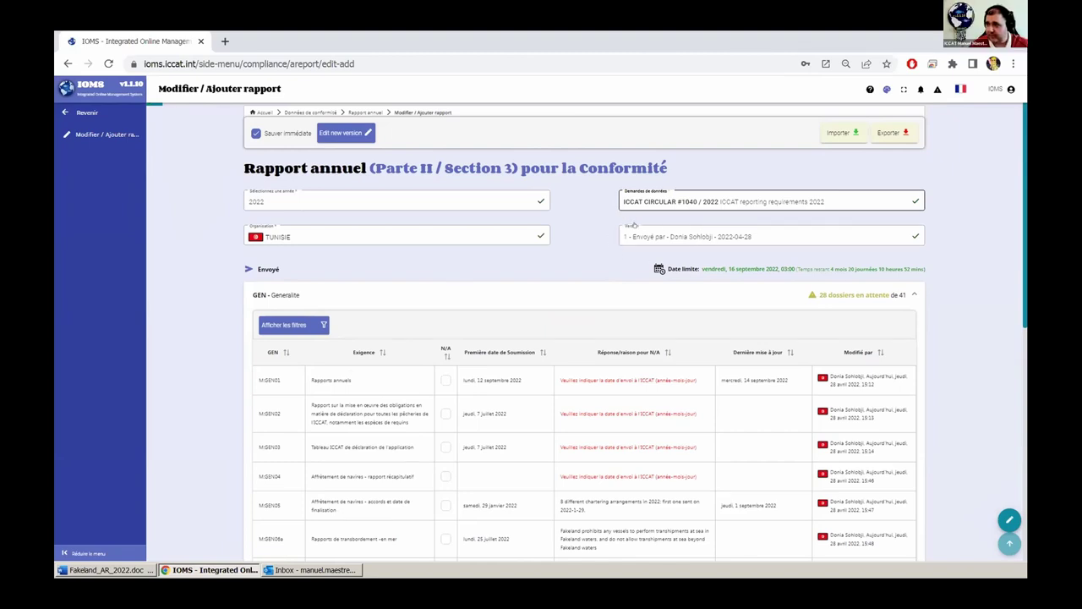
- Return the data request to ICCAT CIRCULAR #0669 / 2022 and review the GEN rows of Tunisie's statistics report
{"action": "left_click", "coordinate": [688, 203]}
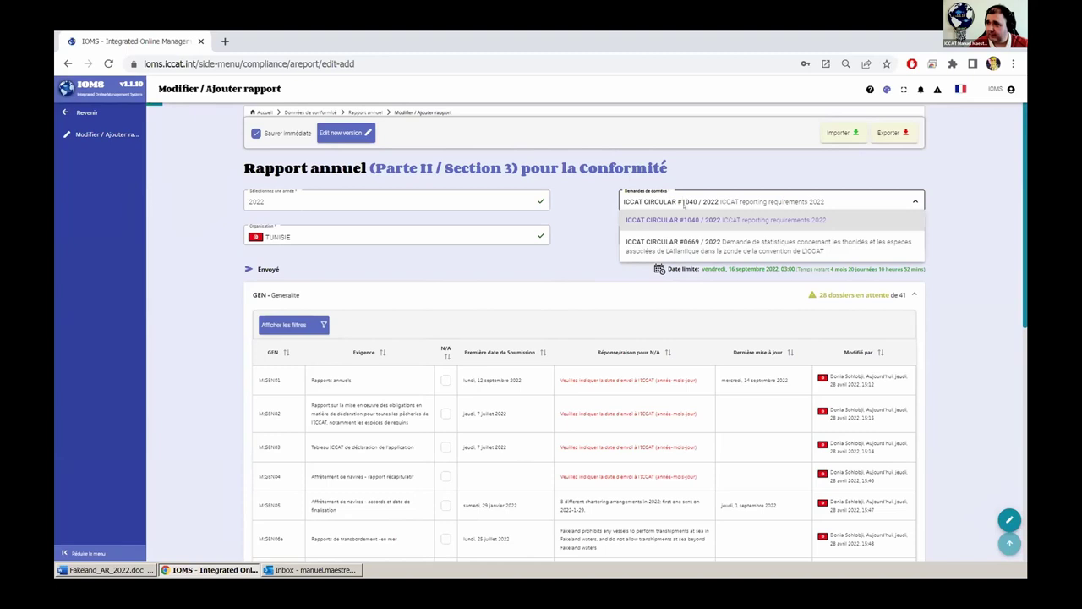
{"action": "left_click", "coordinate": [681, 243]}
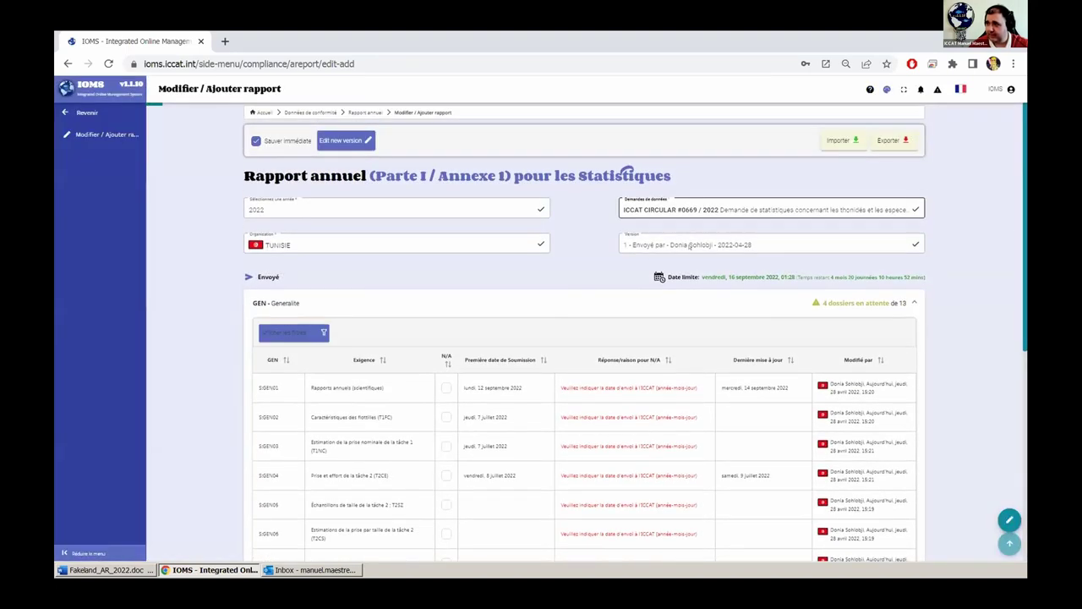
{"action": "scroll", "coordinate": [689, 245], "scroll_direction": "down", "scroll_amount": 2}
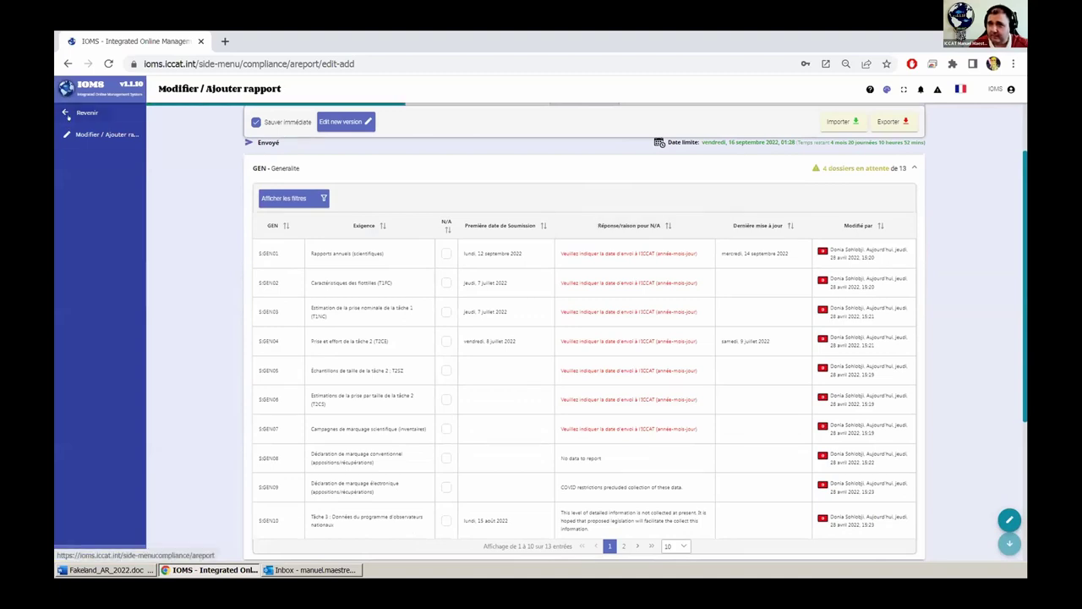
- Leave Tunisie's report for the Annual Report options and set the interface language back to English
{"action": "left_click", "coordinate": [68, 115]}
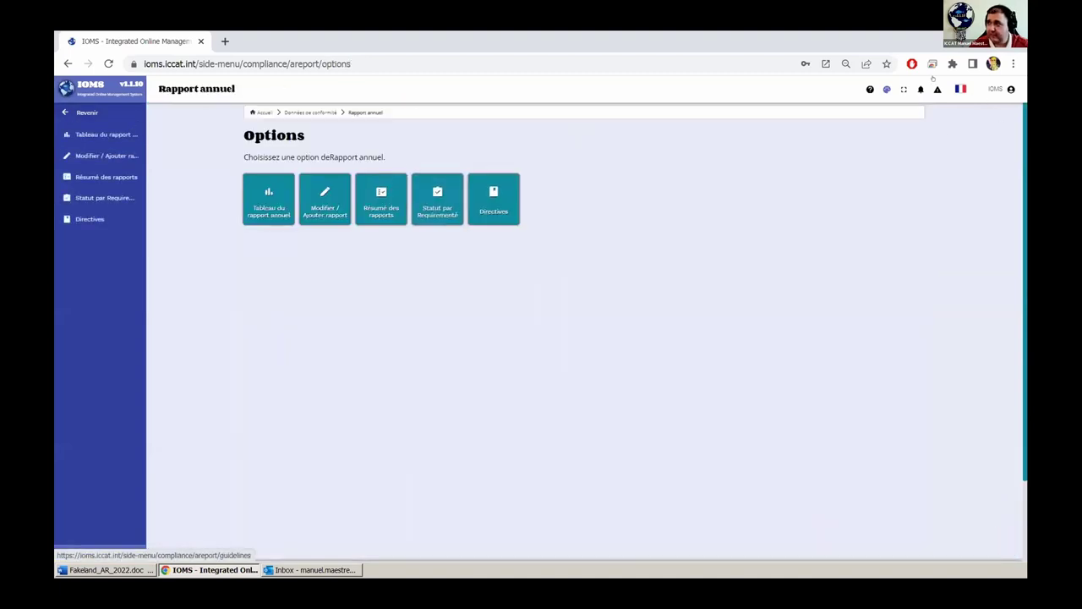
{"action": "left_click", "coordinate": [960, 93]}
{"action": "left_click", "coordinate": [927, 150]}
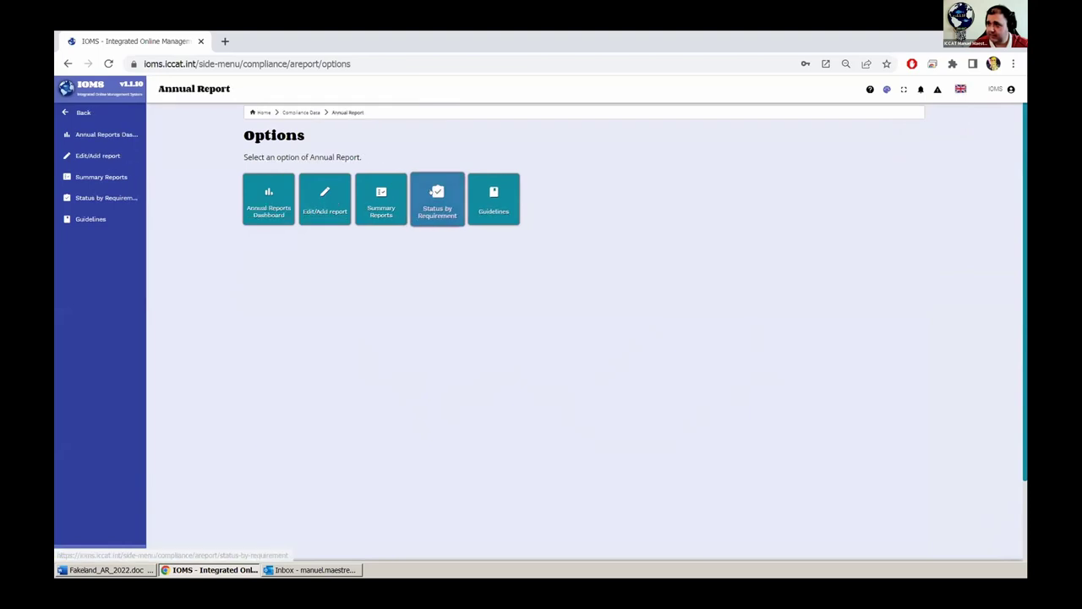
- Open the Status by Requirement report for 2022, ICCAT CIRCULAR #0669 / 2022 and requirement S:GEN01 Annual Reports (Scientific)
{"action": "left_click", "coordinate": [427, 191]}
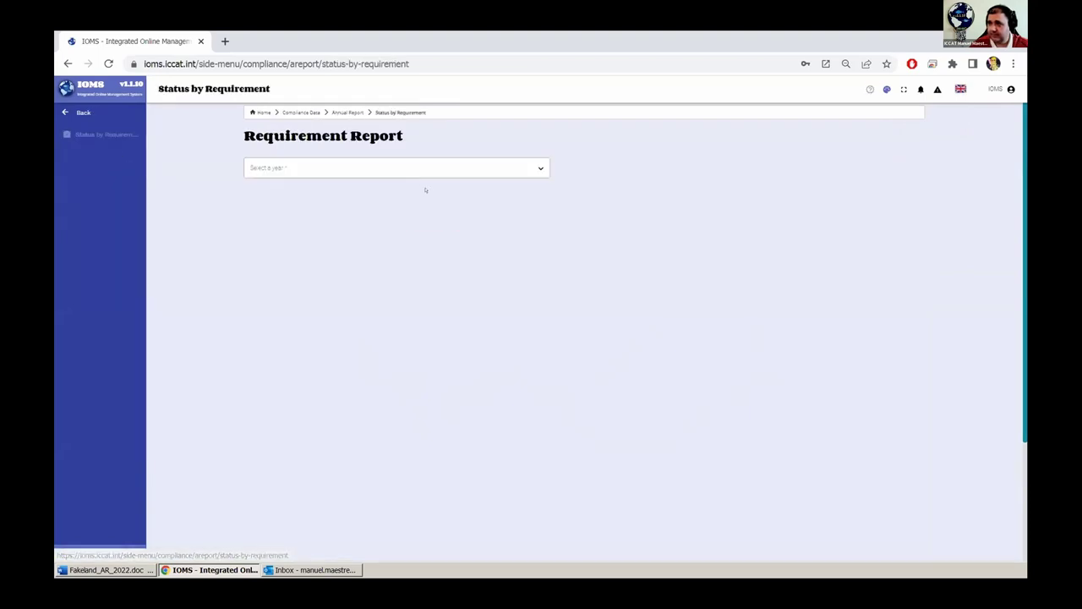
{"action": "left_click", "coordinate": [377, 166]}
{"action": "left_click", "coordinate": [309, 269]}
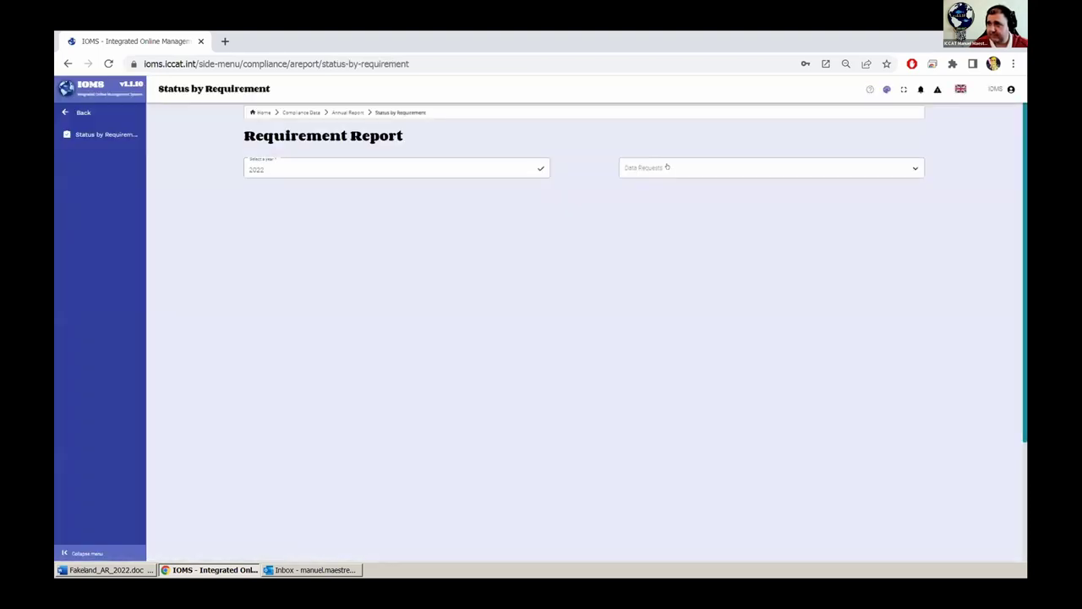
{"action": "left_click", "coordinate": [666, 169]}
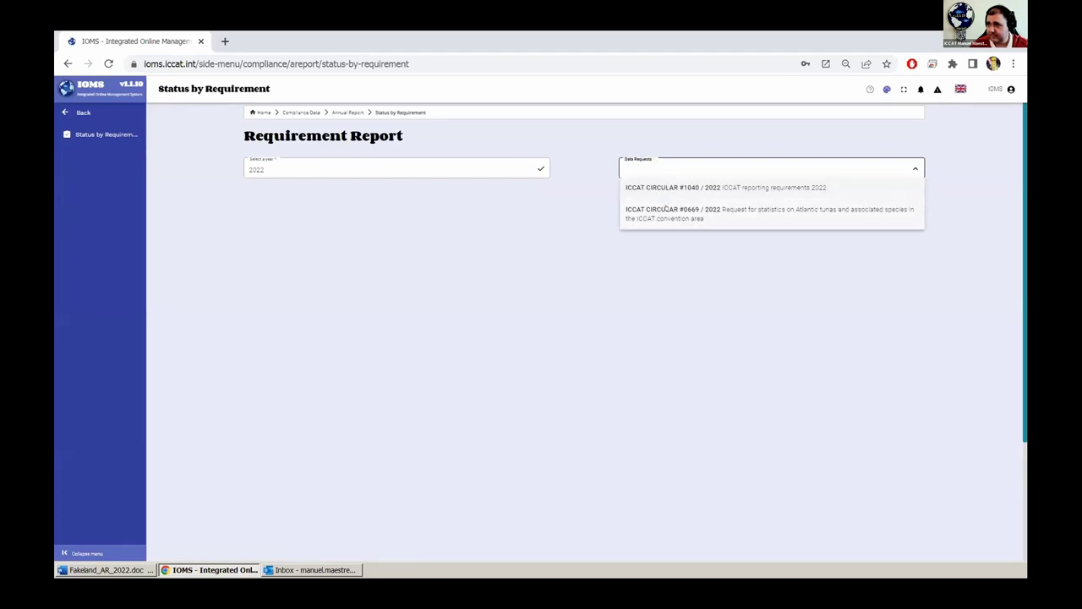
{"action": "left_click", "coordinate": [666, 209]}
{"action": "left_click", "coordinate": [299, 202]}
{"action": "left_click", "coordinate": [295, 222]}
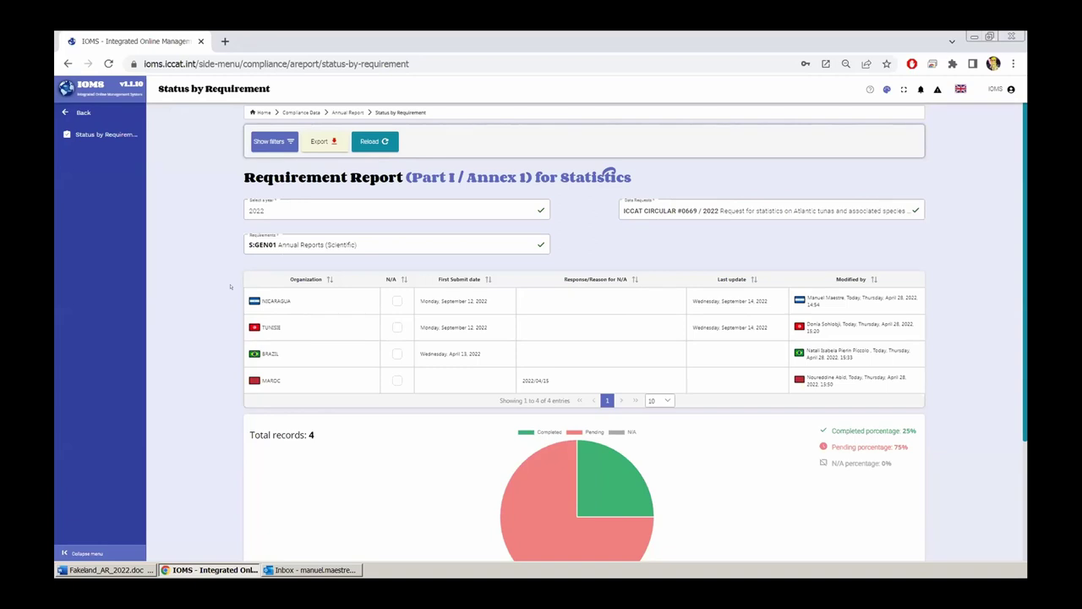
- Open the 2022 annual report for editing with data request ICCAT CIRCULAR #0669 / 2022 and organization European Union
{"action": "left_click", "coordinate": [82, 112]}
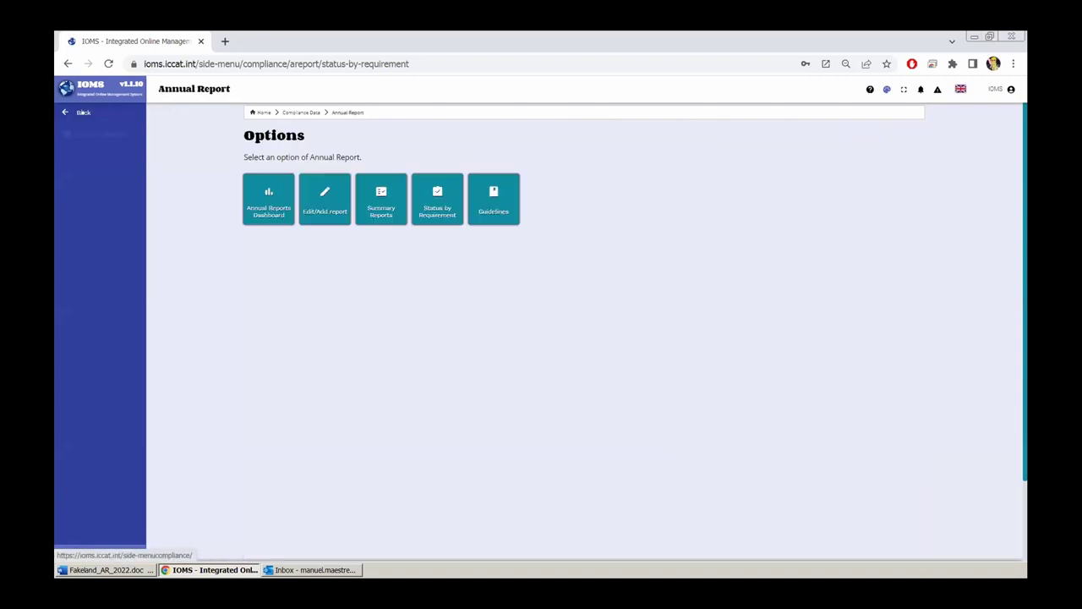
{"action": "left_click", "coordinate": [335, 193]}
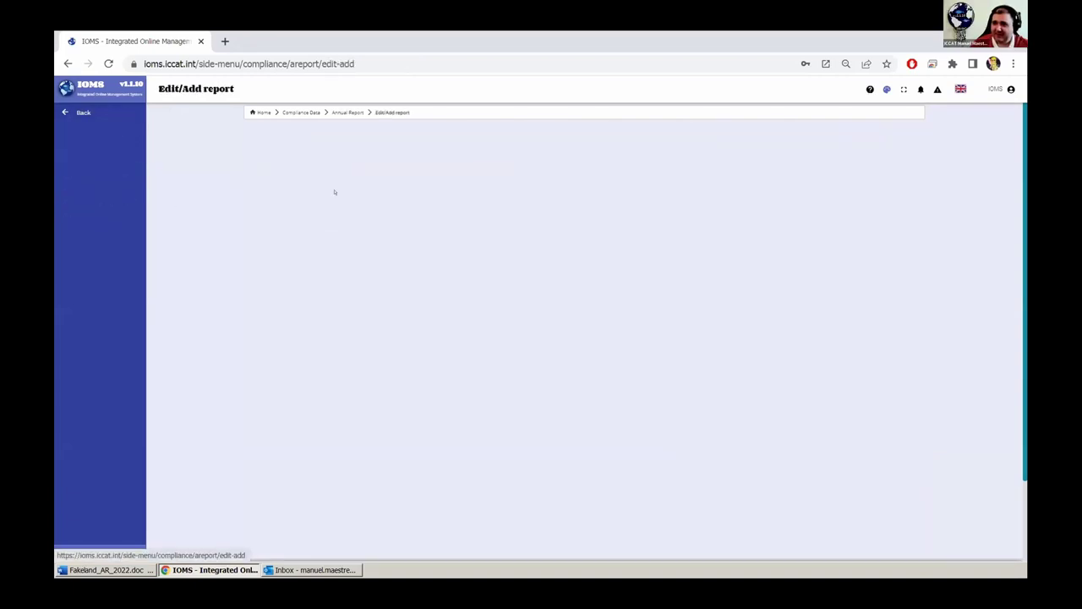
{"action": "left_click", "coordinate": [407, 169]}
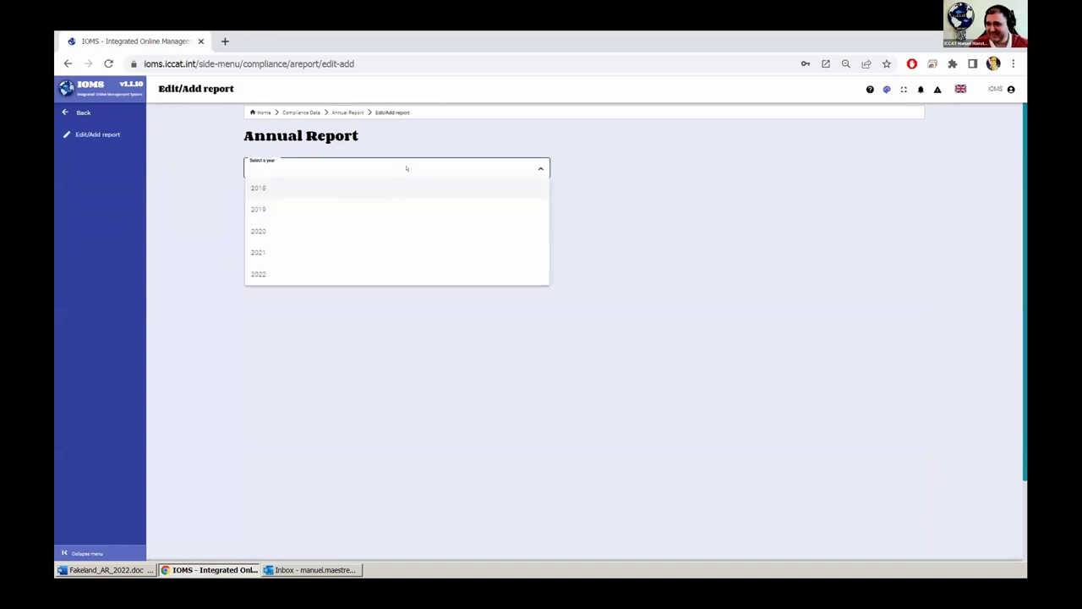
{"action": "left_click", "coordinate": [302, 272]}
{"action": "left_click", "coordinate": [713, 167]}
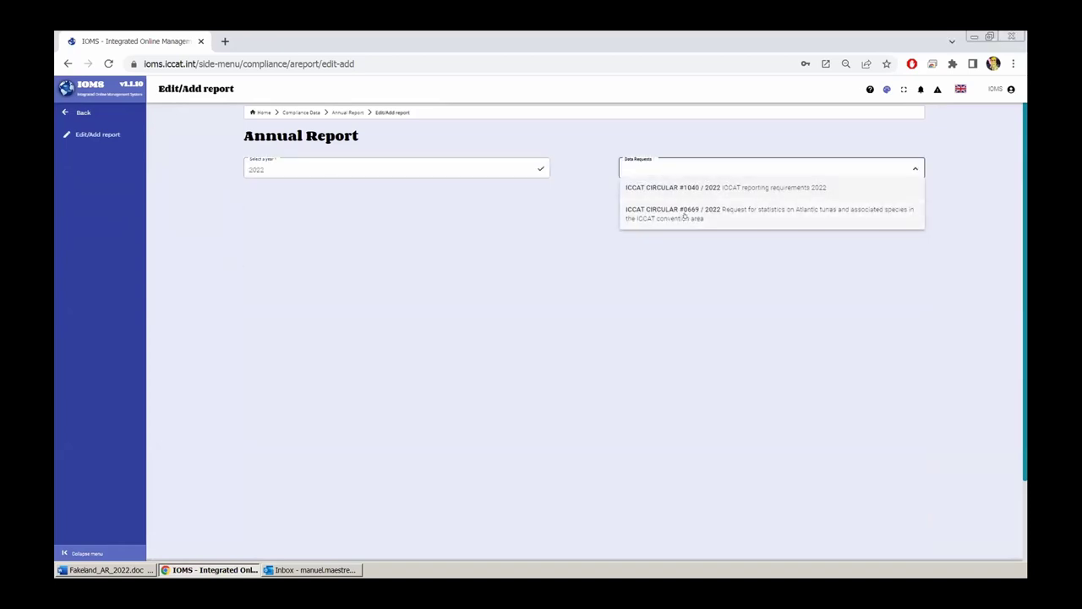
{"action": "left_click", "coordinate": [672, 212]}
{"action": "left_click", "coordinate": [319, 209]}
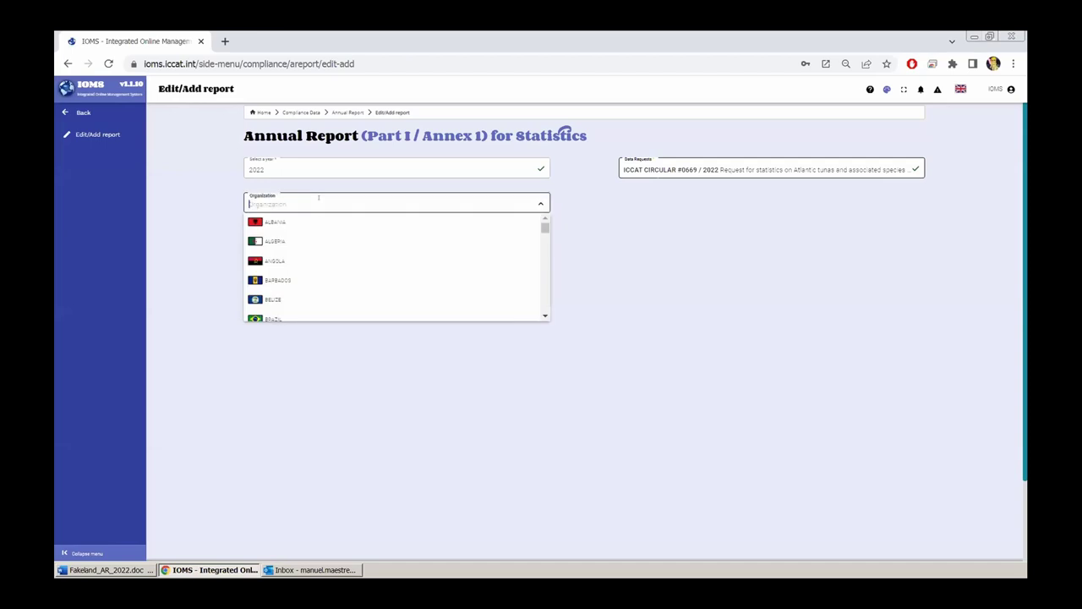
{"action": "type", "text": "eu"}
{"action": "left_click", "coordinate": [317, 222]}
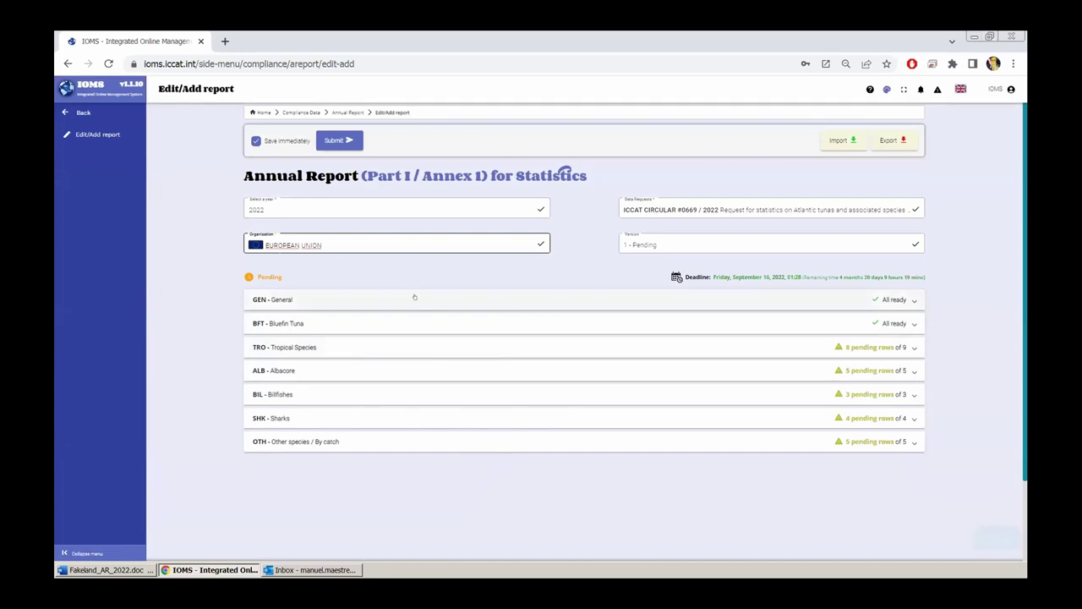
- Review both pages of the GEN - General rows in the European Union's statistics report
{"action": "left_click", "coordinate": [414, 296]}
{"action": "scroll", "coordinate": [437, 307], "scroll_direction": "down", "scroll_amount": 2}
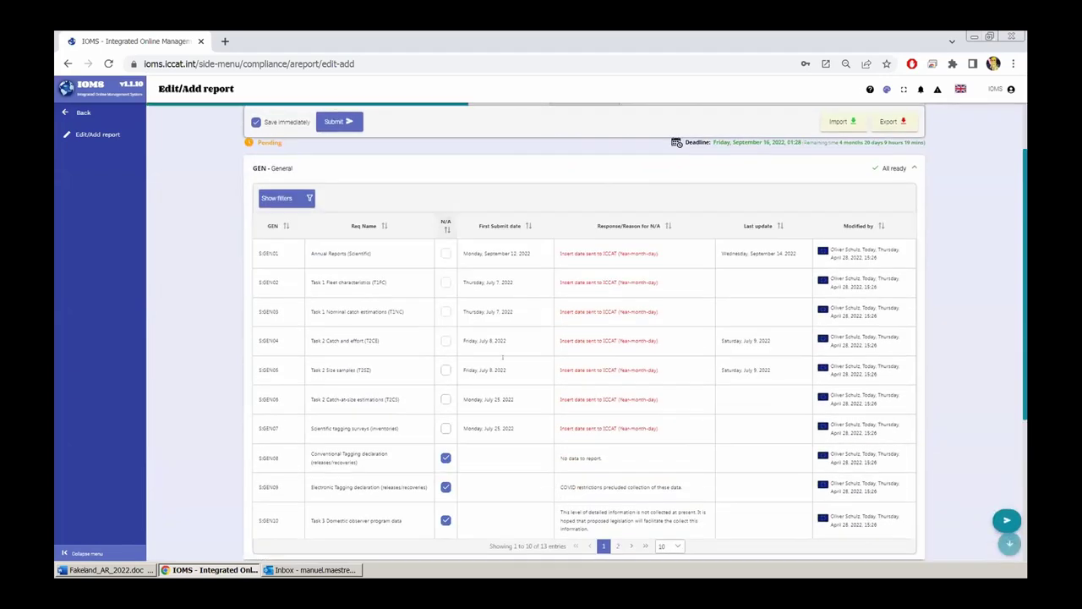
{"action": "scroll", "coordinate": [532, 375], "scroll_direction": "down", "scroll_amount": 2}
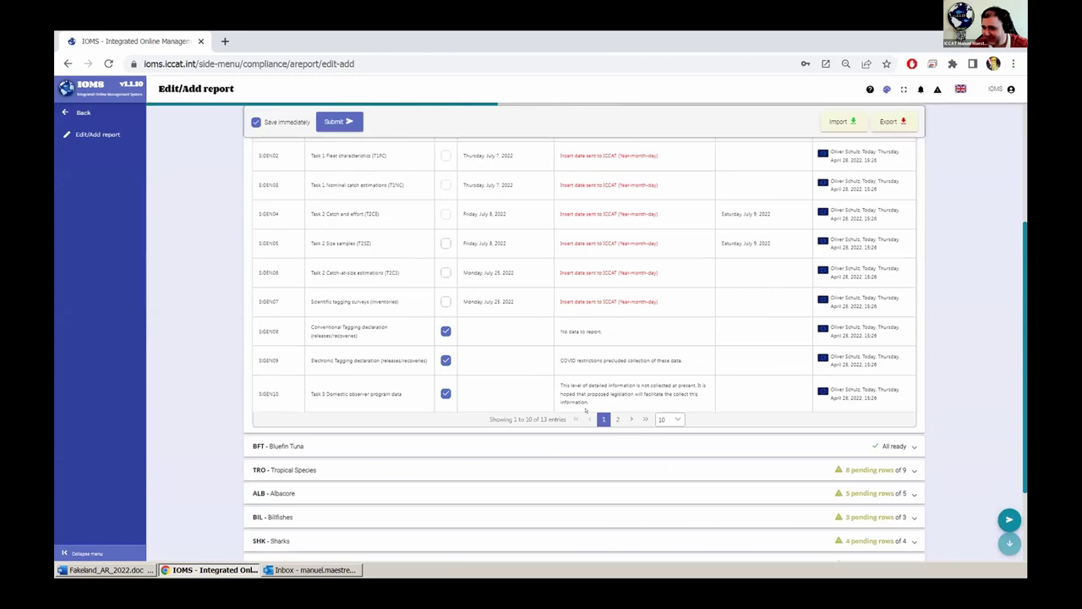
{"action": "left_click", "coordinate": [618, 419]}
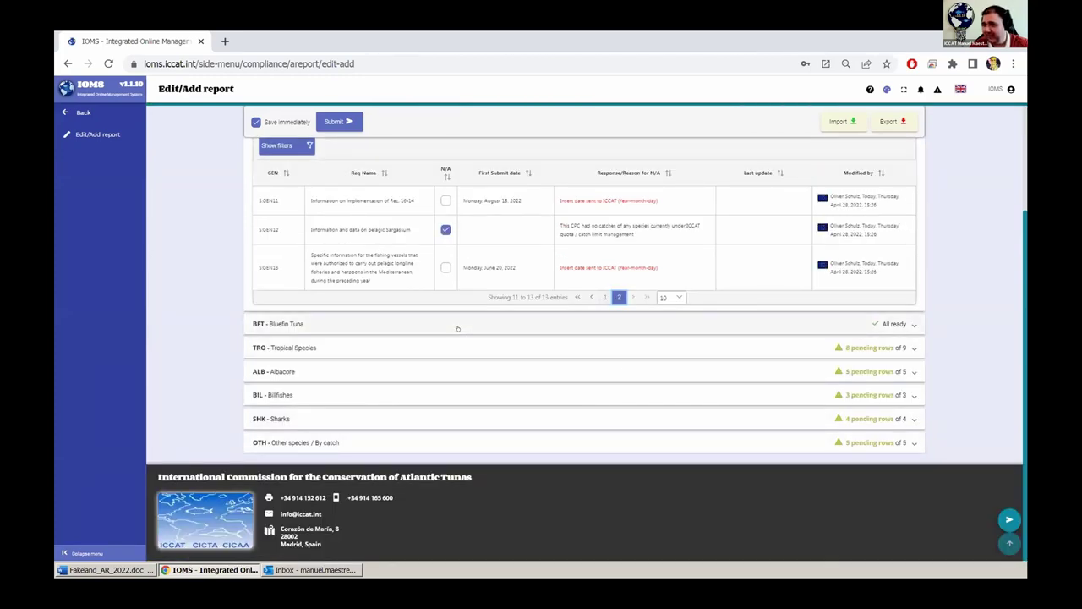
{"action": "scroll", "coordinate": [461, 338], "scroll_direction": "up", "scroll_amount": 2}
{"action": "scroll", "coordinate": [473, 372], "scroll_direction": "down", "scroll_amount": 1}
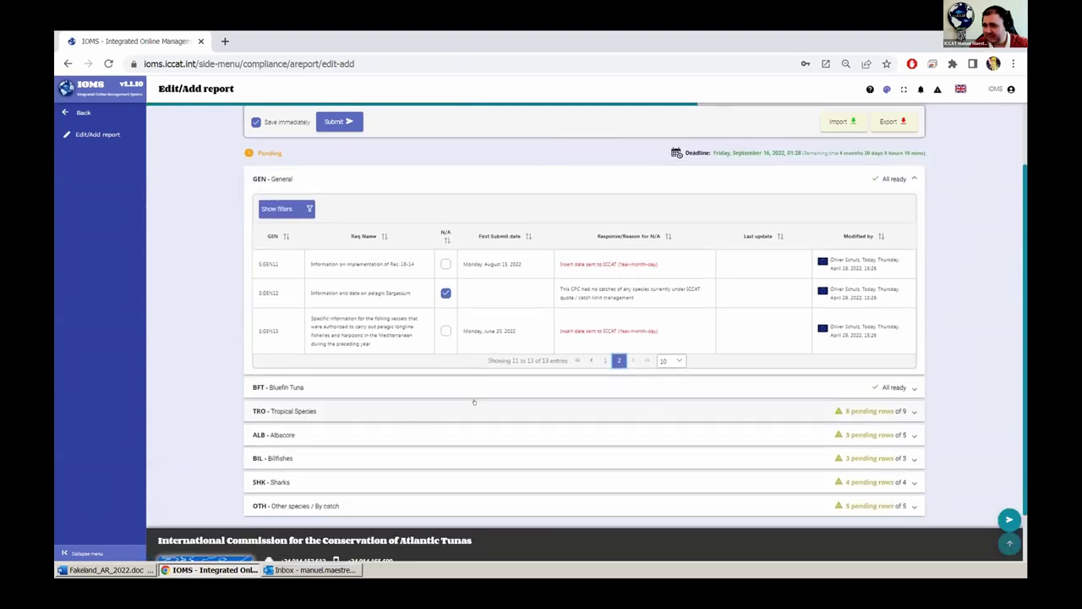
- Review the TRO - Tropical Species rows in the European Union's statistics report
{"action": "left_click", "coordinate": [479, 384]}
{"action": "scroll", "coordinate": [583, 412], "scroll_direction": "down", "scroll_amount": 3}
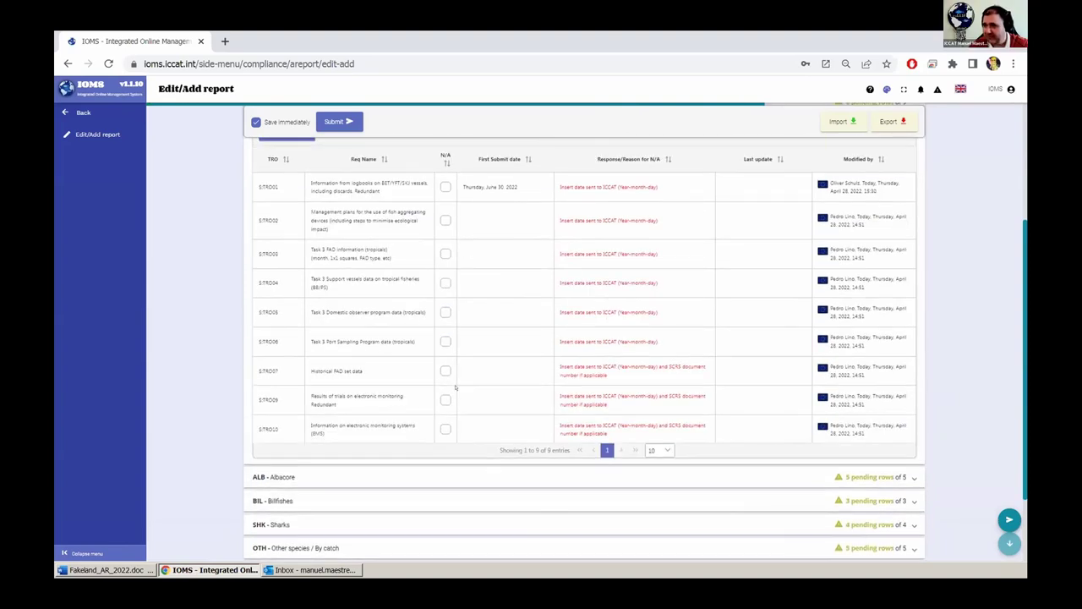
{"action": "scroll", "coordinate": [585, 299], "scroll_direction": "up", "scroll_amount": 3}
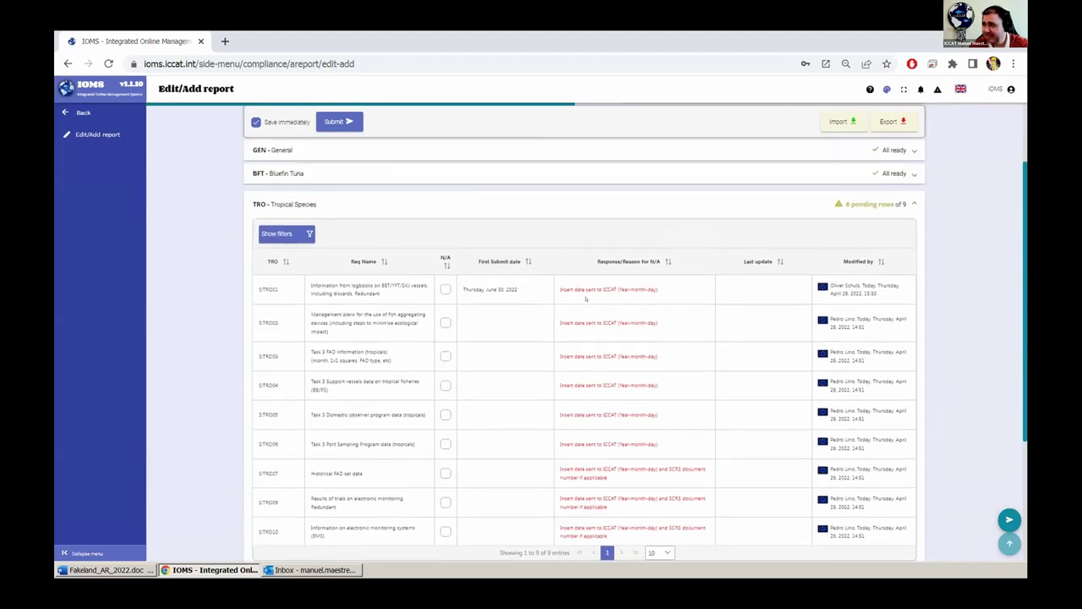
- Switch the European Union's report to ICCAT CIRCULAR #1040 / 2022 and review its Tropical Species rows and the remaining species groups
{"action": "left_click", "coordinate": [706, 214]}
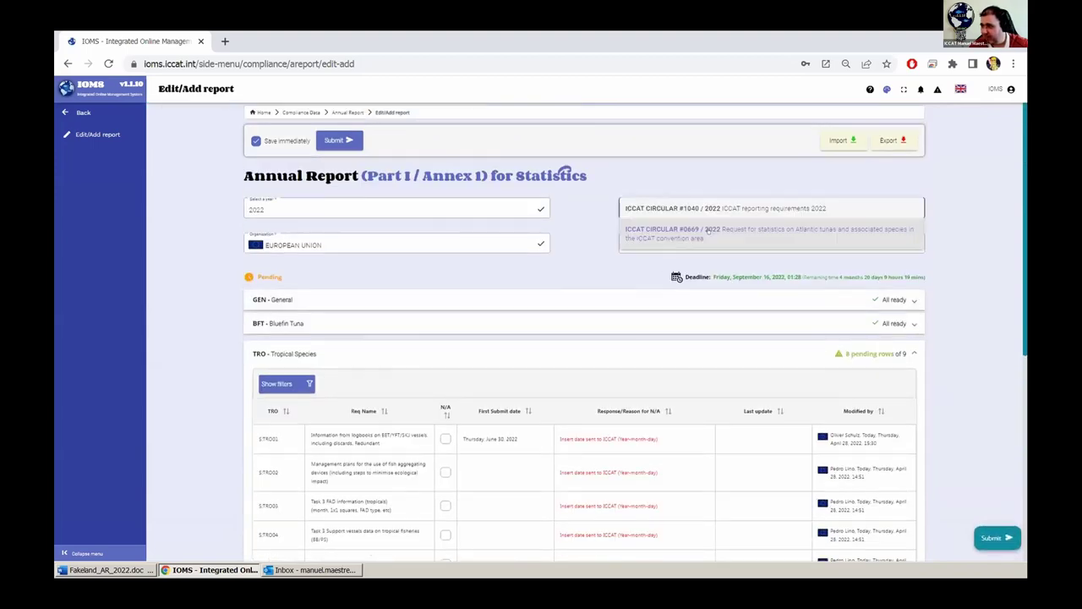
{"action": "left_click", "coordinate": [685, 240]}
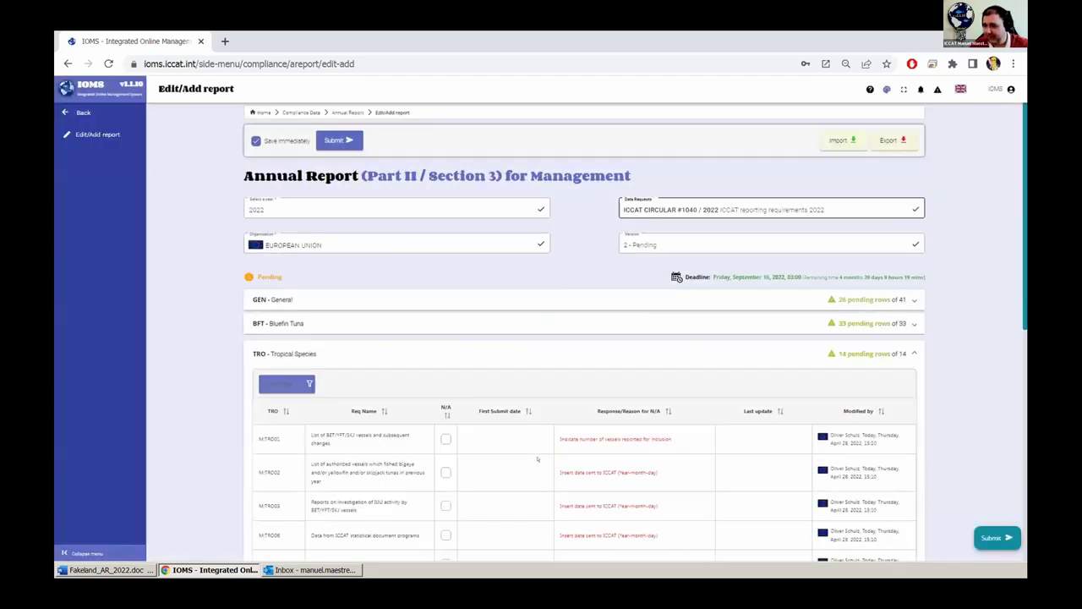
{"action": "scroll", "coordinate": [529, 440], "scroll_direction": "down", "scroll_amount": 3}
{"action": "scroll", "coordinate": [528, 440], "scroll_direction": "down", "scroll_amount": 5}
{"action": "scroll", "coordinate": [528, 440], "scroll_direction": "up", "scroll_amount": 3}
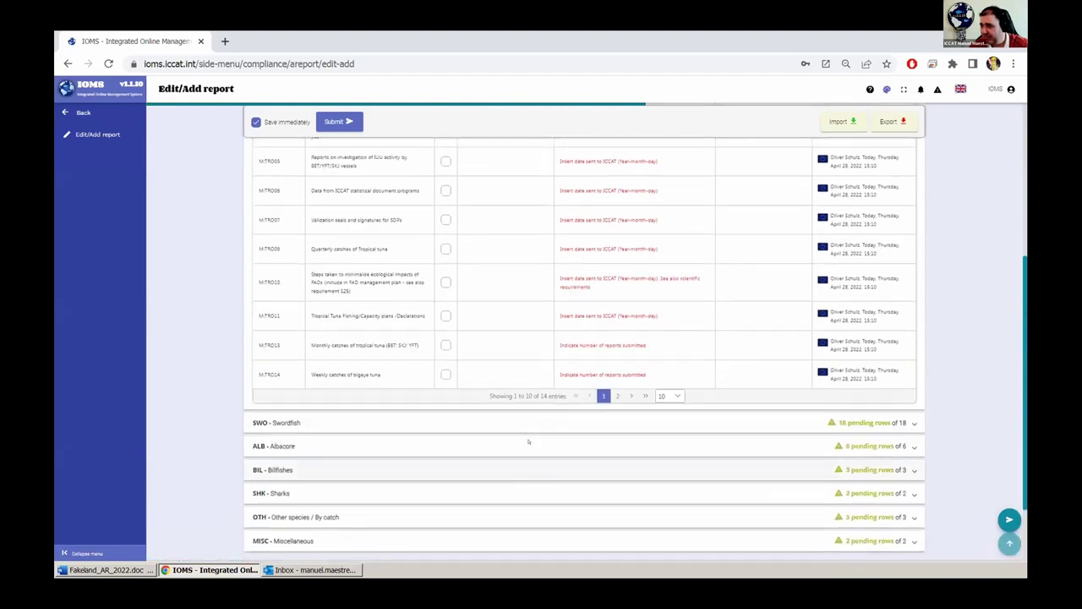
{"action": "scroll", "coordinate": [528, 440], "scroll_direction": "down", "scroll_amount": 4}
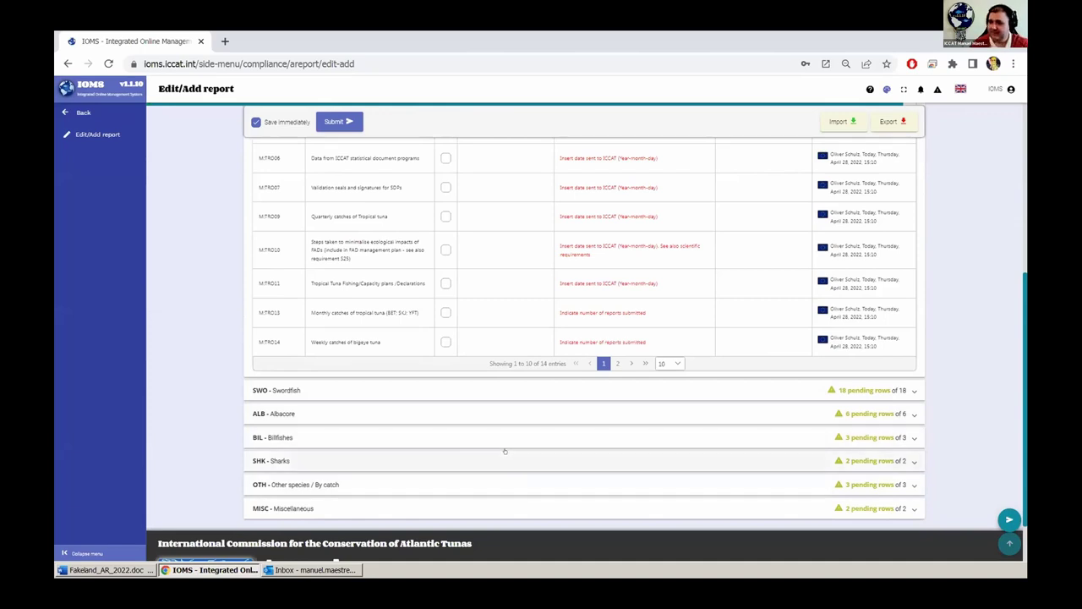
{"action": "scroll", "coordinate": [505, 450], "scroll_direction": "up", "scroll_amount": 4}
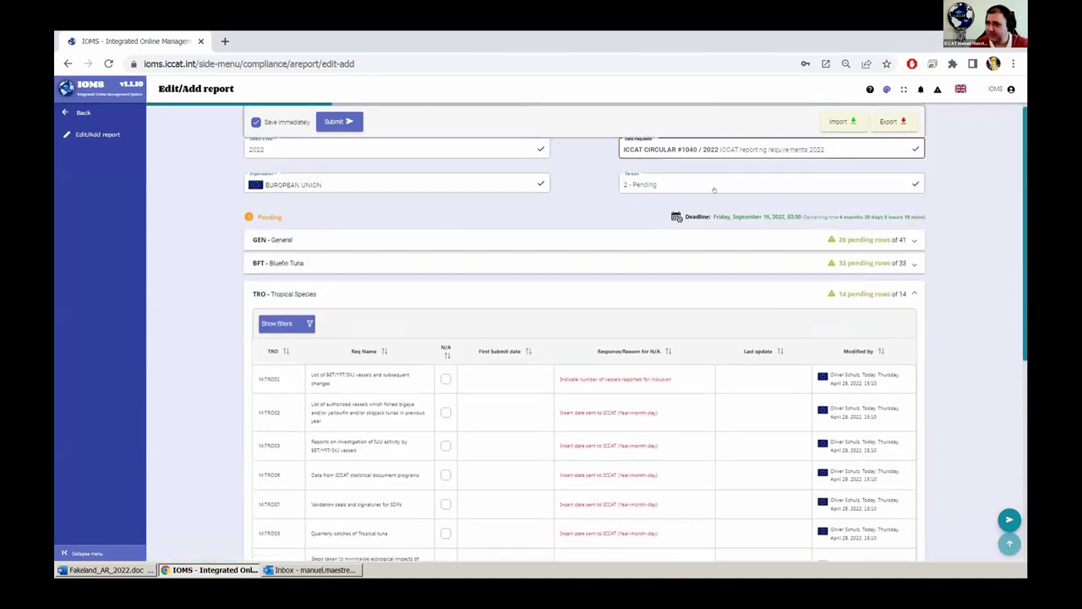
- Return the European Union's data request to ICCAT CIRCULAR #0669 / 2022 and recheck its GEN rows
{"action": "left_click", "coordinate": [691, 210]}
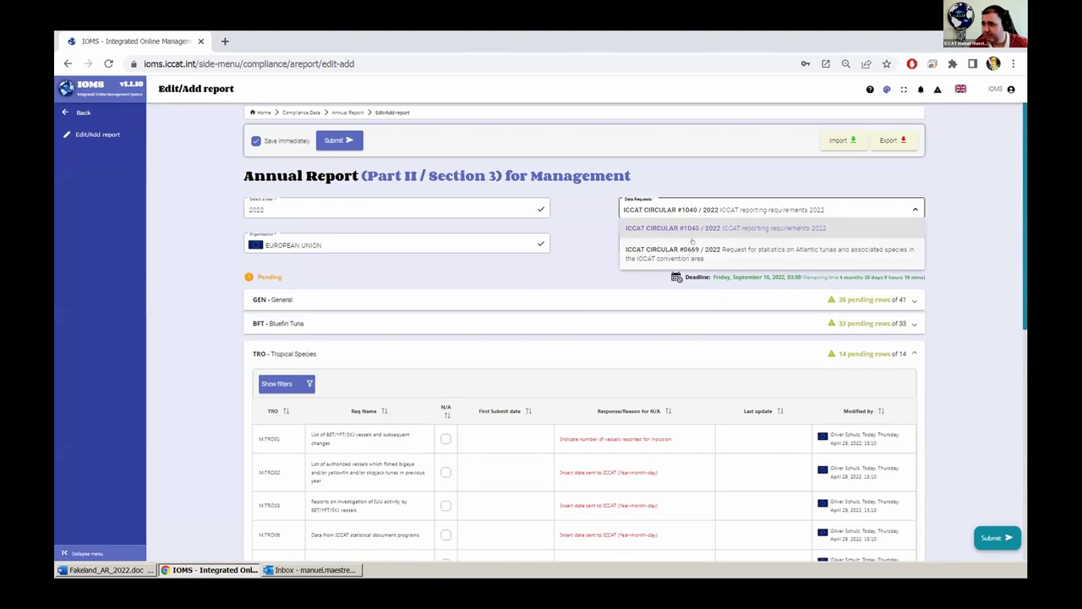
{"action": "left_click", "coordinate": [697, 249]}
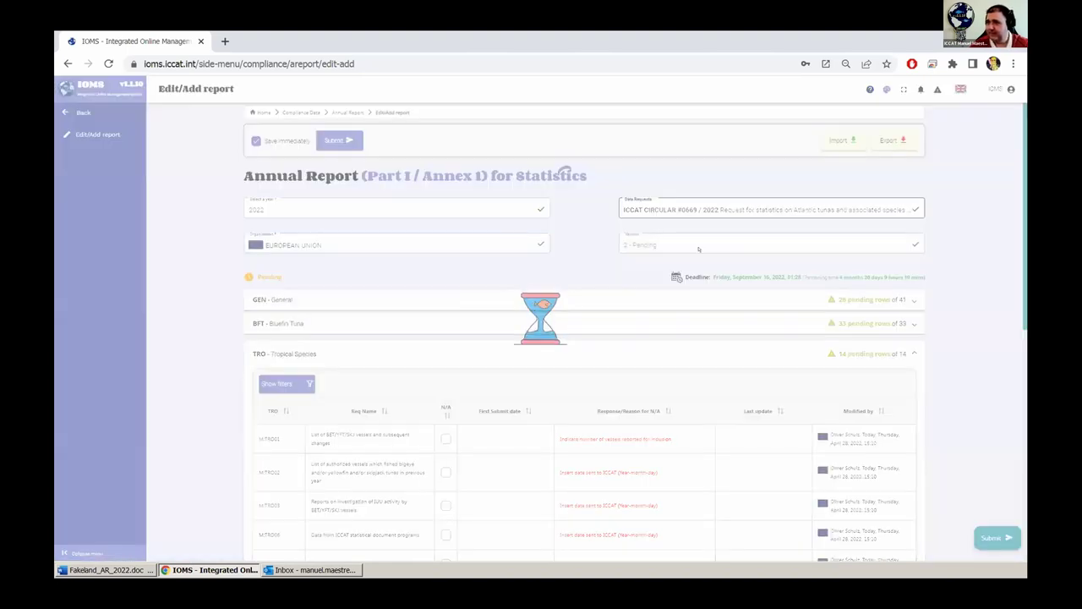
{"action": "scroll", "coordinate": [525, 258], "scroll_direction": "down", "scroll_amount": 3}
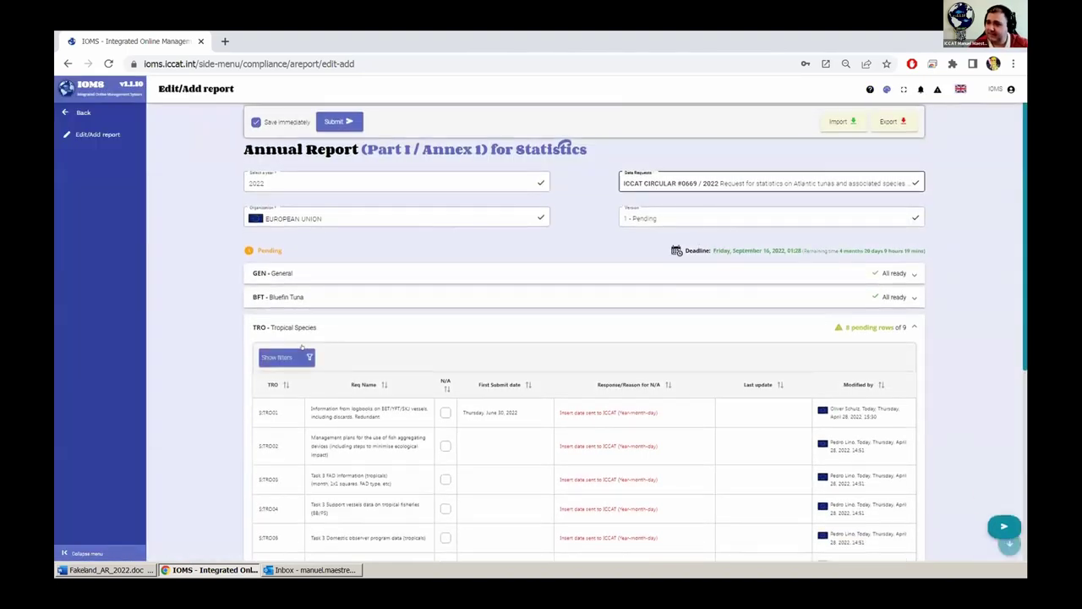
{"action": "scroll", "coordinate": [454, 257], "scroll_direction": "up", "scroll_amount": 2}
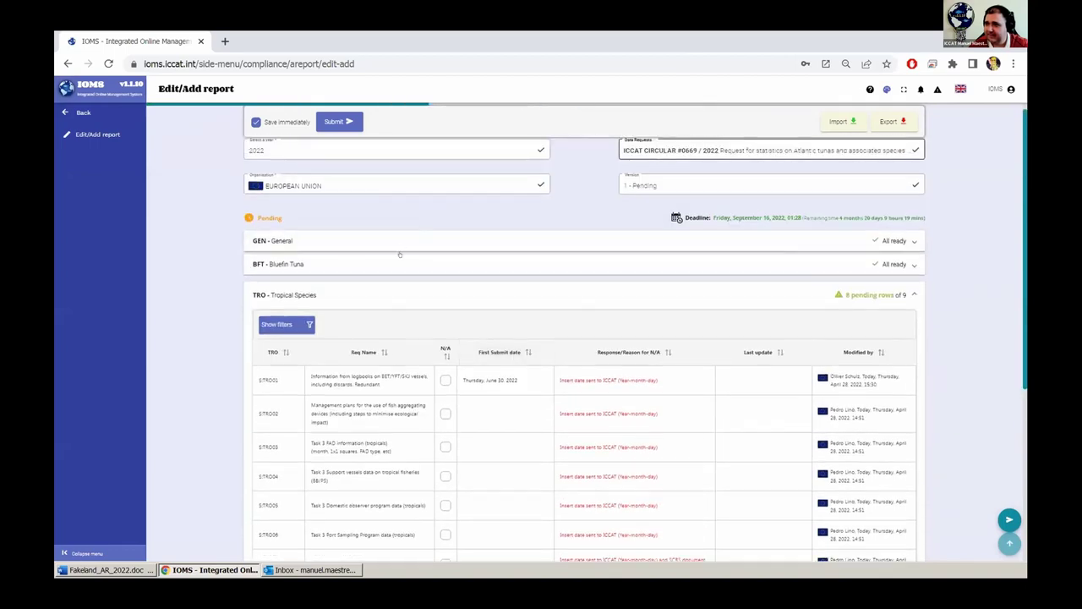
{"action": "left_click", "coordinate": [397, 241]}
{"action": "scroll", "coordinate": [488, 392], "scroll_direction": "down", "scroll_amount": 3}
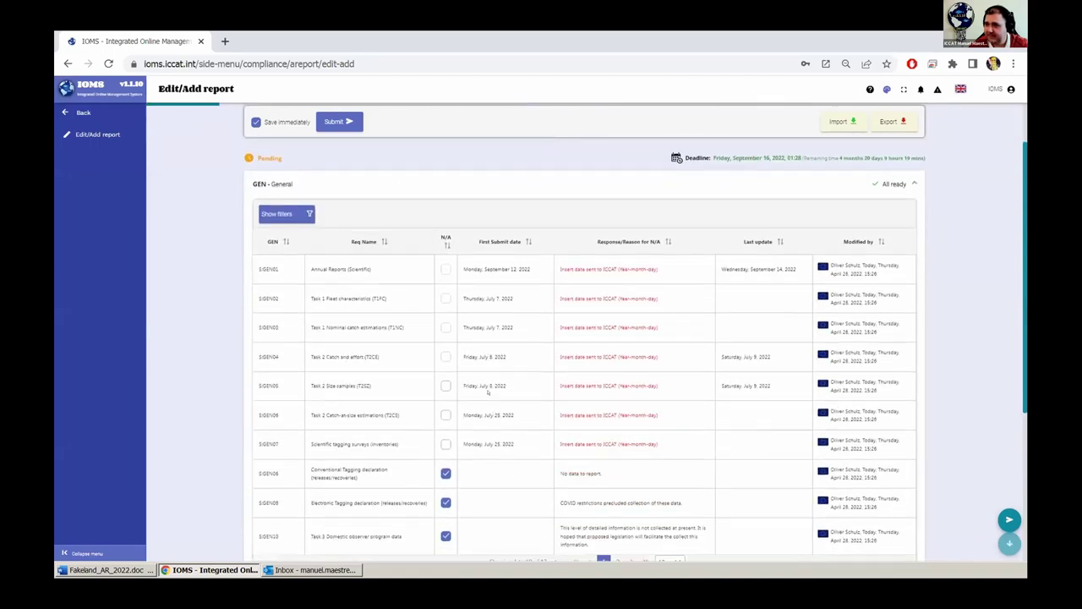
{"action": "scroll", "coordinate": [488, 393], "scroll_direction": "up", "scroll_amount": 1}
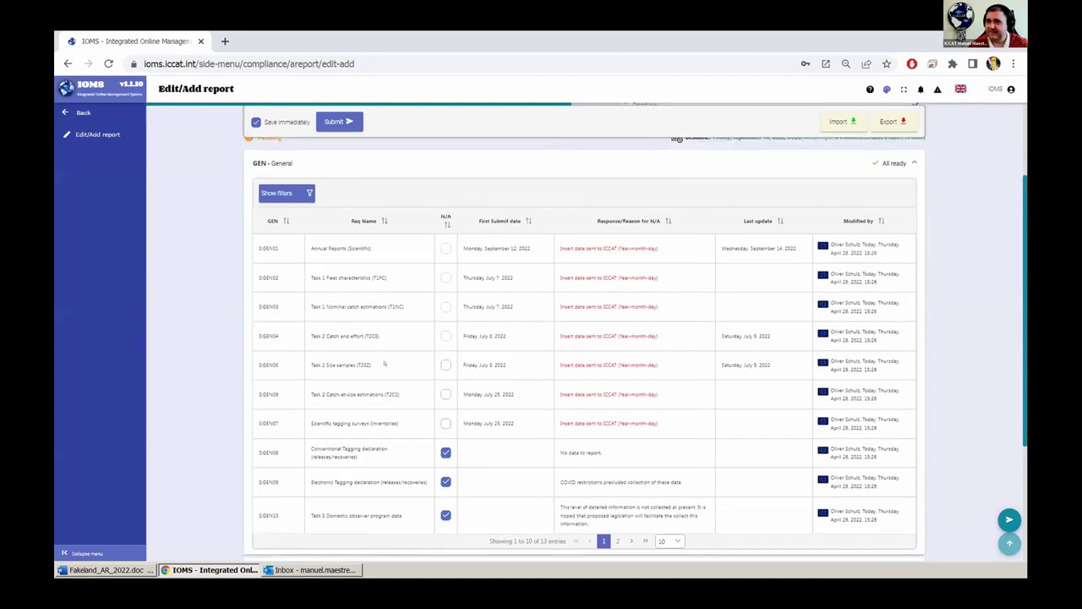
- Reopen the Status by Requirement report for 2022, ICCAT CIRCULAR #0669 / 2022 and requirement S:GEN01 Annual Reports (Scientific)
{"action": "left_click", "coordinate": [78, 111]}
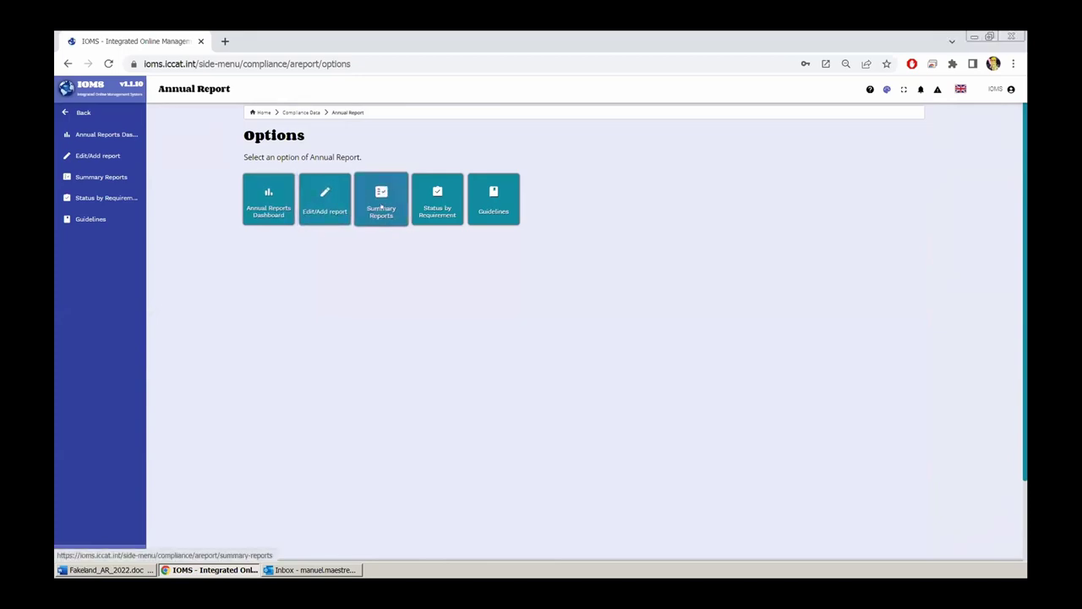
{"action": "left_click", "coordinate": [446, 200]}
{"action": "left_click", "coordinate": [398, 169]}
{"action": "left_click", "coordinate": [333, 271]}
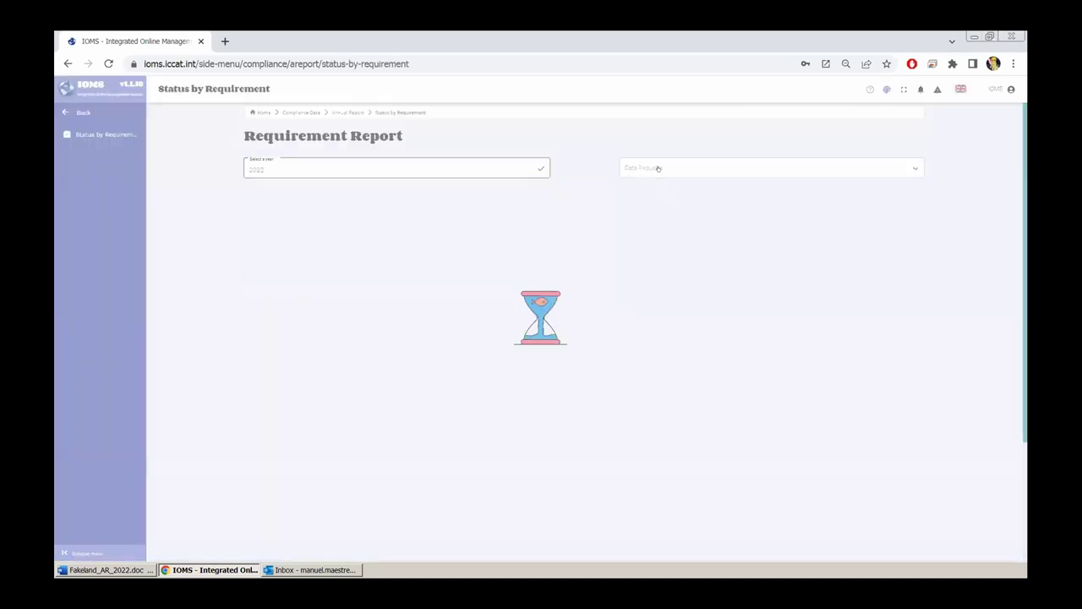
{"action": "left_click", "coordinate": [658, 168]}
{"action": "left_click", "coordinate": [667, 208]}
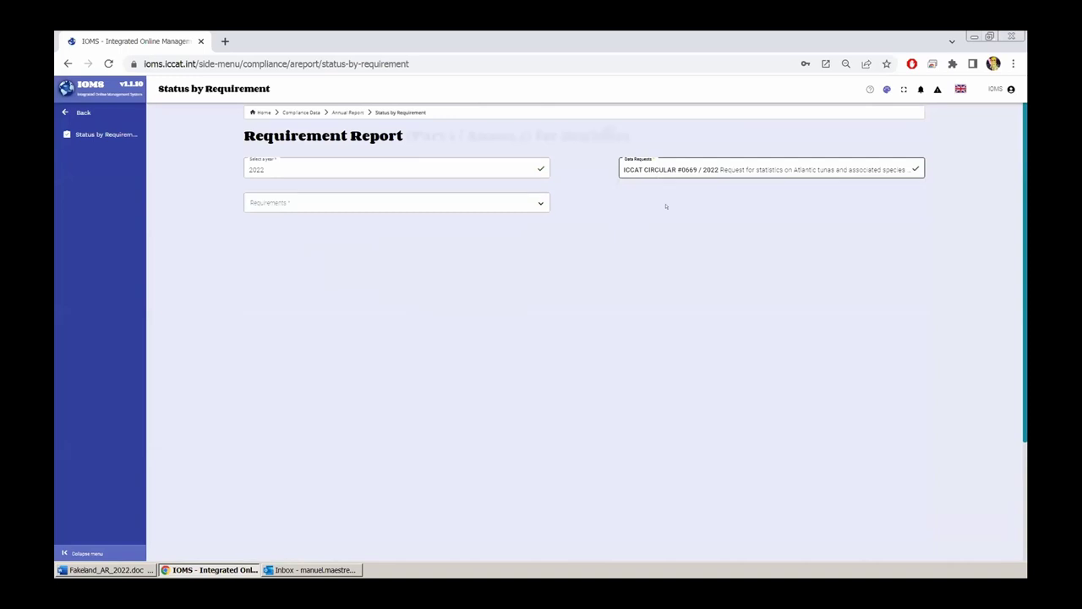
{"action": "left_click", "coordinate": [503, 201]}
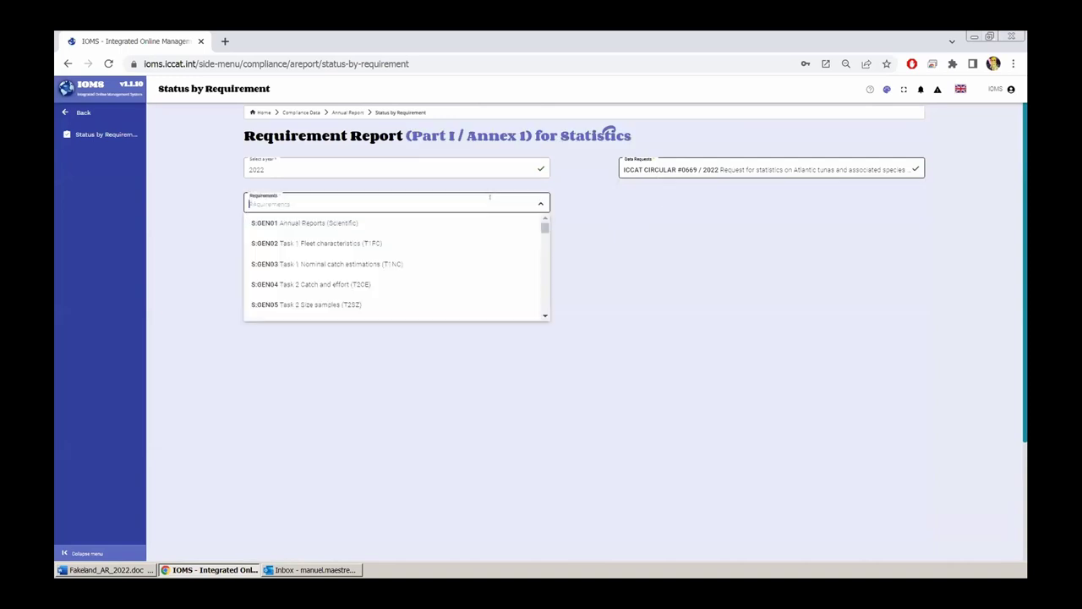
{"action": "left_click", "coordinate": [288, 223]}
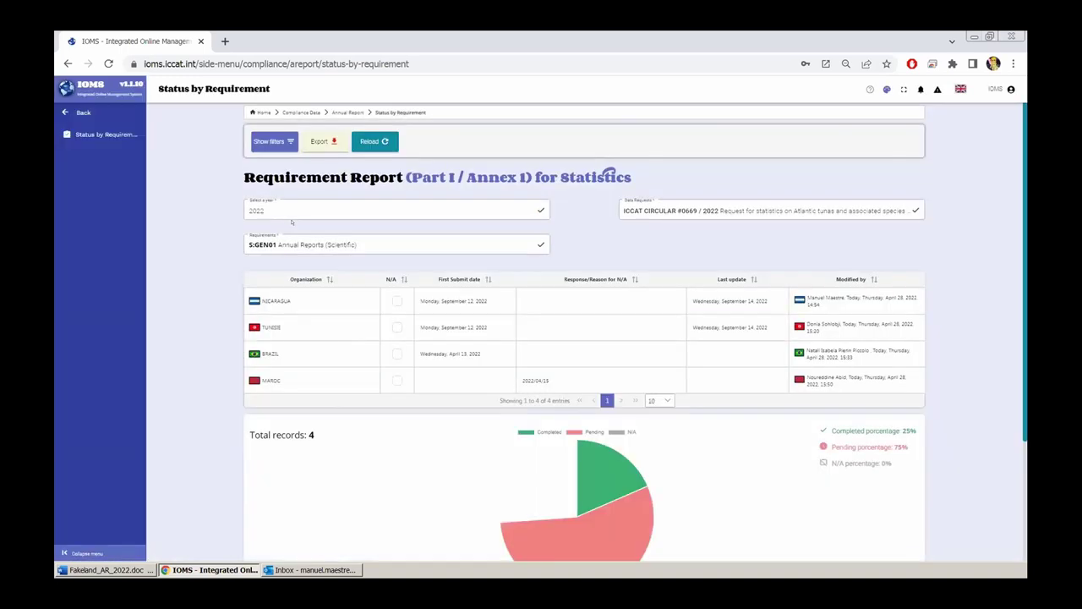
- Open the Summary Reports for 2022 with ICCAT CIRCULAR #0669 / 2022 and examine each organization's completion status
{"action": "left_click", "coordinate": [83, 112]}
{"action": "left_click", "coordinate": [373, 208]}
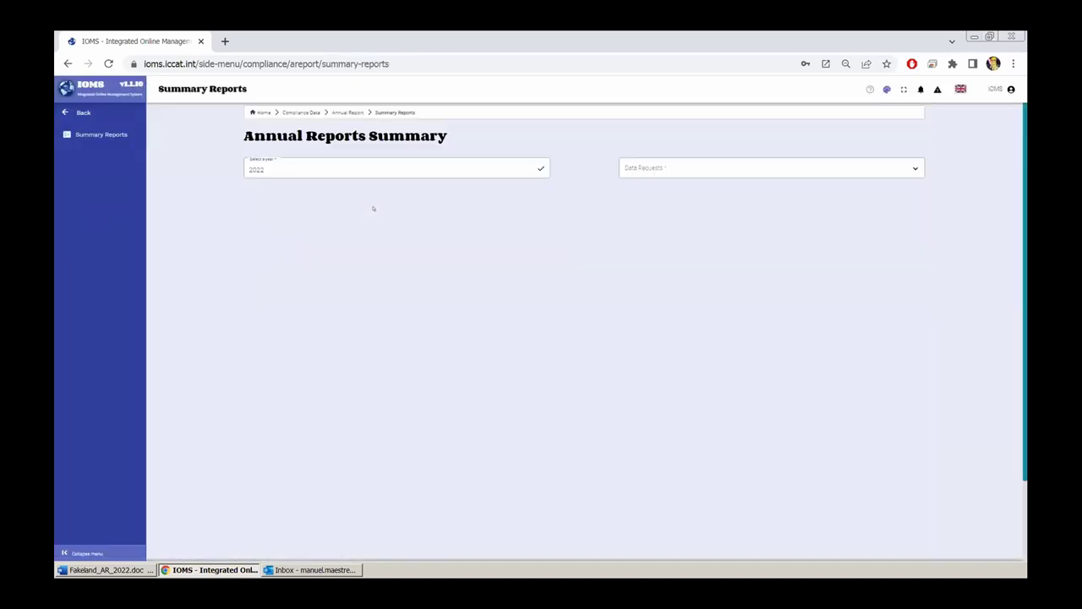
{"action": "left_click", "coordinate": [657, 164]}
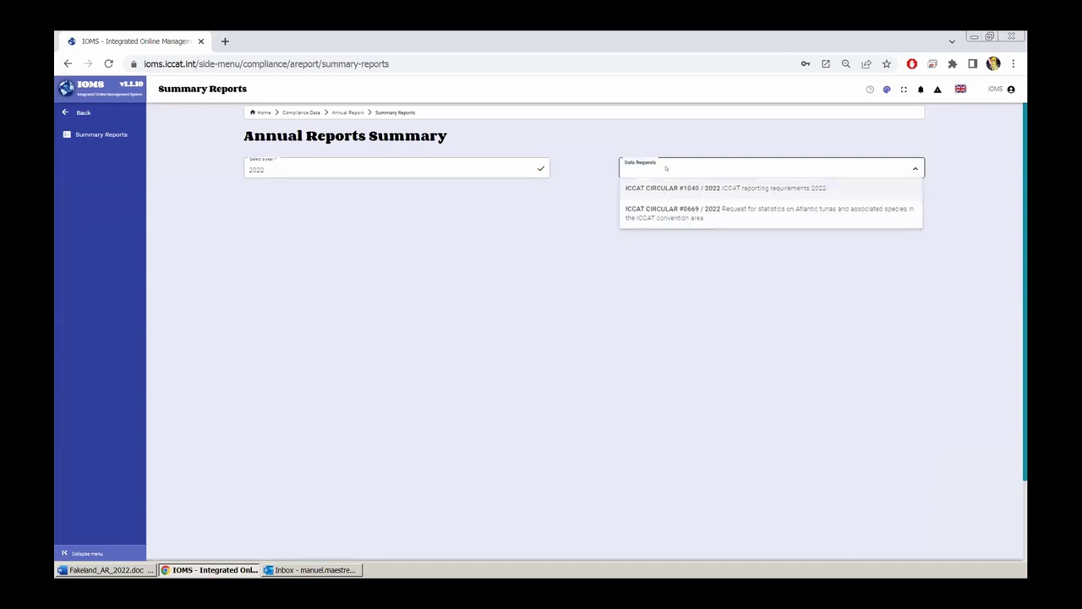
{"action": "left_click", "coordinate": [673, 209]}
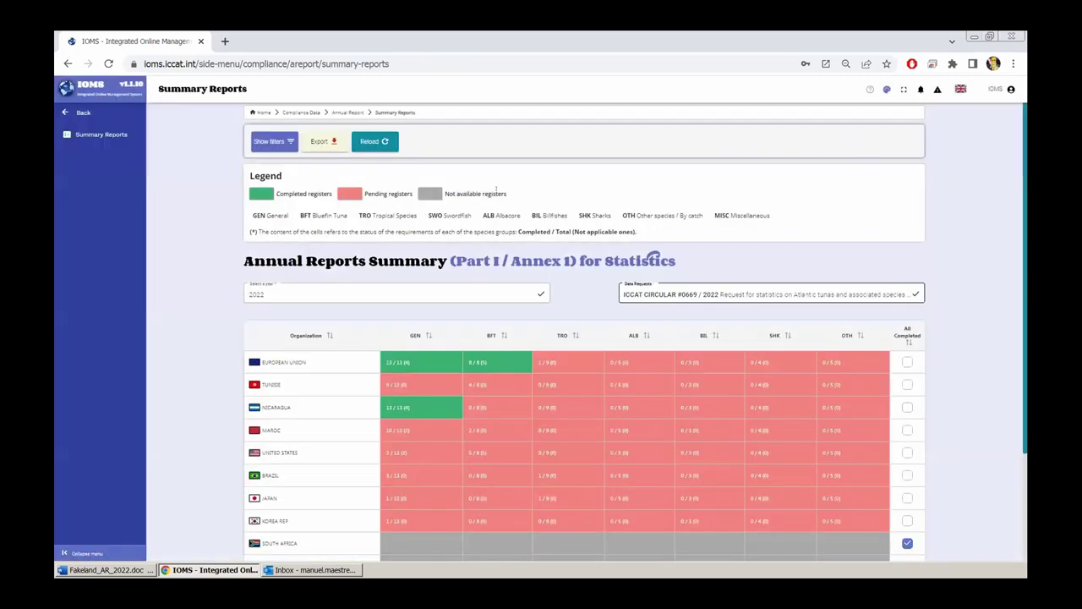
{"action": "scroll", "coordinate": [488, 206], "scroll_direction": "down", "scroll_amount": 1}
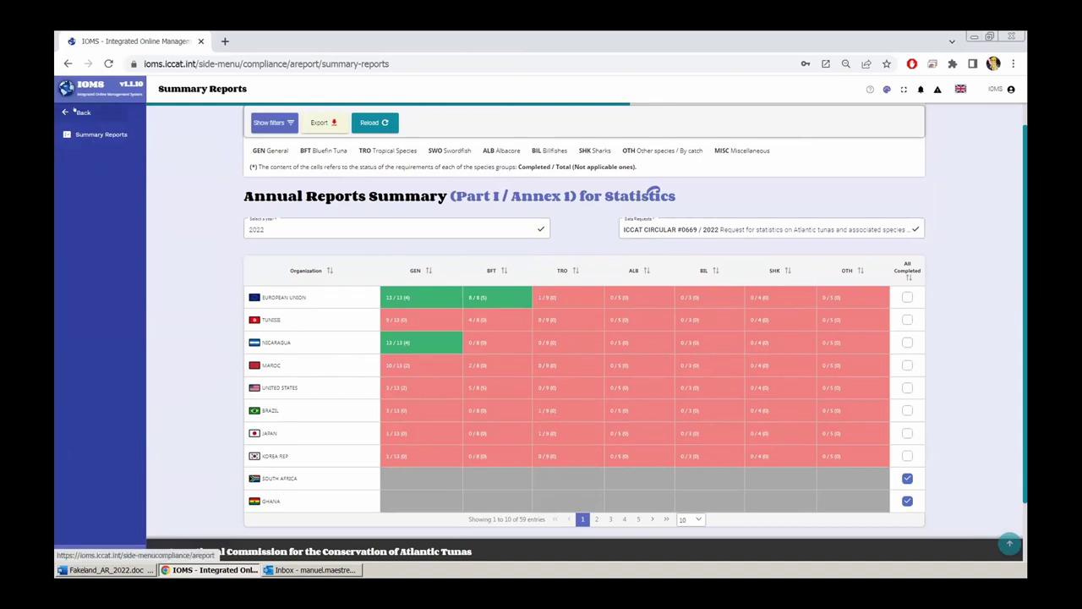
- Leave the summary report for the Main Dashboard and open the Data request options
{"action": "left_click", "coordinate": [83, 112]}
{"action": "left_click", "coordinate": [83, 112]}
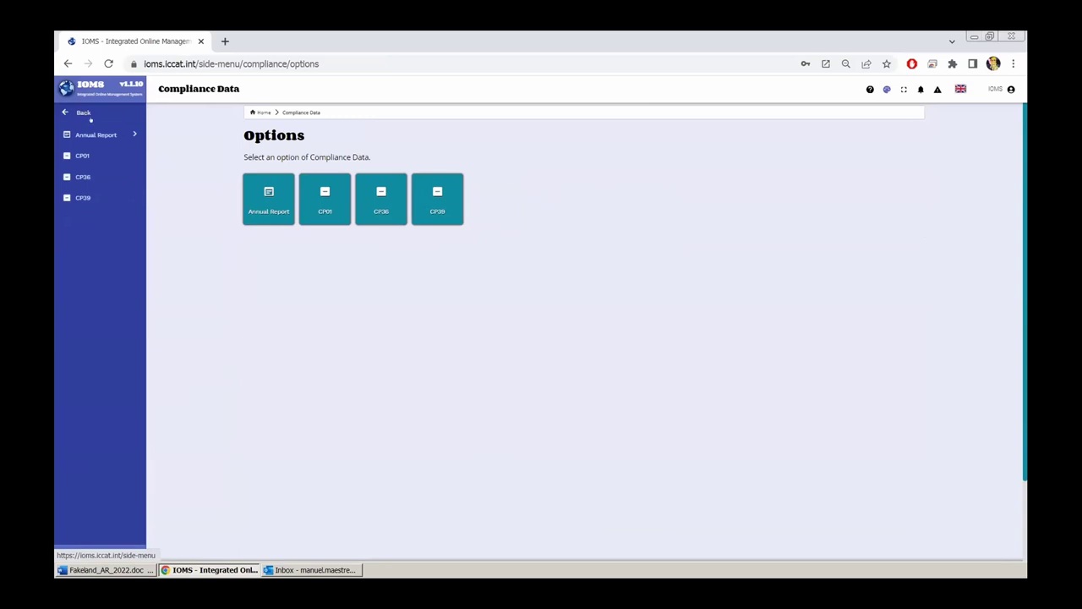
{"action": "left_click", "coordinate": [83, 111]}
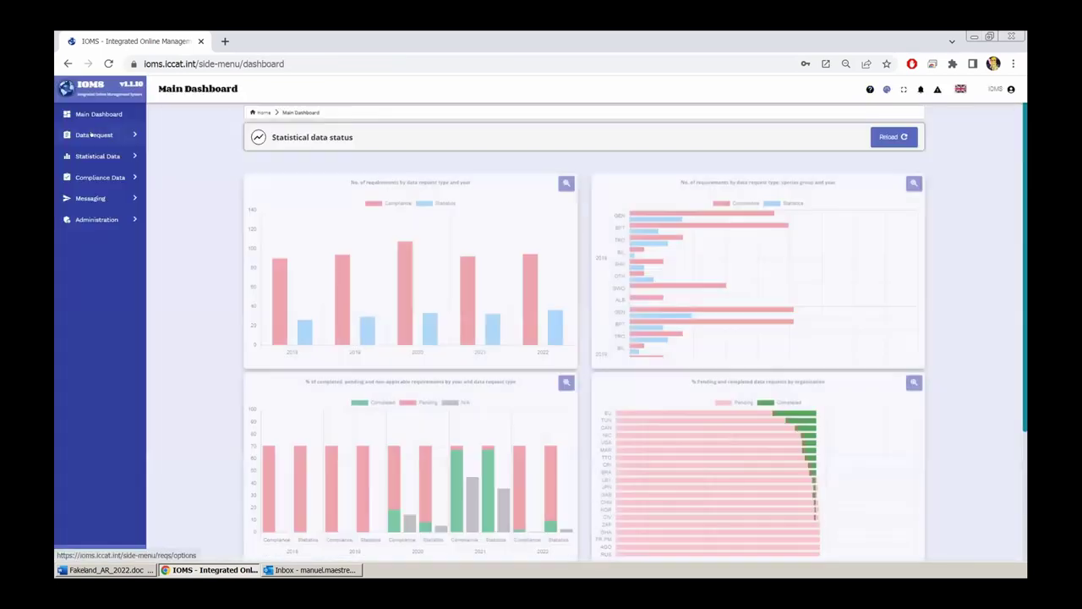
{"action": "left_click", "coordinate": [91, 134]}
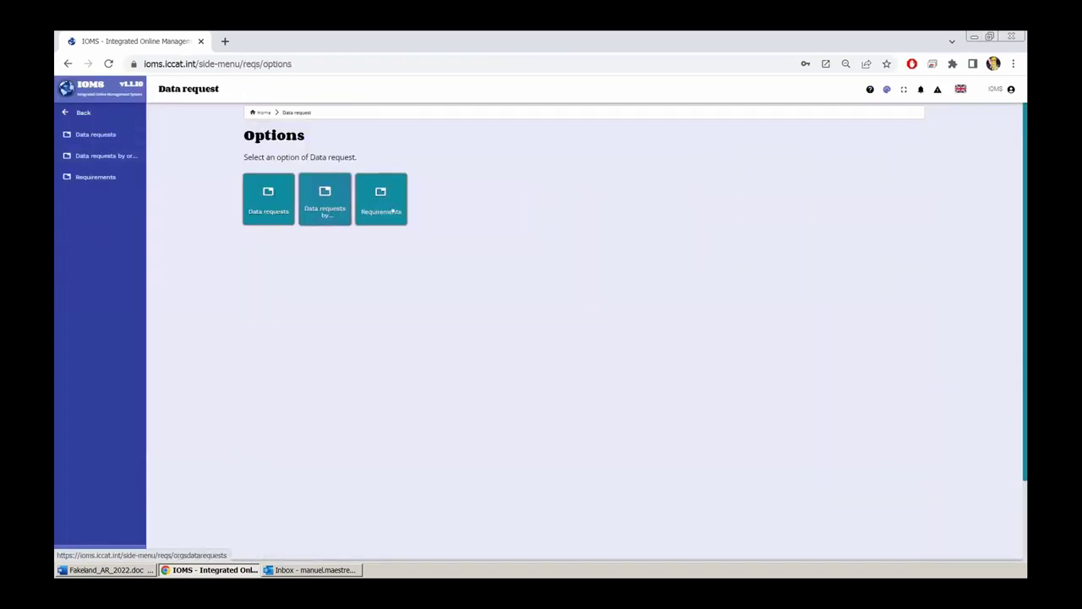
- Examine the 2022 data requests by organization and their statuses, and return to the Main Dashboard
{"action": "left_click", "coordinate": [324, 193]}
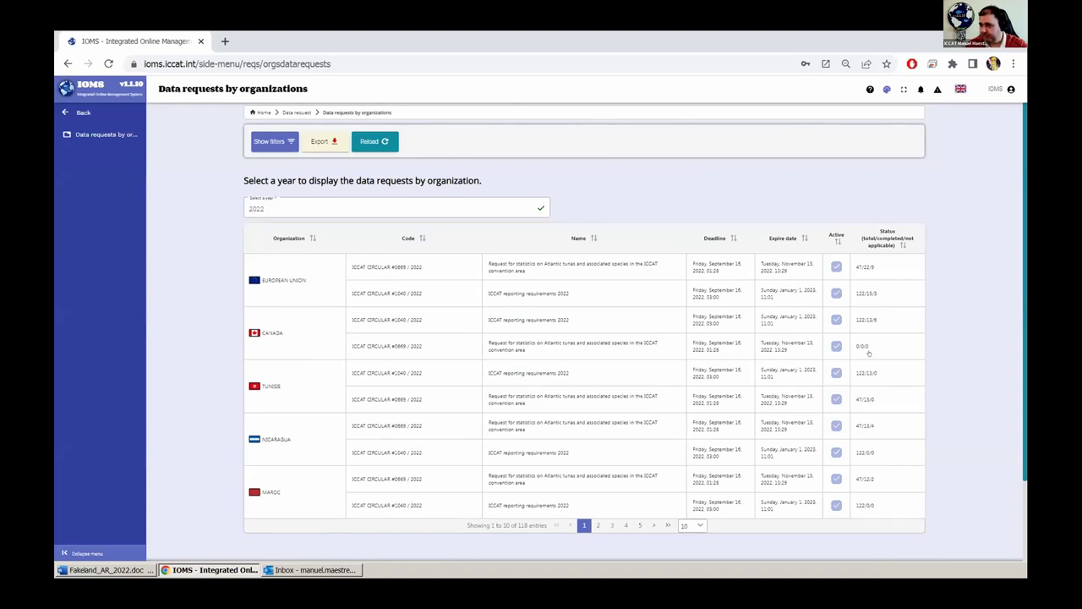
{"action": "scroll", "coordinate": [796, 385], "scroll_direction": "down", "scroll_amount": 2}
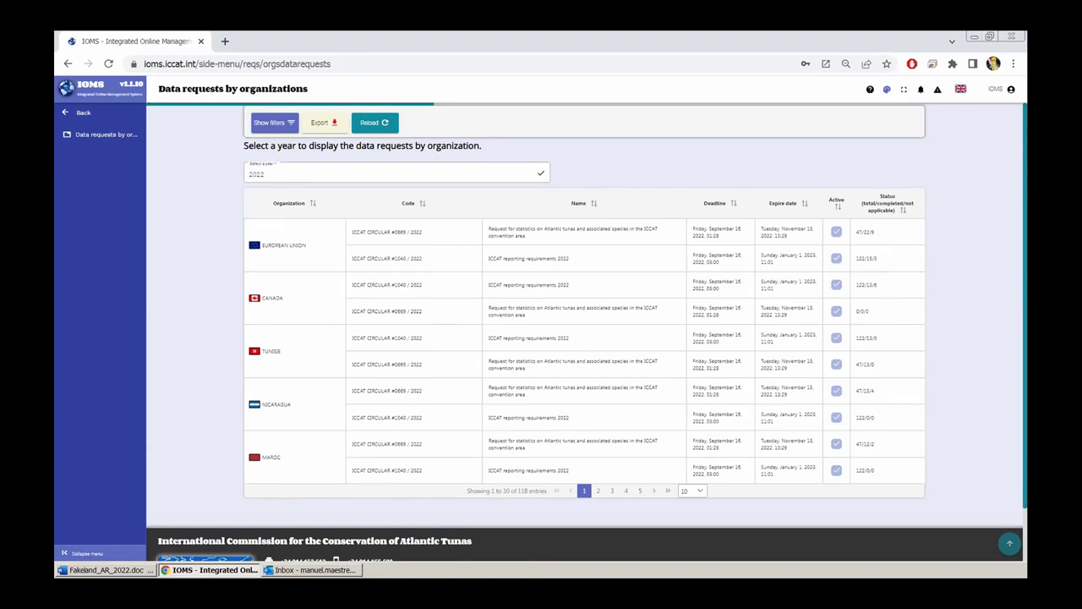
{"action": "left_click", "coordinate": [82, 112]}
{"action": "left_click", "coordinate": [78, 112]}
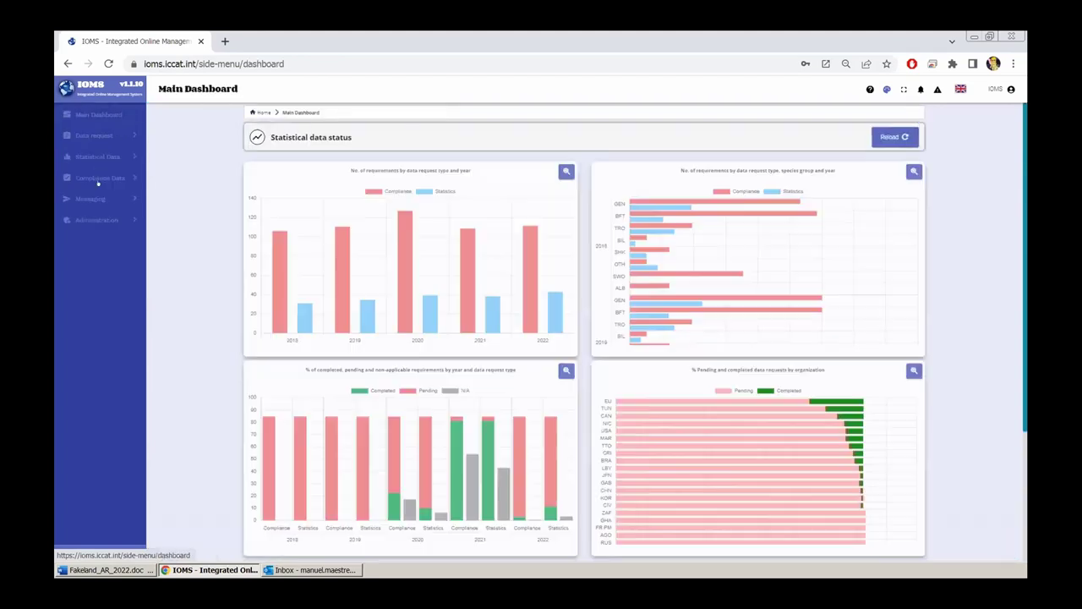
- Open the annual report Summary Reports for 2022 with ICCAT CIRCULAR #0669 / 2022 and examine the organizations' status per species group
{"action": "left_click", "coordinate": [93, 178]}
{"action": "left_click", "coordinate": [277, 185]}
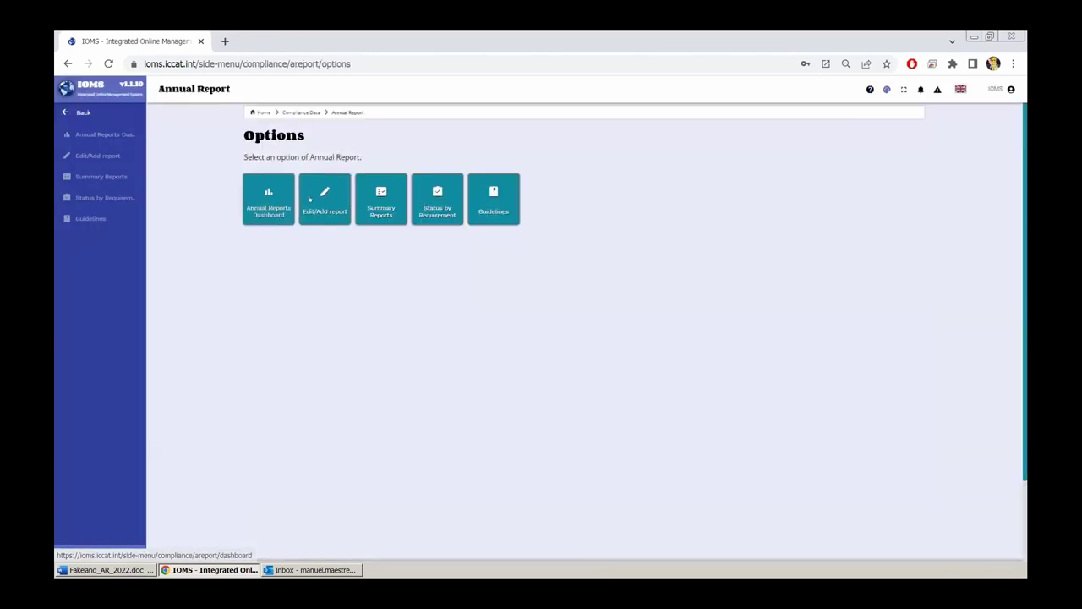
{"action": "left_click", "coordinate": [368, 207]}
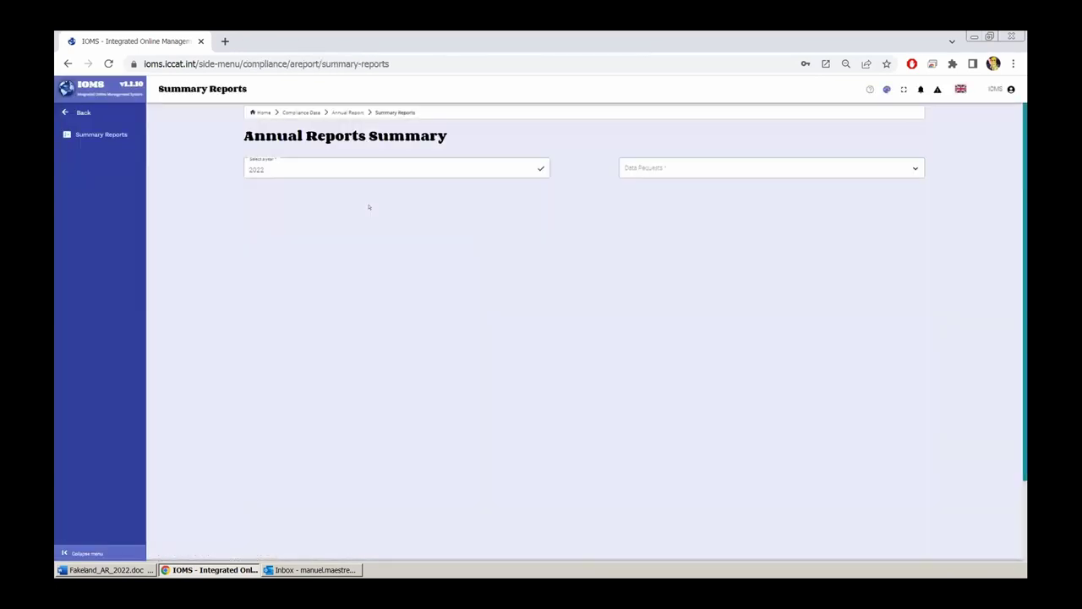
{"action": "left_click", "coordinate": [652, 166]}
{"action": "left_click", "coordinate": [691, 216]}
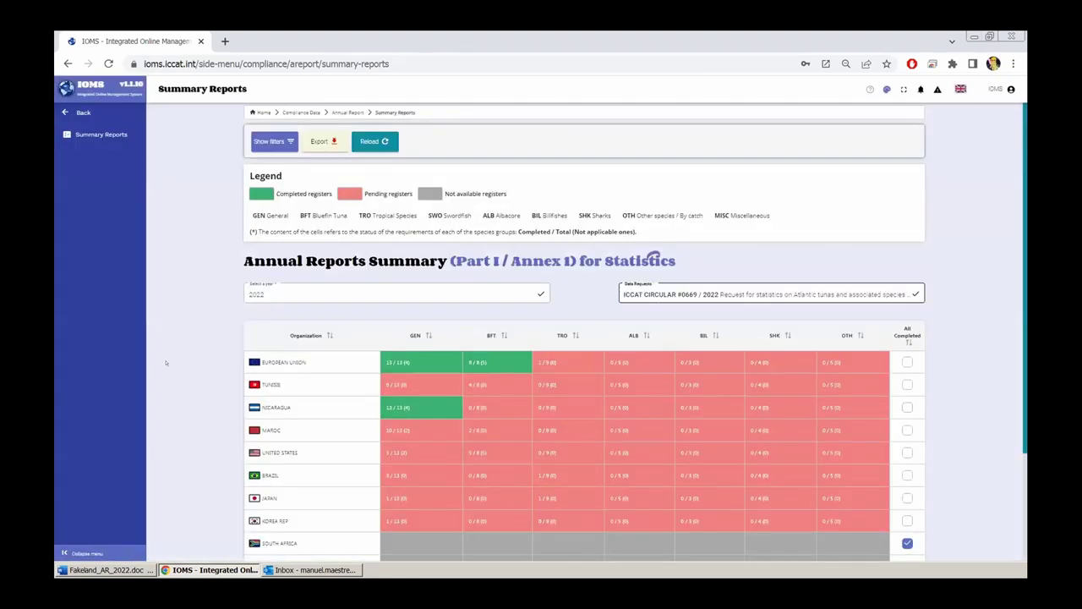
{"action": "scroll", "coordinate": [166, 363], "scroll_direction": "down", "scroll_amount": 3}
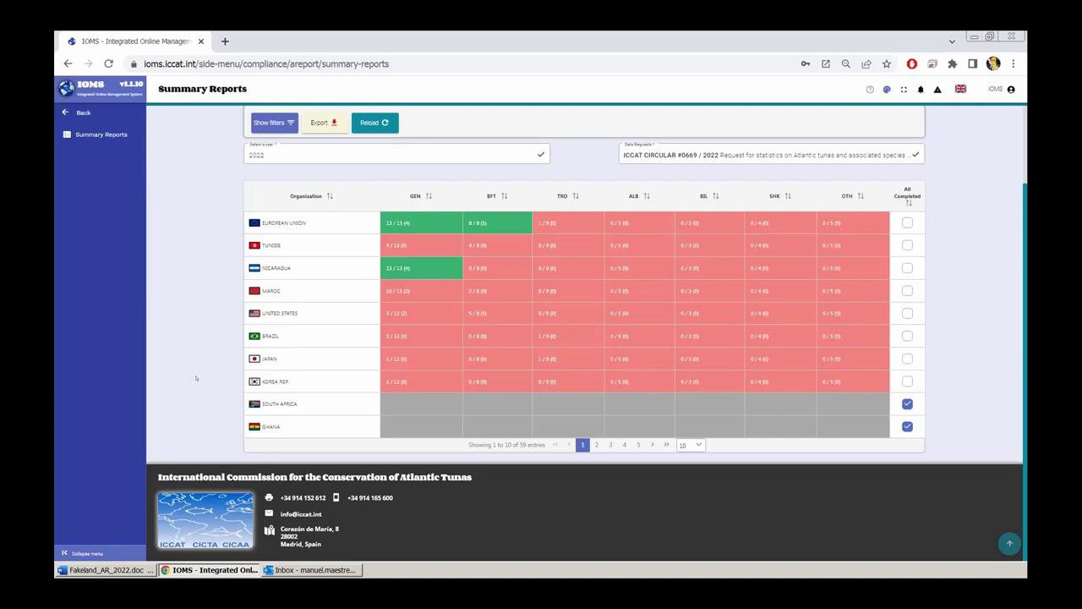
- Switch the summary report to ICCAT CIRCULAR #1040 / 2022, review it and return to the Annual Report options
{"action": "left_click", "coordinate": [626, 148]}
{"action": "left_click", "coordinate": [669, 153]}
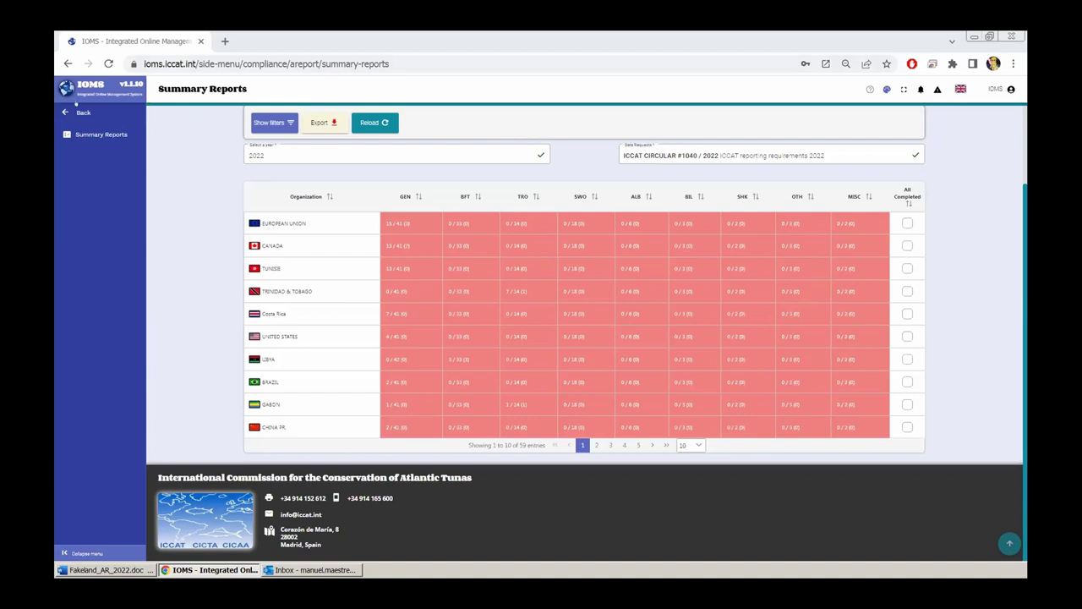
{"action": "left_click", "coordinate": [81, 112]}
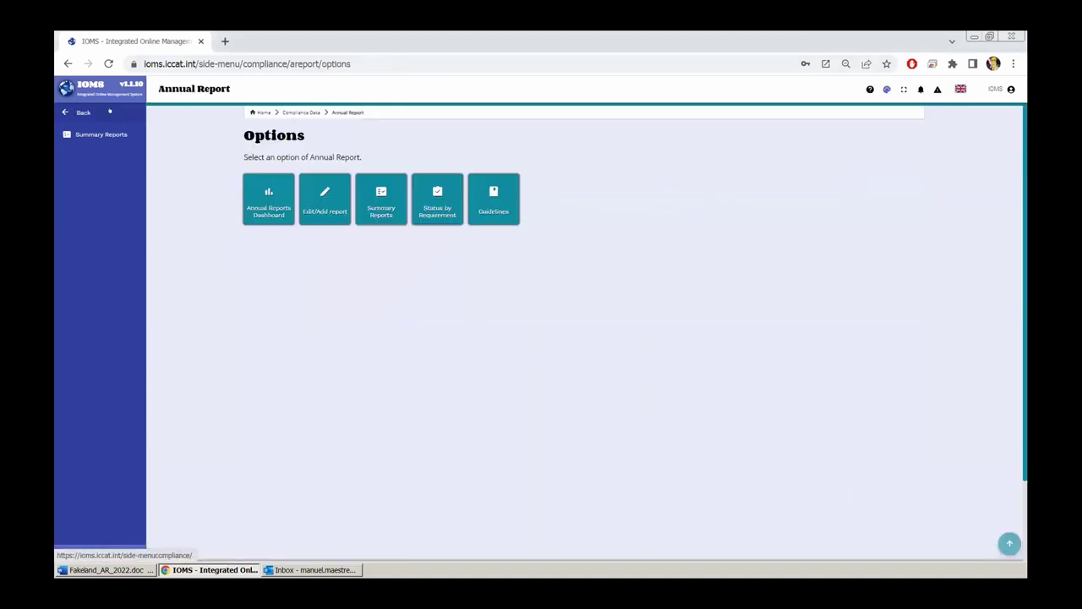
- Open the European Union's 2022 annual report for ICCAT CIRCULAR #0669 / 2022 in Edit/Add report
{"action": "left_click", "coordinate": [327, 200]}
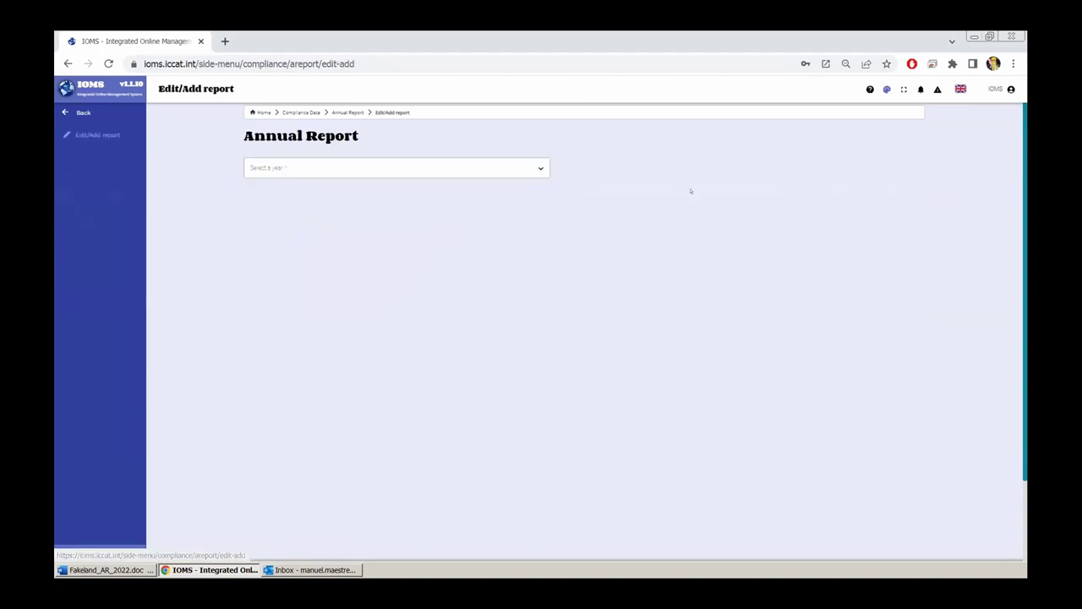
{"action": "left_click", "coordinate": [447, 166]}
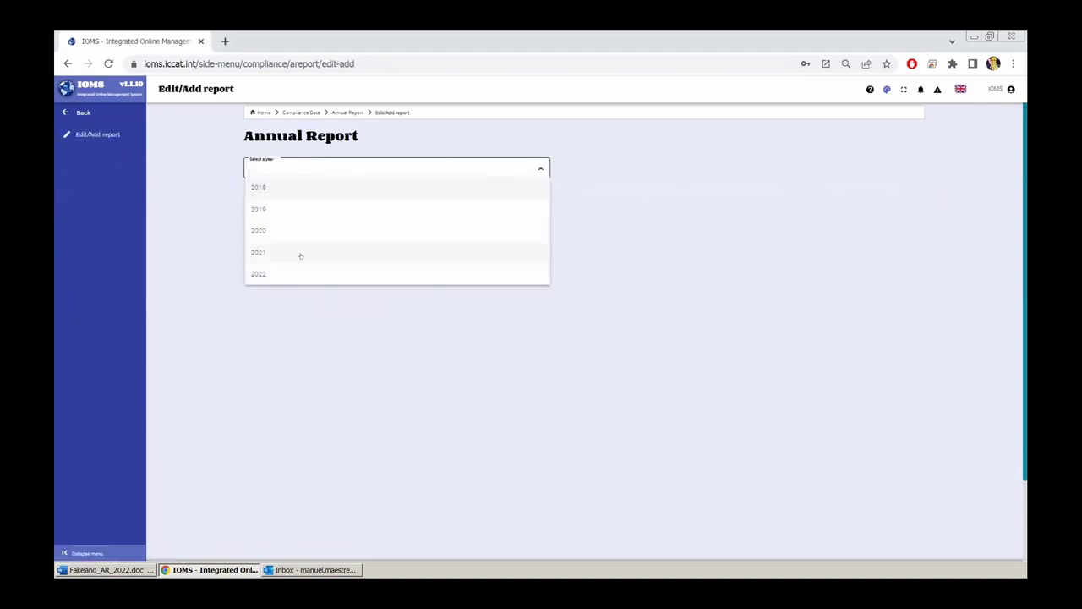
{"action": "left_click", "coordinate": [365, 273]}
{"action": "left_click", "coordinate": [657, 165]}
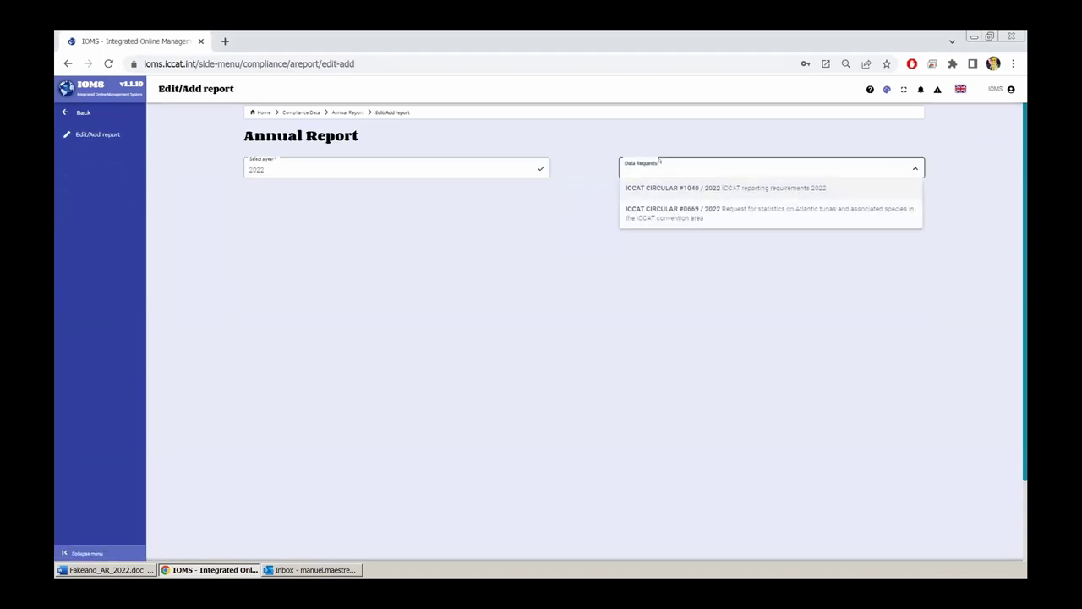
{"action": "left_click", "coordinate": [685, 217]}
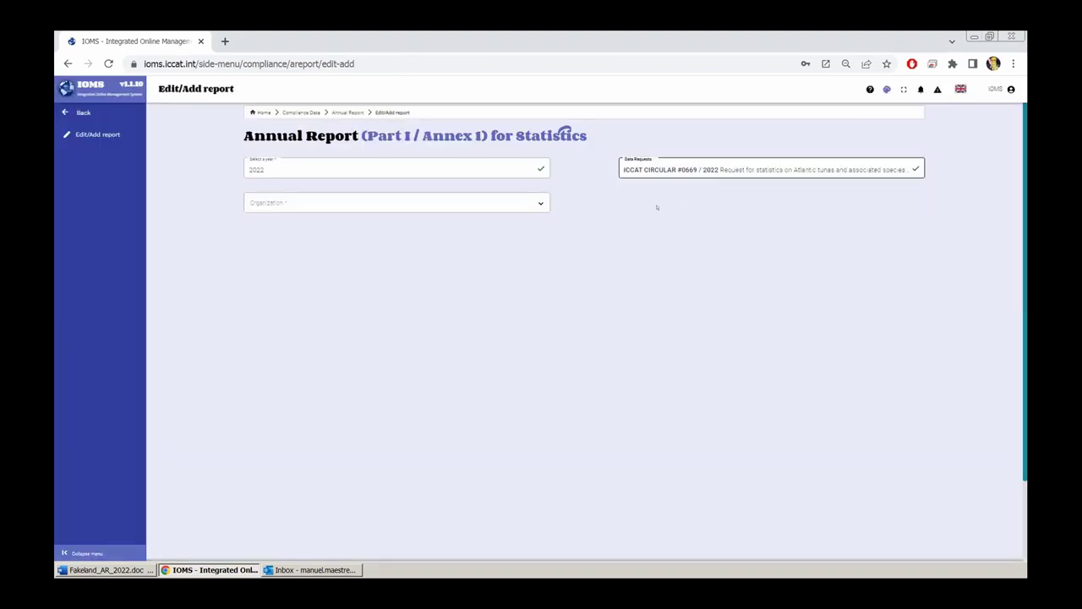
{"action": "left_click", "coordinate": [504, 197]}
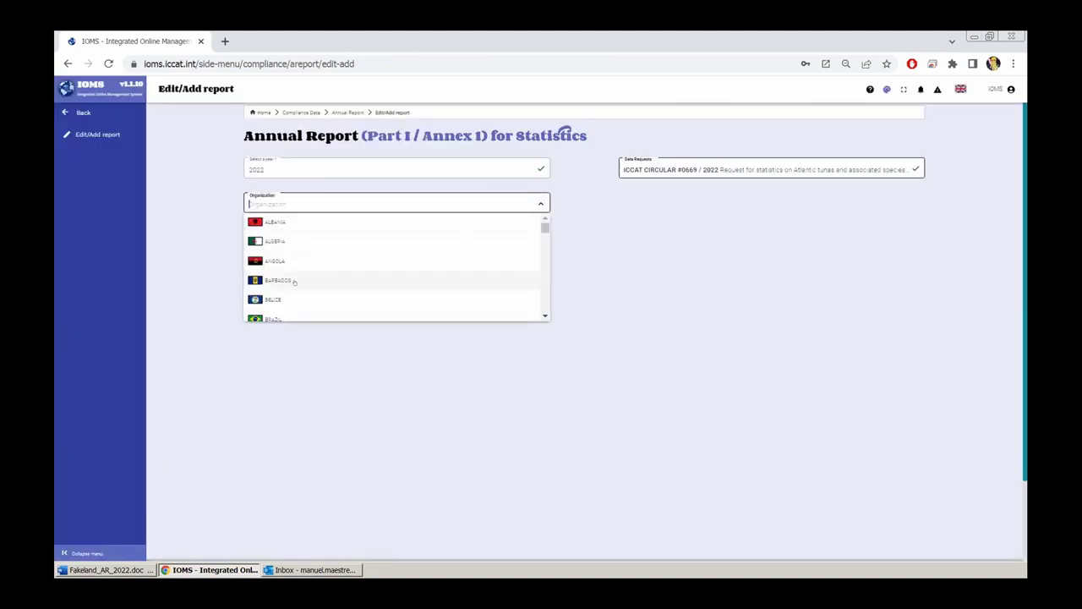
{"action": "type", "text": "eu"}
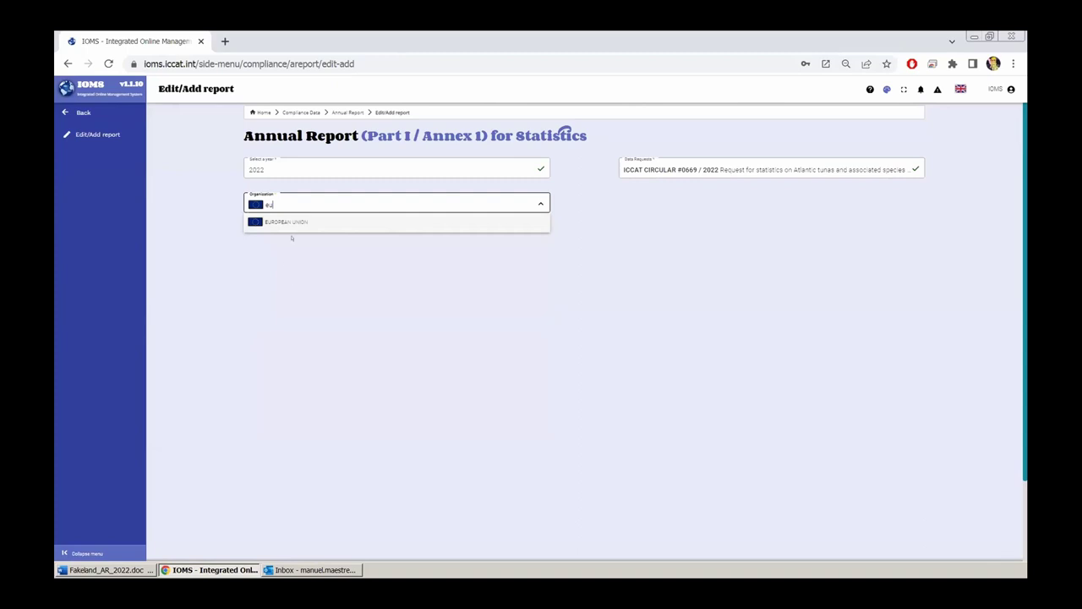
{"action": "left_click", "coordinate": [288, 221]}
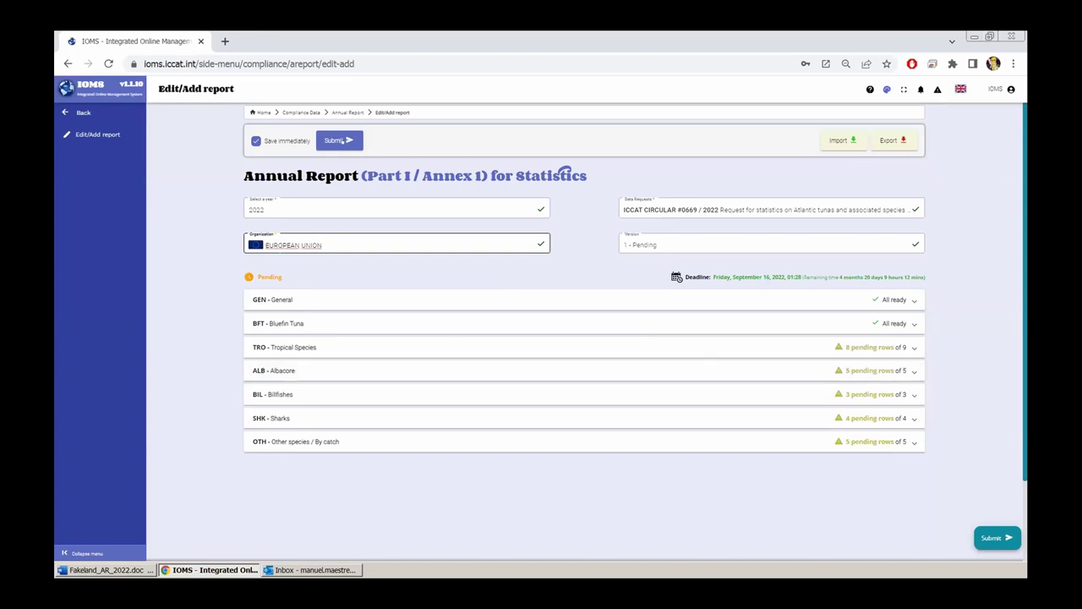
{"action": "left_click", "coordinate": [343, 141]}
{"action": "left_click", "coordinate": [343, 141]}
{"action": "left_click", "coordinate": [342, 141]}
{"action": "left_click", "coordinate": [342, 142]}
{"action": "left_click", "coordinate": [641, 246]}
{"action": "left_click", "coordinate": [641, 246]}
{"action": "left_click", "coordinate": [336, 139]}
{"action": "left_click", "coordinate": [633, 242]}
{"action": "left_click", "coordinate": [632, 242]}
{"action": "left_click", "coordinate": [633, 241]}
- Reopen Edit/Add report and load Nicaragua's 2022 annual report for ICCAT CIRCULAR #0669 / 2022
{"action": "left_click", "coordinate": [82, 112]}
{"action": "left_click", "coordinate": [318, 208]}
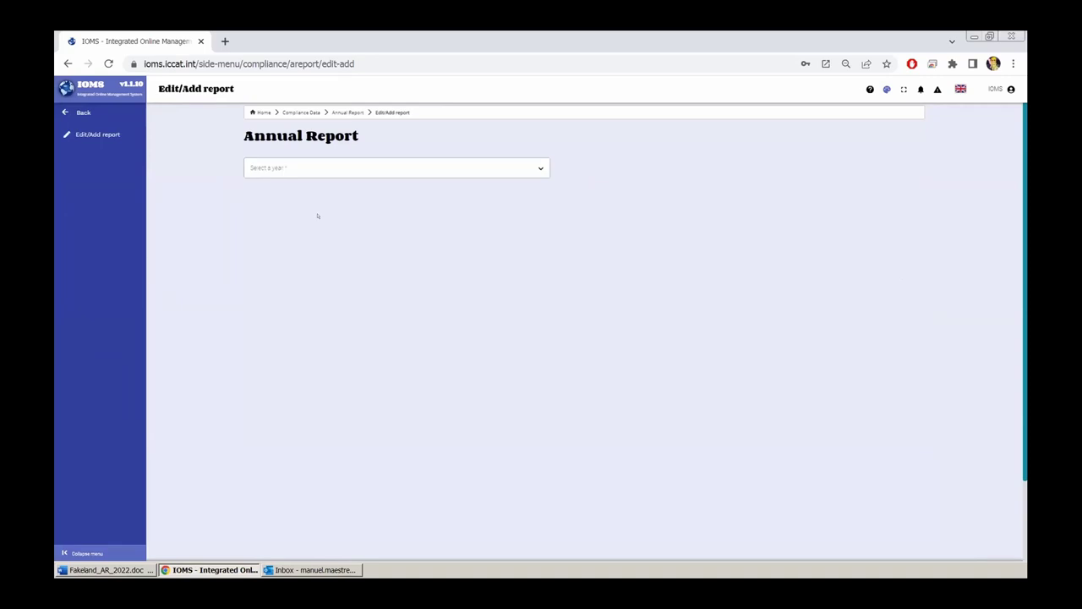
{"action": "left_click", "coordinate": [318, 162]}
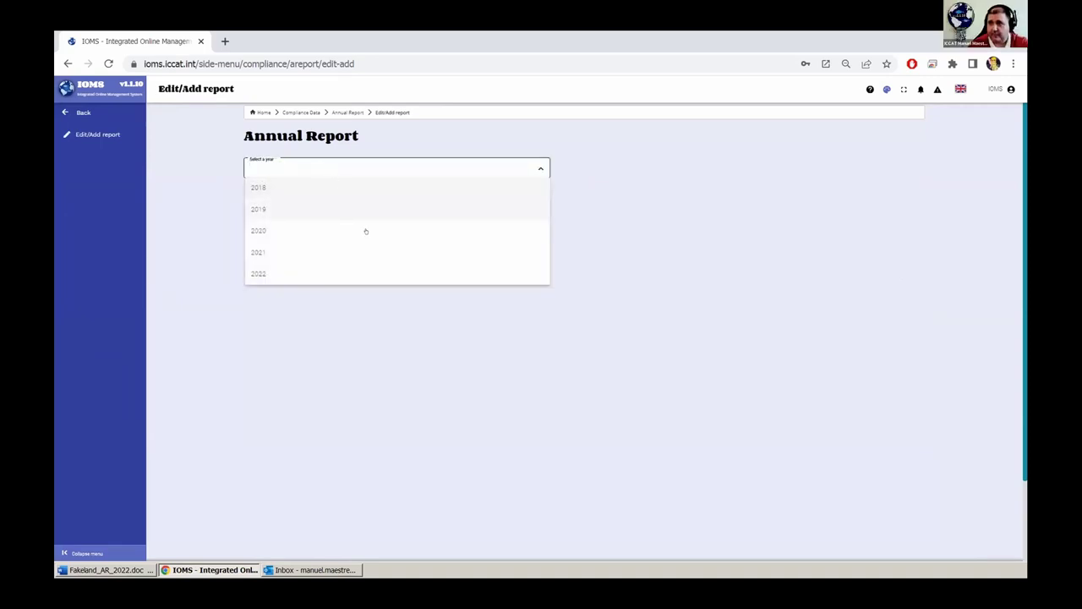
{"action": "left_click", "coordinate": [284, 271]}
{"action": "left_click", "coordinate": [645, 167]}
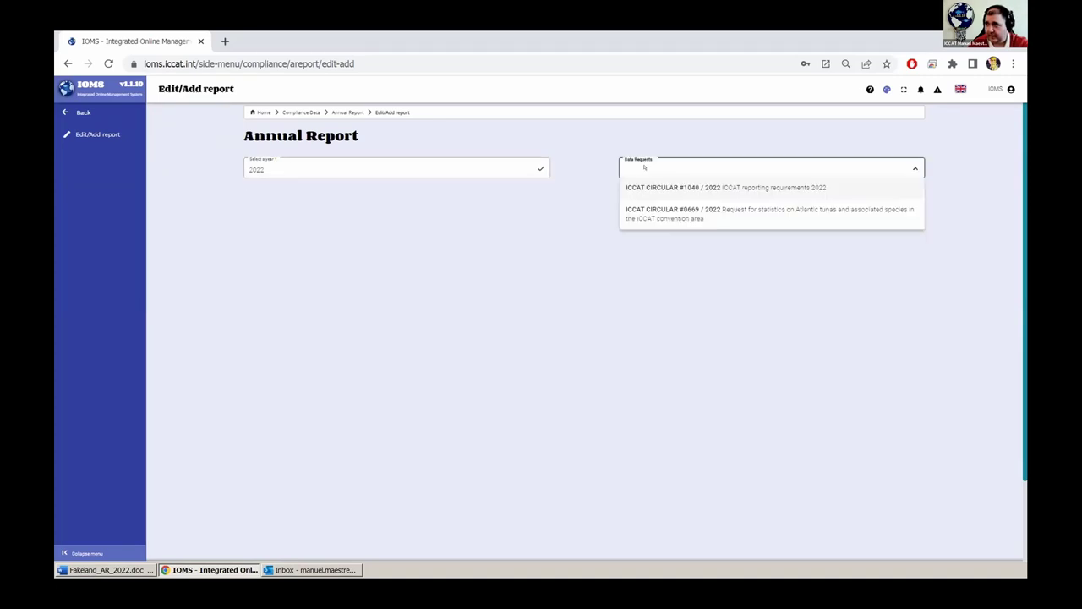
{"action": "left_click", "coordinate": [673, 212]}
{"action": "left_click", "coordinate": [351, 208]}
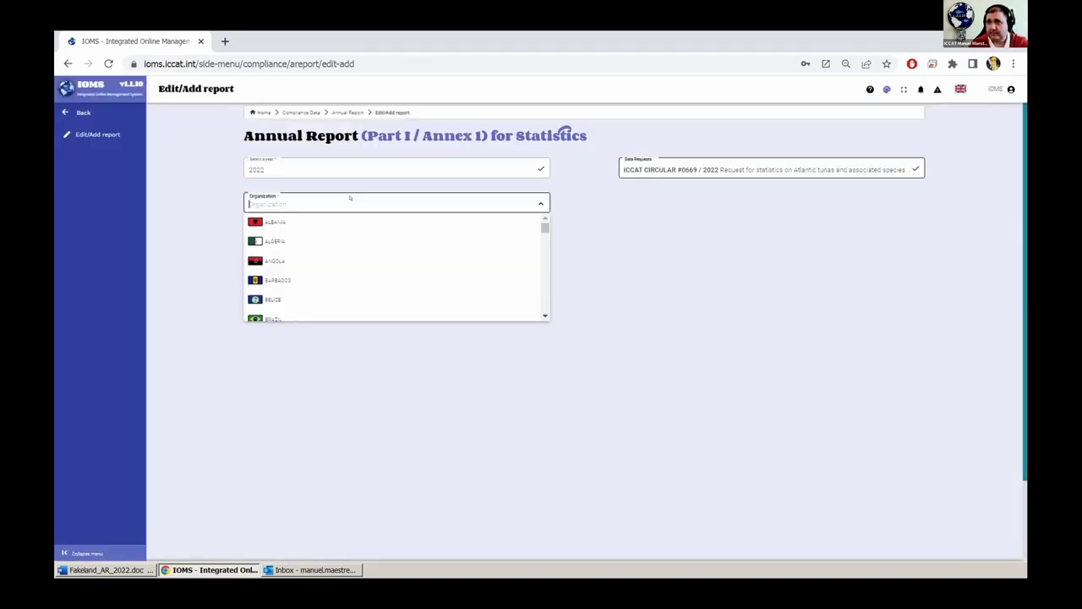
{"action": "type", "text": "ni"}
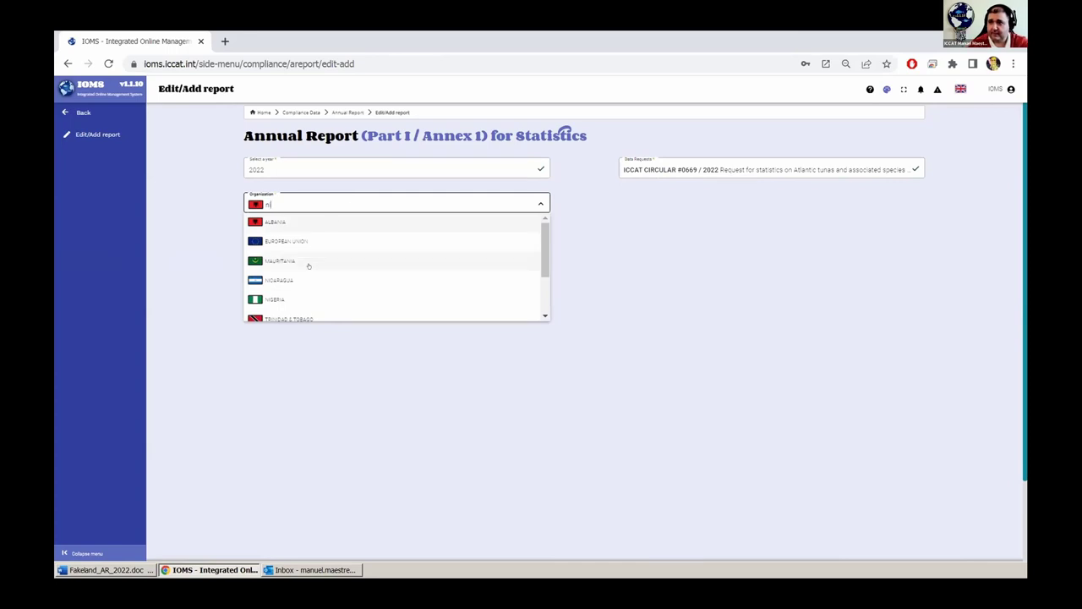
{"action": "left_click", "coordinate": [308, 280]}
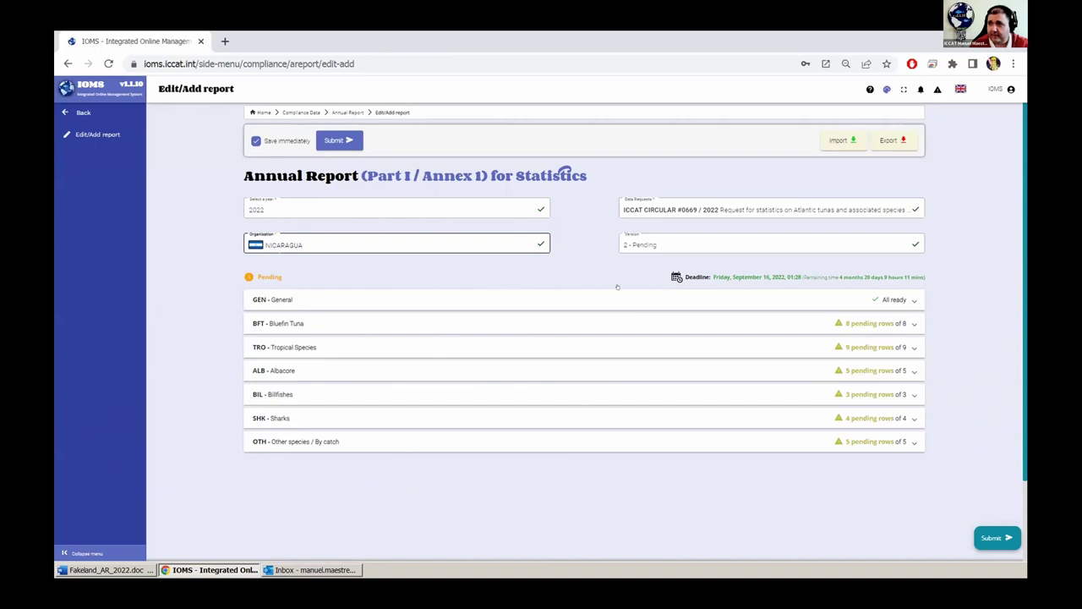
- View submitted version 1 of Nicaragua's annual report and return to pending version 2
{"action": "left_click", "coordinate": [624, 246]}
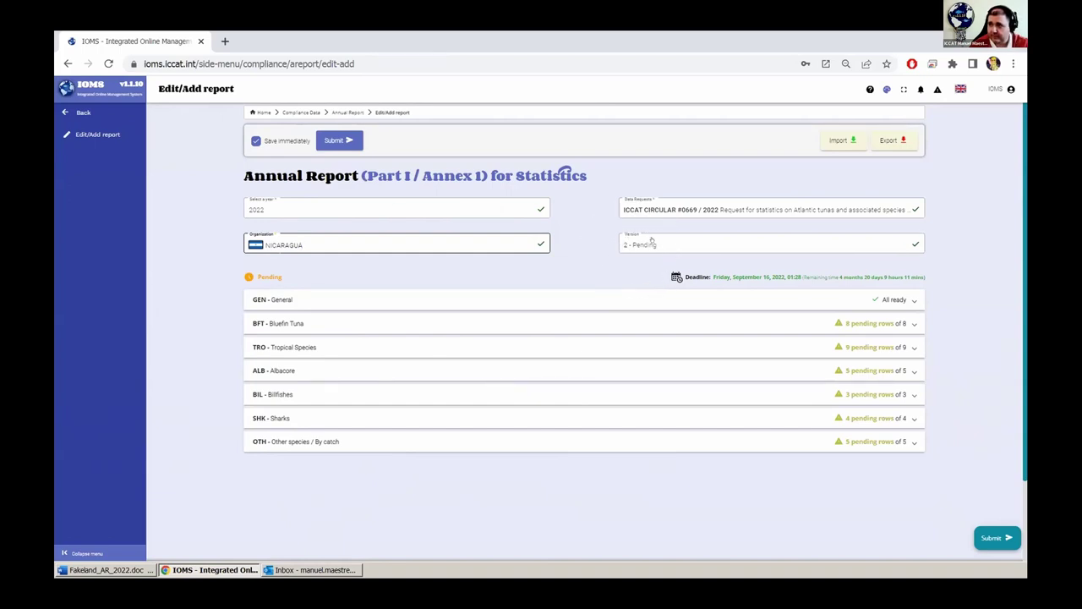
{"action": "left_click", "coordinate": [667, 240]}
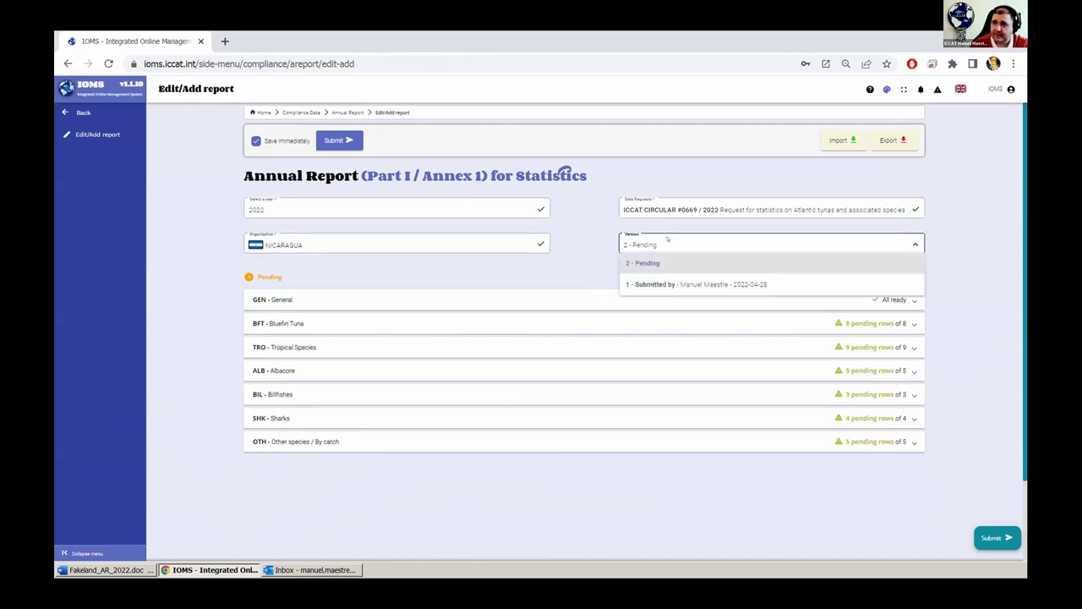
{"action": "left_click", "coordinate": [690, 283]}
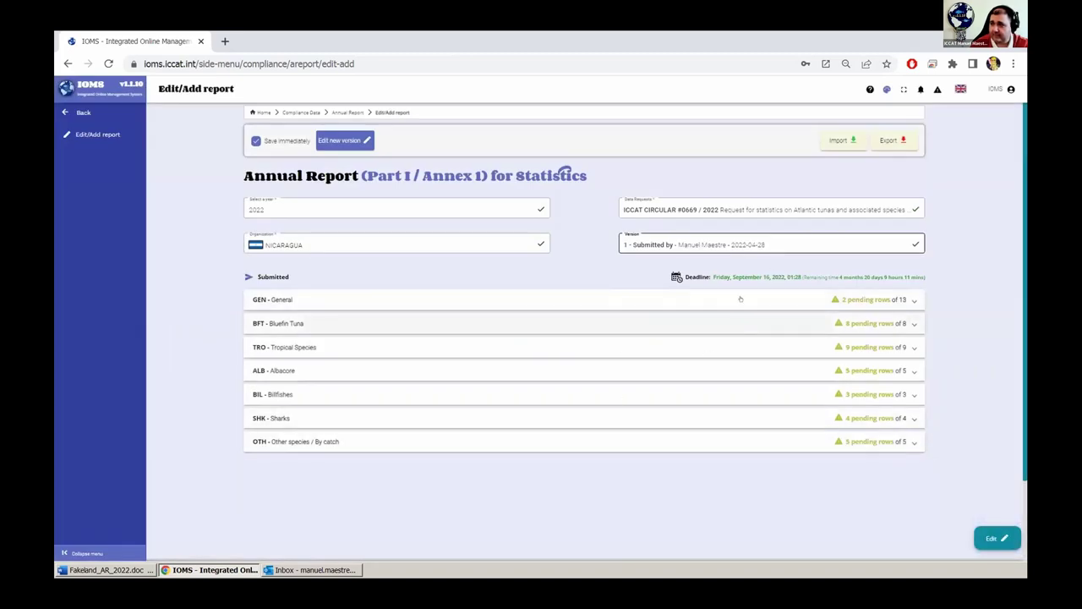
{"action": "left_click", "coordinate": [661, 244]}
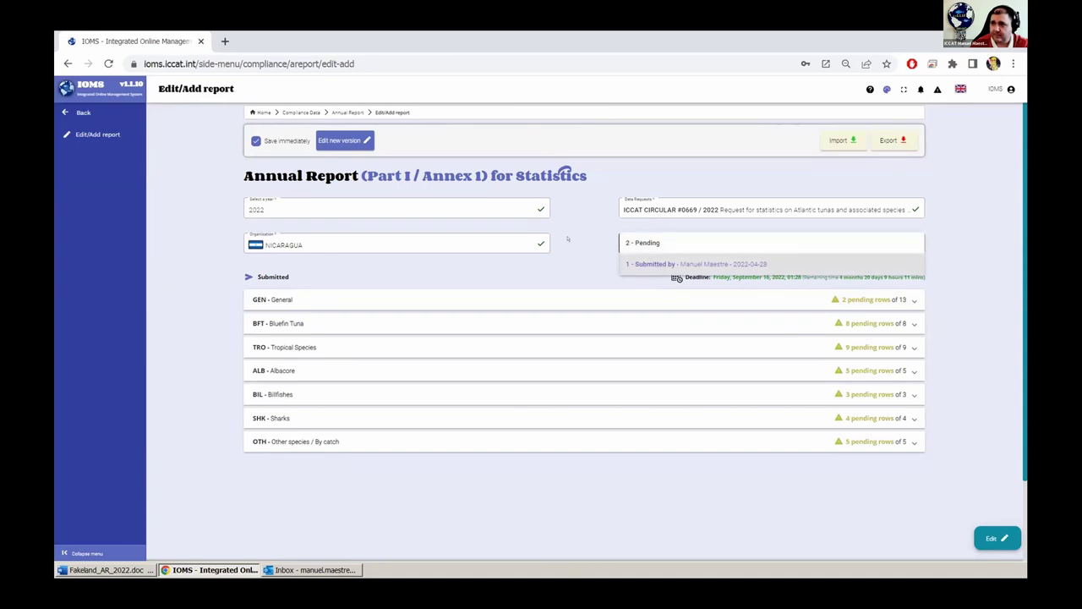
{"action": "left_click", "coordinate": [610, 238]}
{"action": "left_click", "coordinate": [634, 239]}
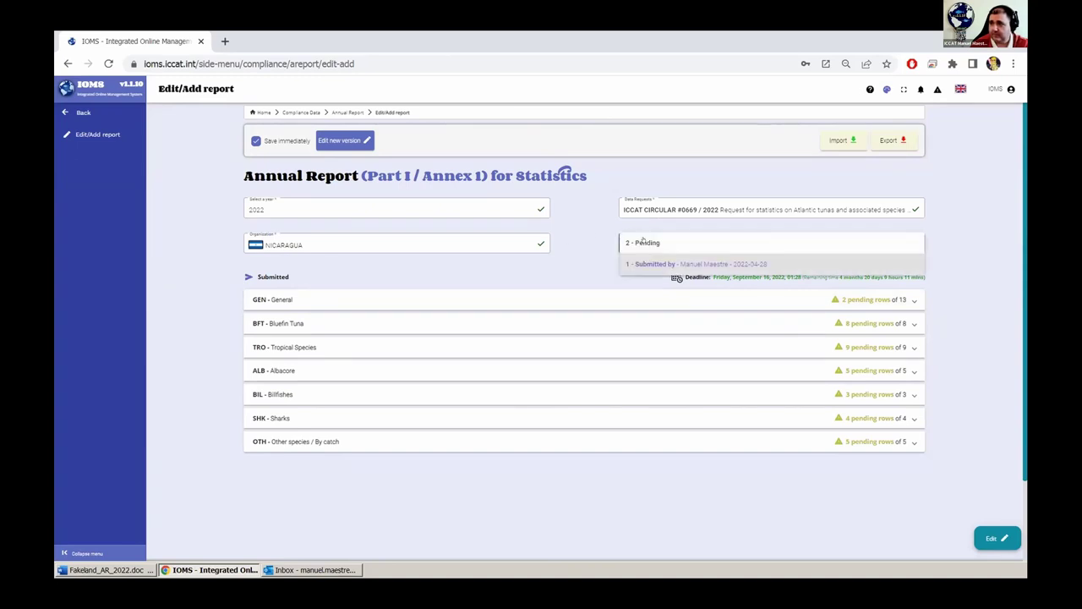
{"action": "left_click", "coordinate": [649, 236]}
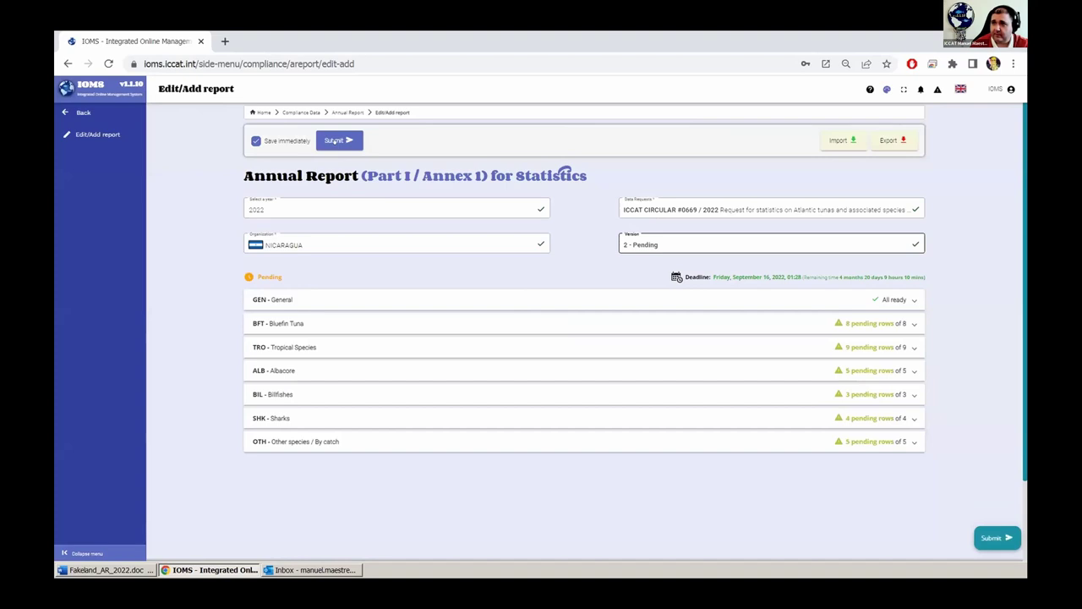
- Submit version 2 of Nicaragua's annual report and review the rows of its GEN - General section
{"action": "left_click", "coordinate": [338, 141]}
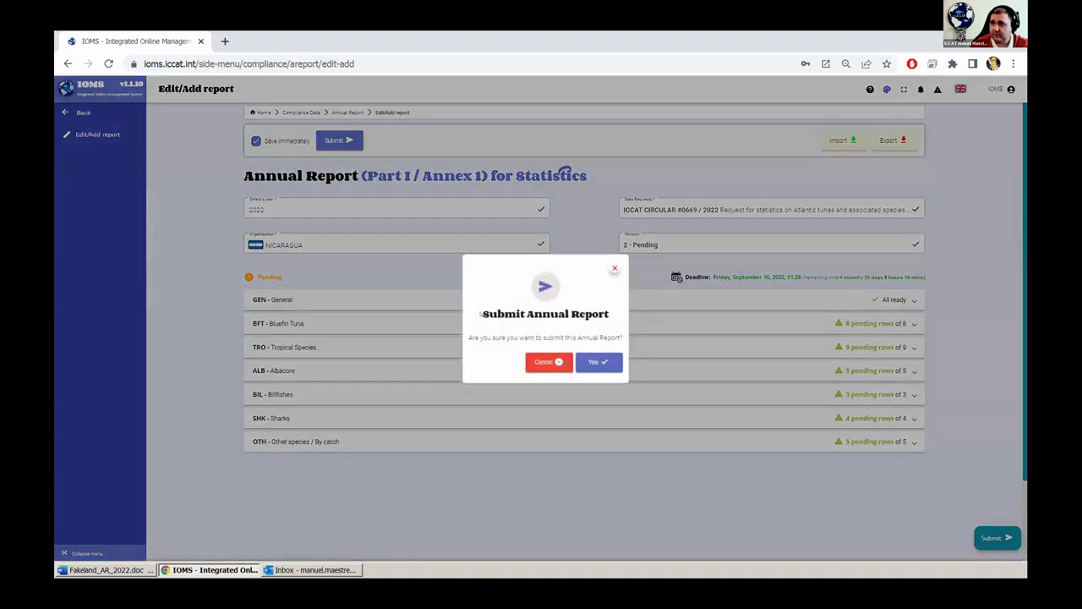
{"action": "left_click", "coordinate": [602, 365]}
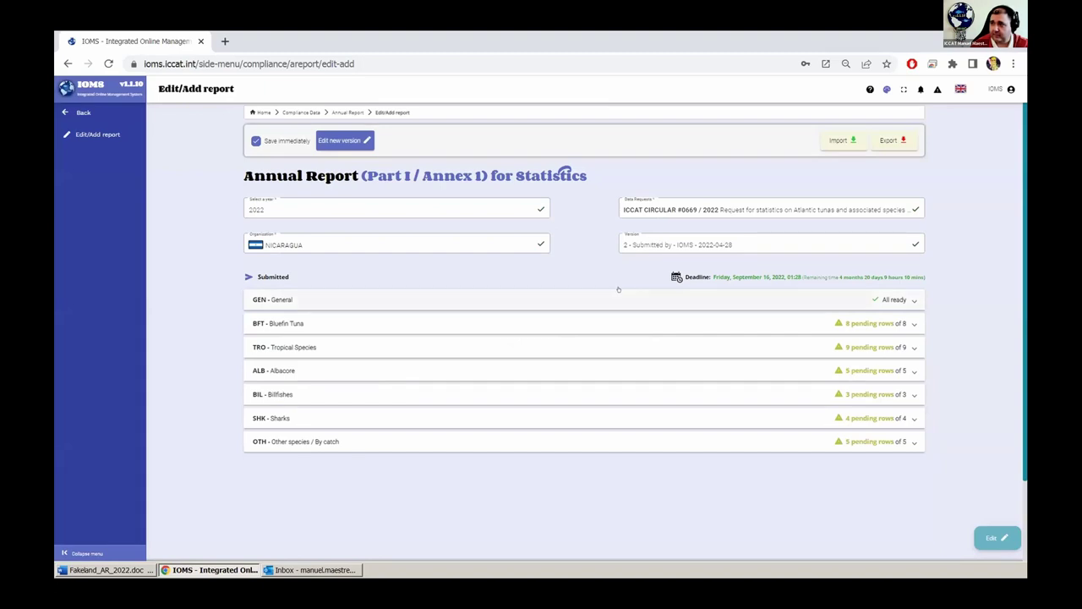
{"action": "left_click", "coordinate": [604, 301]}
{"action": "scroll", "coordinate": [591, 339], "scroll_direction": "down", "scroll_amount": 2}
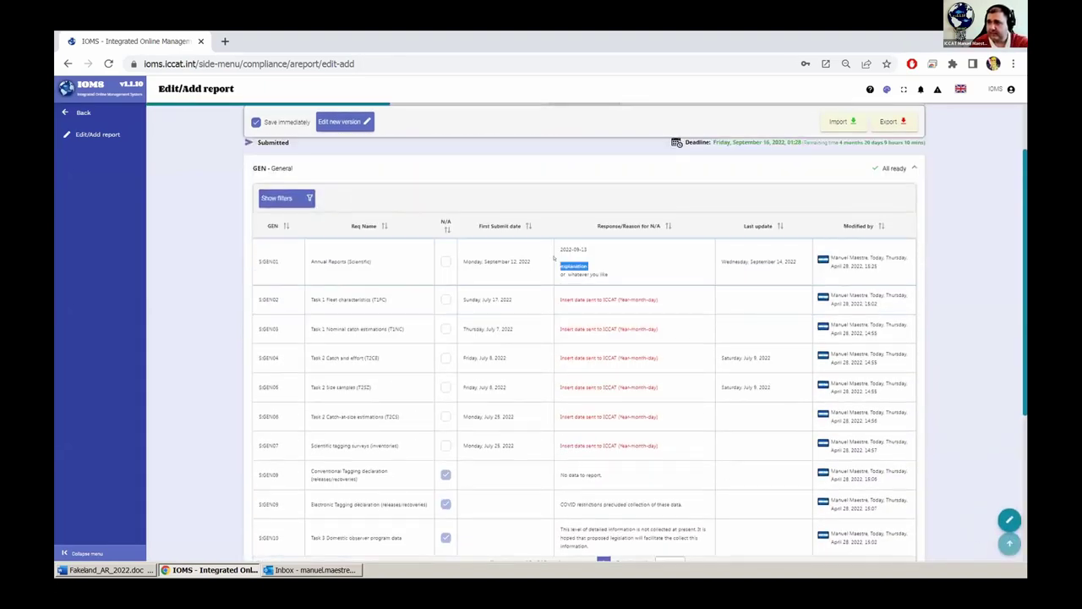
{"action": "scroll", "coordinate": [601, 243], "scroll_direction": "up", "scroll_amount": 2}
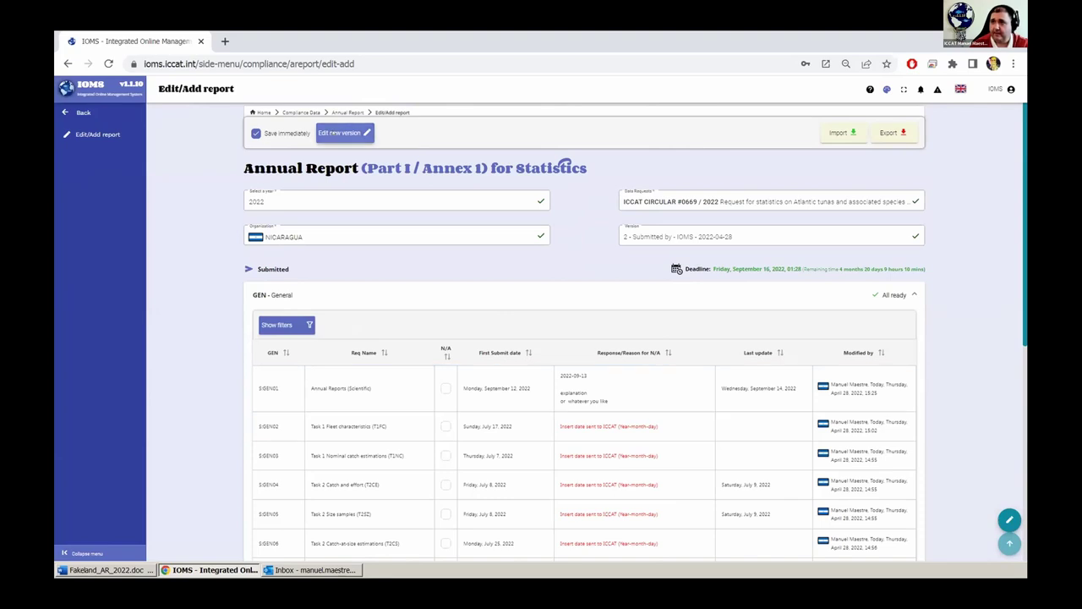
- Create a new editable version 3 of Nicaragua's submitted 2022 annual report
{"action": "left_click", "coordinate": [334, 133]}
{"action": "left_click", "coordinate": [624, 361]}
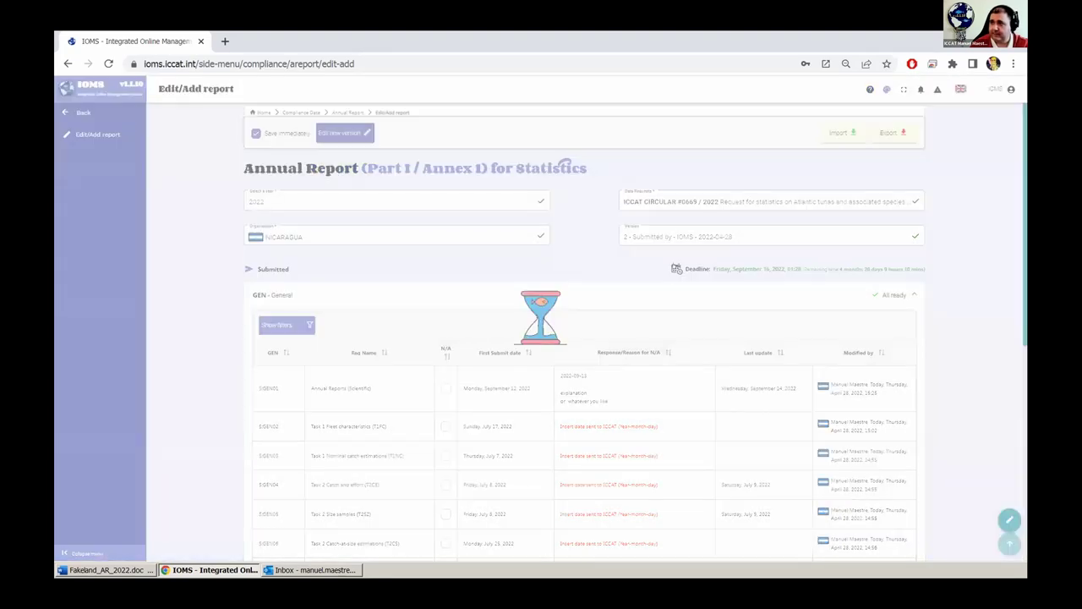
{"action": "scroll", "coordinate": [626, 253], "scroll_direction": "down", "scroll_amount": 2}
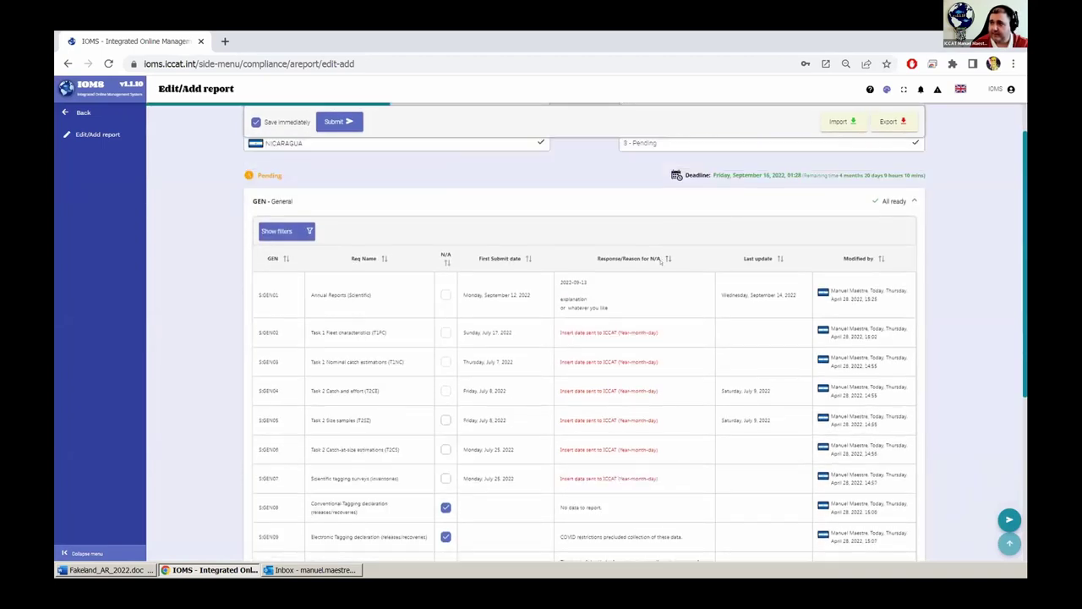
- Append "hgigkuj" to "explanation" in the S:GEN01 response of pending version 3 and check the report's version list
{"action": "scroll", "coordinate": [661, 262], "scroll_direction": "up", "scroll_amount": 2}
{"action": "left_click", "coordinate": [602, 391]}
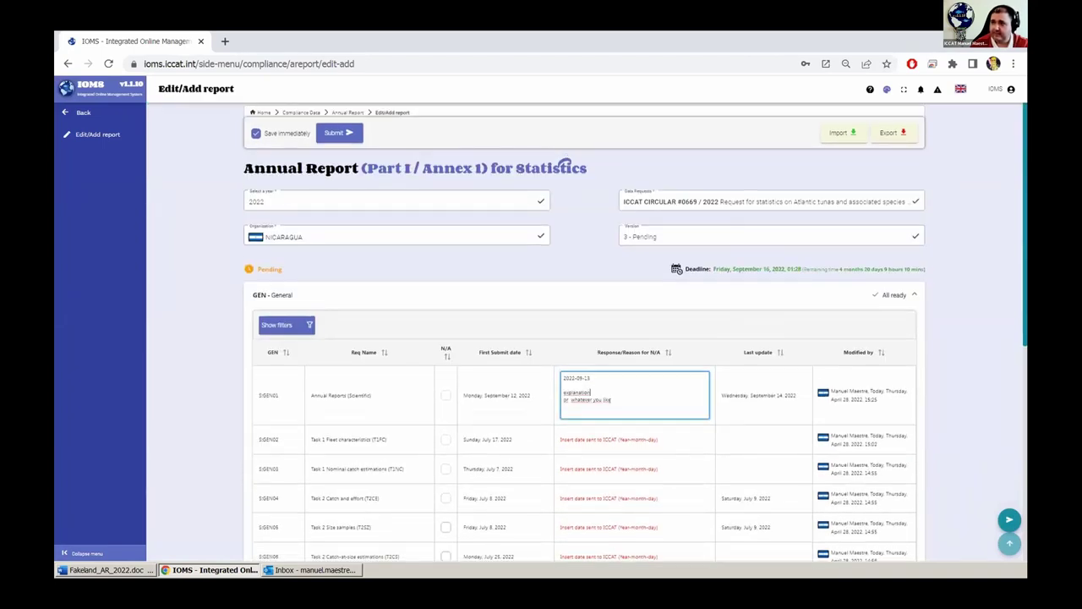
{"action": "type", "text": "gigiuj"}
{"action": "left_click", "coordinate": [587, 279]}
{"action": "left_click", "coordinate": [651, 237]}
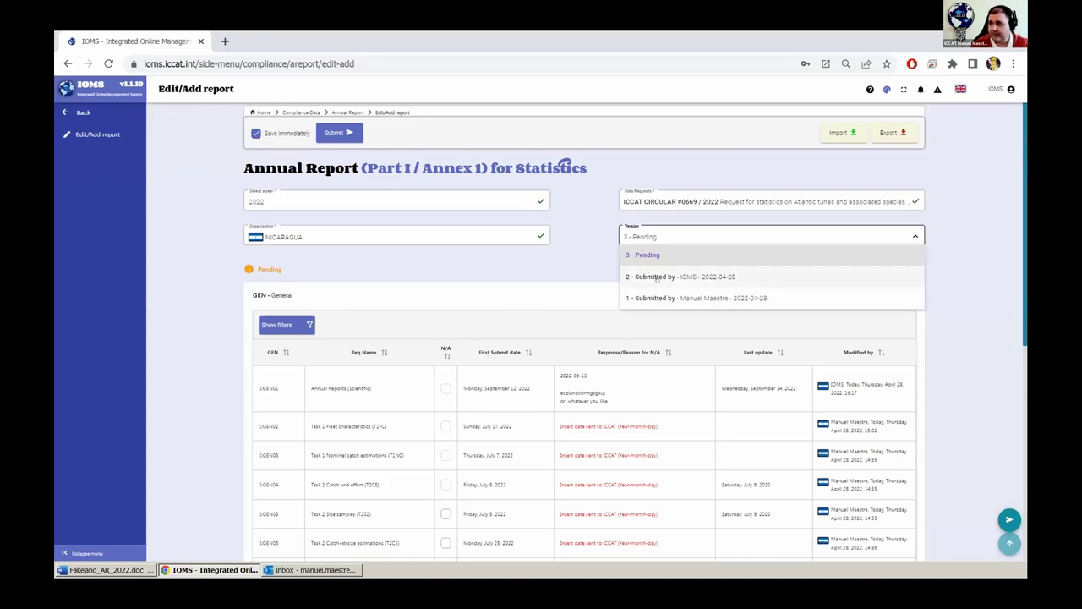
{"action": "left_click", "coordinate": [568, 265]}
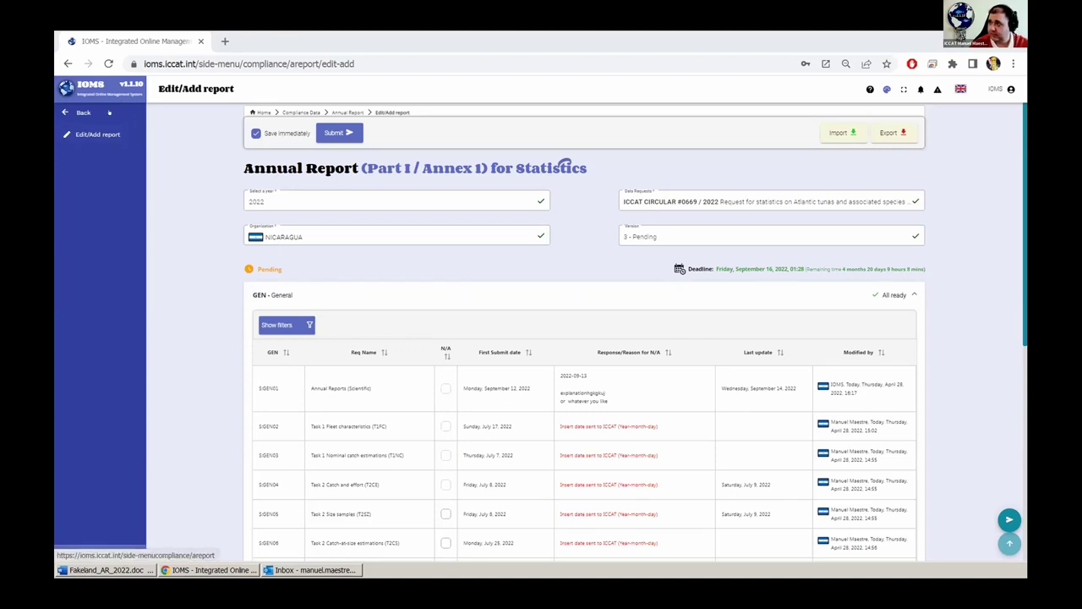
- View the profile details of the signed-in IOMS account and leave the profile page
{"action": "left_click", "coordinate": [1010, 89]}
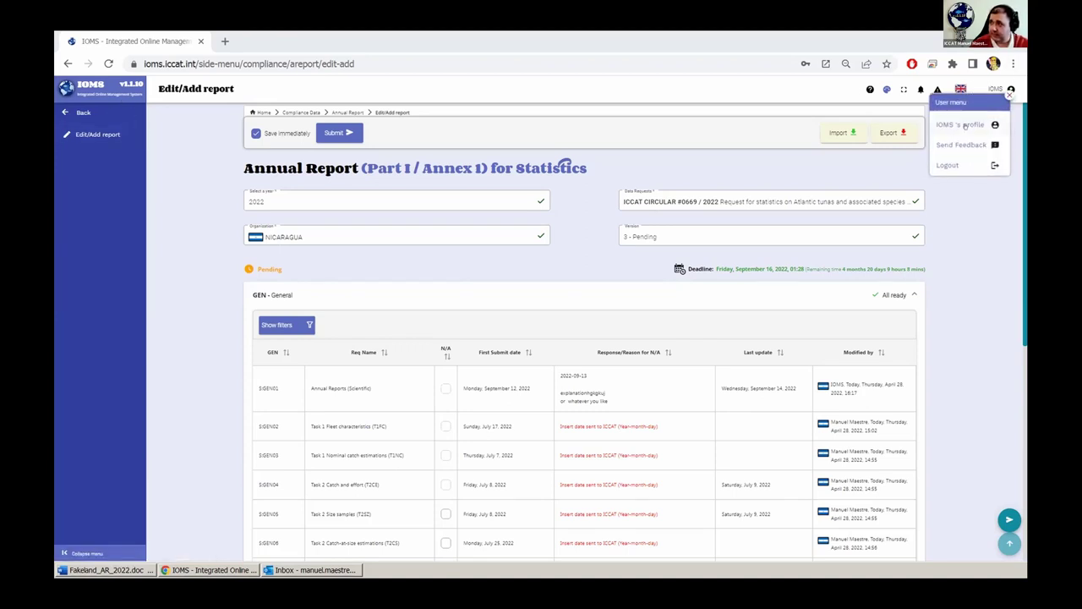
{"action": "left_click", "coordinate": [965, 125]}
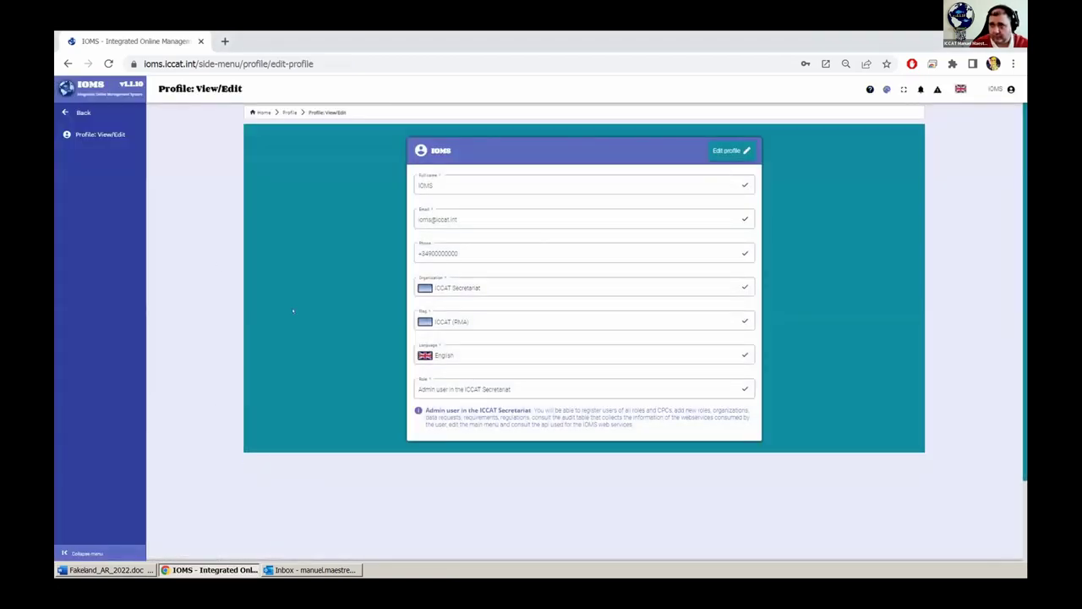
{"action": "left_click", "coordinate": [81, 114]}
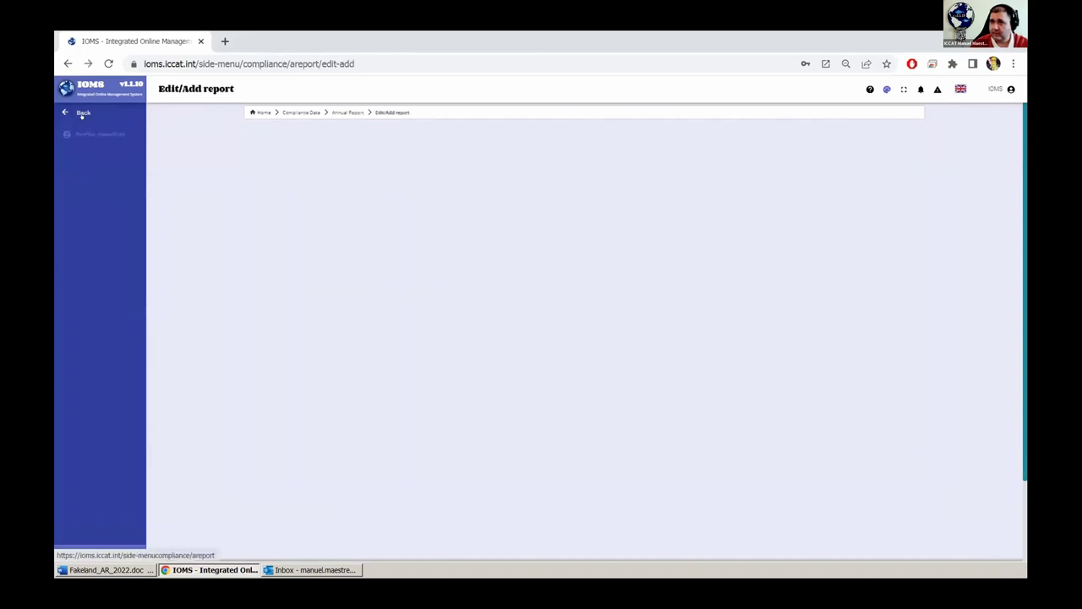
- Return to the main dashboard, go to Administration and review the list of registered users
{"action": "left_click", "coordinate": [79, 110]}
{"action": "left_click", "coordinate": [78, 110]}
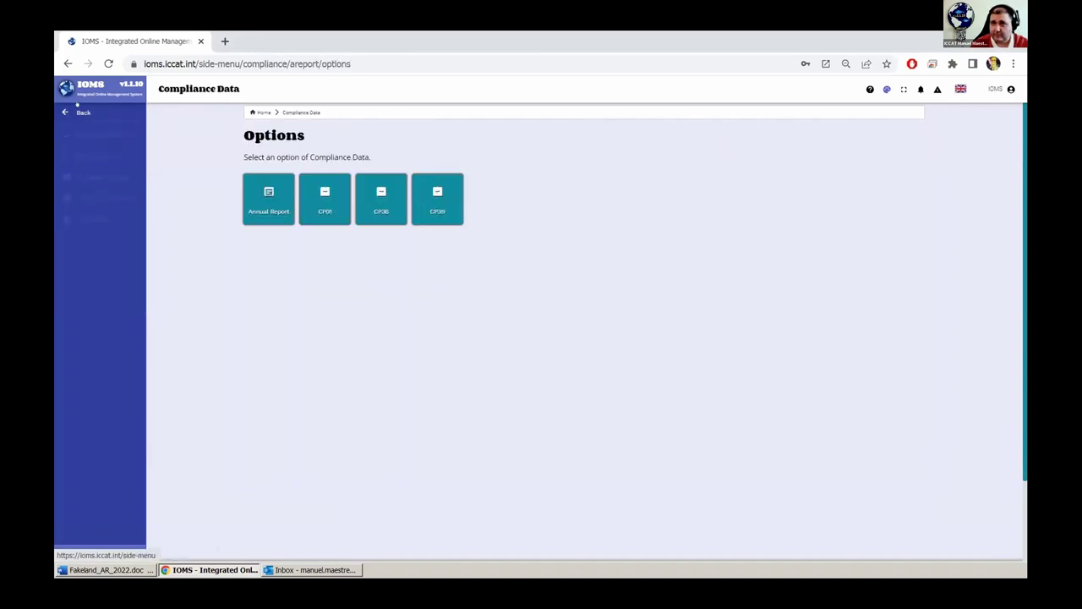
{"action": "left_click", "coordinate": [81, 110]}
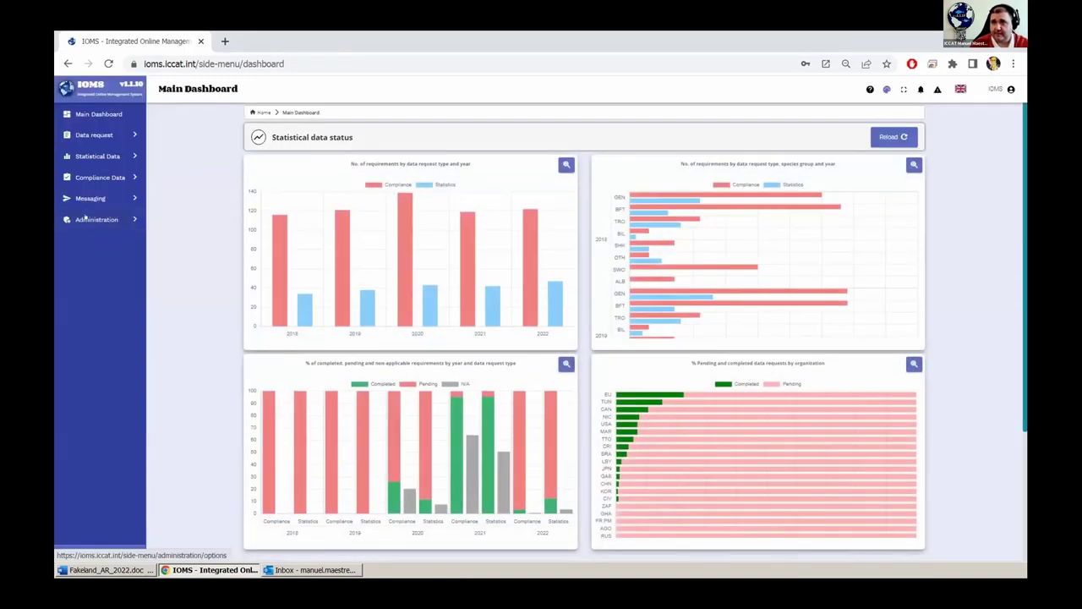
{"action": "left_click", "coordinate": [91, 219]}
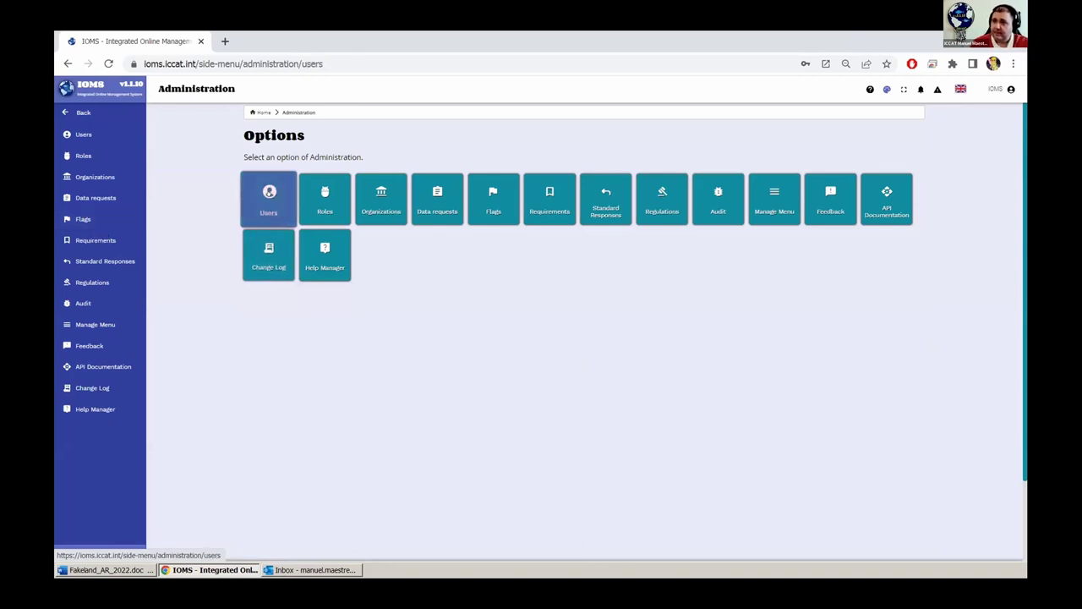
{"action": "left_click", "coordinate": [267, 194]}
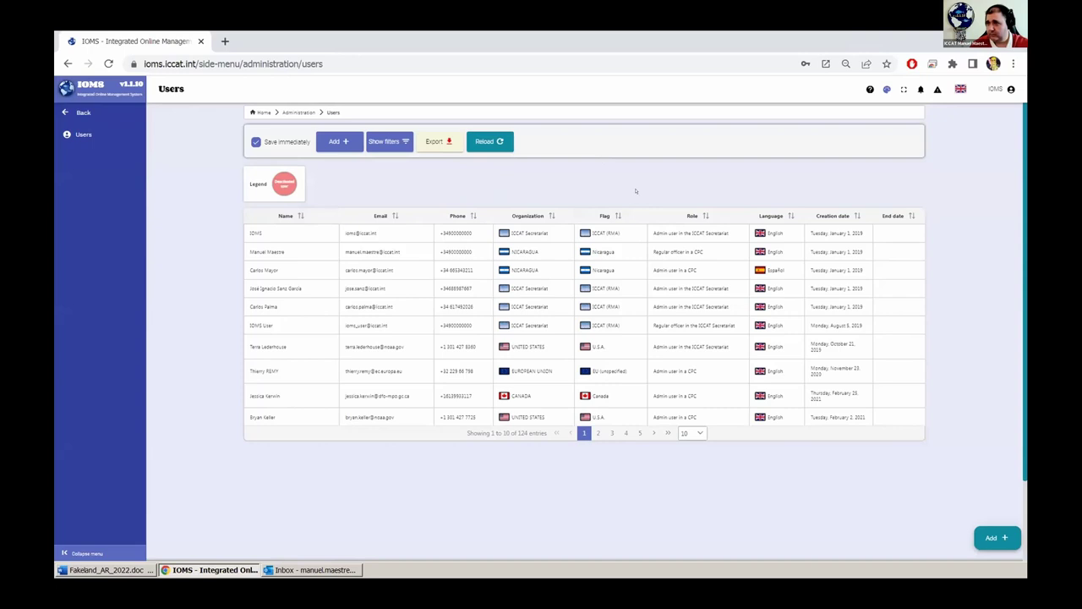
{"action": "scroll", "coordinate": [522, 303], "scroll_direction": "down", "scroll_amount": 2}
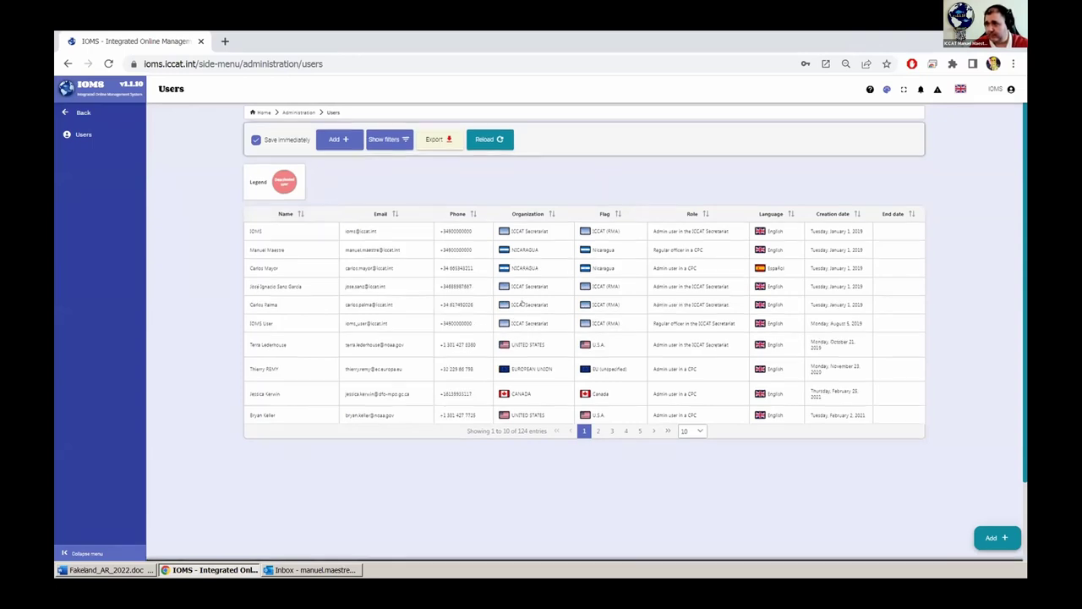
{"action": "scroll", "coordinate": [522, 302], "scroll_direction": "up", "scroll_amount": 2}
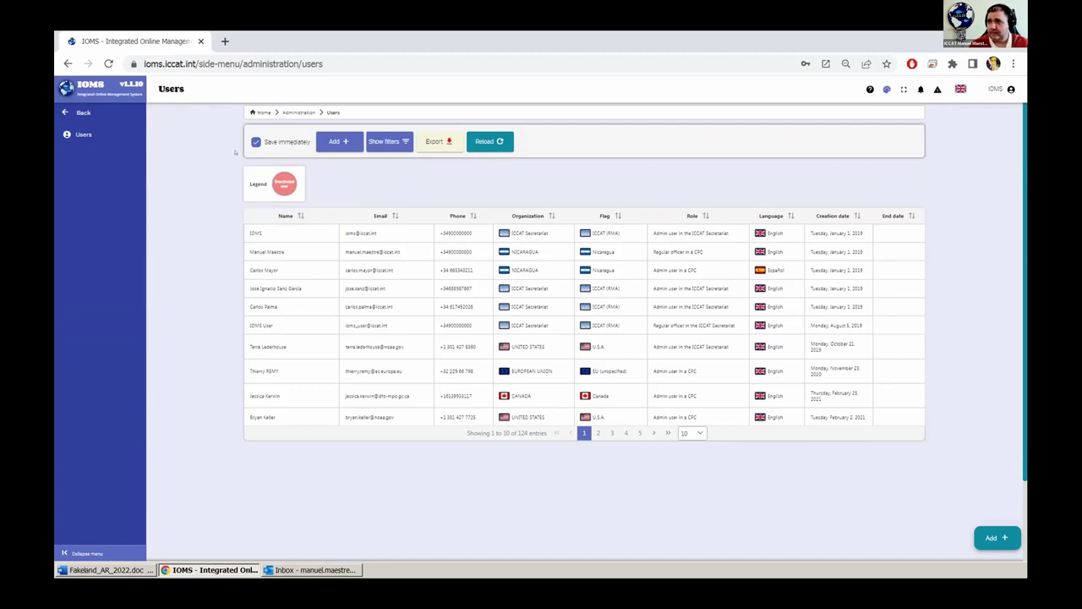
{"action": "left_click", "coordinate": [83, 112]}
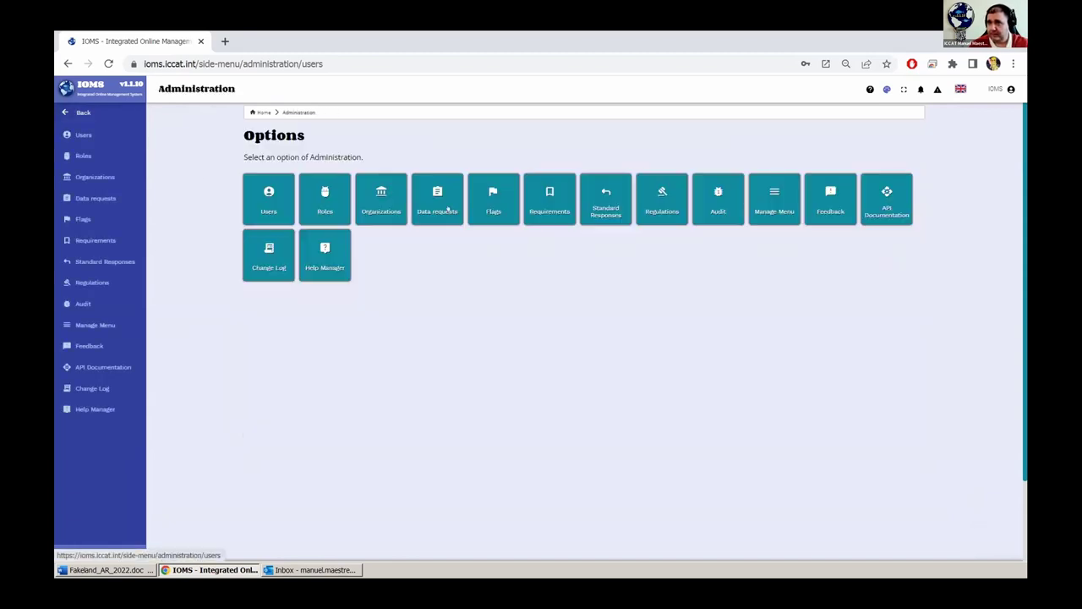
- Review the Roles and Organizations tables in Administration, returning to the options page after each
{"action": "left_click", "coordinate": [325, 193]}
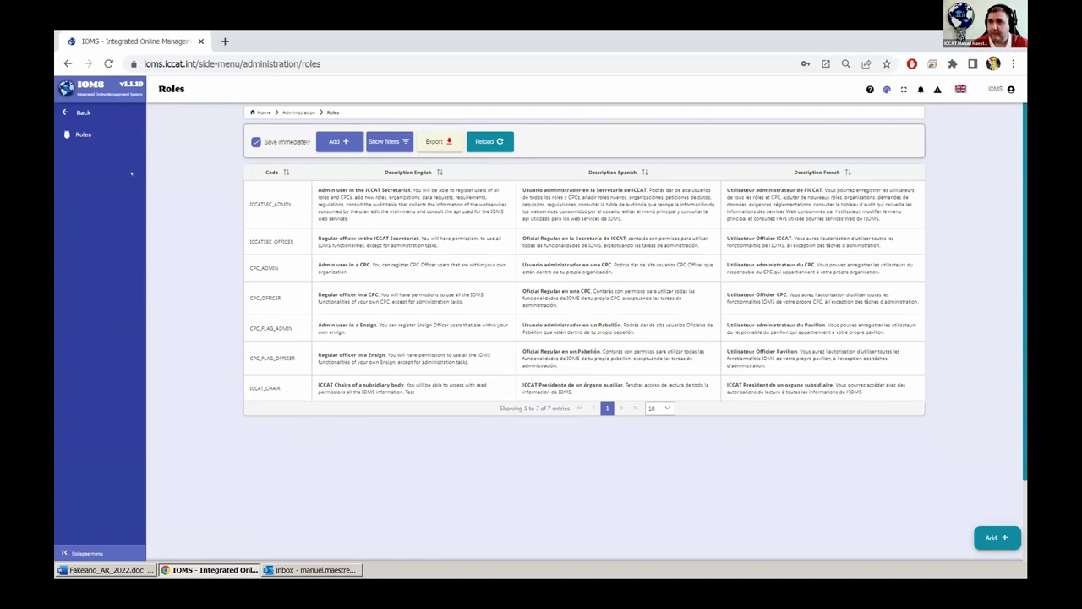
{"action": "left_click", "coordinate": [78, 112]}
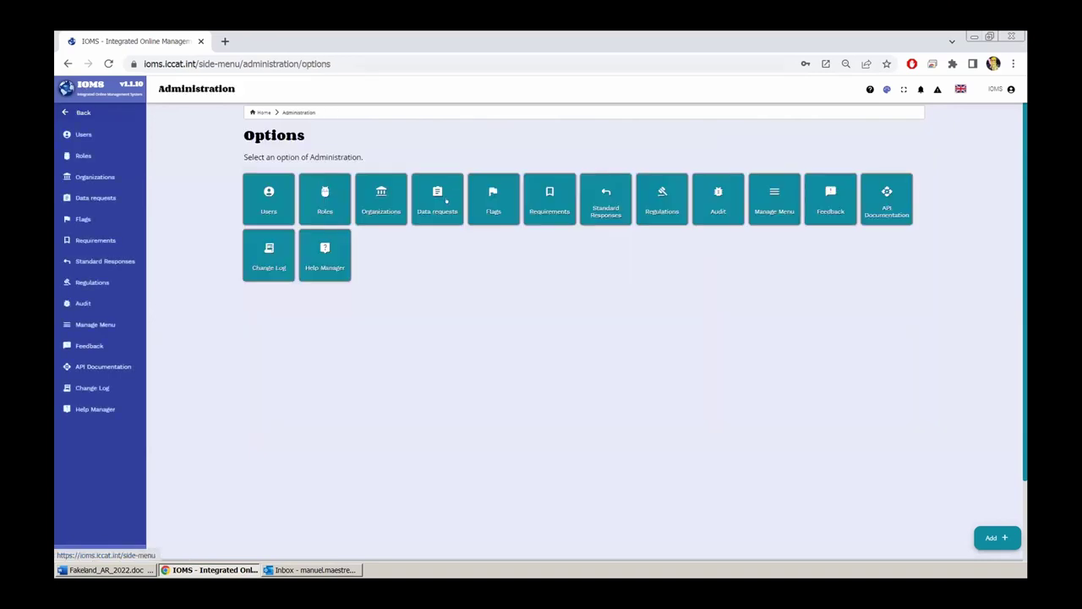
{"action": "left_click", "coordinate": [377, 198]}
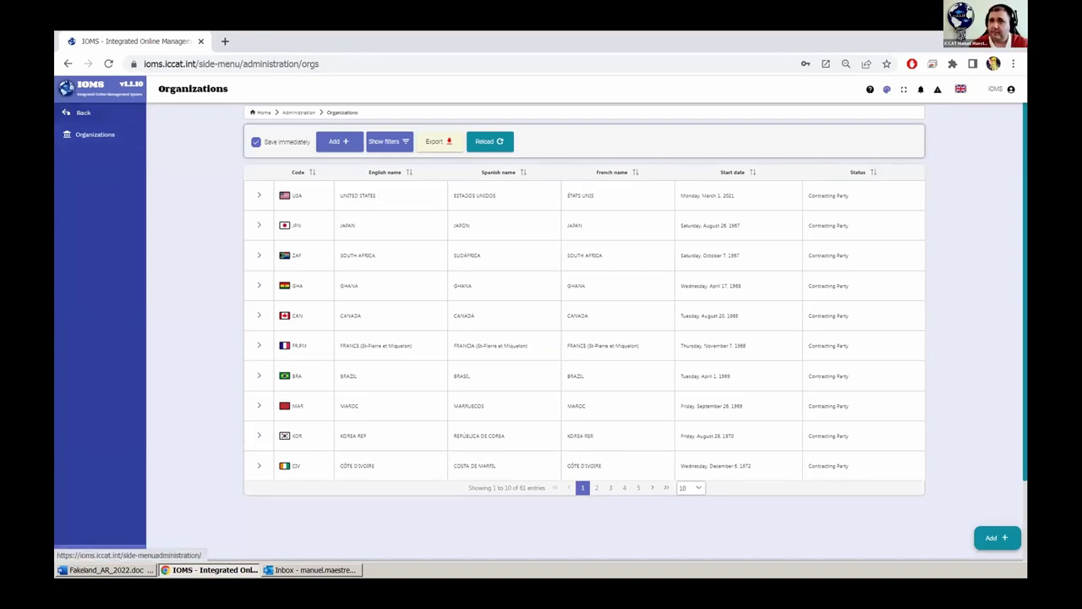
{"action": "left_click", "coordinate": [78, 112]}
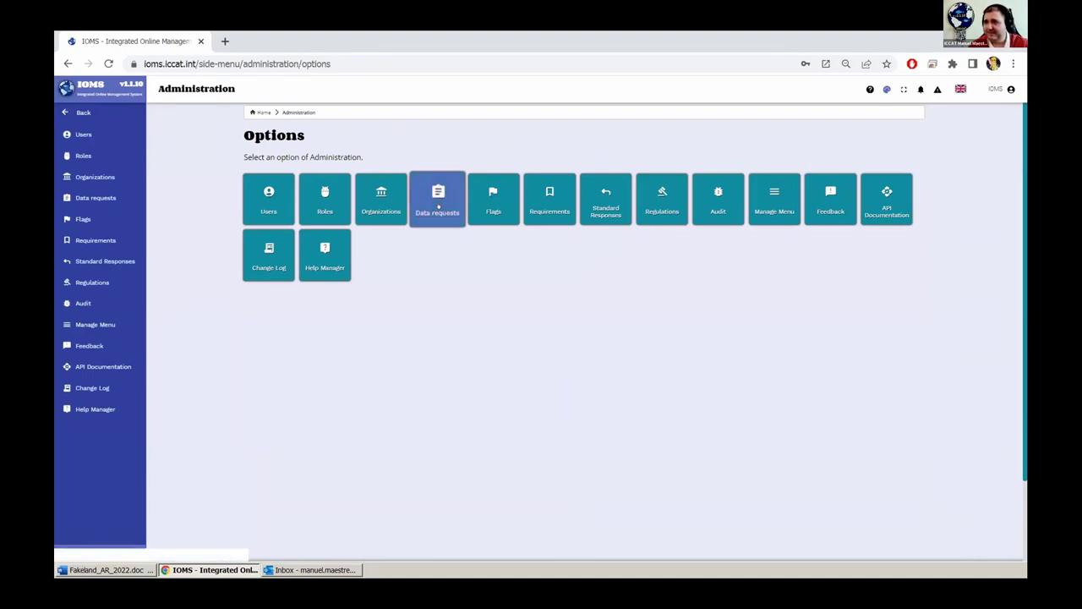
- Expand ICCAT CIRCULAR #1040 / 2022 in Data requests, review its names, organizations and requirements, and collapse it
{"action": "left_click", "coordinate": [438, 205]}
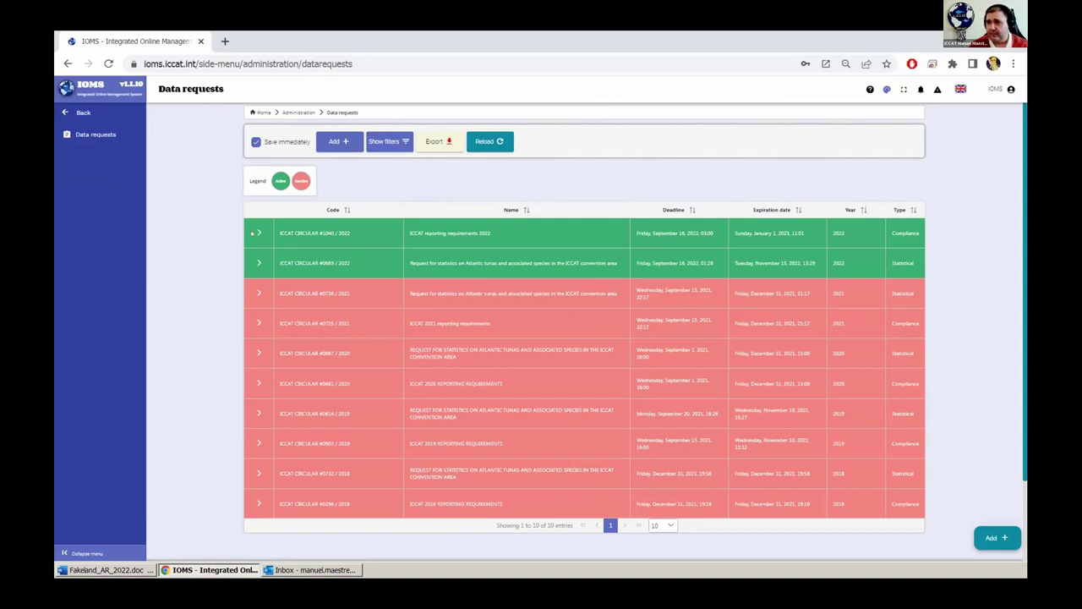
{"action": "left_click", "coordinate": [252, 232]}
{"action": "scroll", "coordinate": [470, 425], "scroll_direction": "down", "scroll_amount": 2}
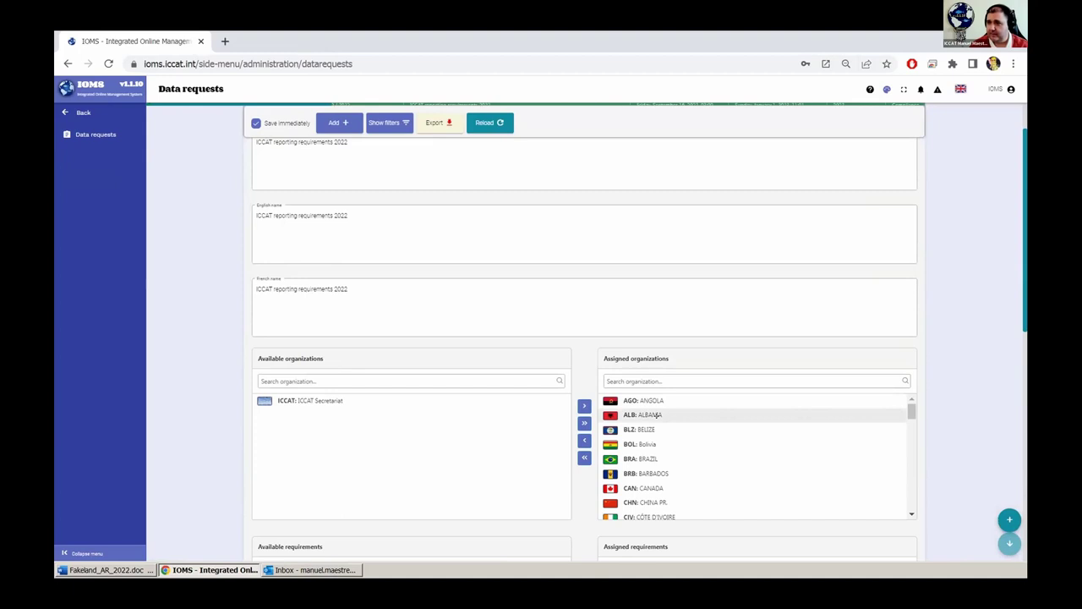
{"action": "scroll", "coordinate": [519, 411], "scroll_direction": "down", "scroll_amount": 3}
{"action": "scroll", "coordinate": [519, 411], "scroll_direction": "down", "scroll_amount": 2}
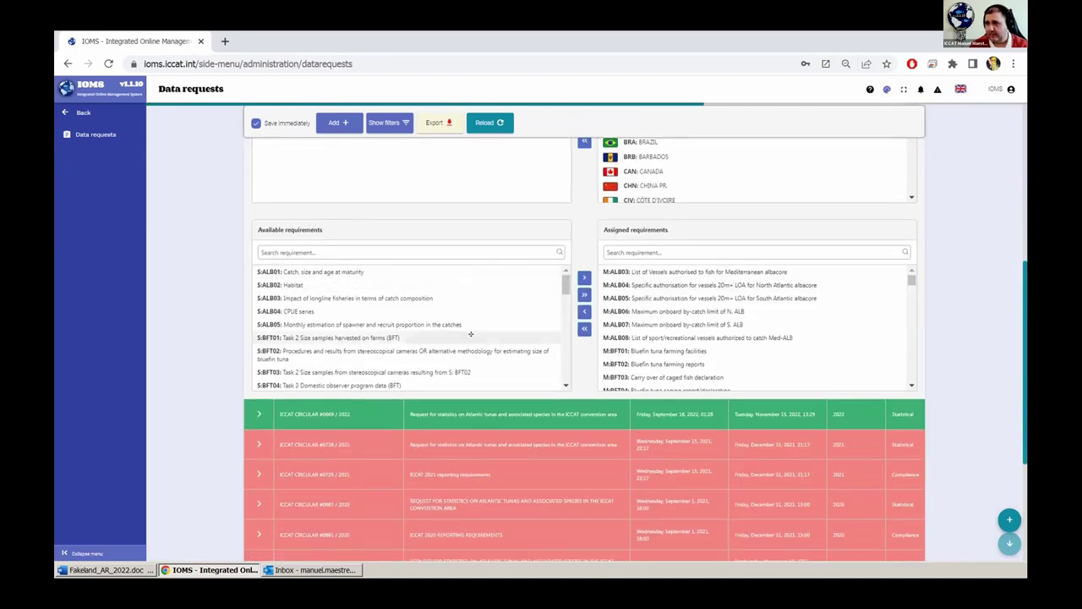
{"action": "scroll", "coordinate": [471, 334], "scroll_direction": "up", "scroll_amount": 7}
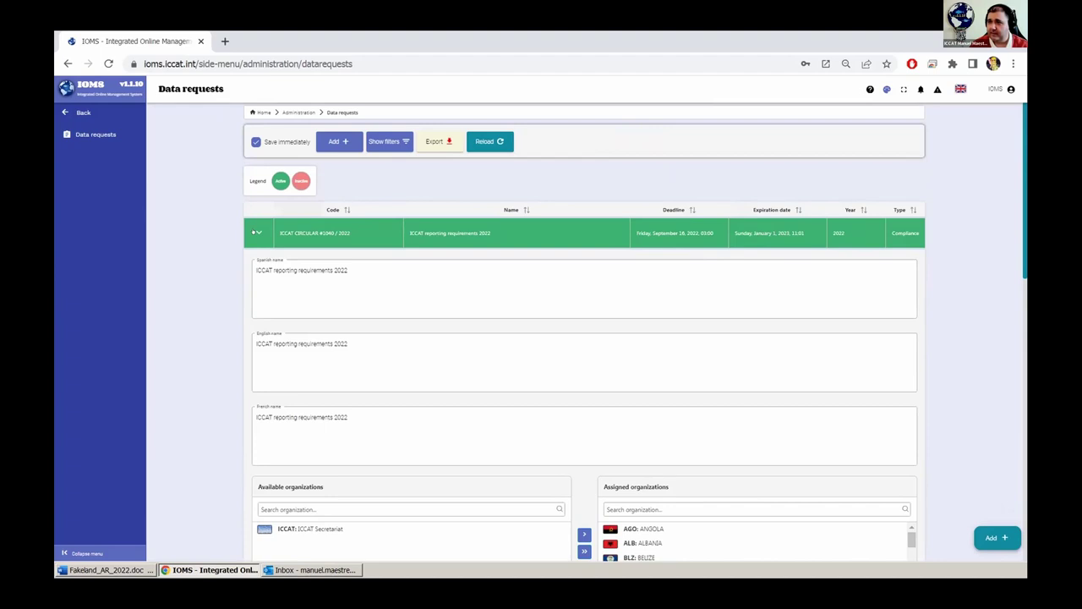
{"action": "left_click", "coordinate": [256, 233]}
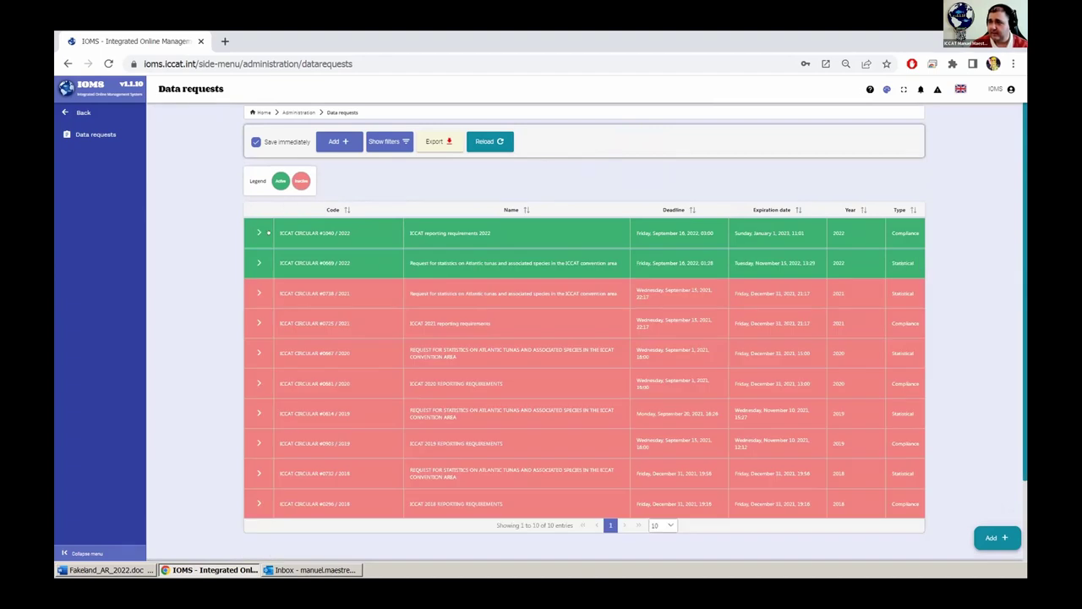
{"action": "left_click", "coordinate": [83, 113]}
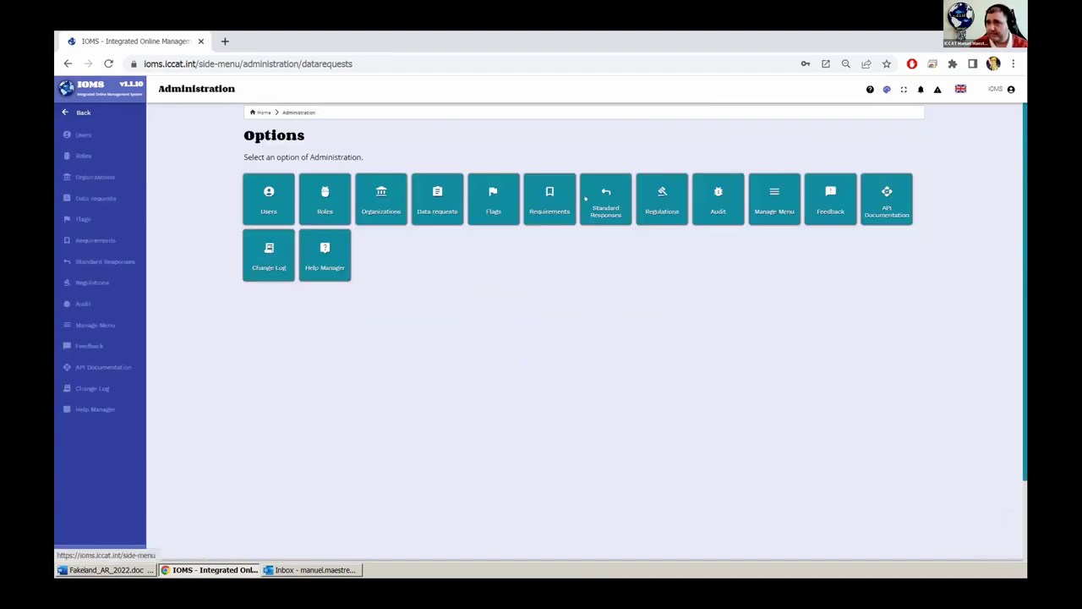
- Review the Flags and Requirements tables in Administration, returning to the options page after each
{"action": "left_click", "coordinate": [495, 207]}
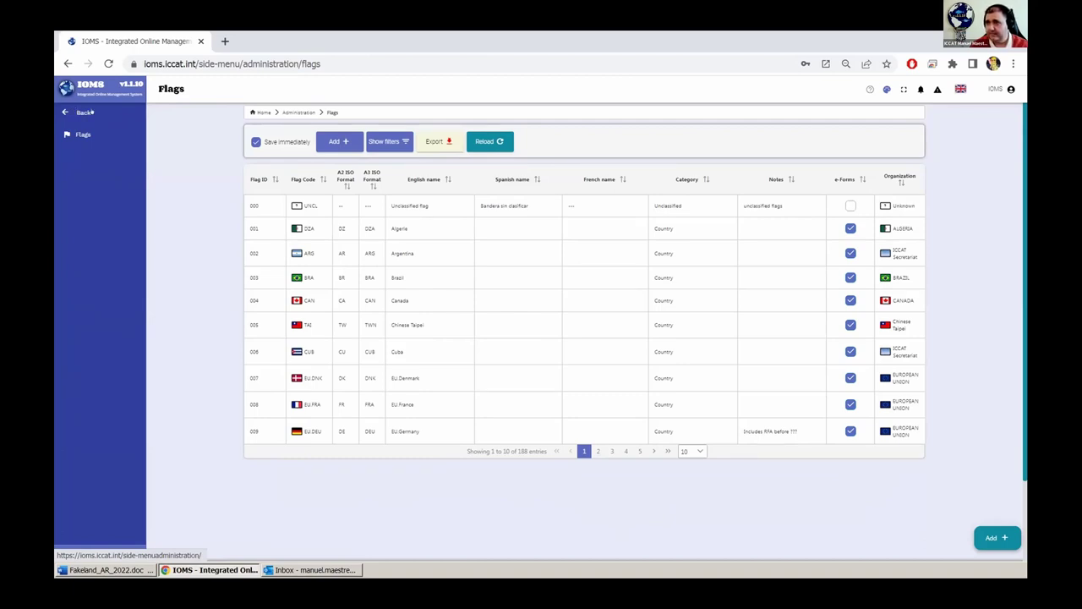
{"action": "left_click", "coordinate": [83, 112]}
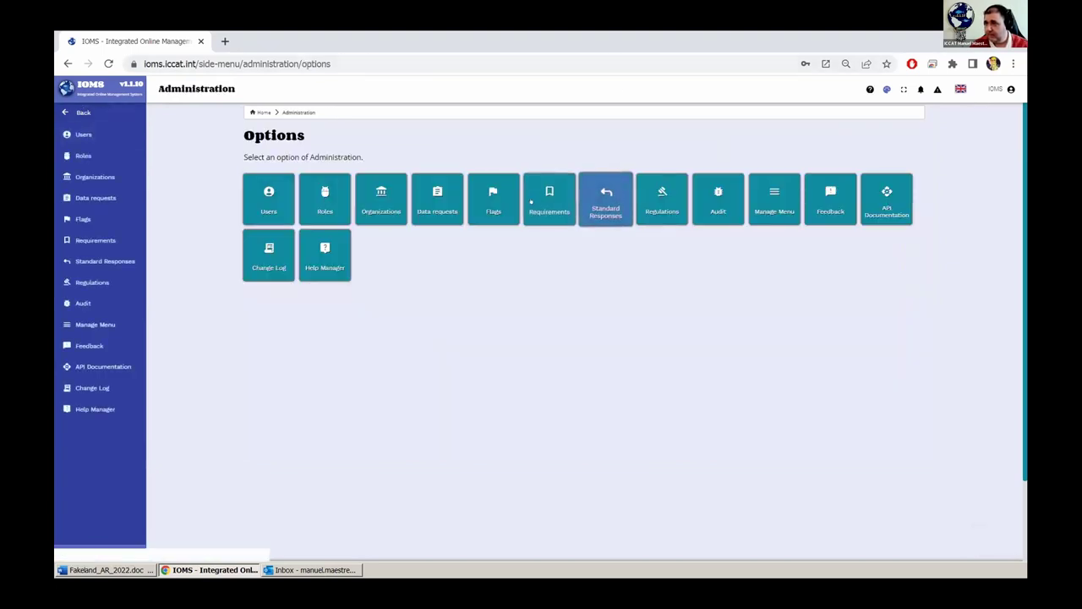
{"action": "left_click", "coordinate": [533, 201]}
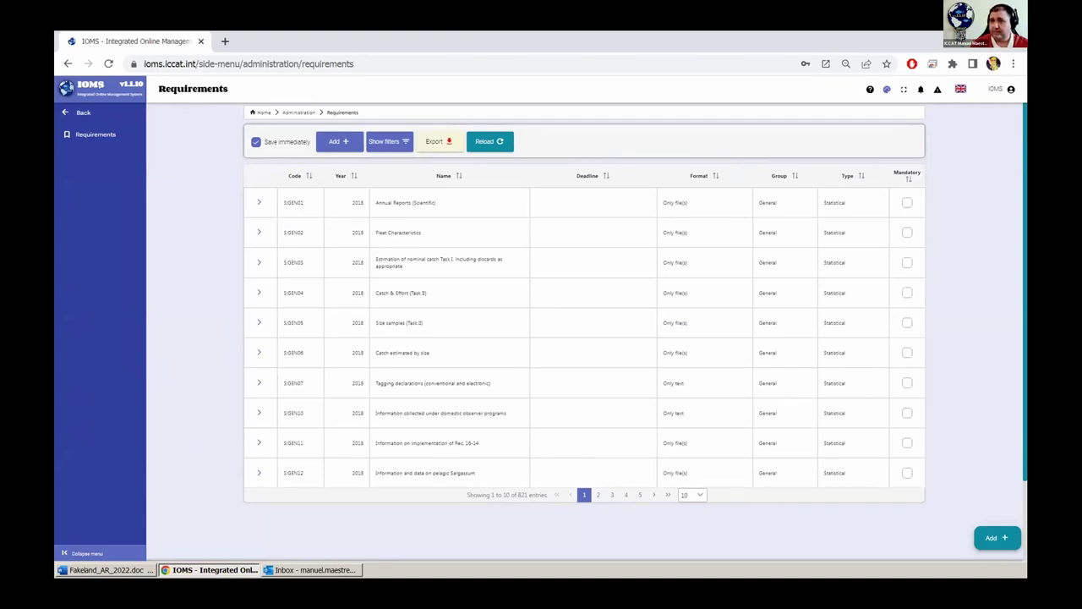
{"action": "left_click", "coordinate": [74, 113]}
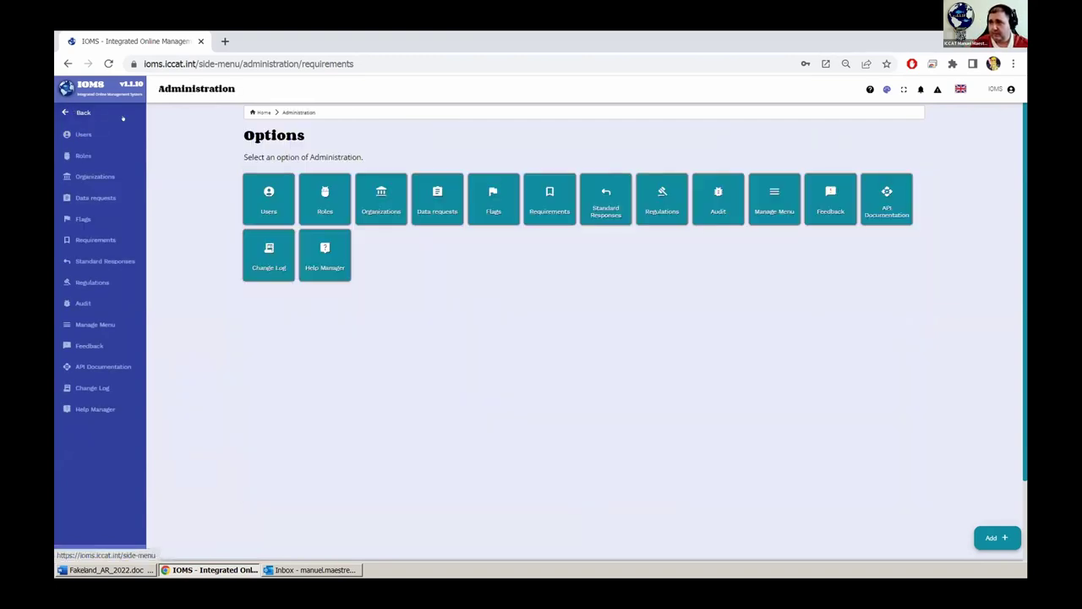
- Review the Standard Responses and Regulations tables in Administration, returning to the options page after each
{"action": "left_click", "coordinate": [602, 208]}
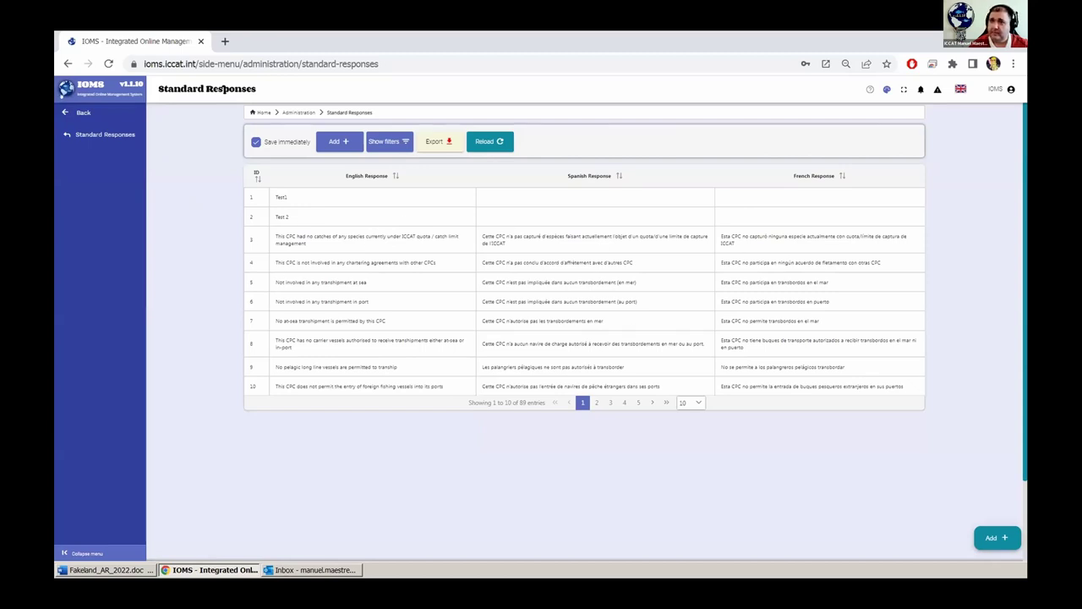
{"action": "left_click", "coordinate": [85, 111]}
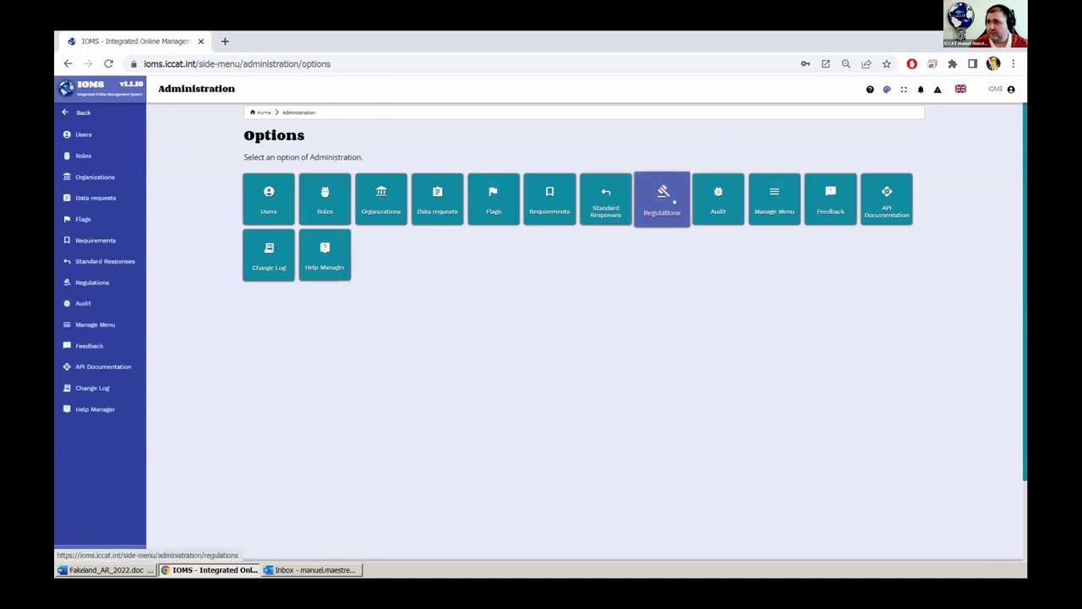
{"action": "left_click", "coordinate": [672, 199]}
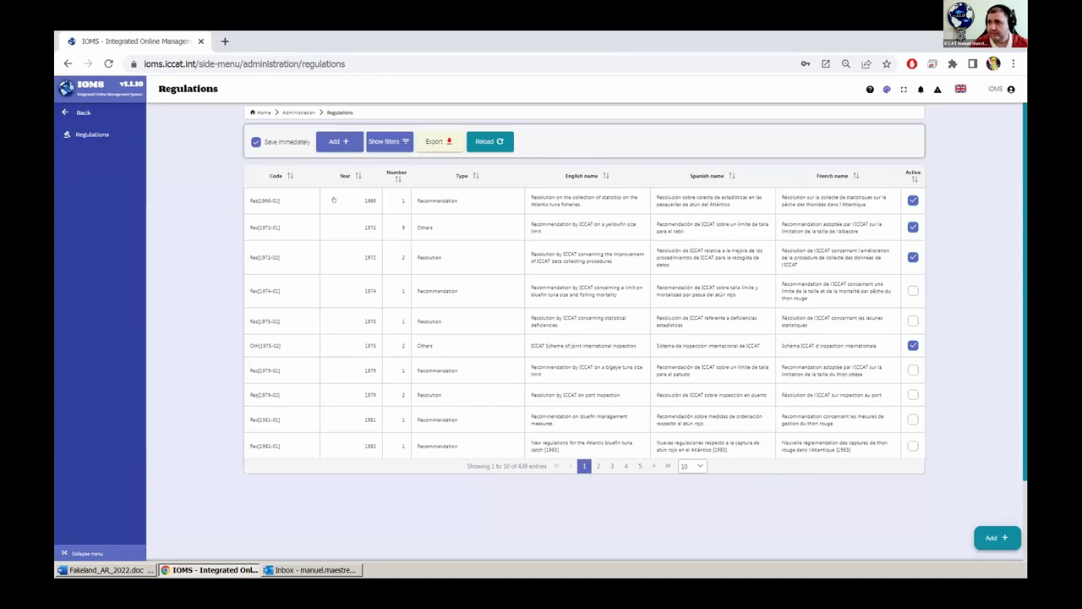
{"action": "left_click", "coordinate": [83, 112]}
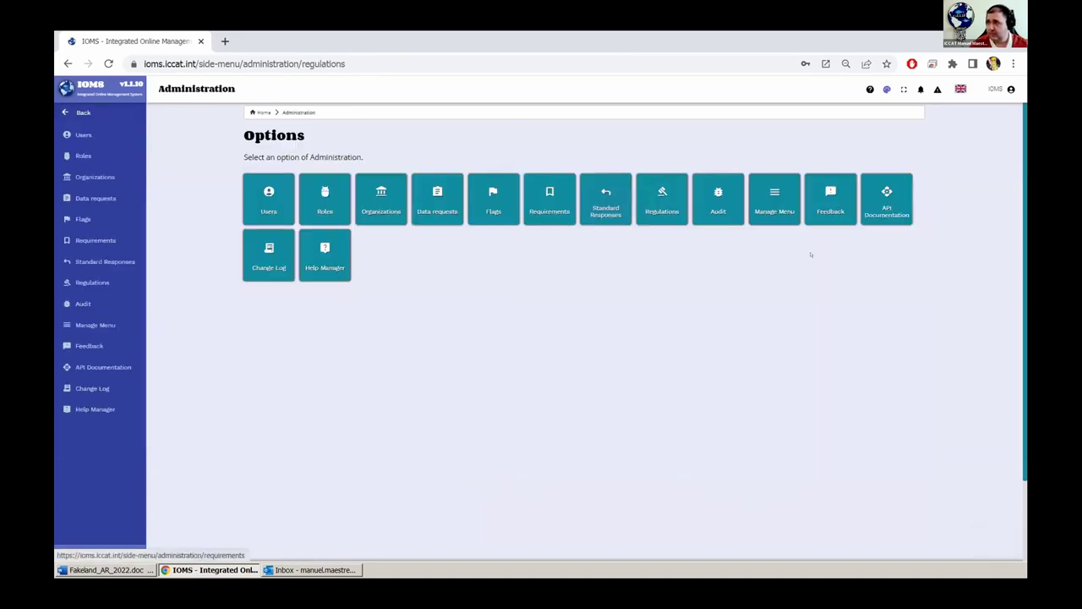
- View the menu tree in Manage Menu and return to the Administration options
{"action": "left_click", "coordinate": [775, 199]}
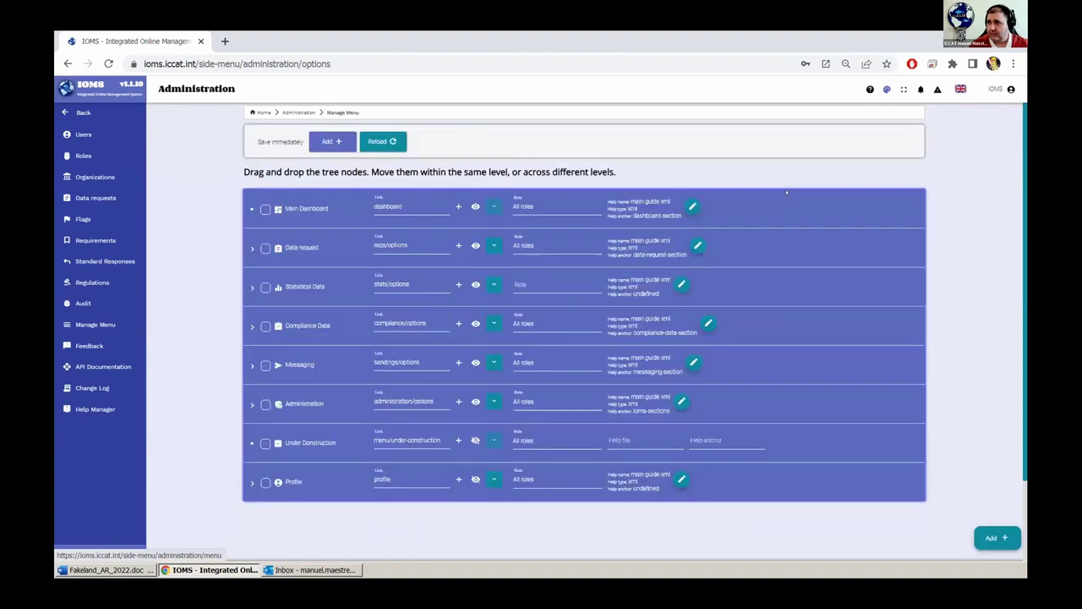
{"action": "left_click", "coordinate": [83, 112]}
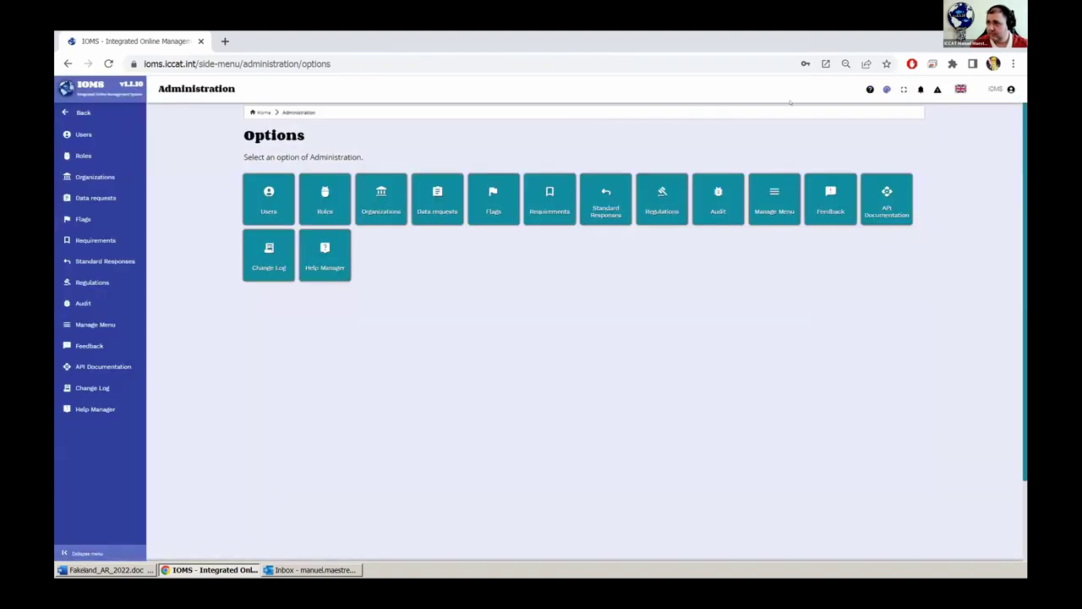
- Review the Feedback table, view the blank bug report form from the user menu, and return to the Administration options
{"action": "left_click", "coordinate": [830, 203]}
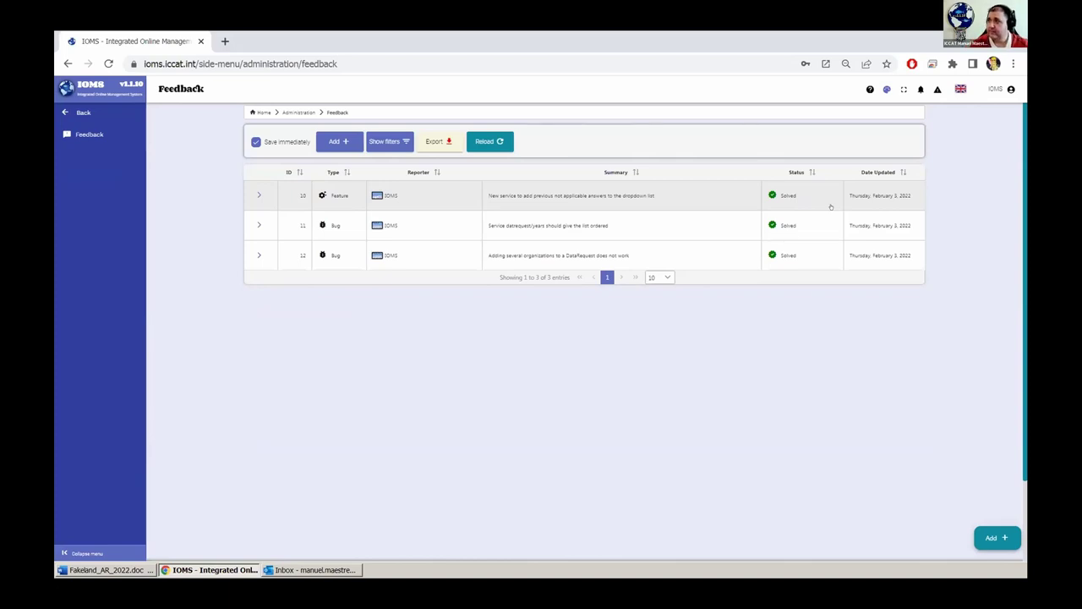
{"action": "left_click", "coordinate": [1010, 89]}
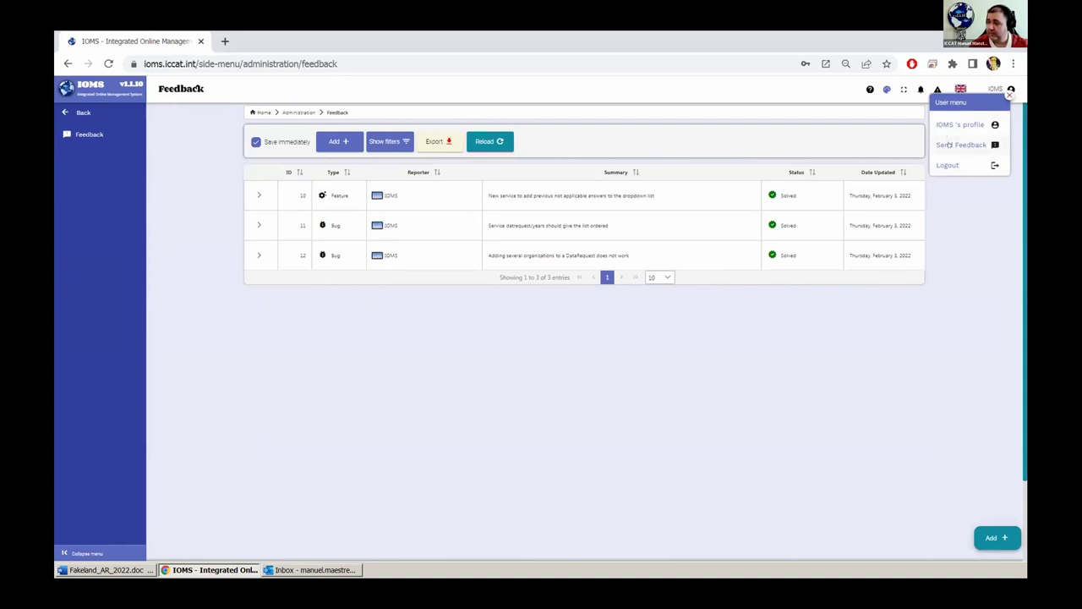
{"action": "left_click", "coordinate": [948, 145]}
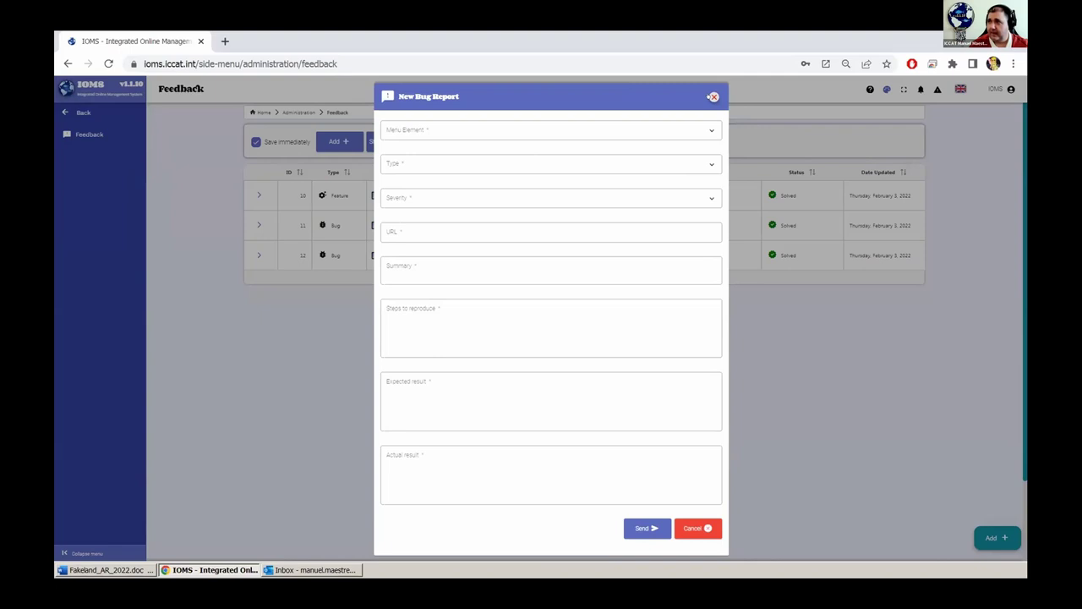
{"action": "left_click", "coordinate": [712, 97]}
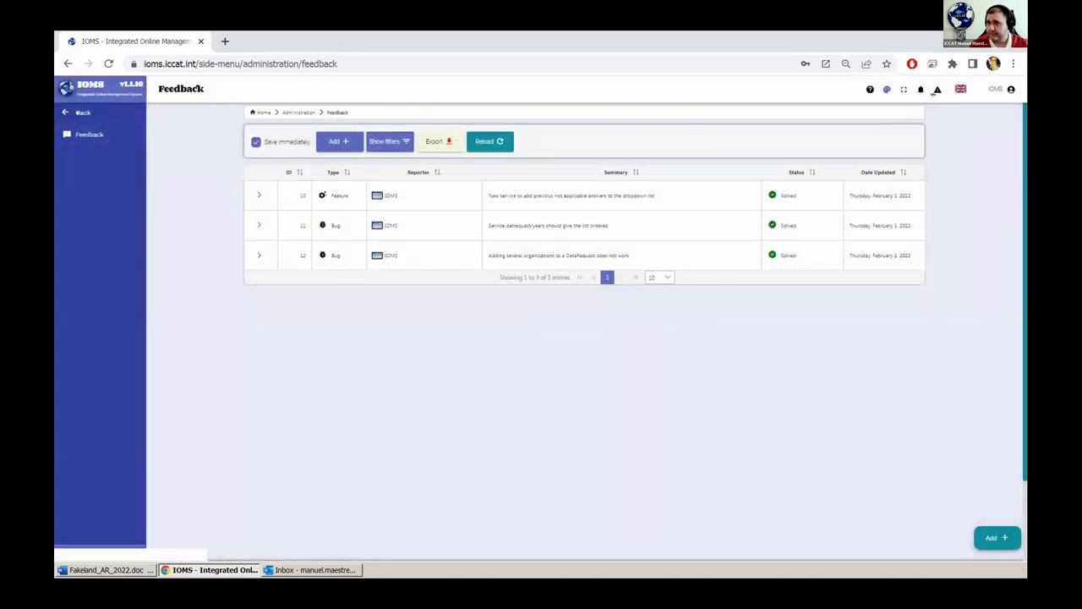
{"action": "left_click", "coordinate": [78, 112]}
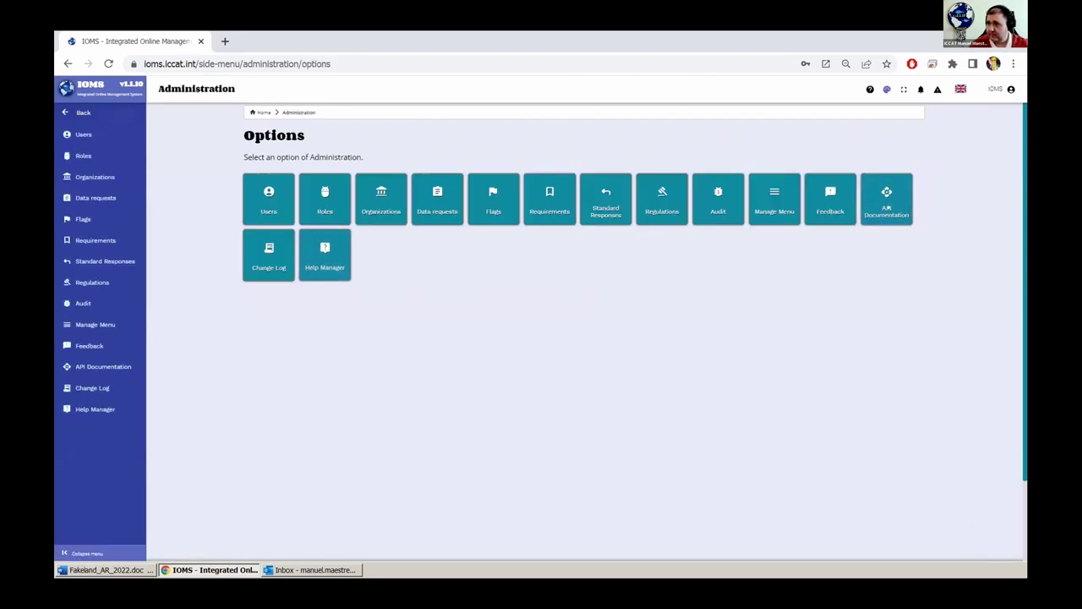
- Review the Change Log entries and the Help Manager's help files, returning to the options page after each
{"action": "left_click", "coordinate": [267, 240]}
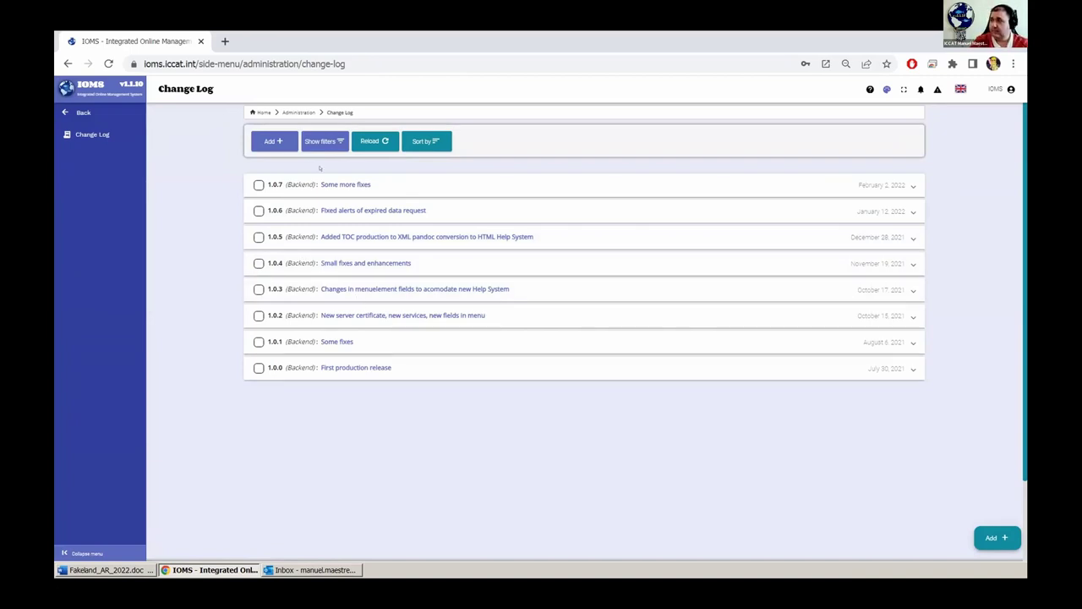
{"action": "left_click", "coordinate": [77, 113]}
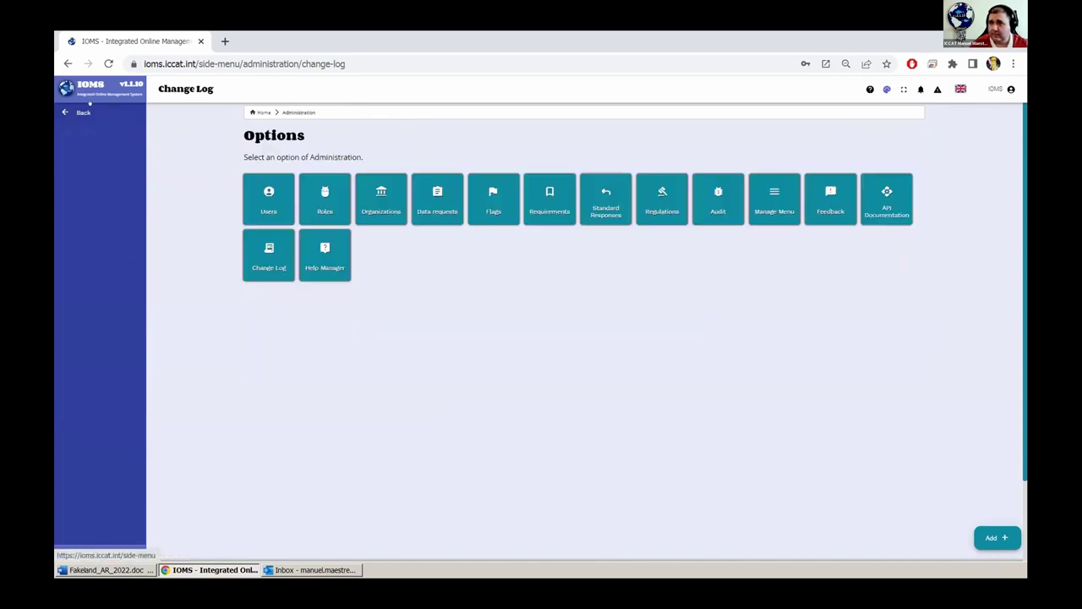
{"action": "left_click", "coordinate": [323, 257]}
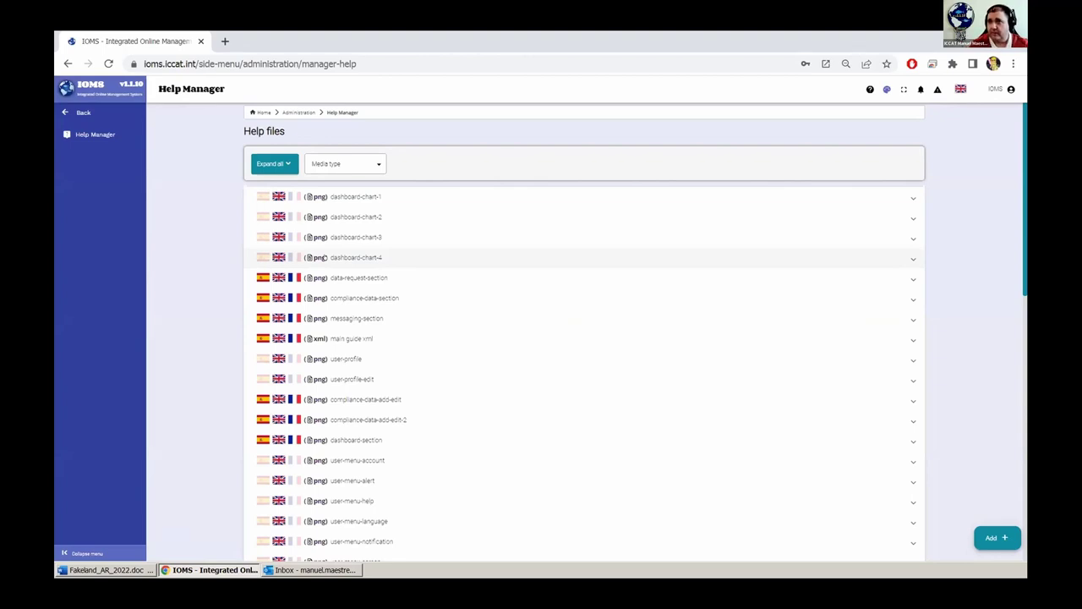
{"action": "left_click", "coordinate": [91, 112]}
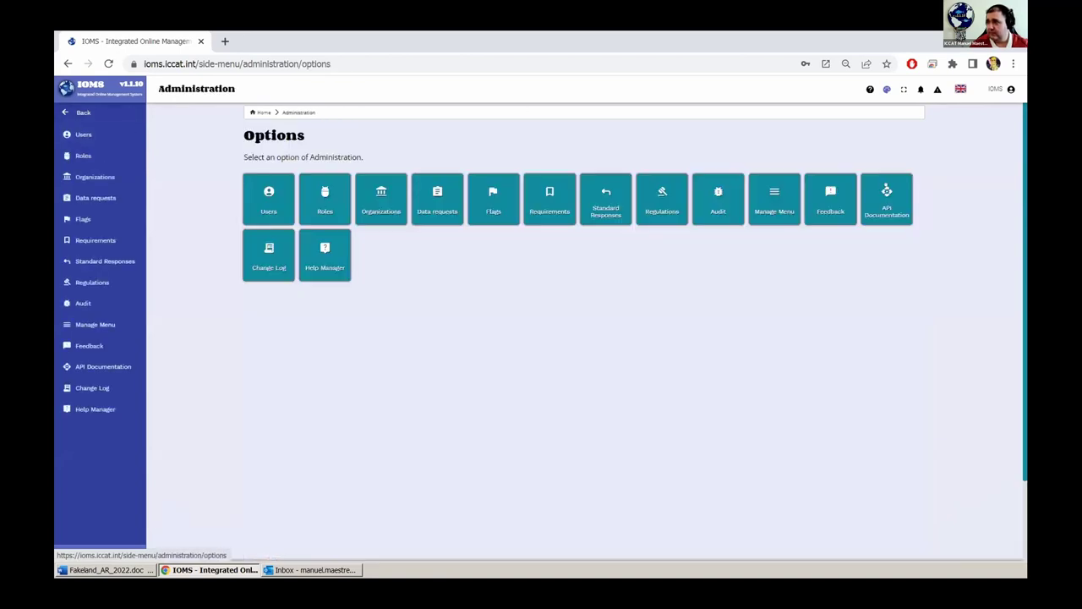
- In API Documentation, expand the /areportdetail, /areportdetails, /audits, /bugreports, /changelogs and /datarequests groups and examine their REST operations
{"action": "left_click", "coordinate": [886, 193]}
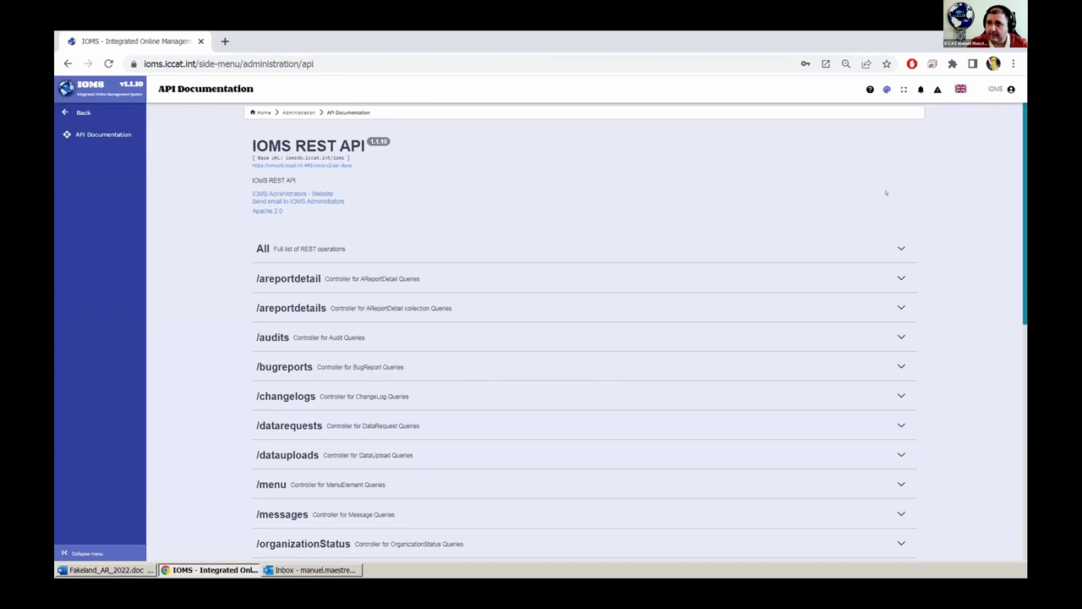
{"action": "left_click", "coordinate": [288, 277]}
{"action": "left_click", "coordinate": [322, 355]}
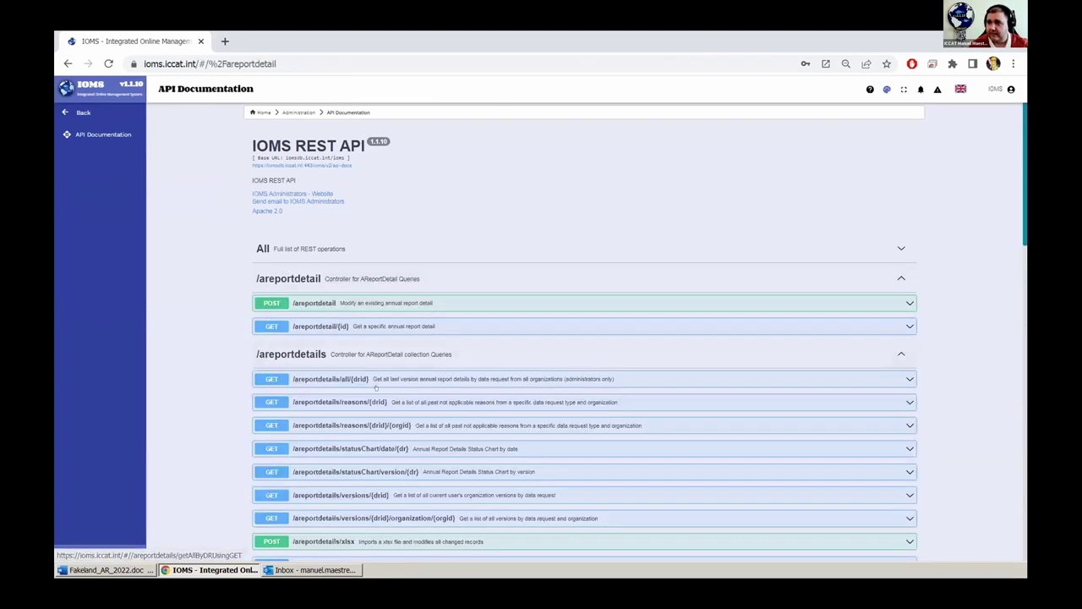
{"action": "scroll", "coordinate": [375, 368], "scroll_direction": "down", "scroll_amount": 5}
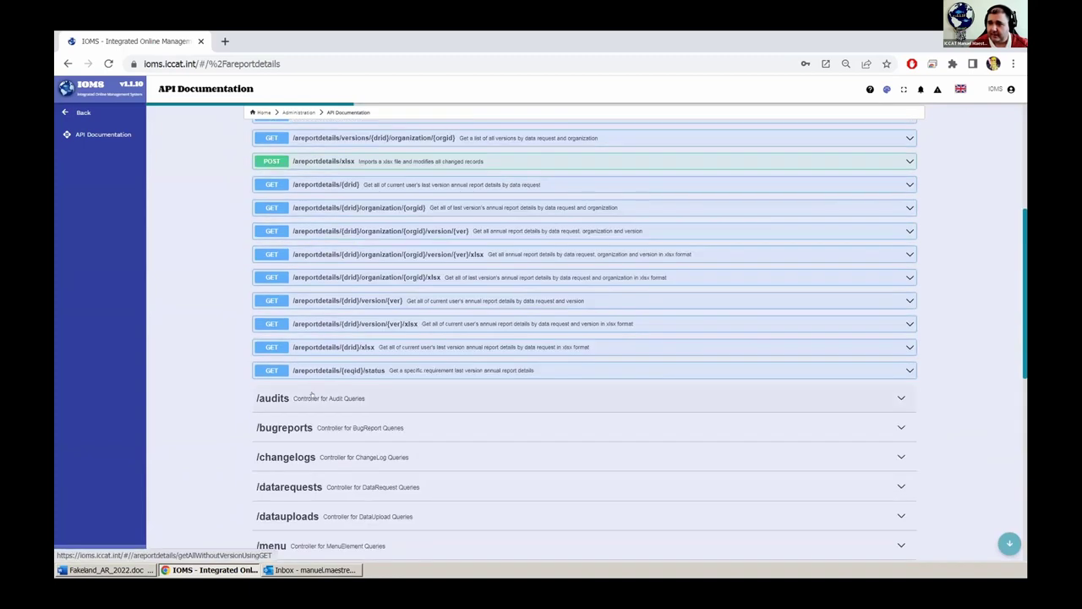
{"action": "left_click", "coordinate": [319, 396]}
{"action": "scroll", "coordinate": [318, 355], "scroll_direction": "down", "scroll_amount": 3}
{"action": "left_click", "coordinate": [318, 320]}
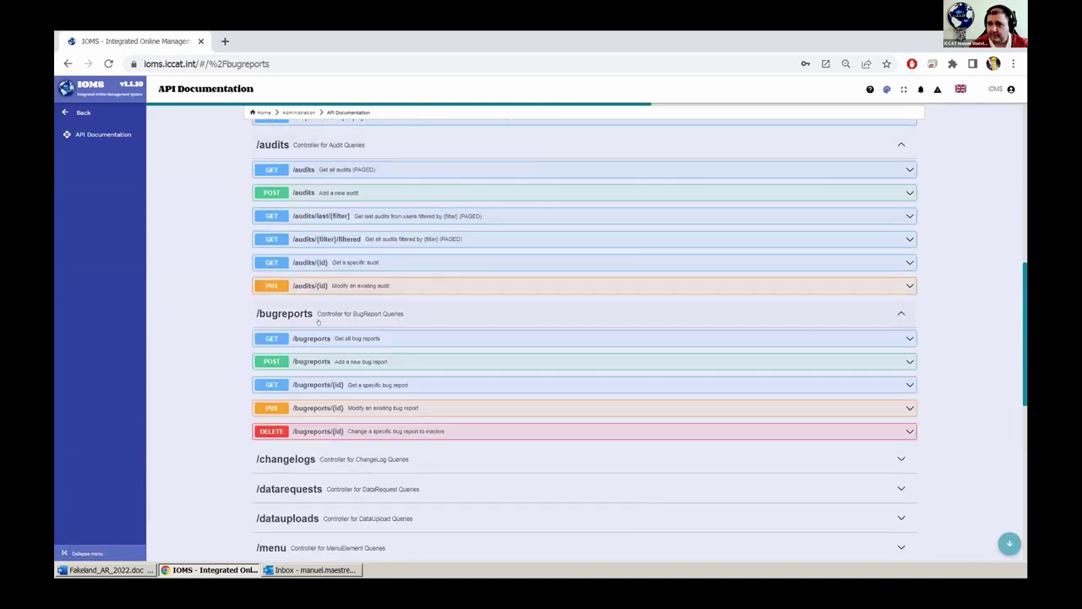
{"action": "scroll", "coordinate": [319, 355], "scroll_direction": "down", "scroll_amount": 1}
{"action": "left_click", "coordinate": [321, 396]}
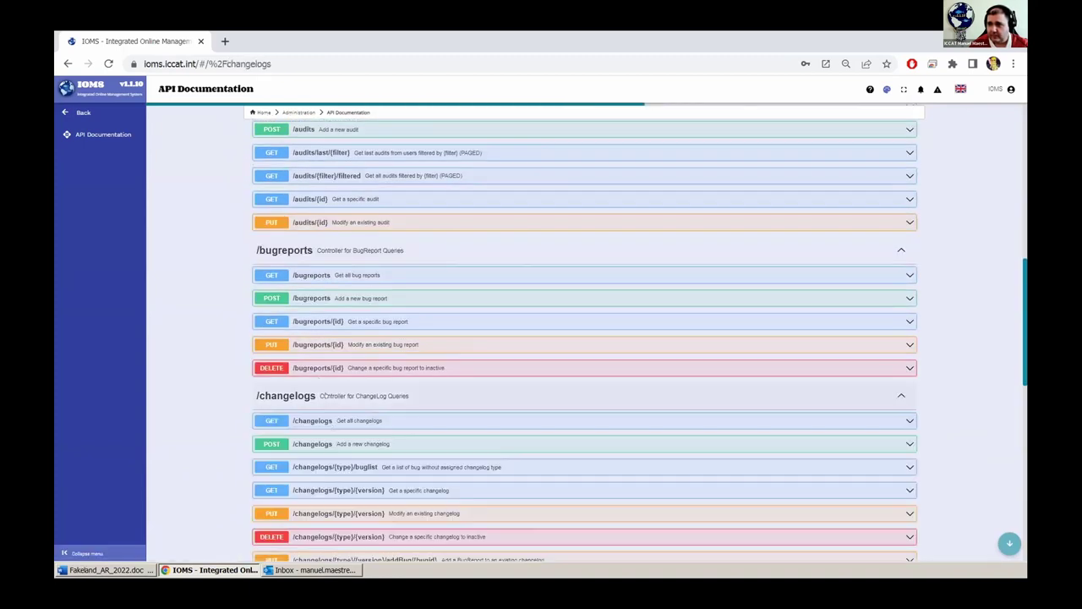
{"action": "scroll", "coordinate": [340, 494], "scroll_direction": "down", "scroll_amount": 3}
{"action": "left_click", "coordinate": [327, 440]}
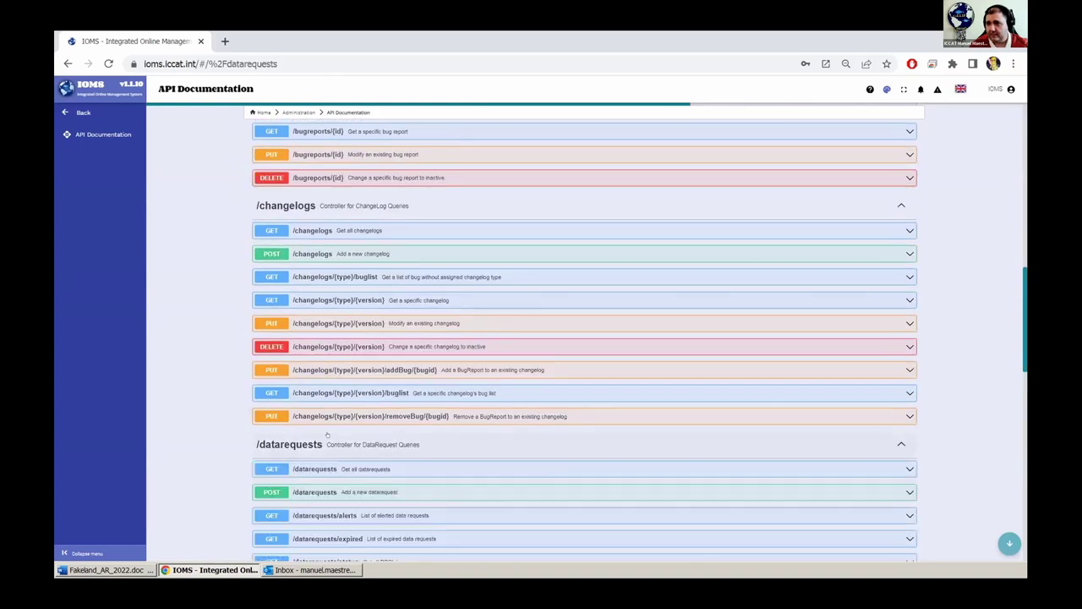
- Collapse the /areportdetail, /areportdetails, /audits, /changelogs and /bugreports groups and return to the Administration options
{"action": "scroll", "coordinate": [327, 435], "scroll_direction": "up", "scroll_amount": 15}
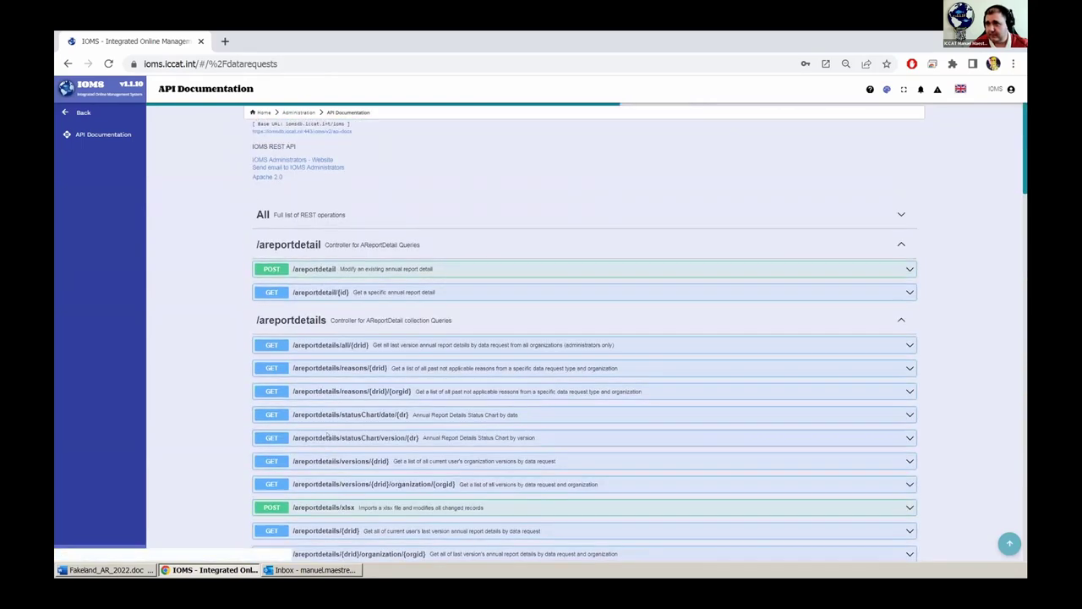
{"action": "left_click", "coordinate": [269, 278]}
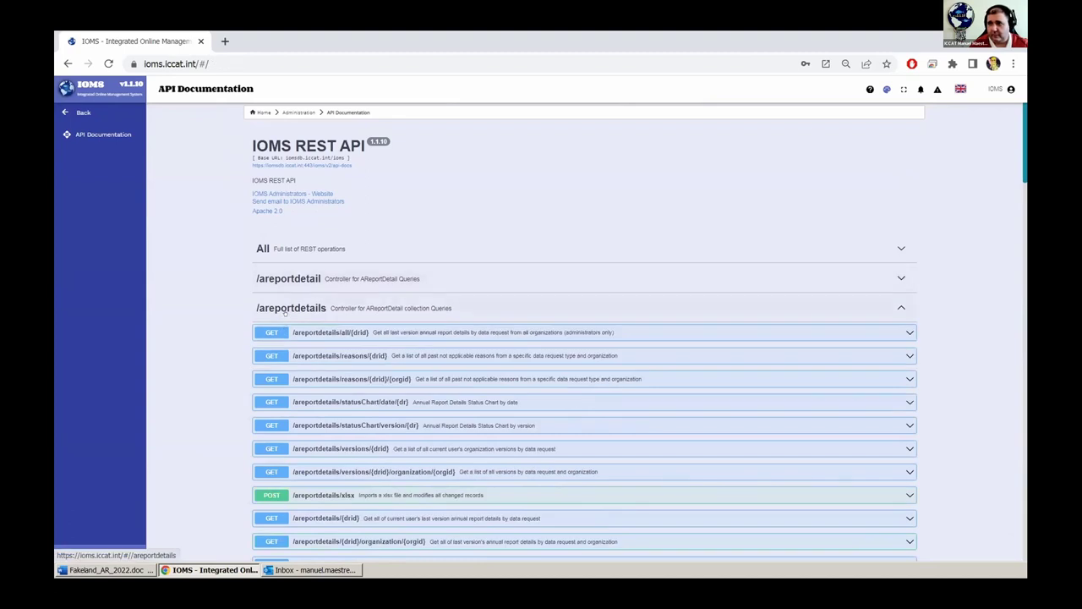
{"action": "left_click", "coordinate": [280, 308]}
{"action": "left_click", "coordinate": [272, 337]}
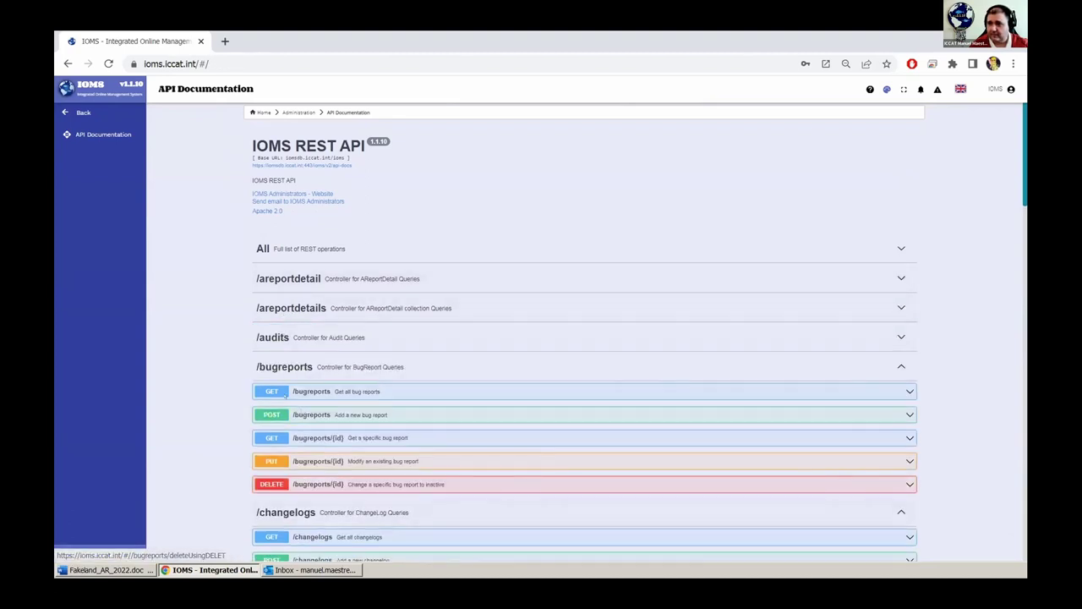
{"action": "left_click", "coordinate": [279, 511]}
{"action": "left_click", "coordinate": [279, 367]}
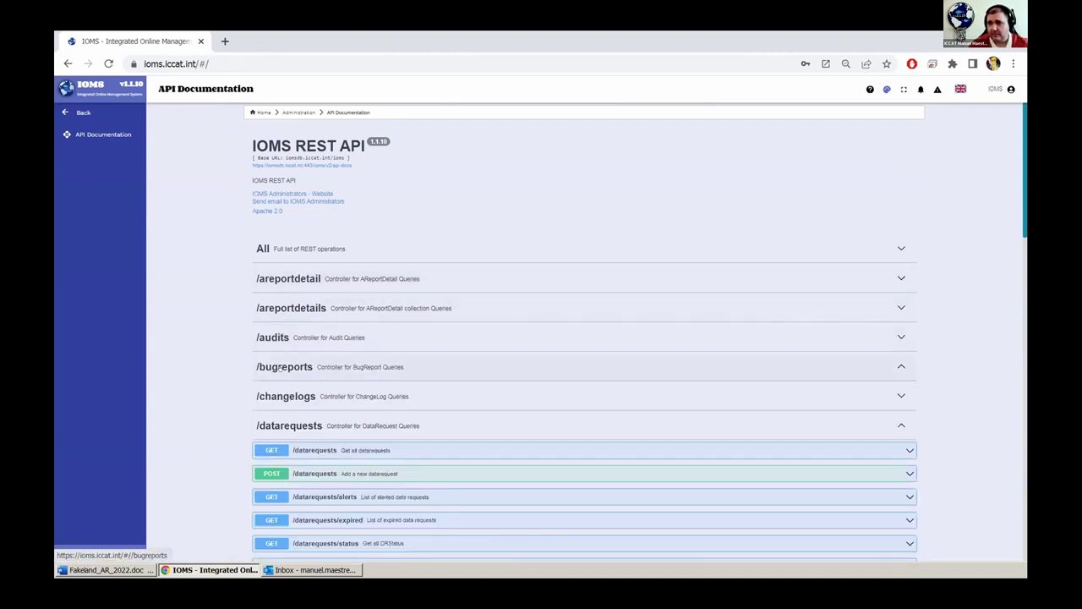
{"action": "left_click", "coordinate": [84, 113]}
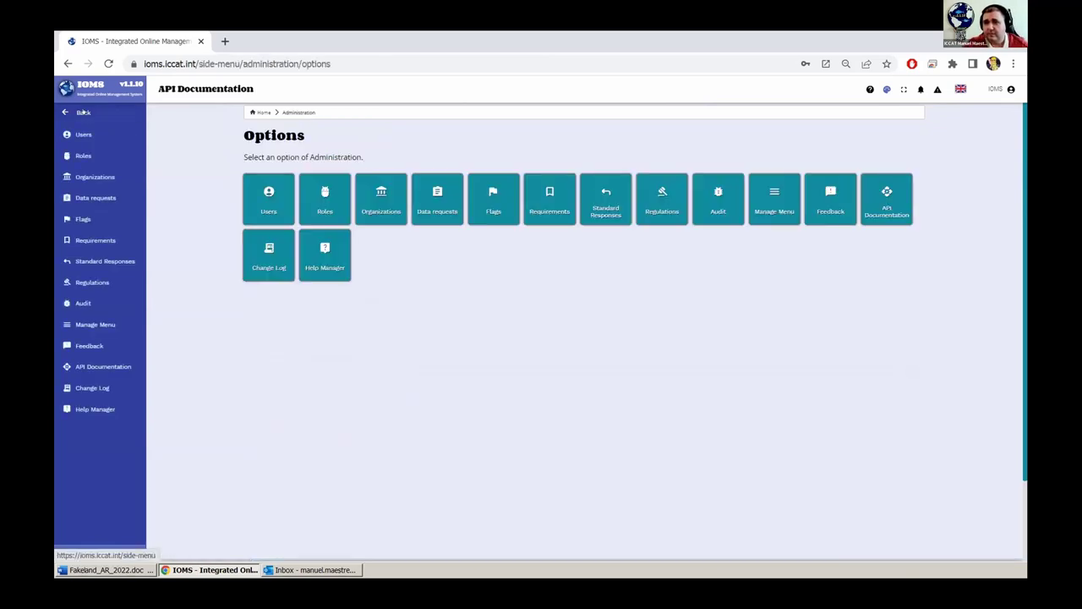